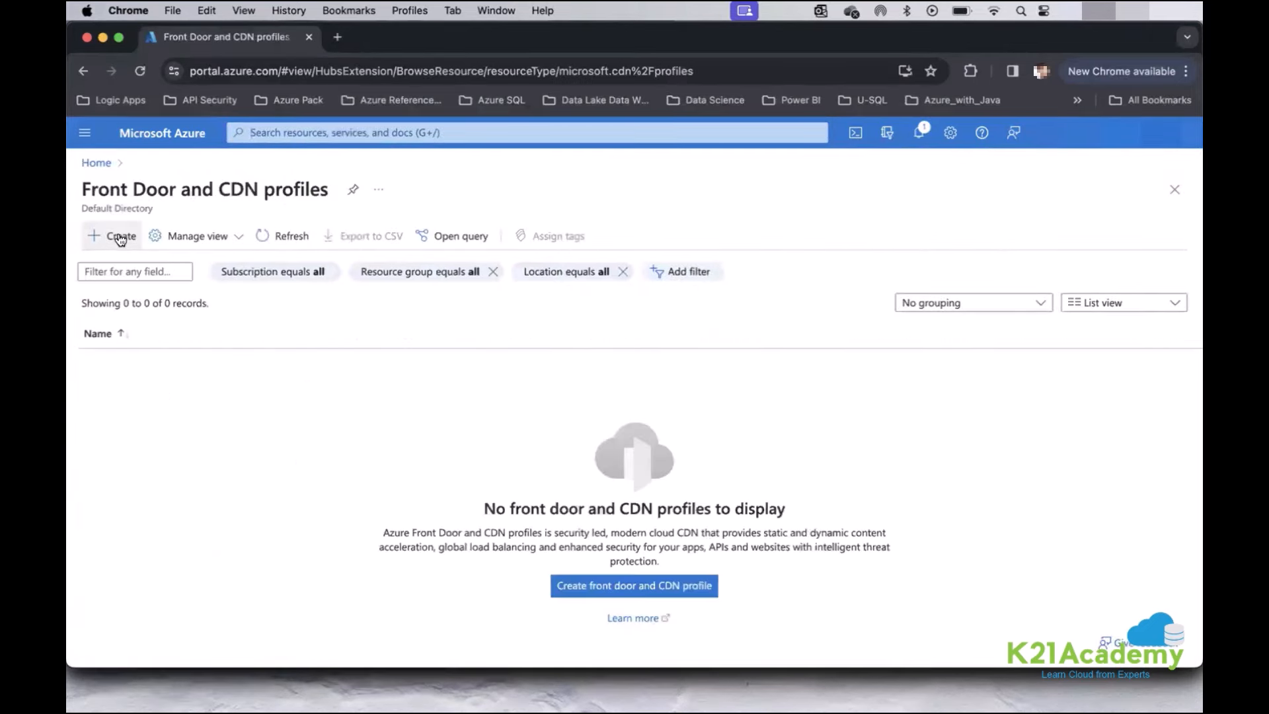
# Start creating a Front Door and CDN profile and review the Azure Front Door offerings.
pyautogui.click(690, 589)
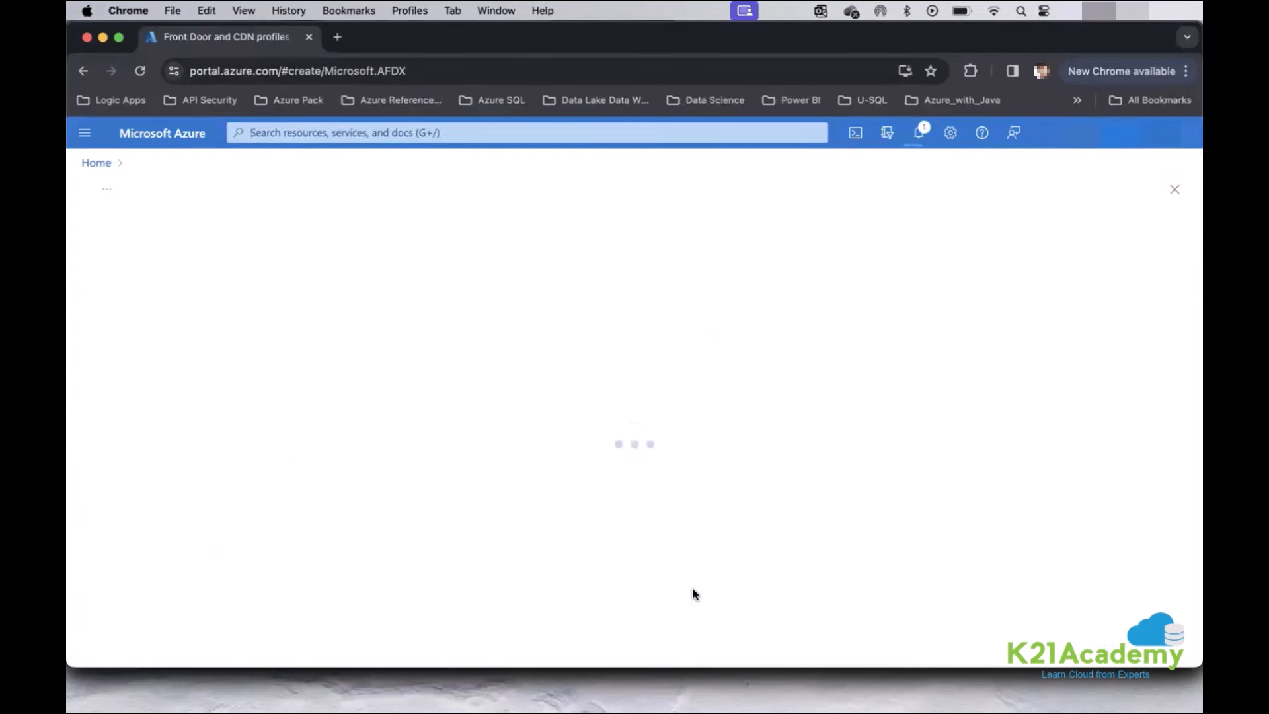
pyautogui.scroll(-2, 813, 403)
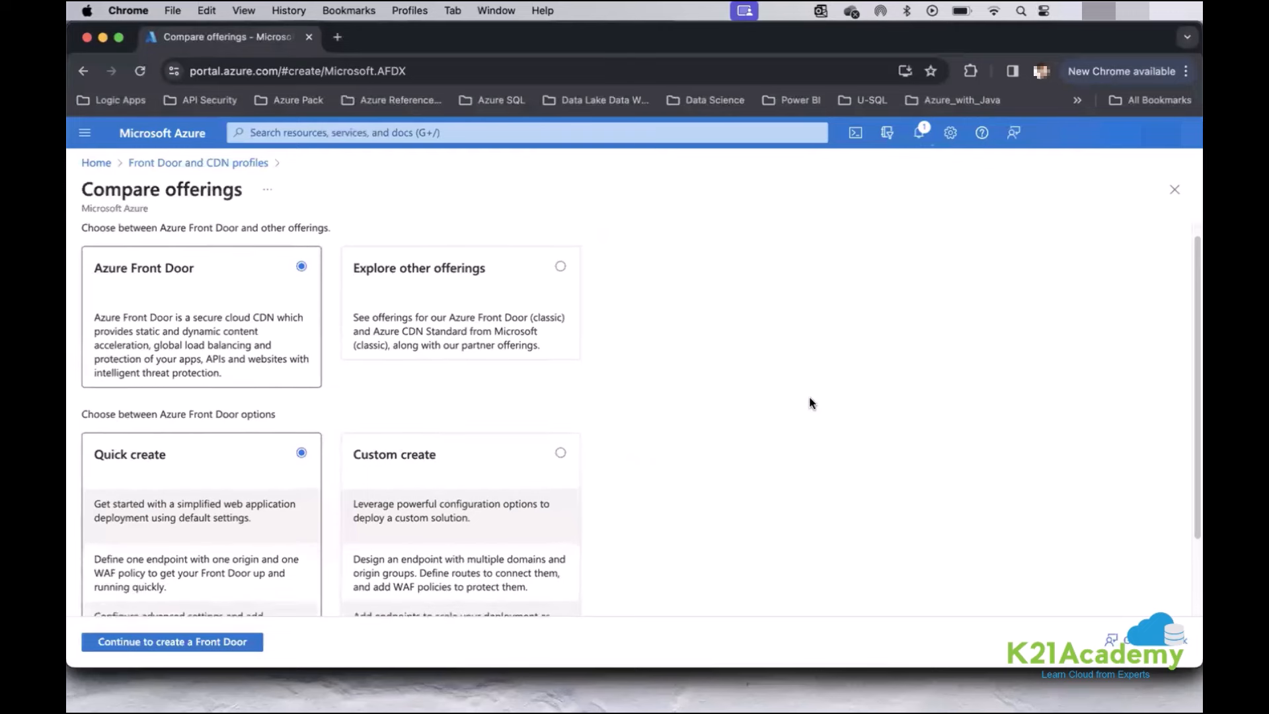
pyautogui.scroll(2, 812, 403)
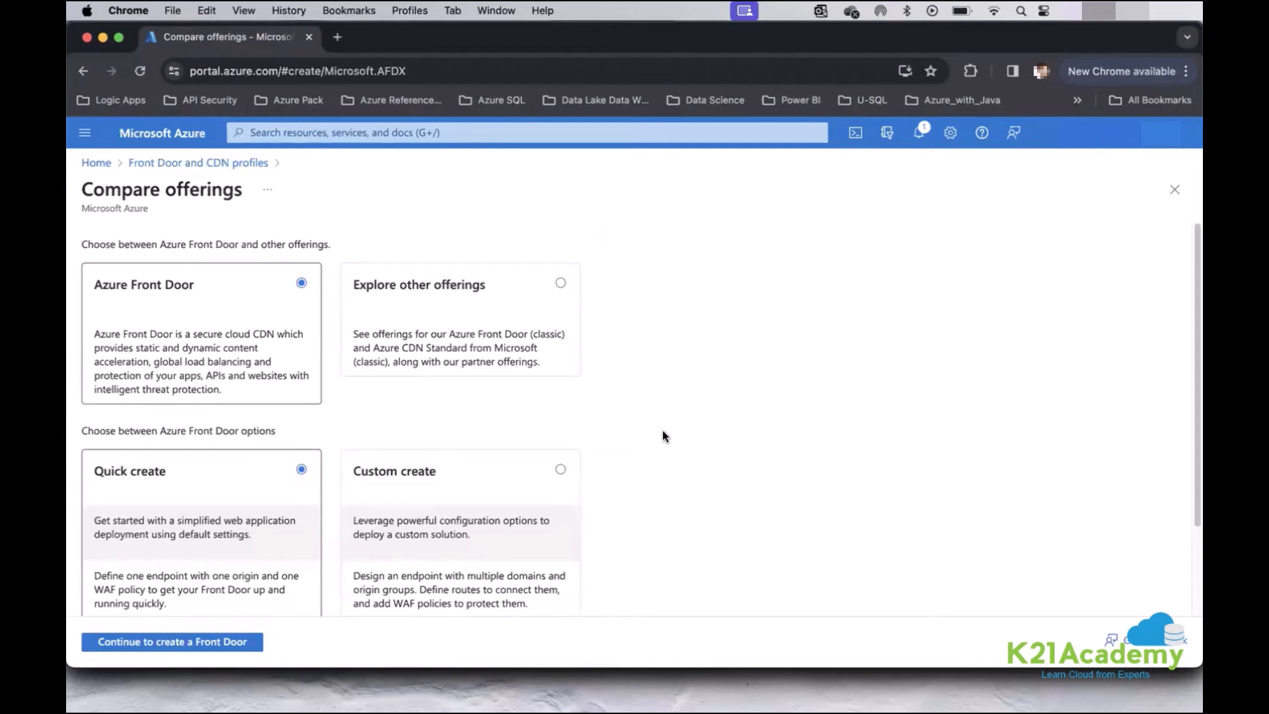
pyautogui.scroll(-3, 663, 431)
pyautogui.scroll(3, 662, 431)
# Look over the Custom create option and the other offerings, ending back on Azure Front Door with Quick create.
pyautogui.click(502, 463)
pyautogui.scroll(-2, 501, 481)
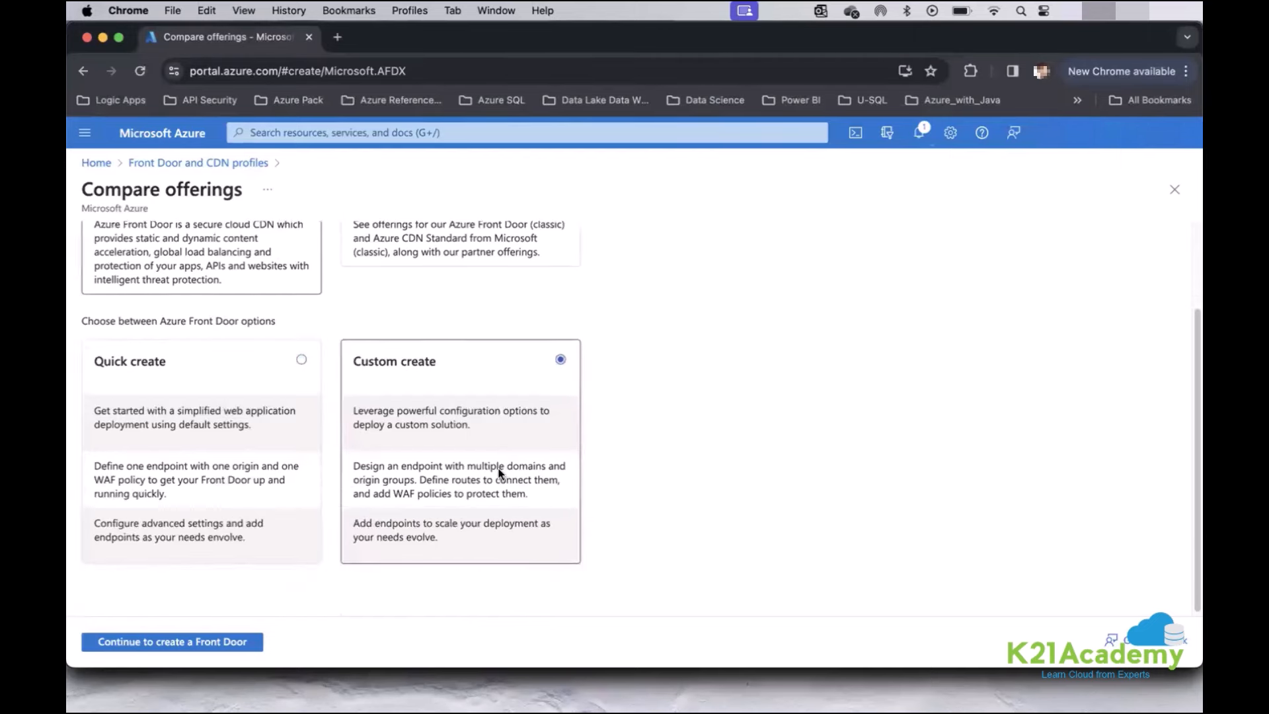
pyautogui.click(271, 379)
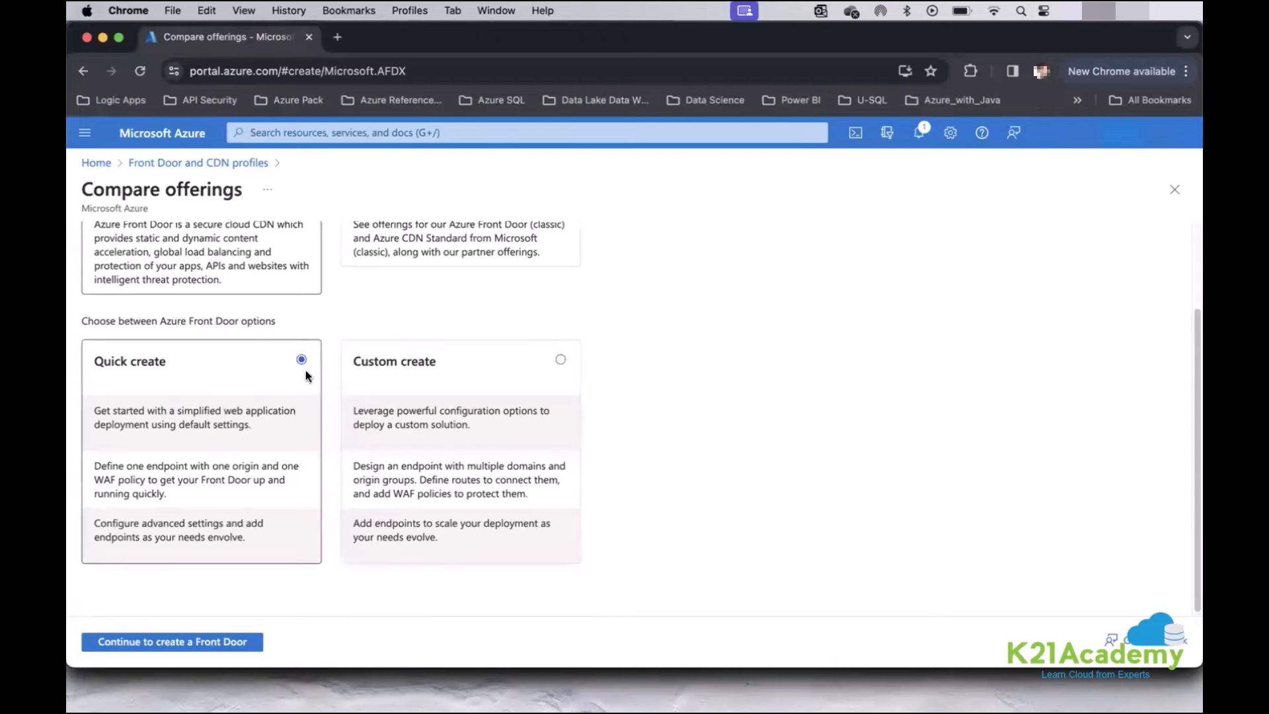
pyautogui.scroll(2, 463, 256)
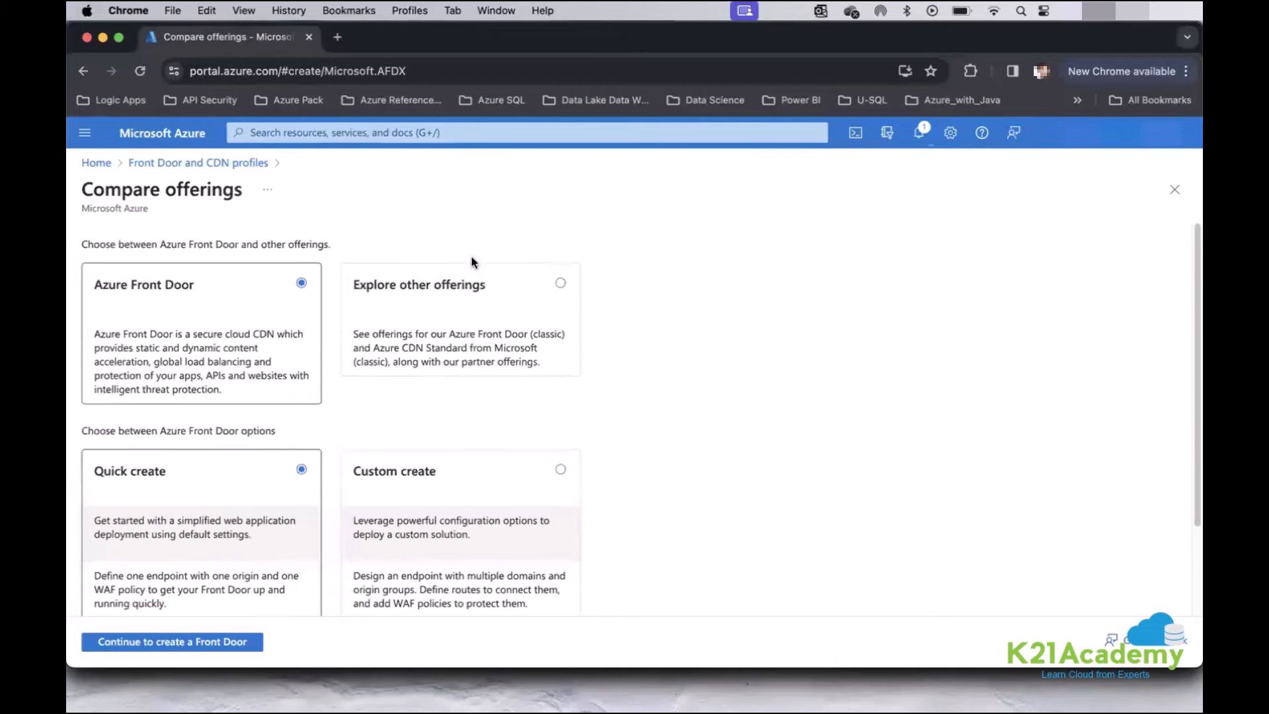
pyautogui.click(426, 290)
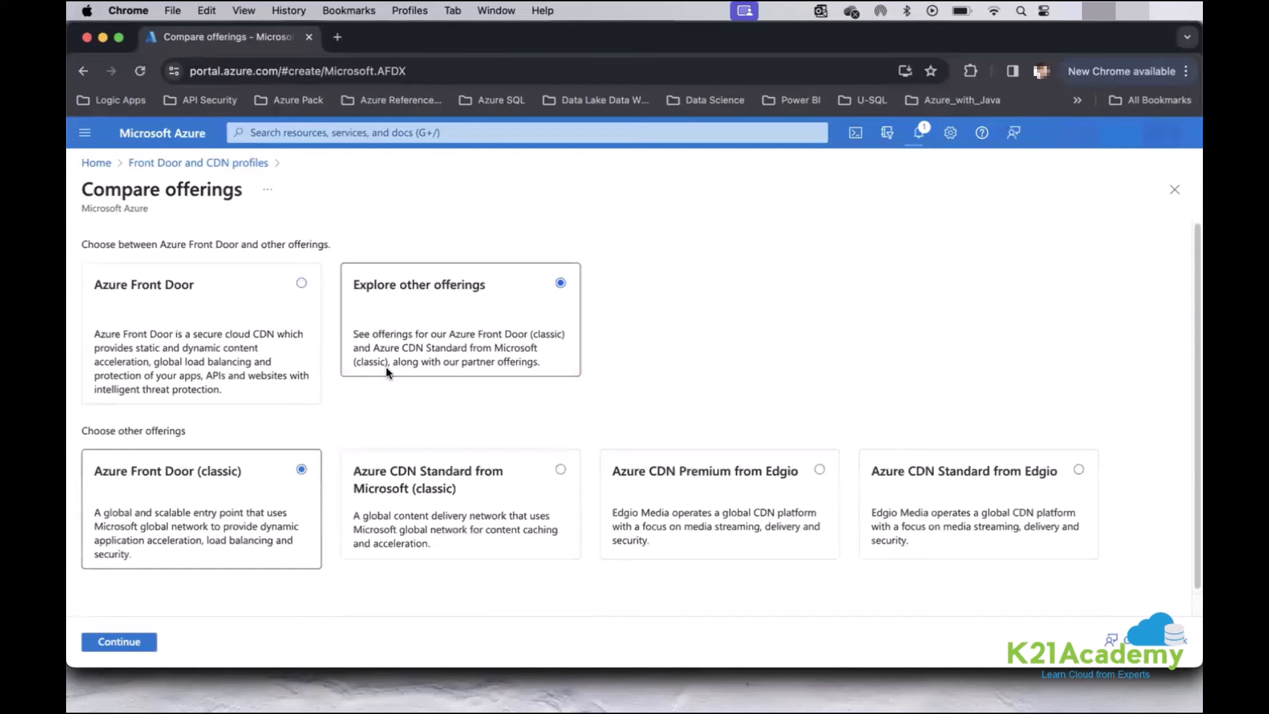
pyautogui.click(222, 375)
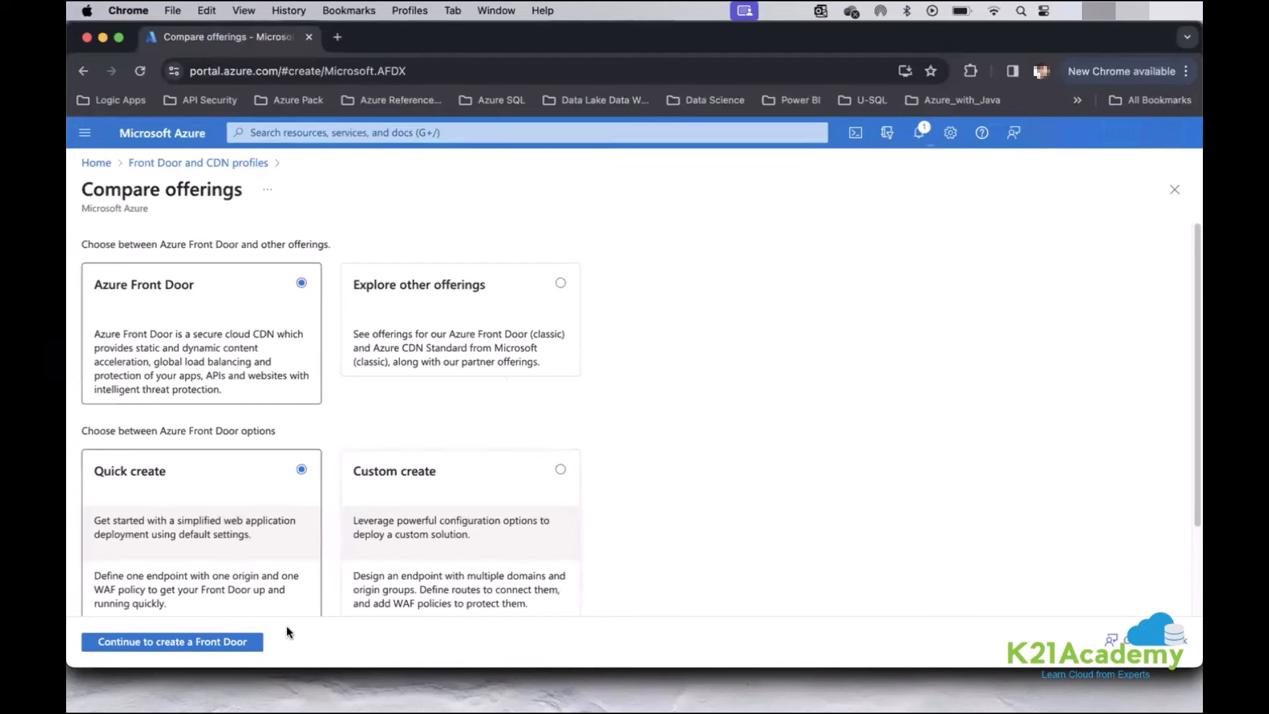
# Continue to the Front Door profile form using Quick create and look through its basic settings.
pyautogui.click(239, 641)
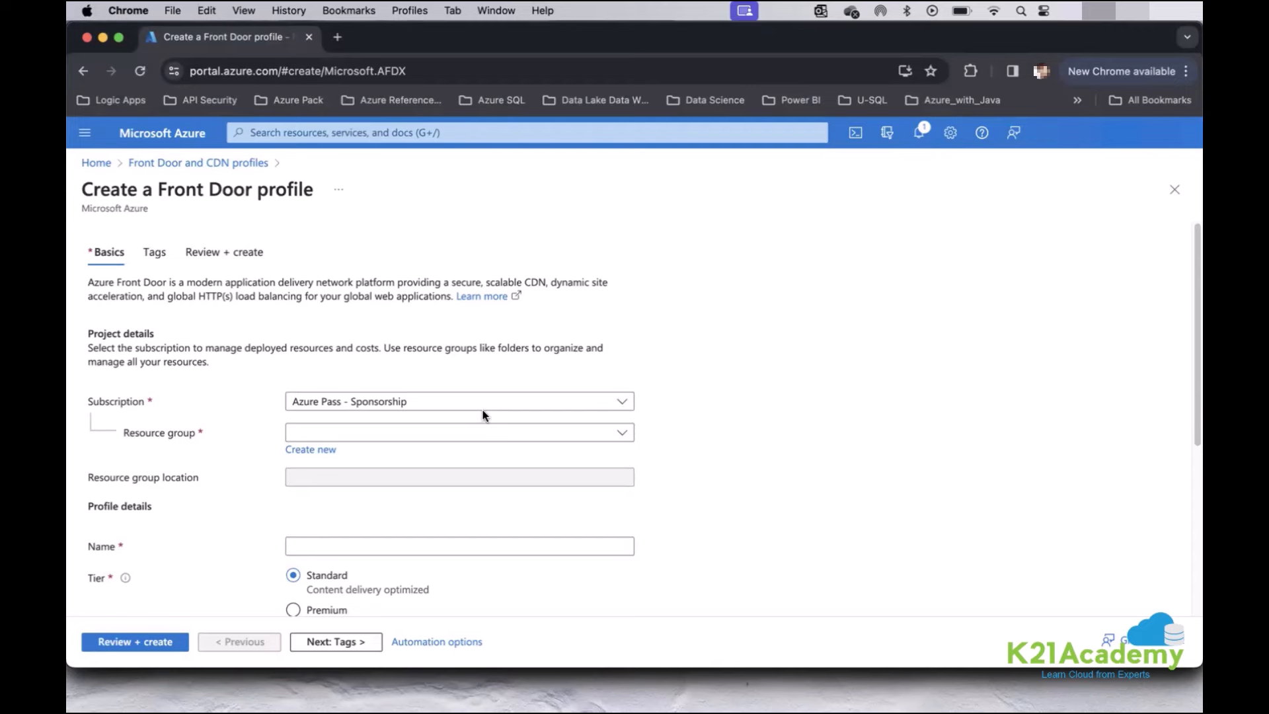
pyautogui.scroll(-5, 482, 415)
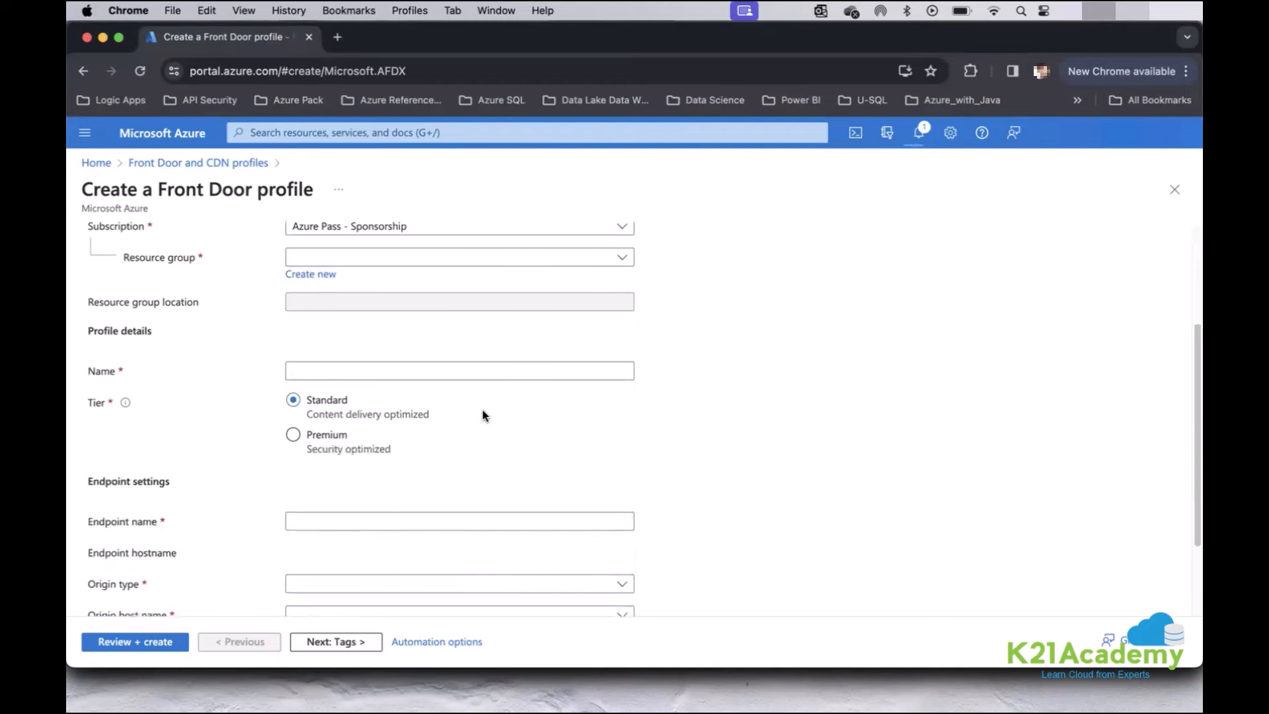
pyautogui.scroll(-3, 482, 415)
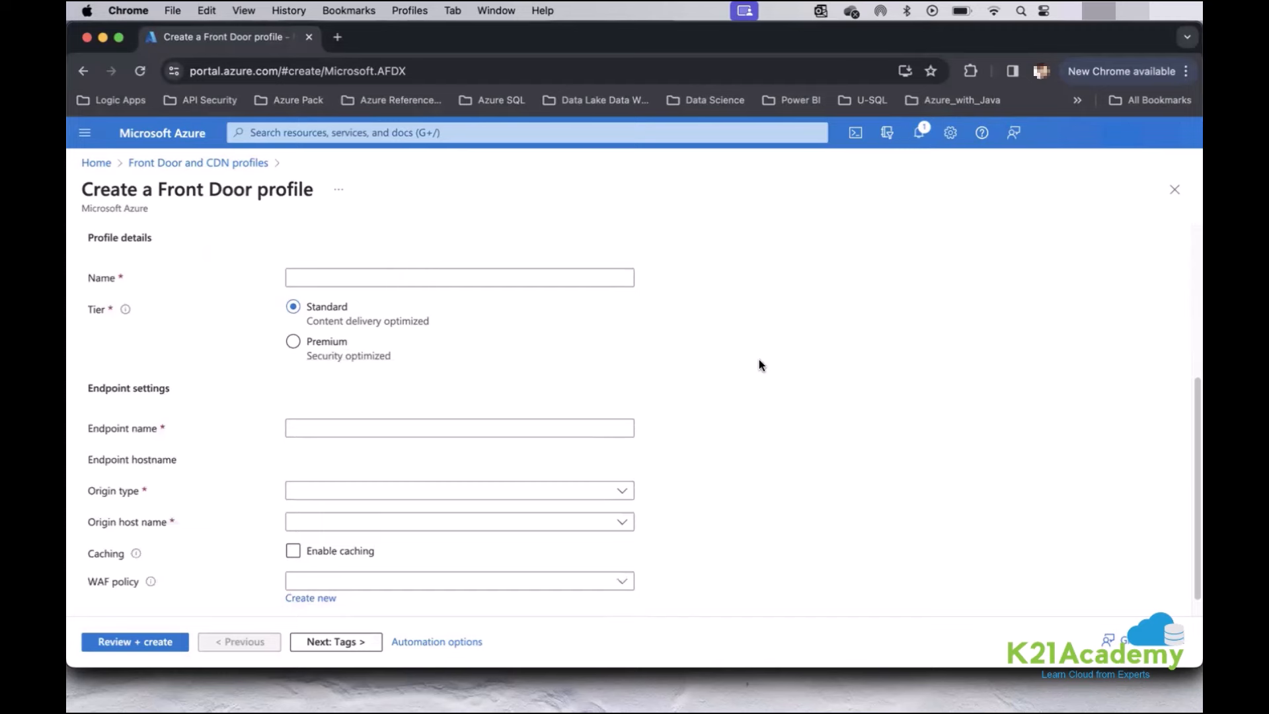
# Examine which endpoint settings the Premium tier offers, and return the tier to Standard.
pyautogui.click(325, 343)
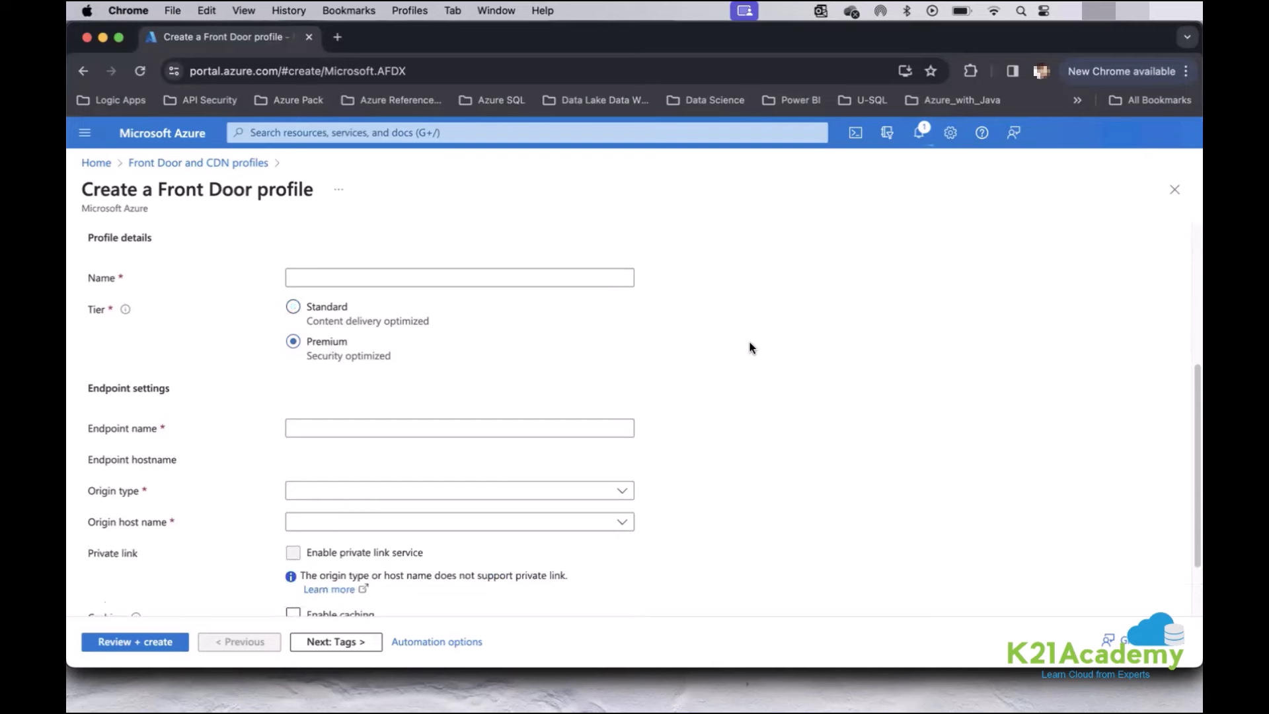
pyautogui.scroll(-3, 751, 347)
pyautogui.scroll(2, 751, 347)
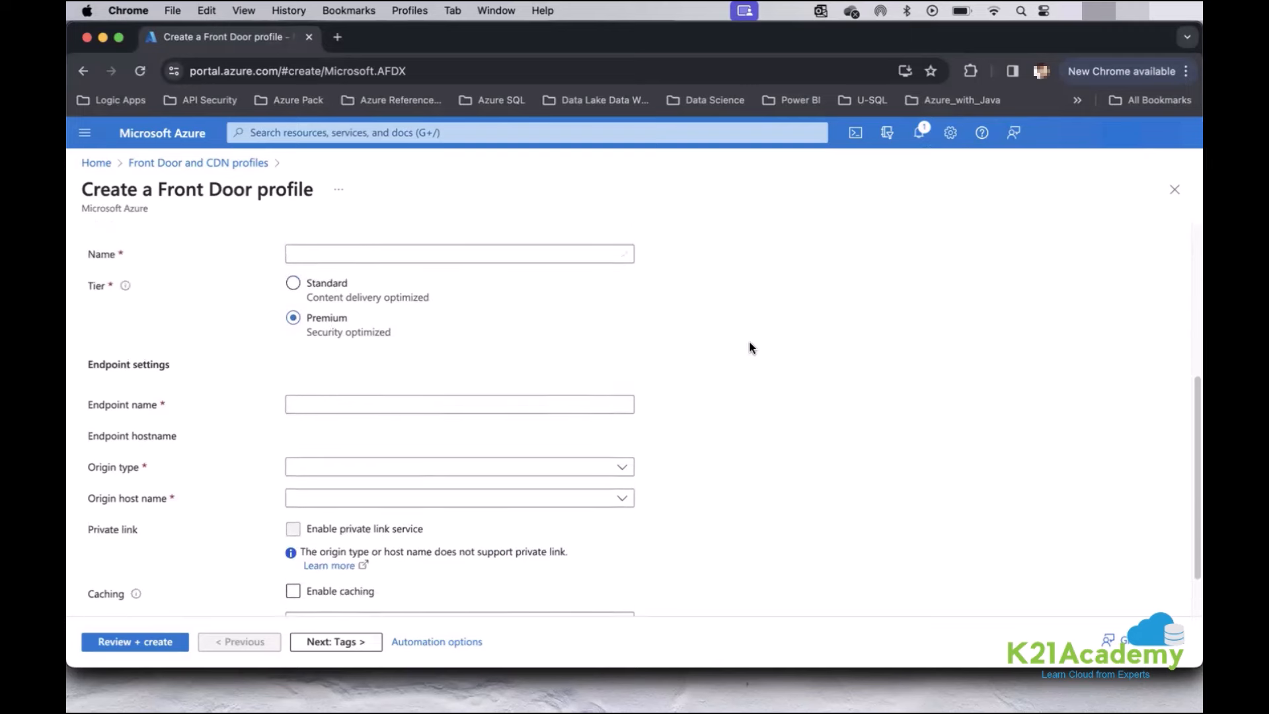
pyautogui.scroll(1, 750, 347)
pyautogui.click(323, 329)
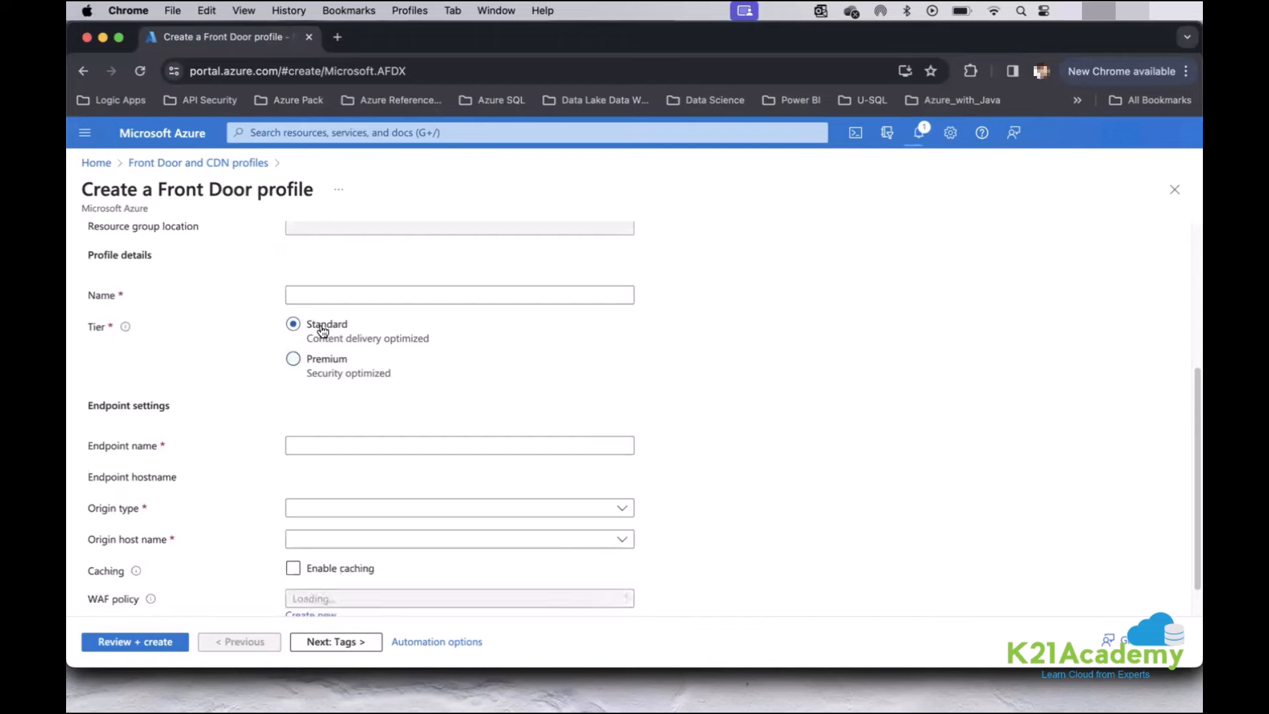
pyautogui.scroll(-1, 692, 368)
pyautogui.scroll(1, 691, 368)
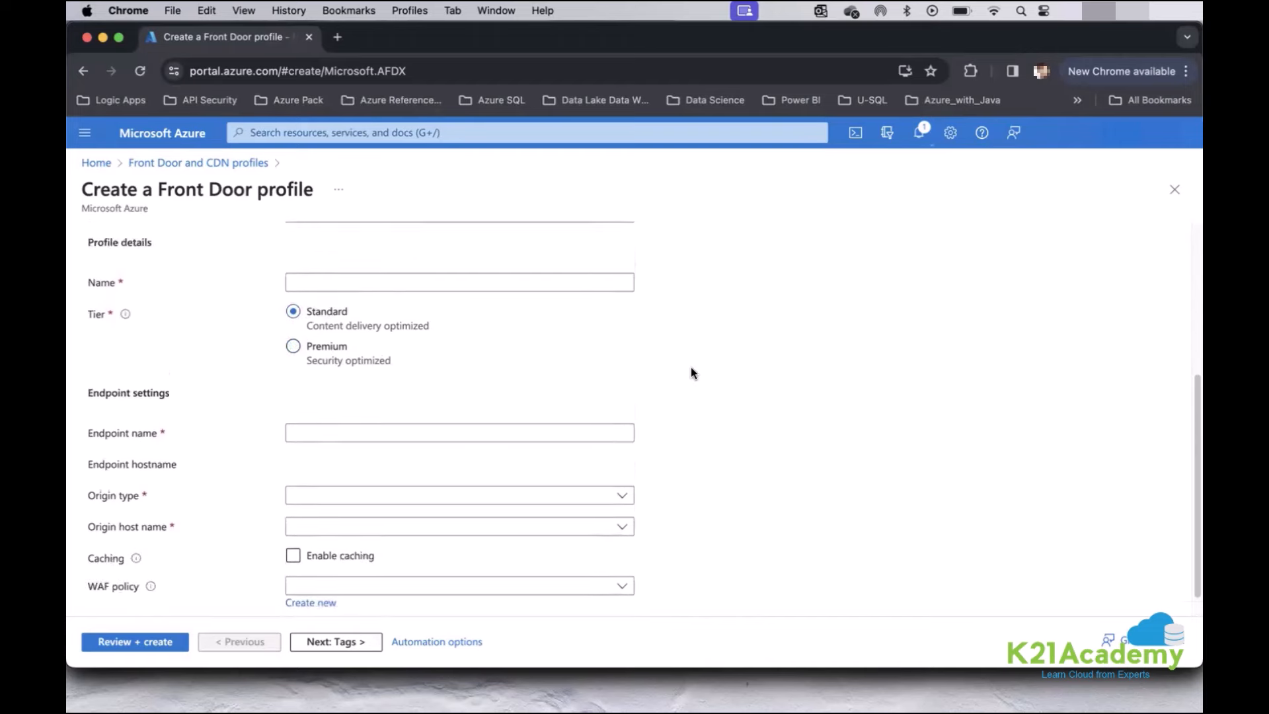
# Review the Front Door profile form, including the available origin types and origin host names.
pyautogui.scroll(5, 691, 369)
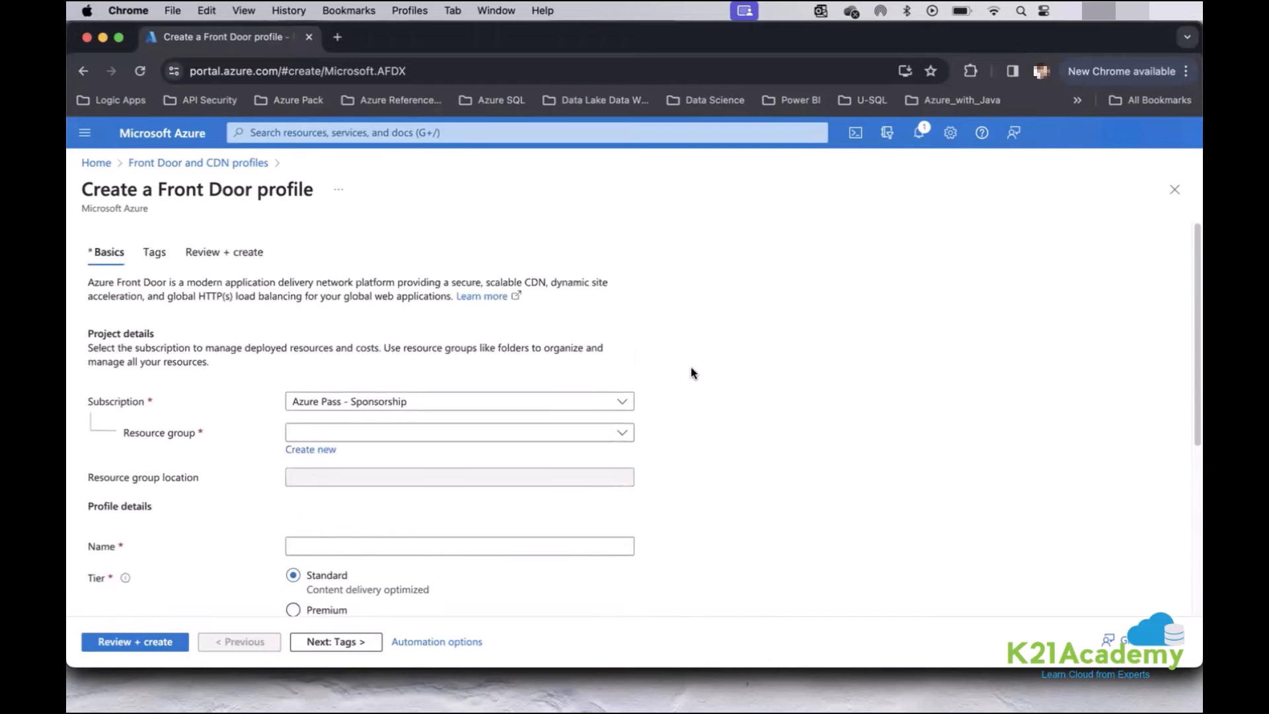
pyautogui.scroll(-7, 691, 372)
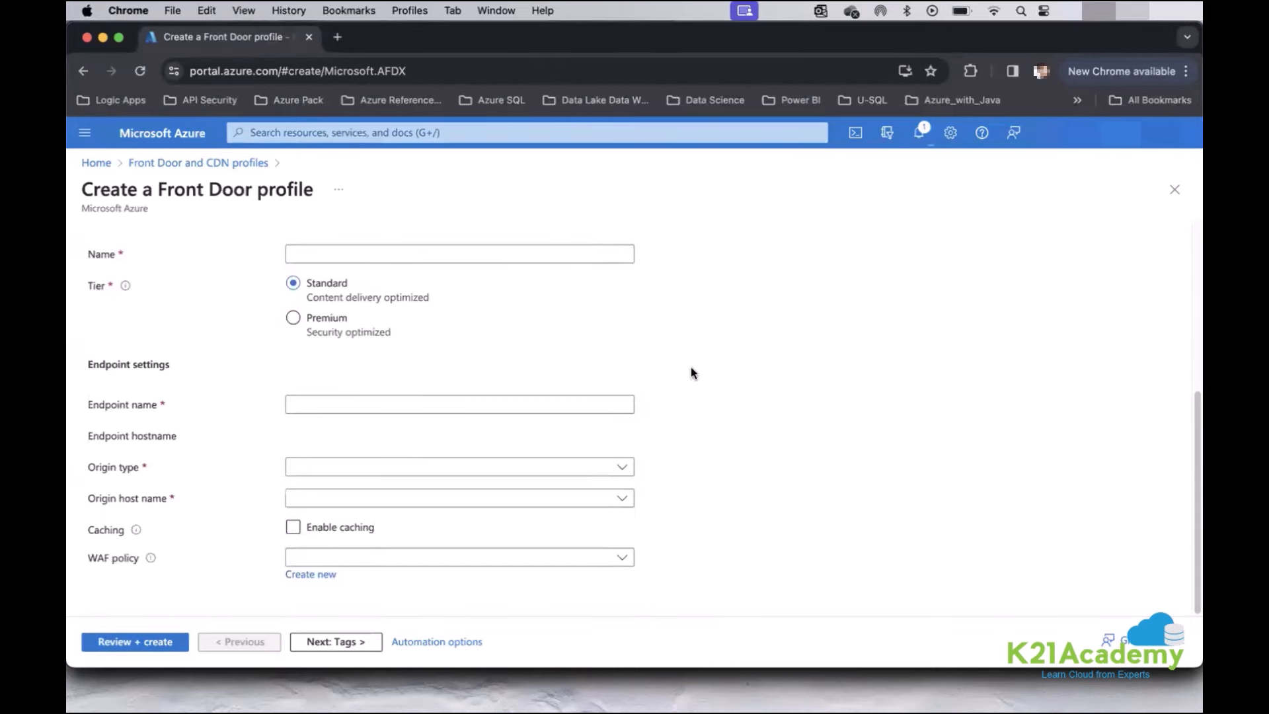
pyautogui.click(626, 468)
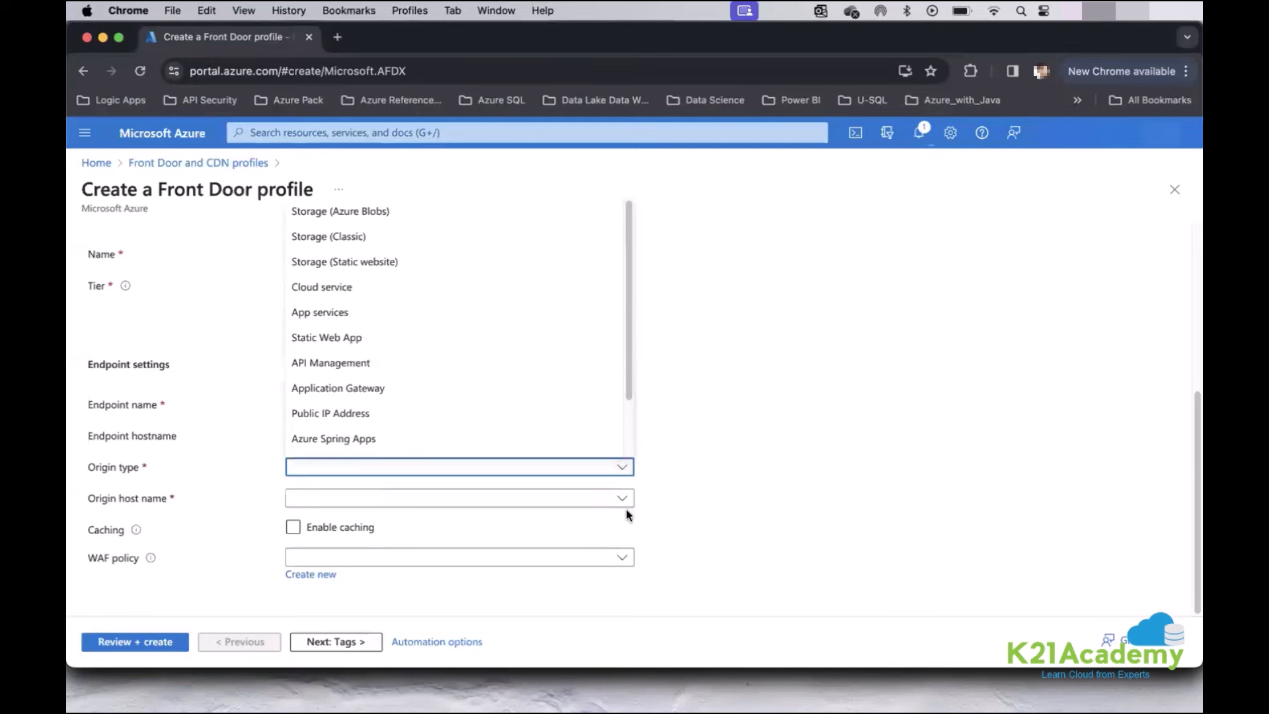
pyautogui.click(622, 499)
pyautogui.click(703, 448)
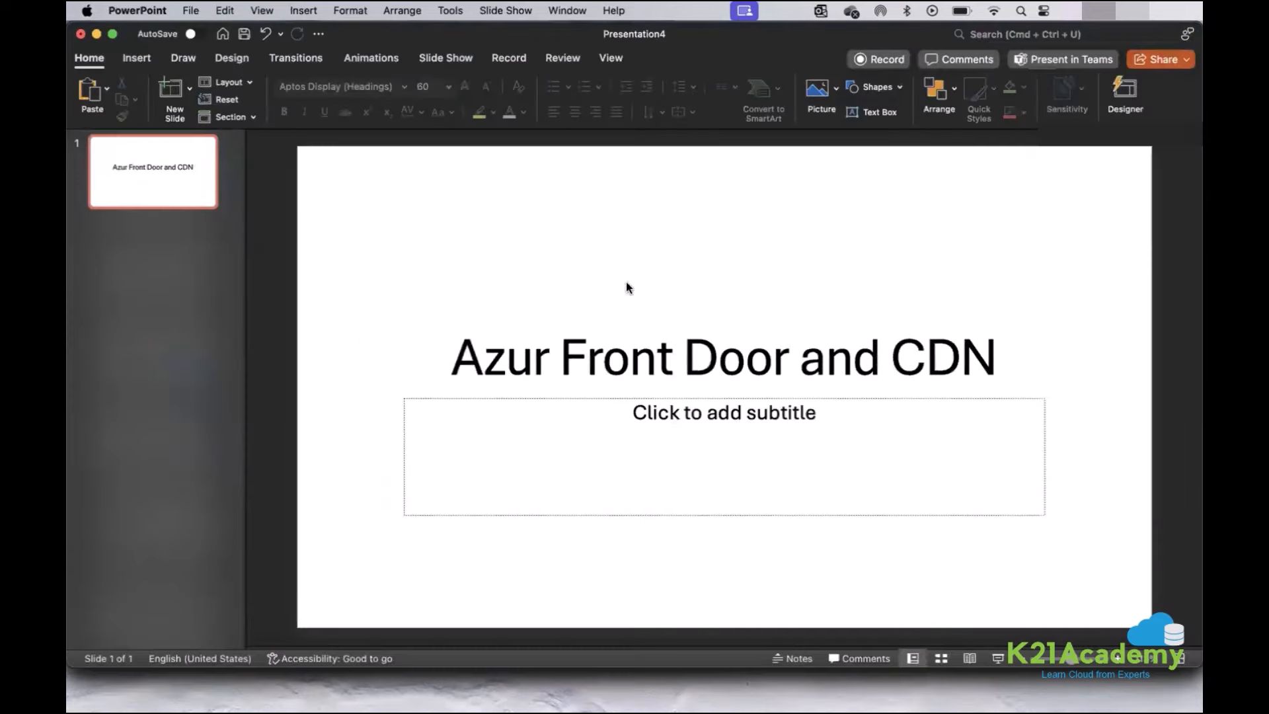
# Add a new slide after the title slide and delete its title and text placeholders.
pyautogui.rightClick(204, 283)
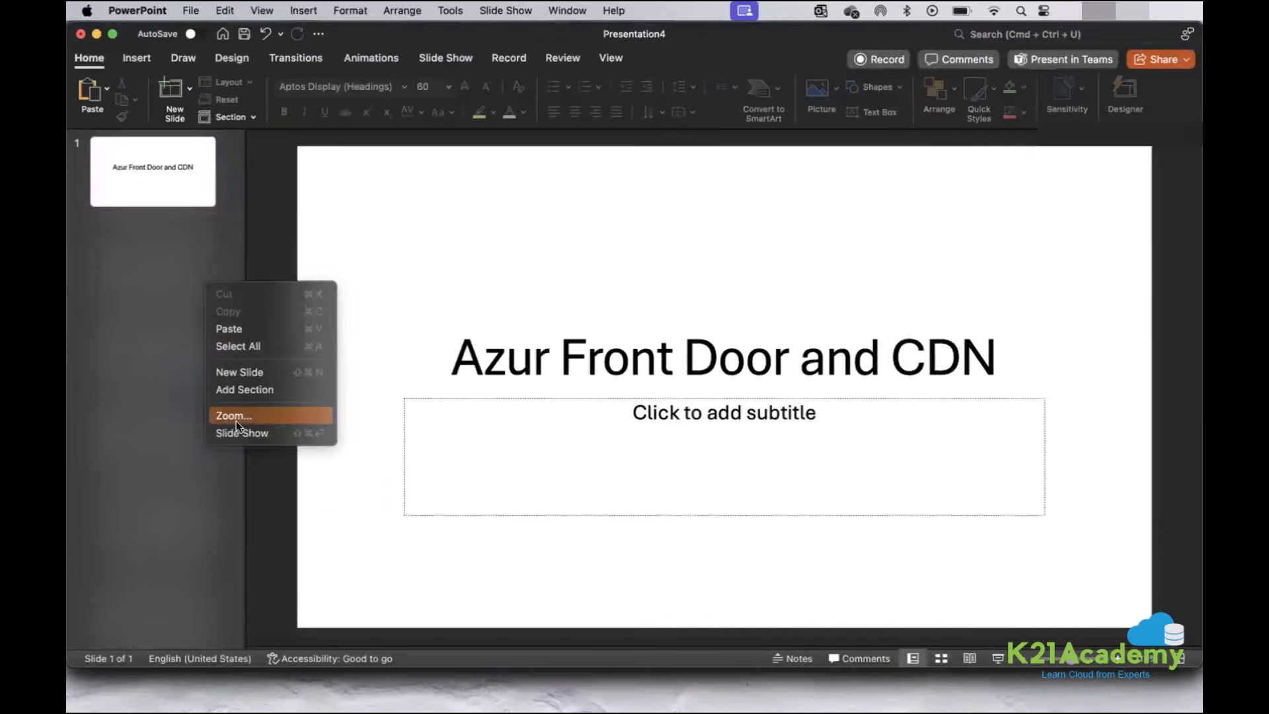
pyautogui.click(244, 372)
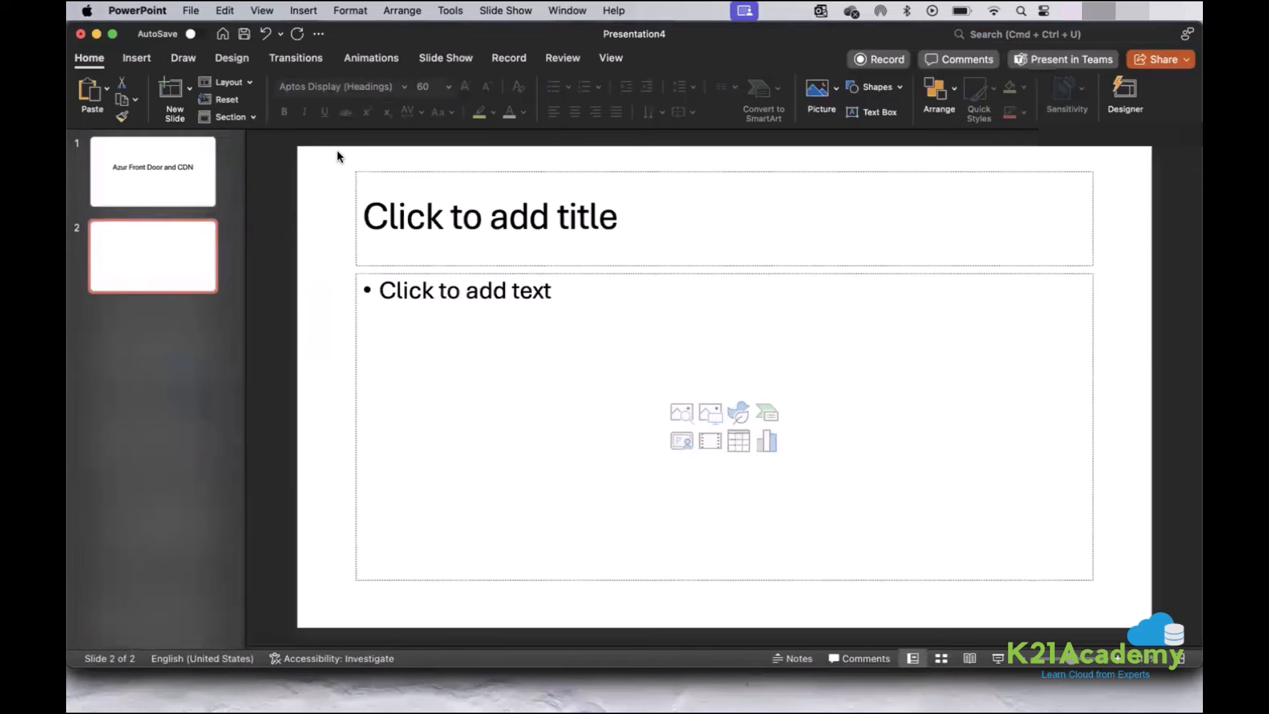
pyautogui.moveTo(337, 156); pyautogui.dragTo(1151, 613)
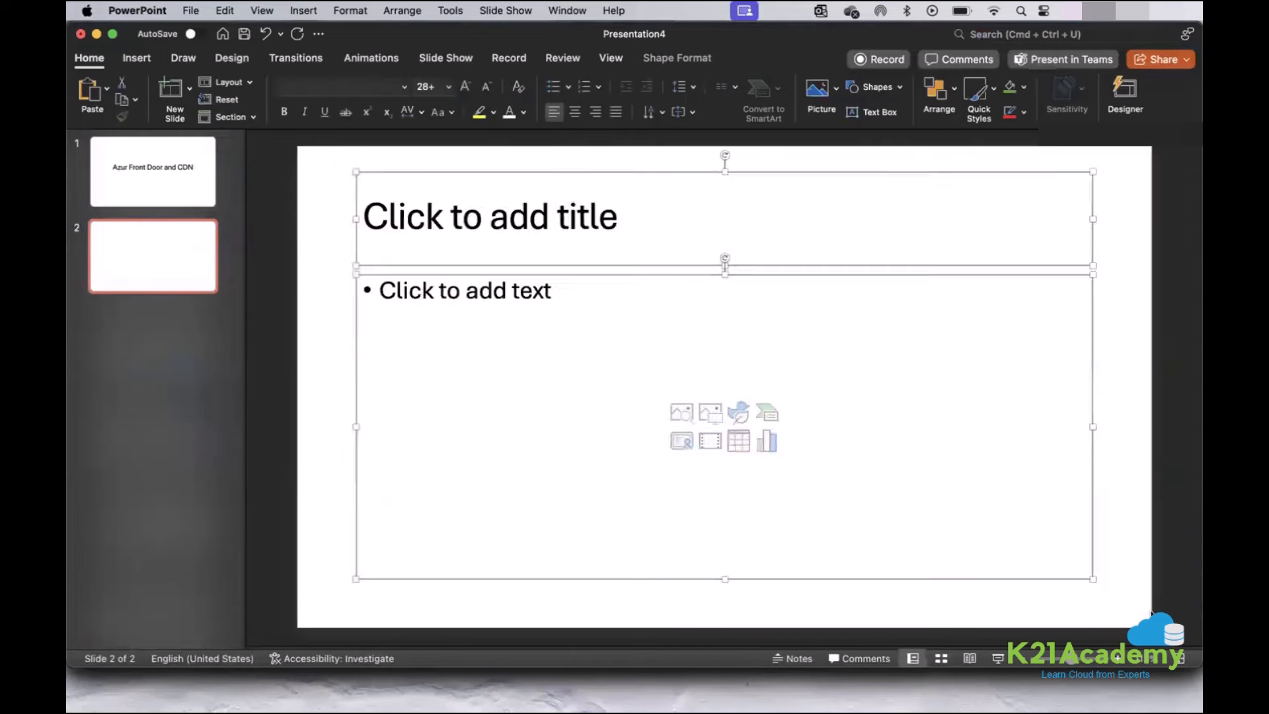
pyautogui.press('Delete')
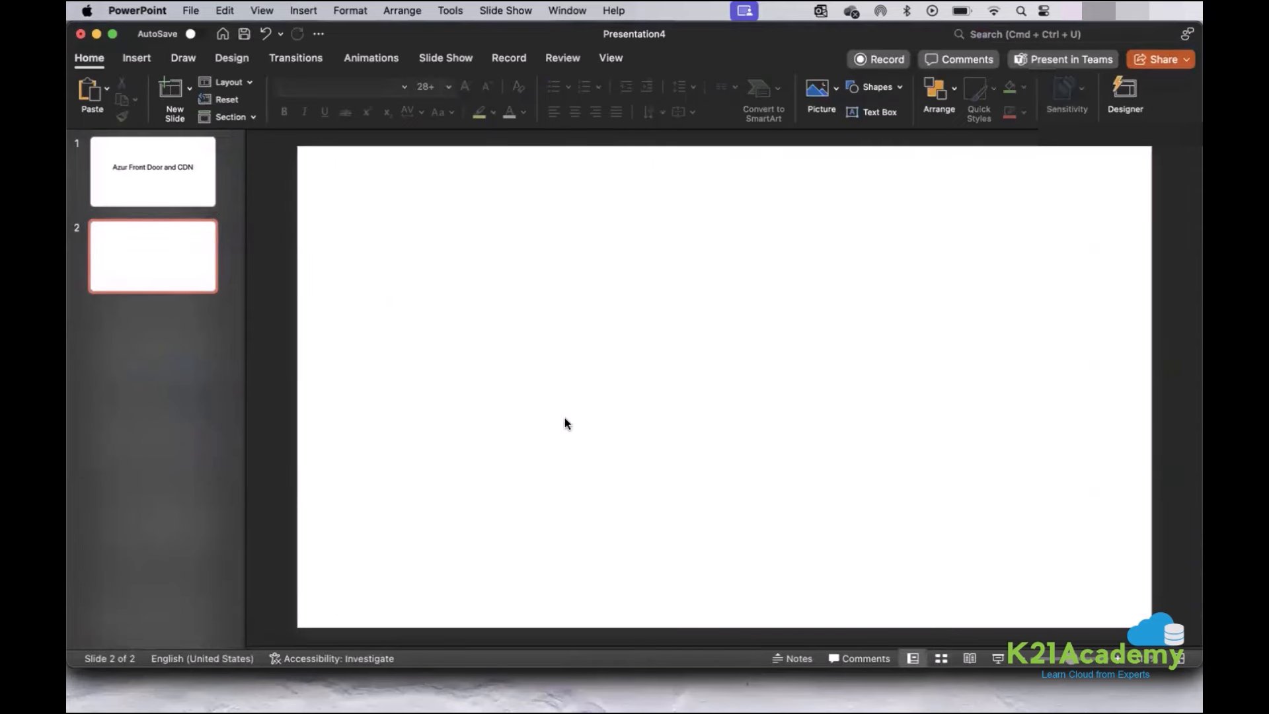
# Add a text box reading "On-premise" on the left side of the blank slide and shift it slightly lower.
pyautogui.click(889, 113)
pyautogui.click(362, 303)
pyautogui.write('O')
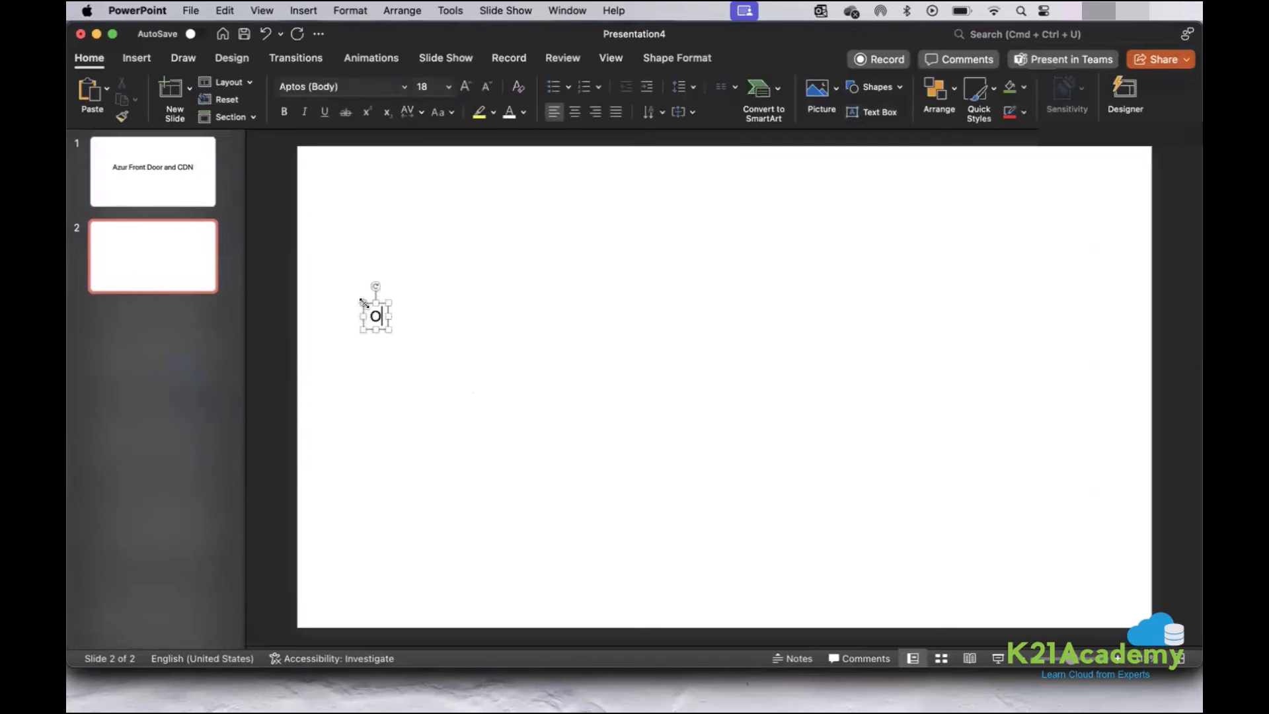
pyautogui.write('n-premise')
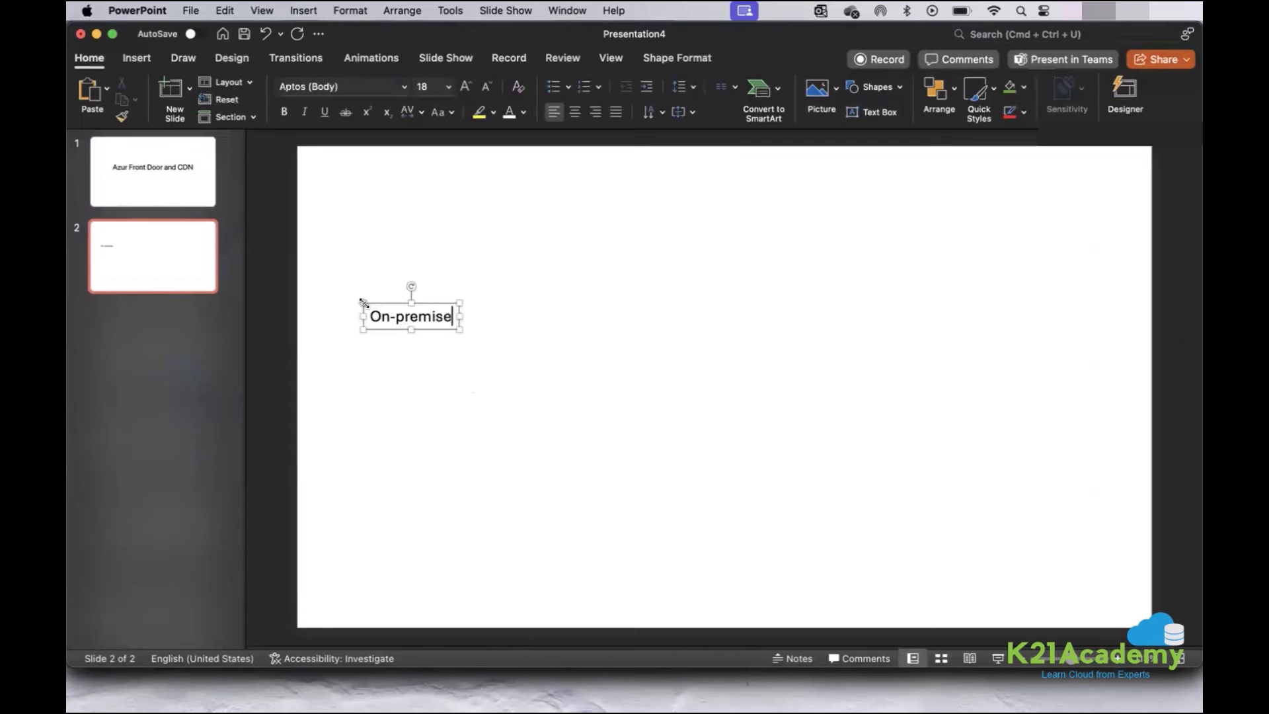
pyautogui.moveTo(430, 318); pyautogui.dragTo(435, 347)
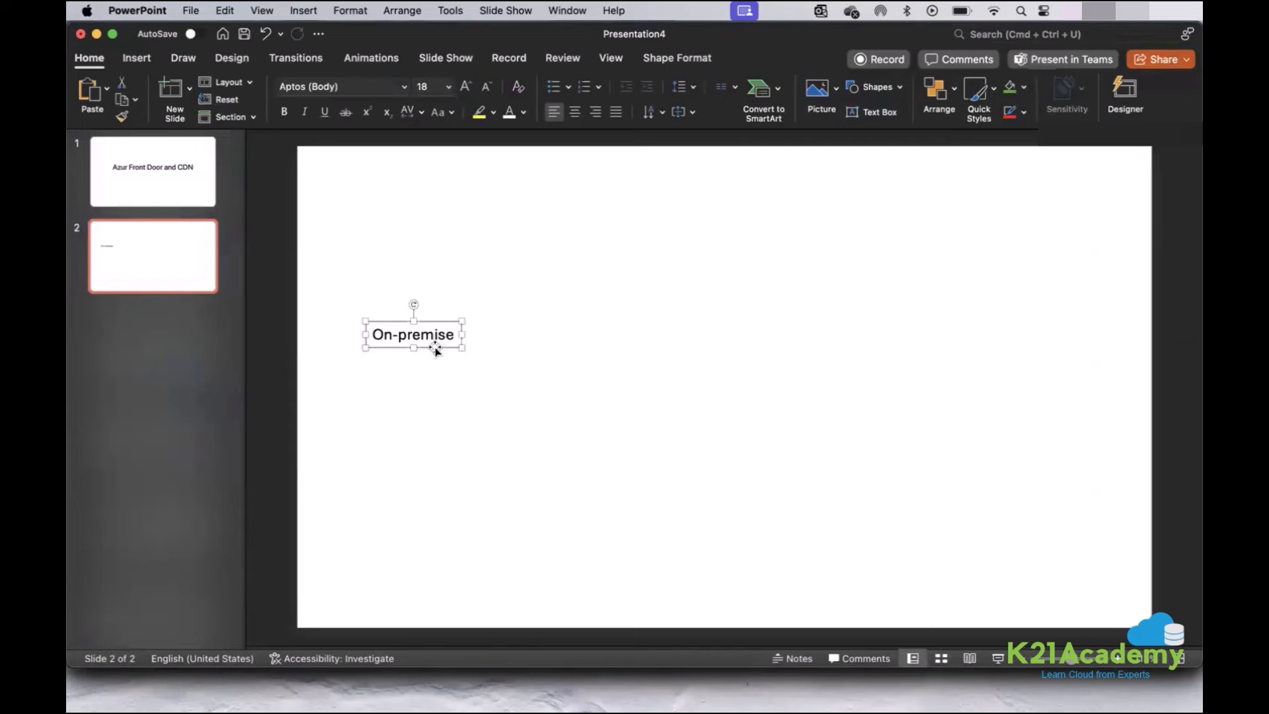
# Duplicate the "On-premise" label to the middle of the slide and change the copy's text to "Azure Region".
pyautogui.press('super+d')
pyautogui.moveTo(794, 362); pyautogui.dragTo(749, 345)
pyautogui.click(735, 337)
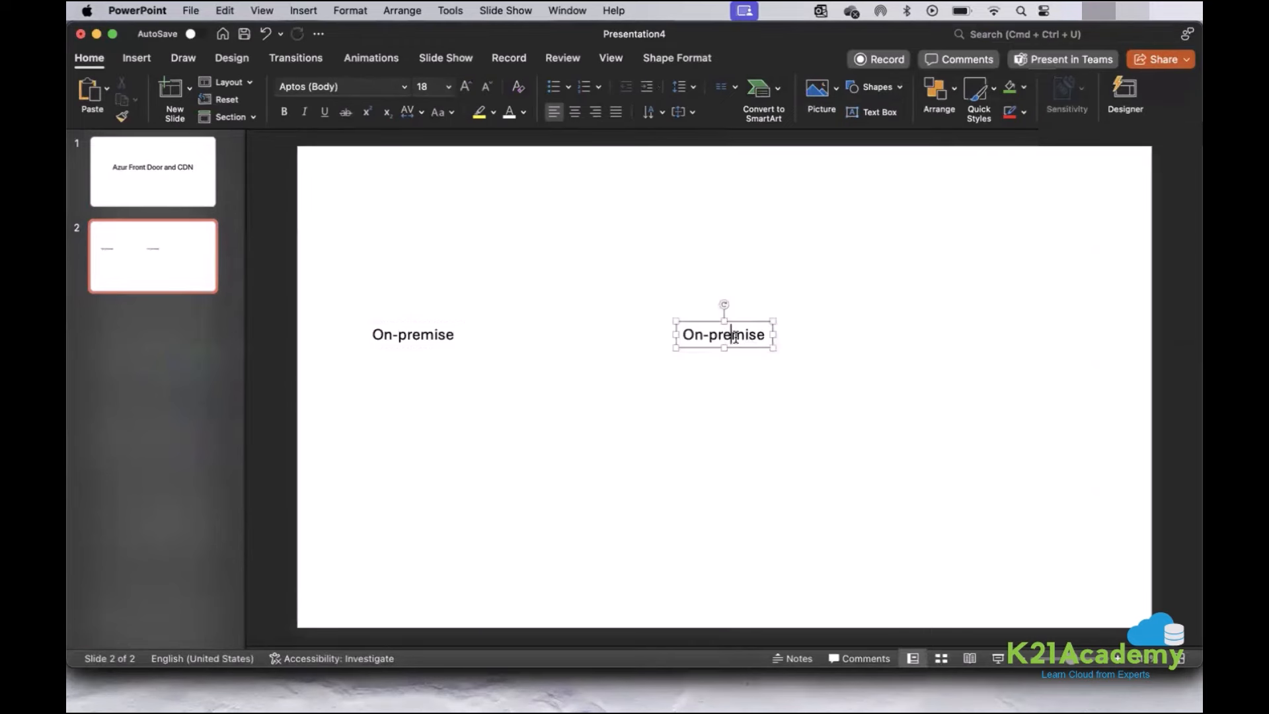
pyautogui.press('super+a')
pyautogui.write('Azure ')
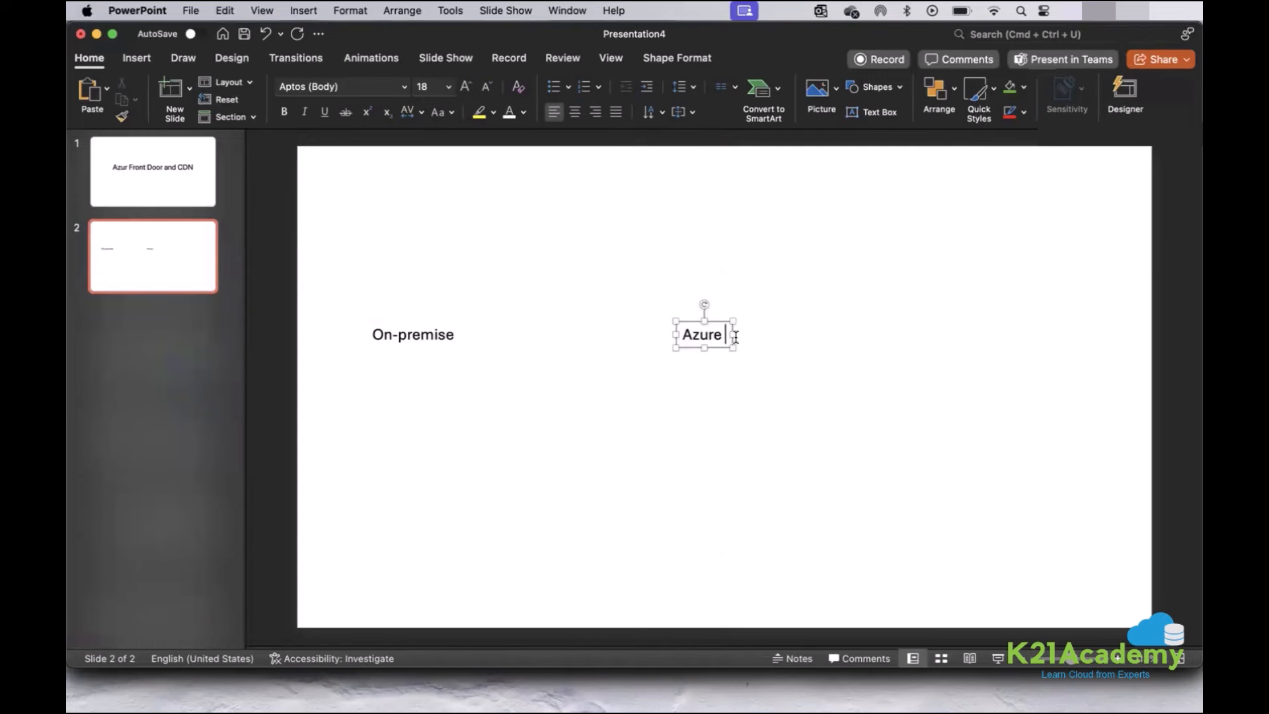
pyautogui.write('C')
pyautogui.press('BackSpace')
pyautogui.write('Region')
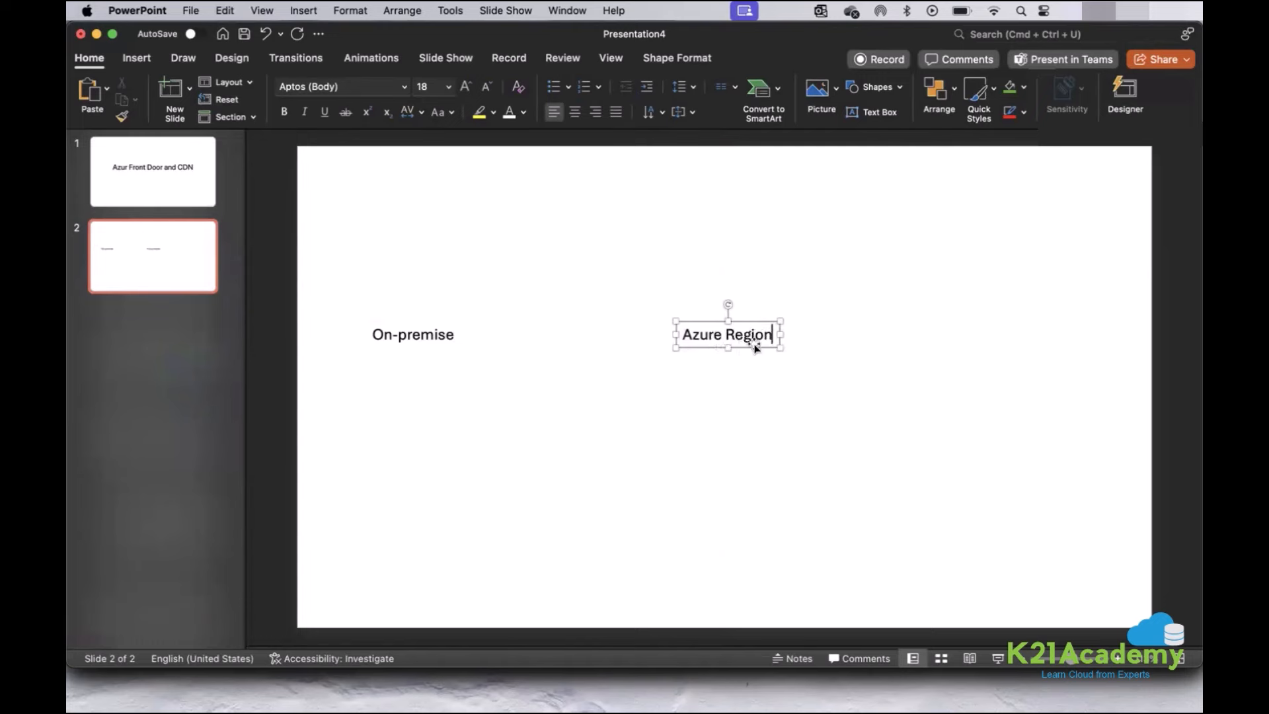
# Copy the "Azure Region" label to the right side of the slide and change its text to "Other Cloud Service Provider".
pyautogui.click(754, 342)
pyautogui.moveTo(754, 343); pyautogui.dragTo(1036, 336)
pyautogui.click(1033, 334)
pyautogui.tripleClick(1033, 334)
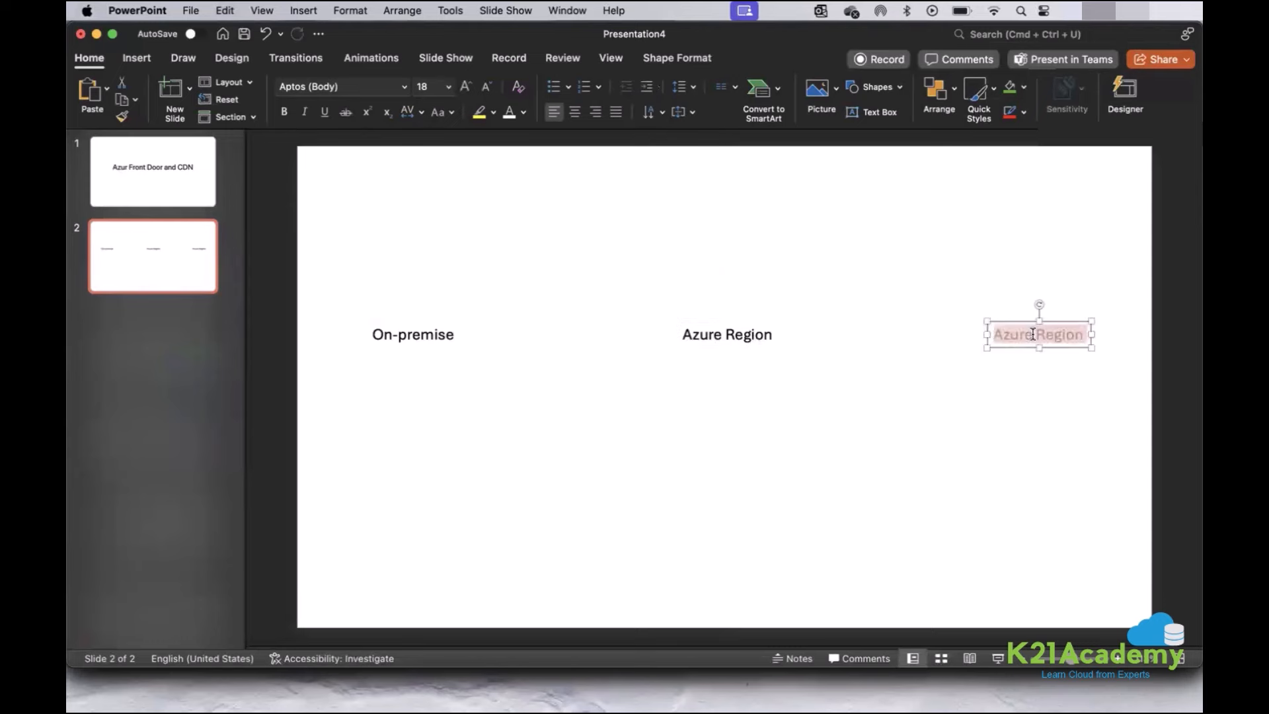
pyautogui.write('Other C')
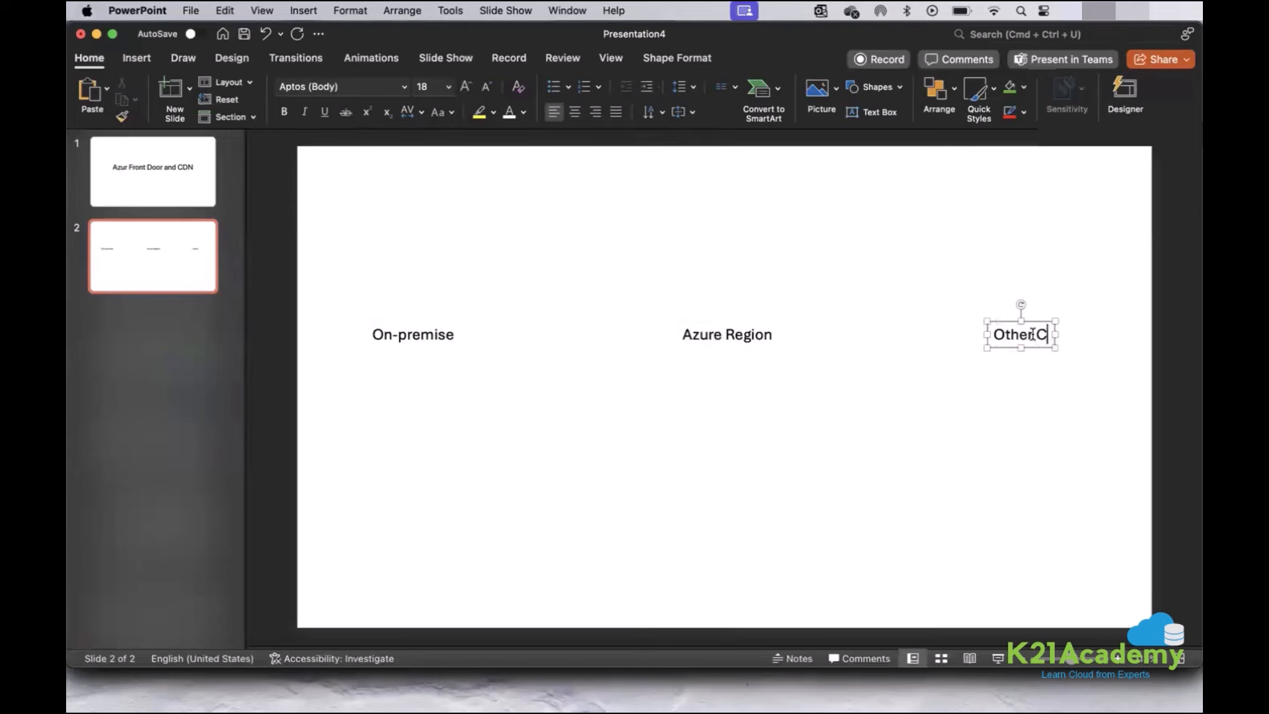
pyautogui.write('loud Service')
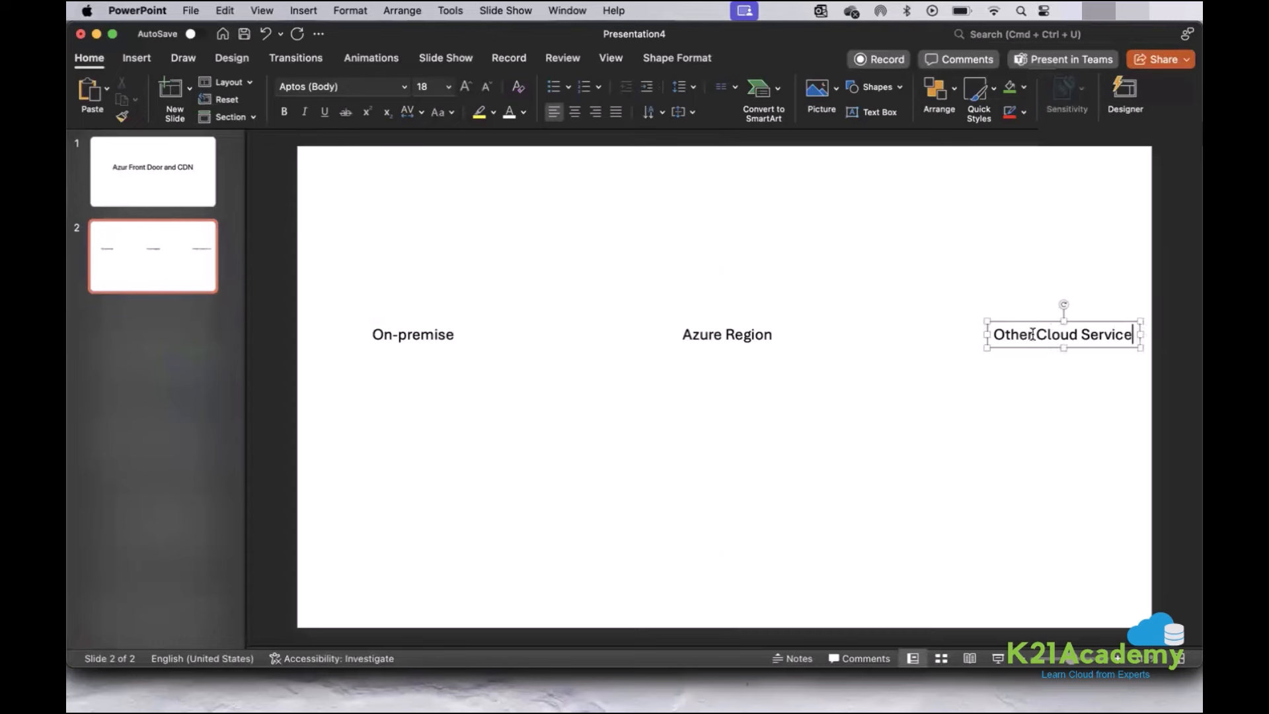
pyautogui.write(' Provider')
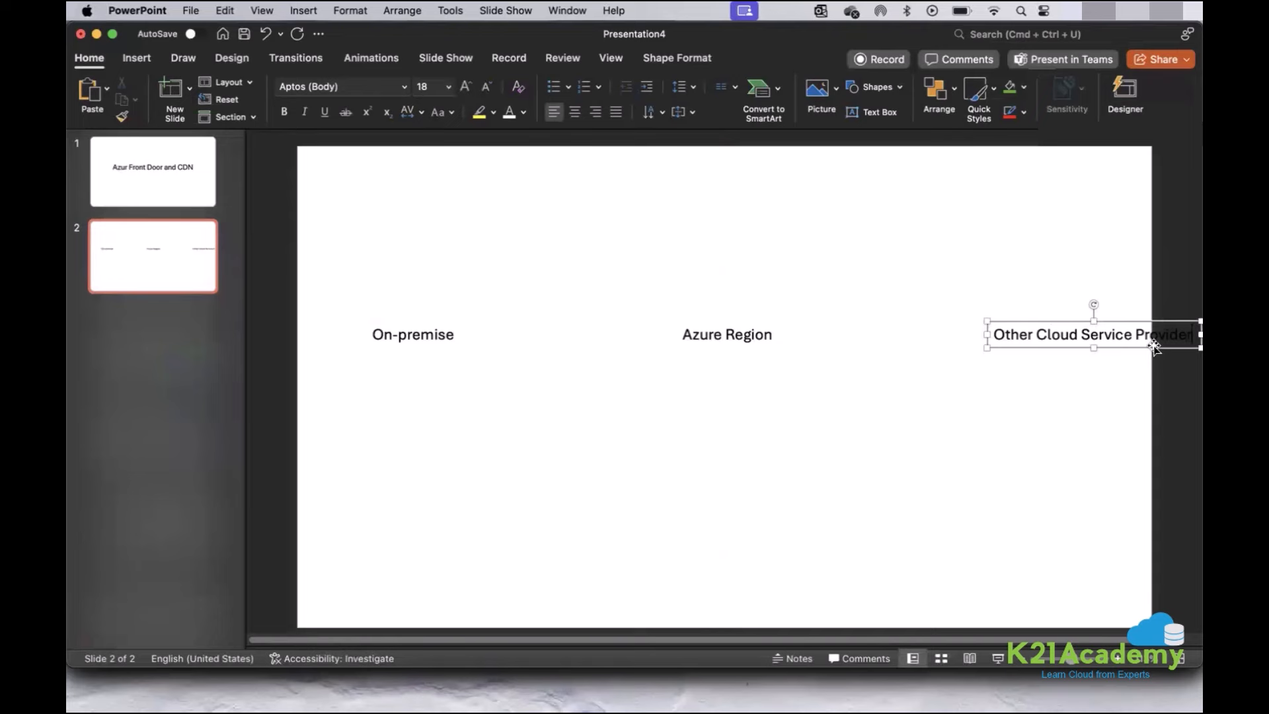
# Move the "Other Cloud Service Provider" label left so it fits on the slide, and shift "Azure Region" slightly left.
pyautogui.moveTo(1153, 346); pyautogui.dragTo(1084, 345)
pyautogui.click(732, 331)
pyautogui.moveTo(753, 346)
pyautogui.mouseDown()
pyautogui.moveTo(719, 347)
pyautogui.moveTo(733, 347)
pyautogui.mouseUp()
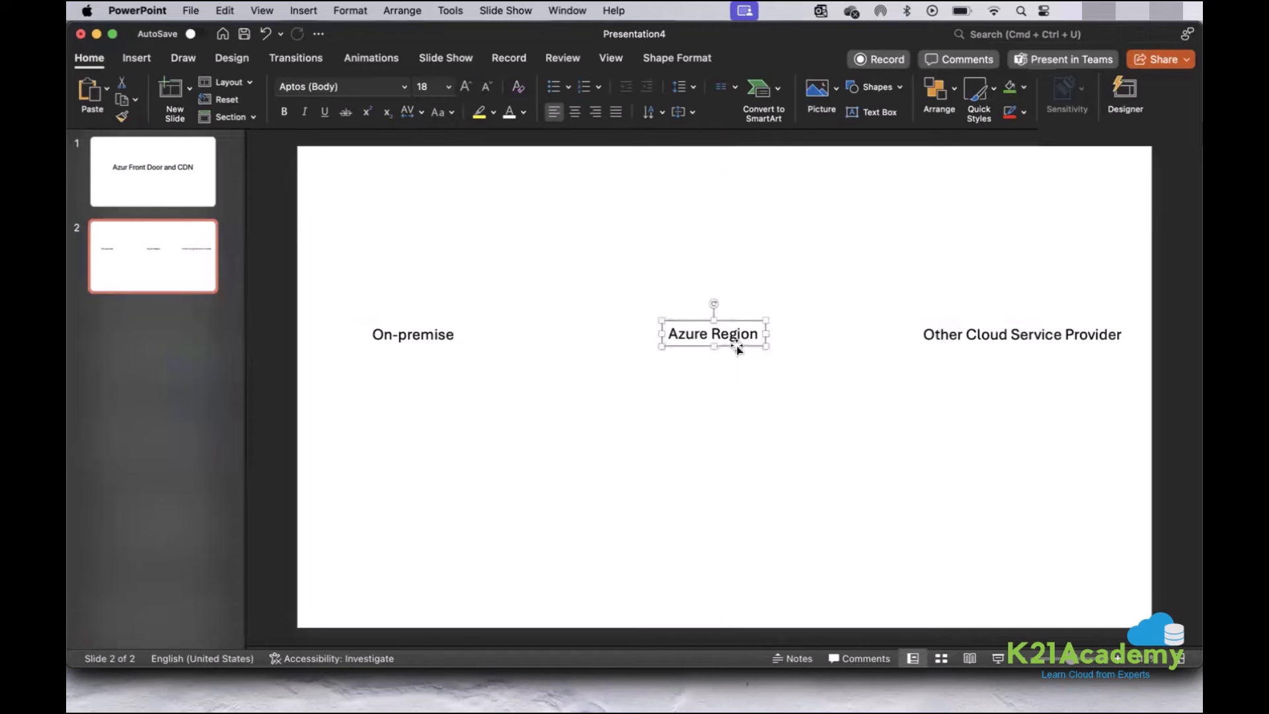
pyautogui.click(505, 350)
# Insert the picture file 10073-icon-service-Front-Doors.svg from the Networking folder of the Azure icons onto the slide.
pyautogui.click(137, 58)
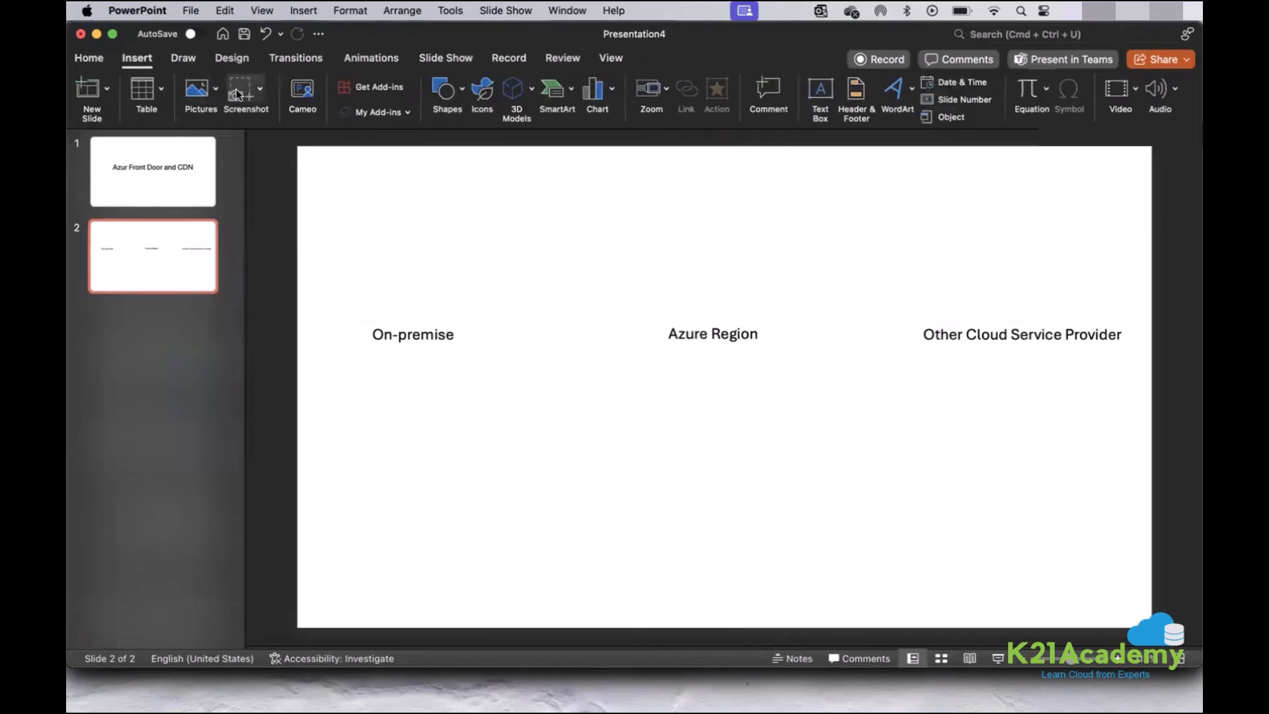
pyautogui.click(198, 89)
pyautogui.click(242, 136)
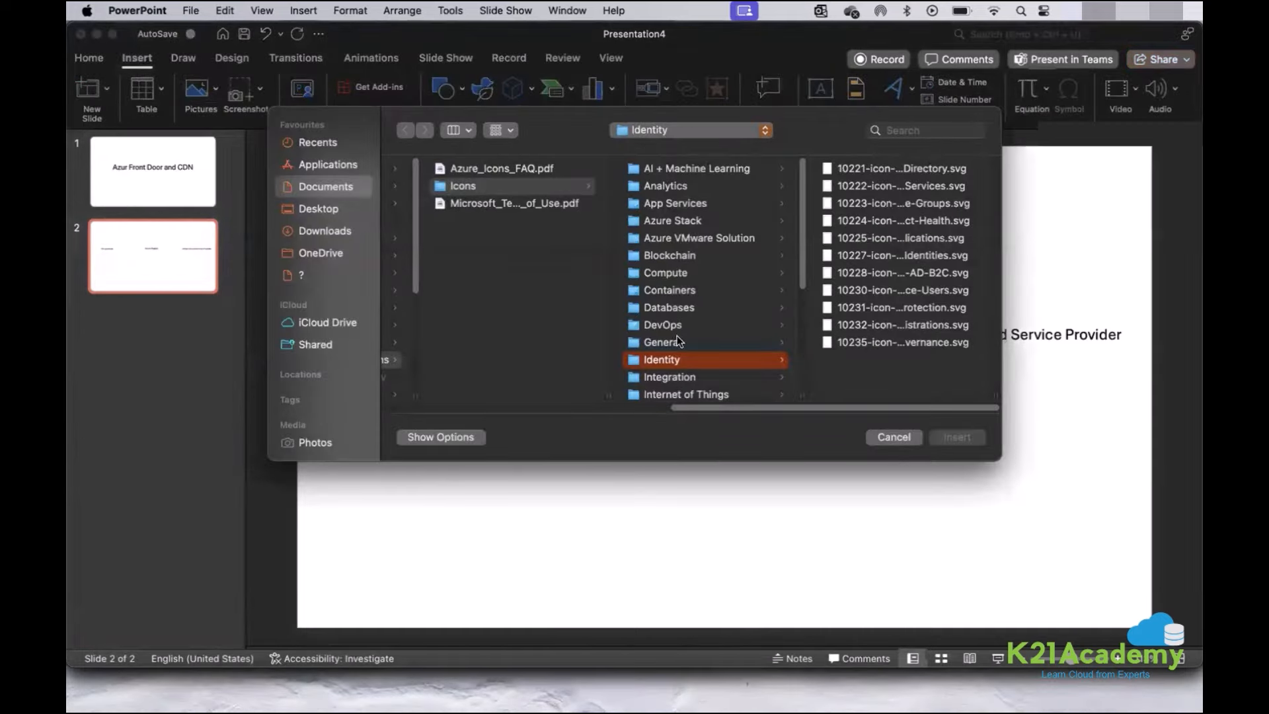
pyautogui.scroll(-4, 682, 346)
pyautogui.scroll(-1, 681, 345)
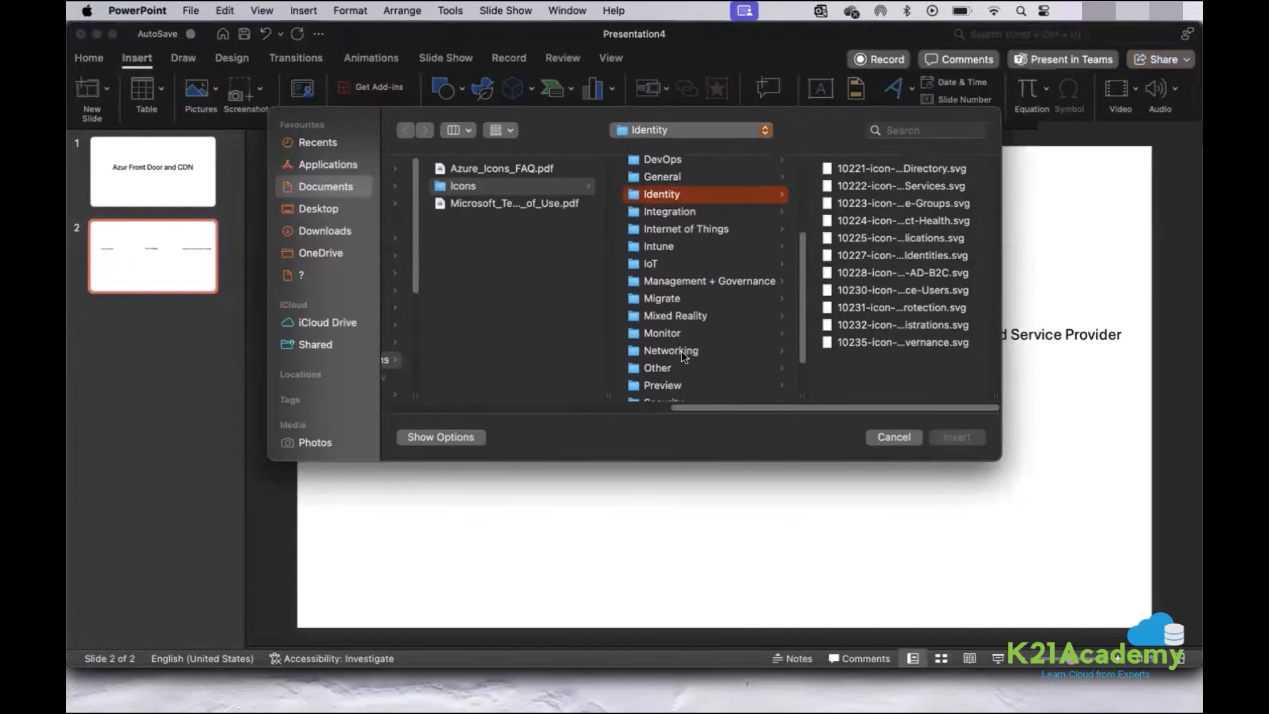
pyautogui.click(681, 351)
pyautogui.click(889, 254)
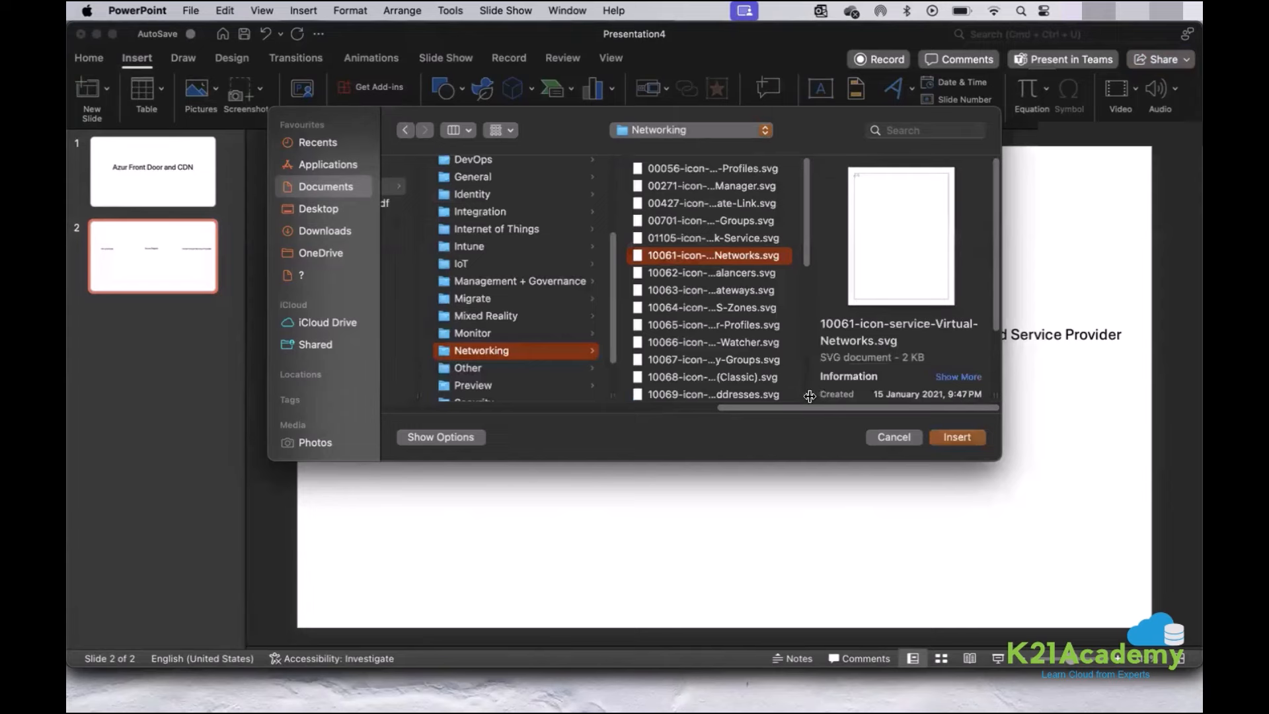
pyautogui.moveTo(809, 395); pyautogui.dragTo(937, 380)
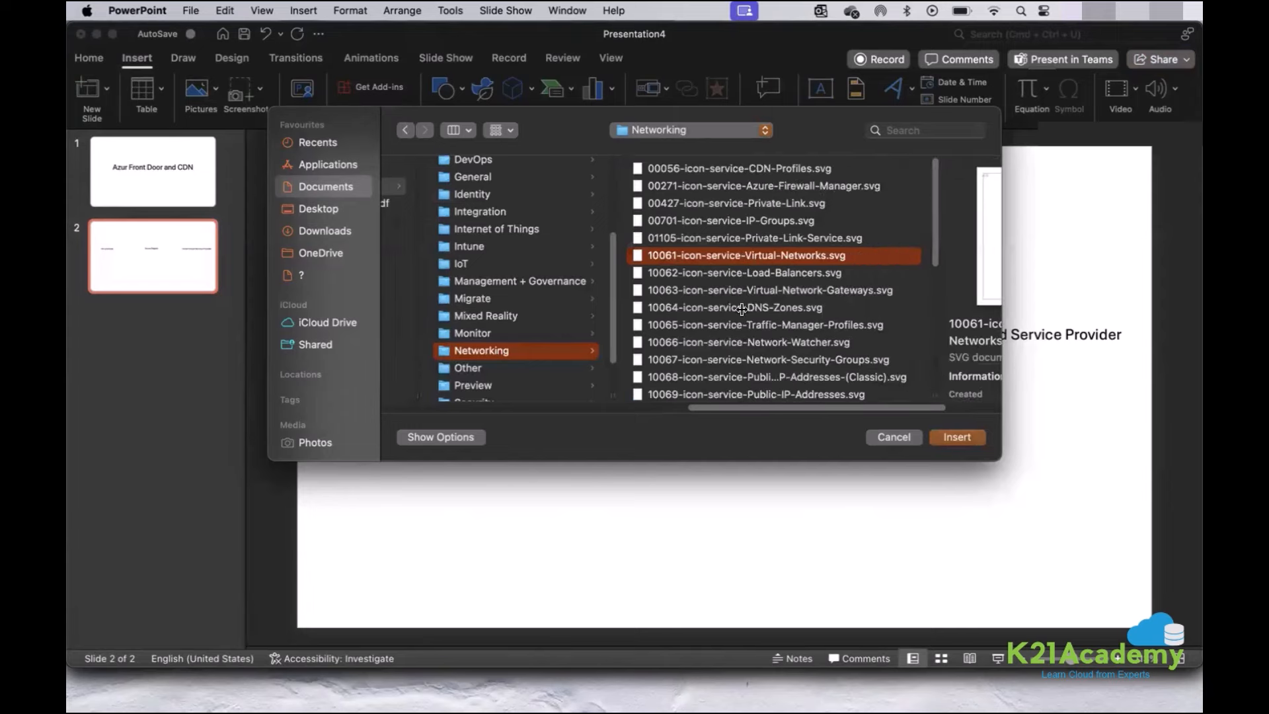
pyautogui.scroll(-5, 742, 309)
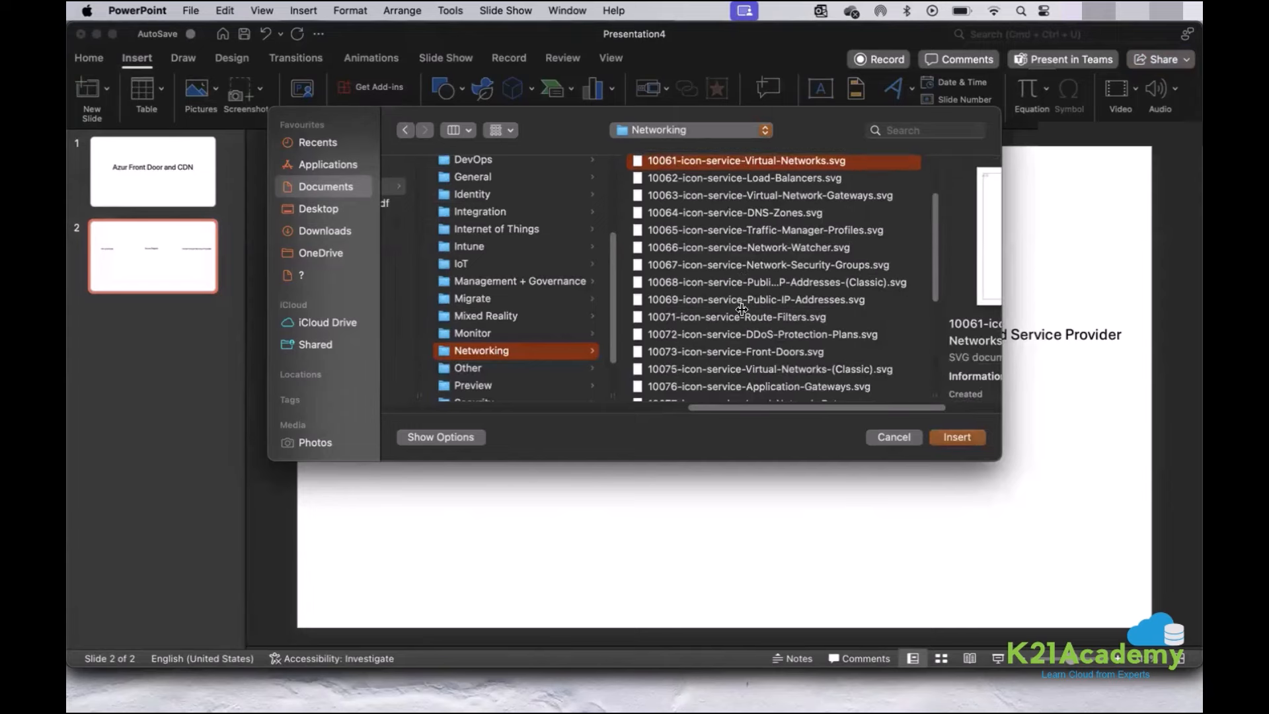
pyautogui.scroll(-1, 741, 308)
pyautogui.click(743, 326)
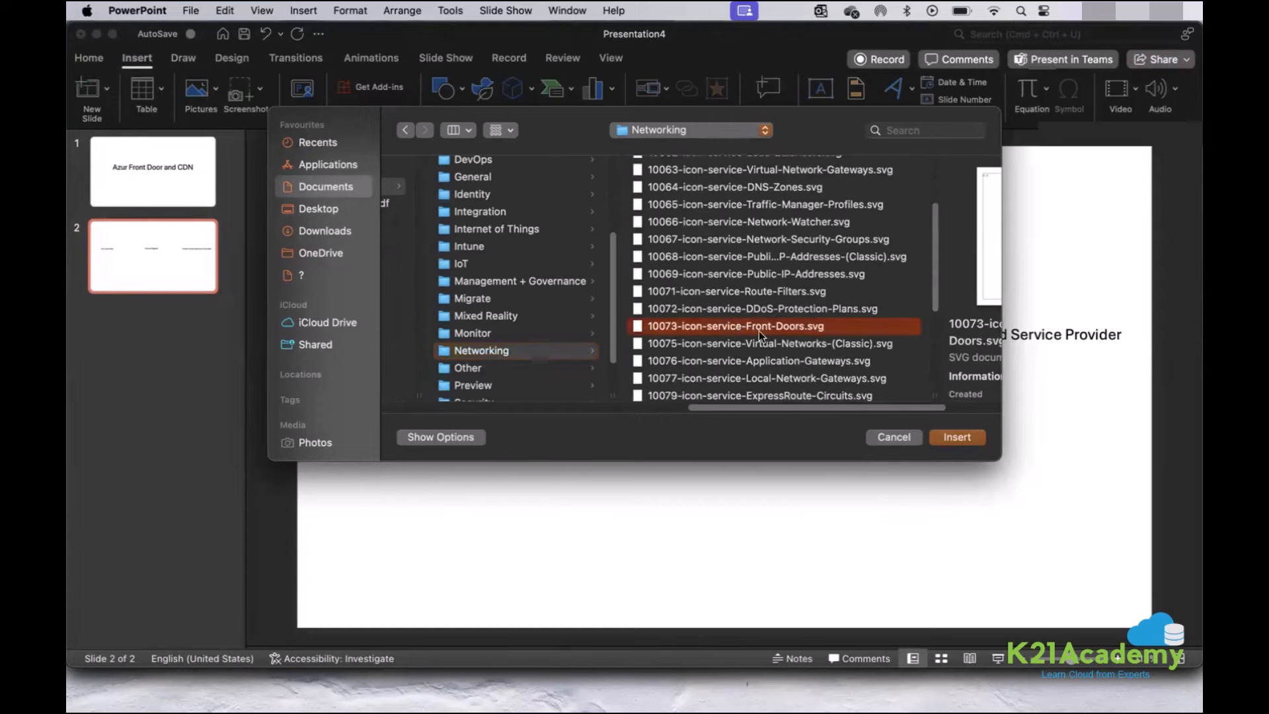
pyautogui.click(960, 437)
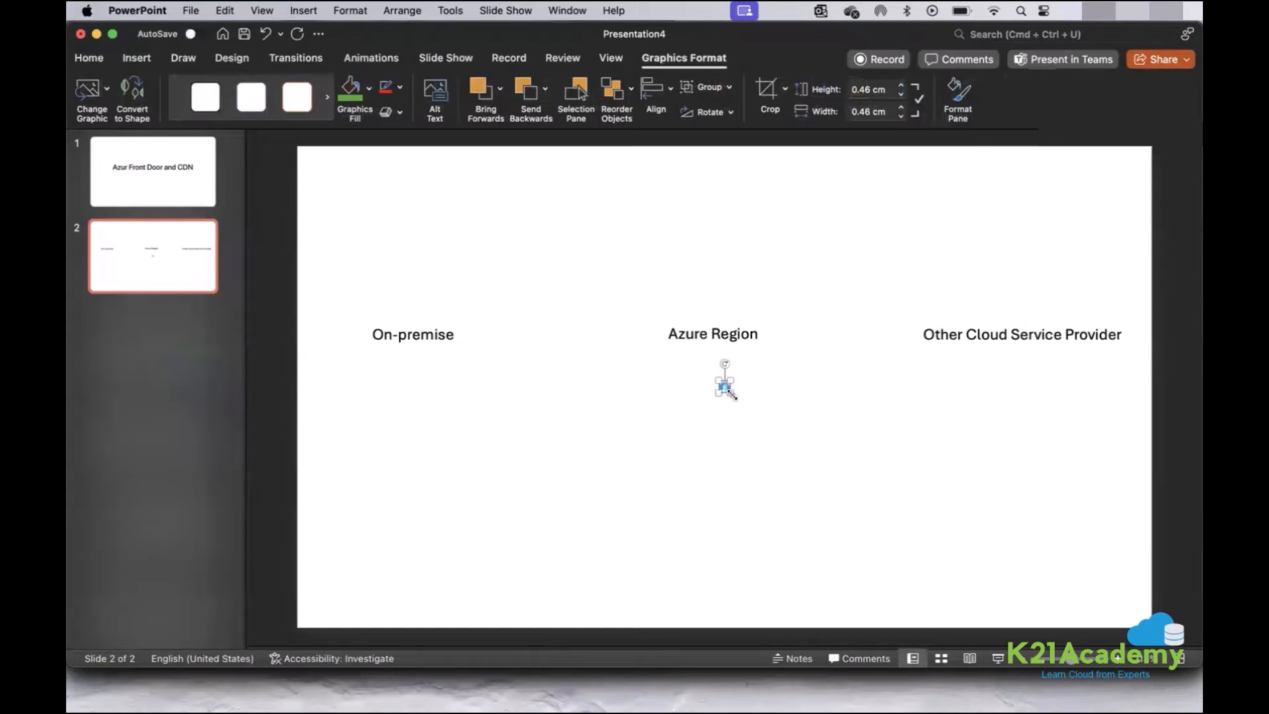
# Enlarge the Front Door icon to about 2.77 cm square and place it centred above the "Azure Region" label.
pyautogui.moveTo(754, 410); pyautogui.dragTo(715, 197)
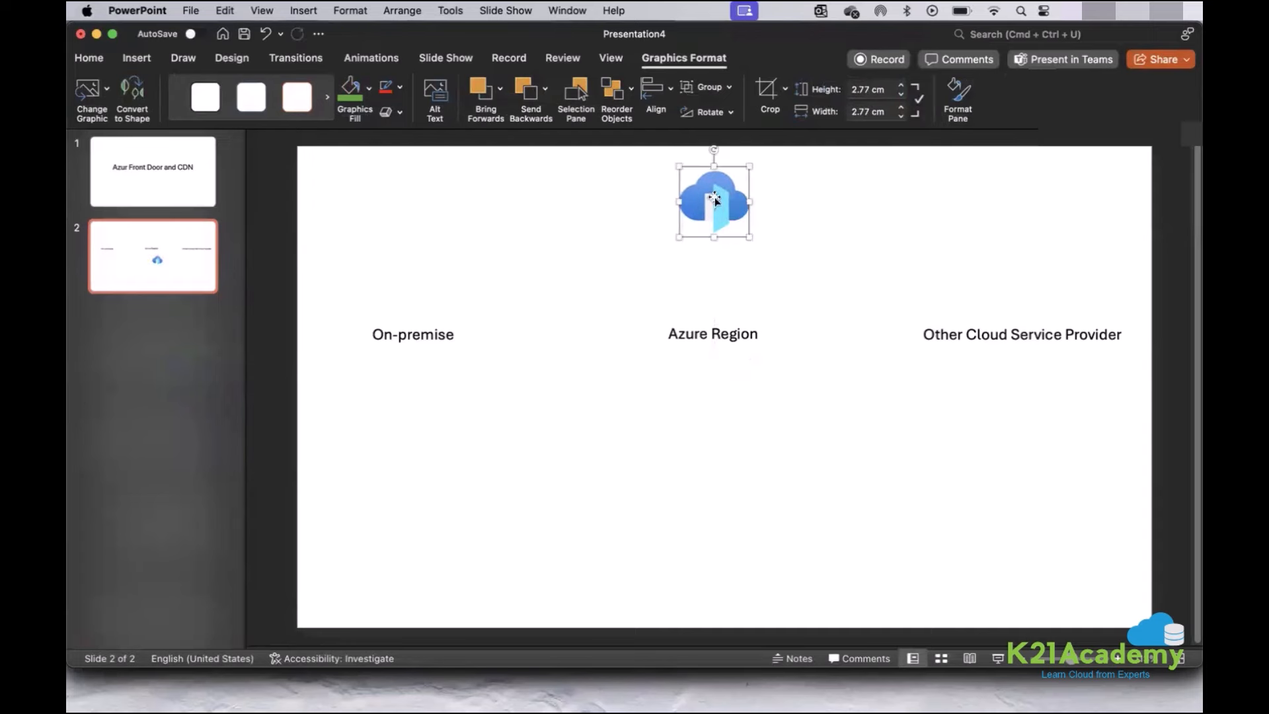
pyautogui.click(839, 196)
# Draw an elbow arrow connector from the left side of the Front Door icon down to the "On-premise" label.
pyautogui.click(877, 87)
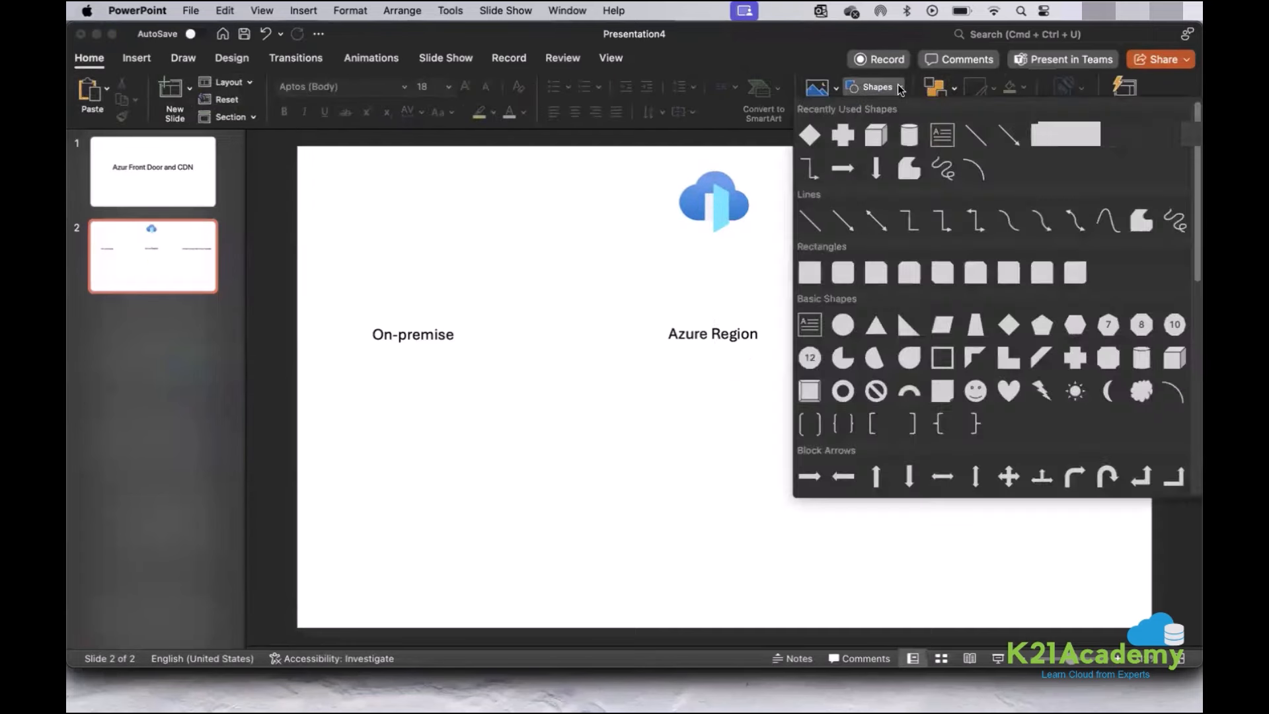
pyautogui.click(944, 220)
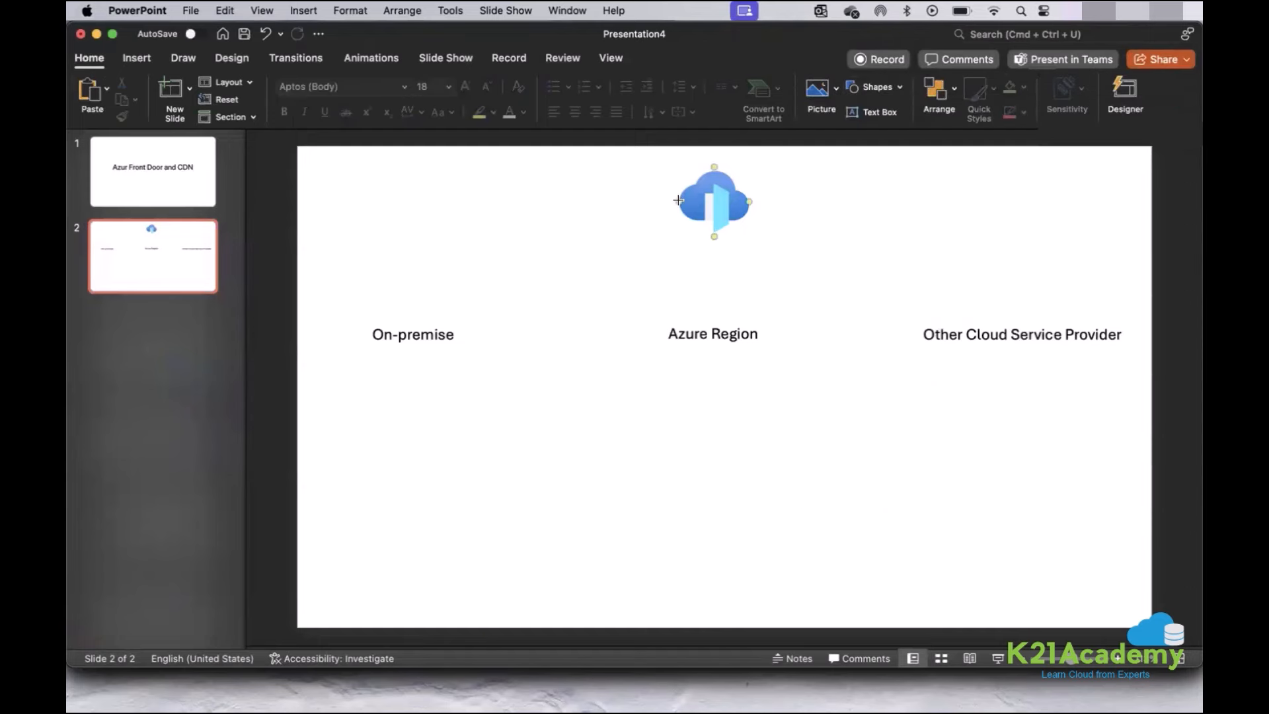
pyautogui.moveTo(678, 201); pyautogui.dragTo(433, 278)
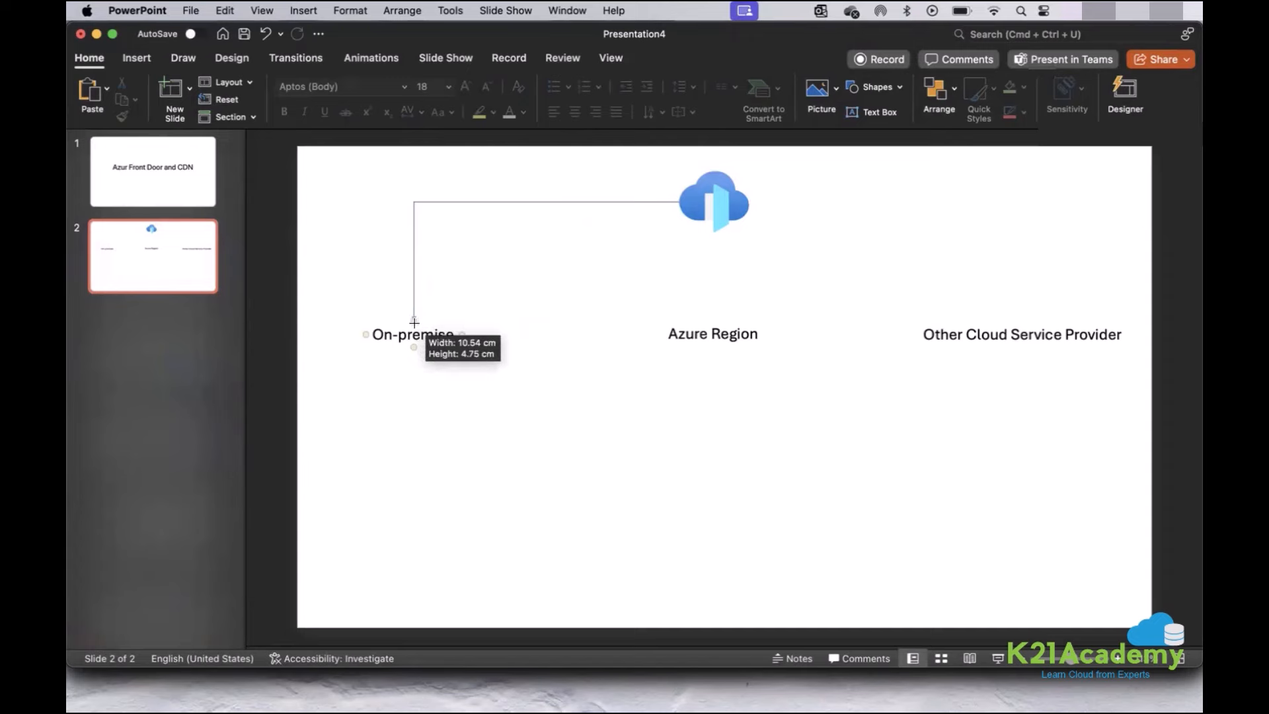
pyautogui.moveTo(413, 321); pyautogui.dragTo(414, 322)
pyautogui.click(642, 275)
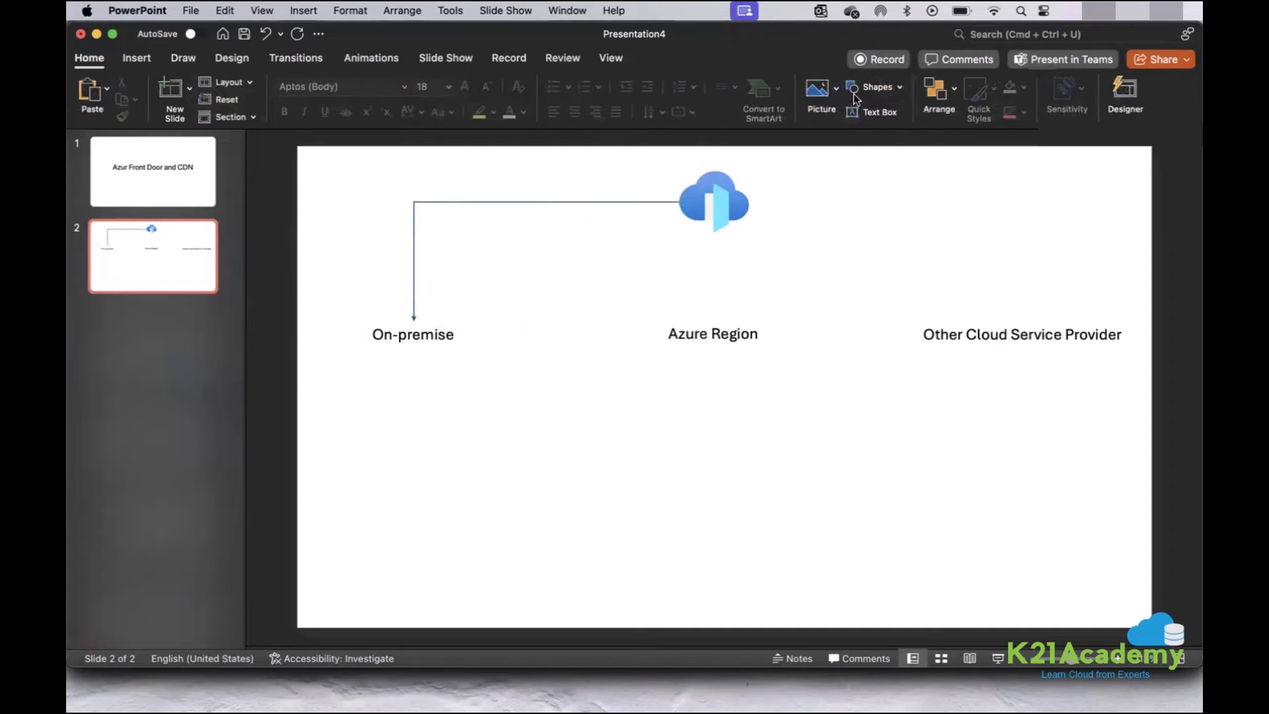
# Choose the elbow arrow connector again for another connection starting at the Front Door icon.
pyautogui.click(892, 87)
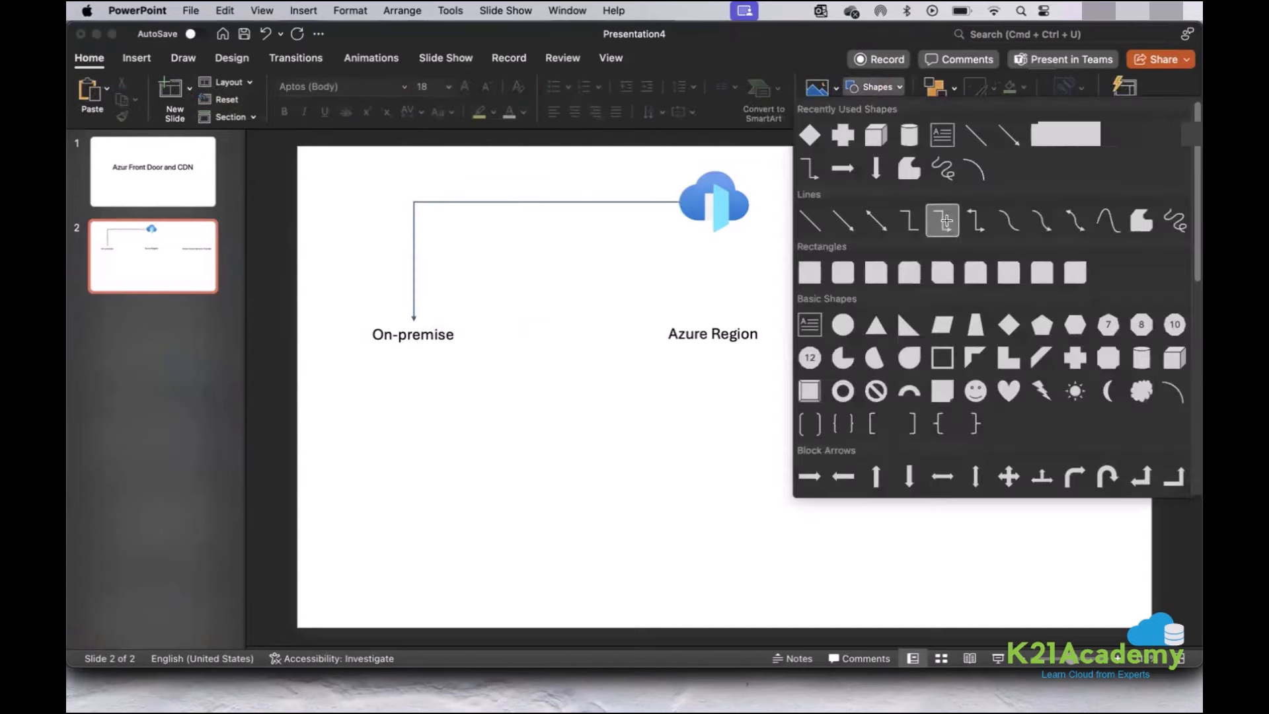
pyautogui.click(943, 220)
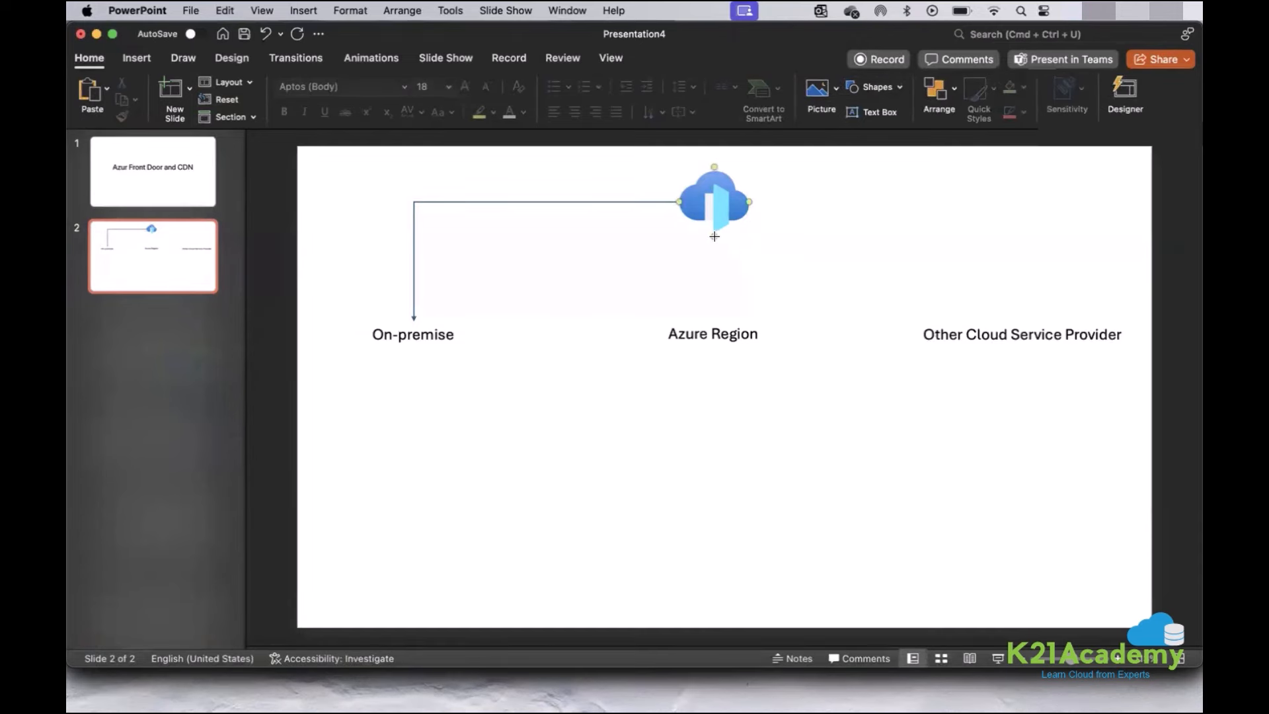
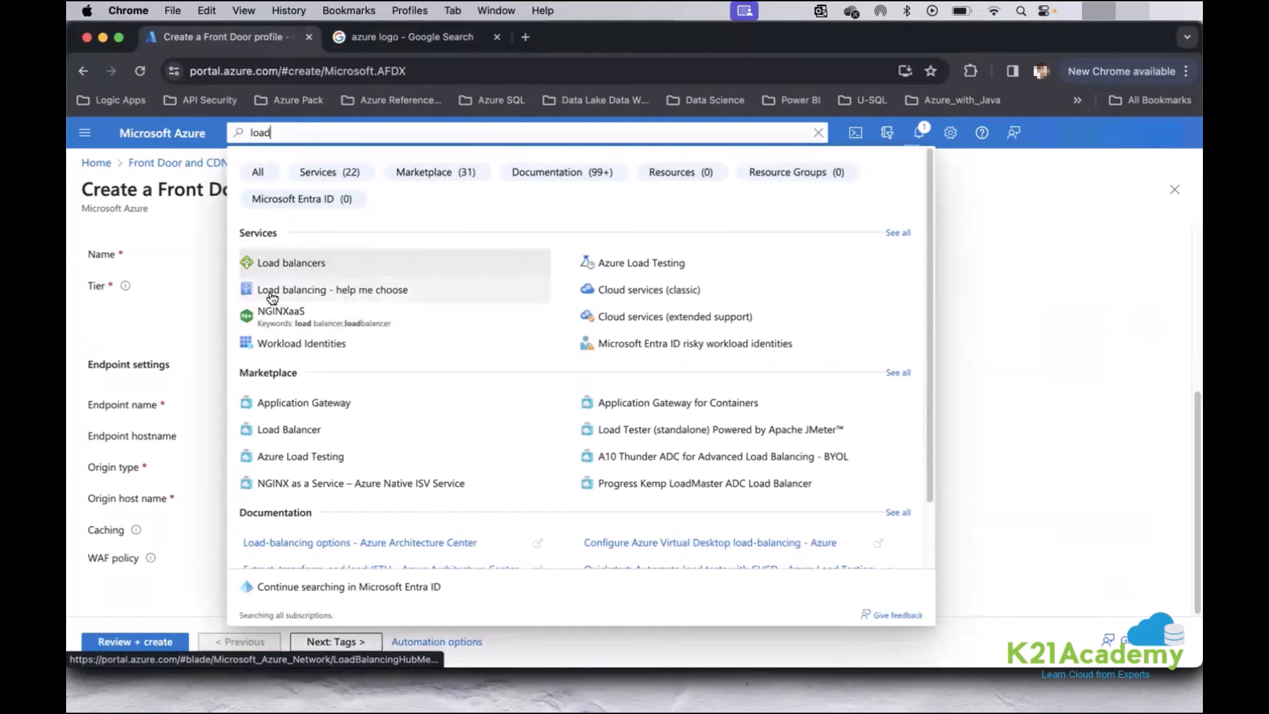
# Open "Load balancing - help me choose" from the Azure portal search in Chrome, discarding the unsaved Front Door profile edits.
pyautogui.click(370, 295)
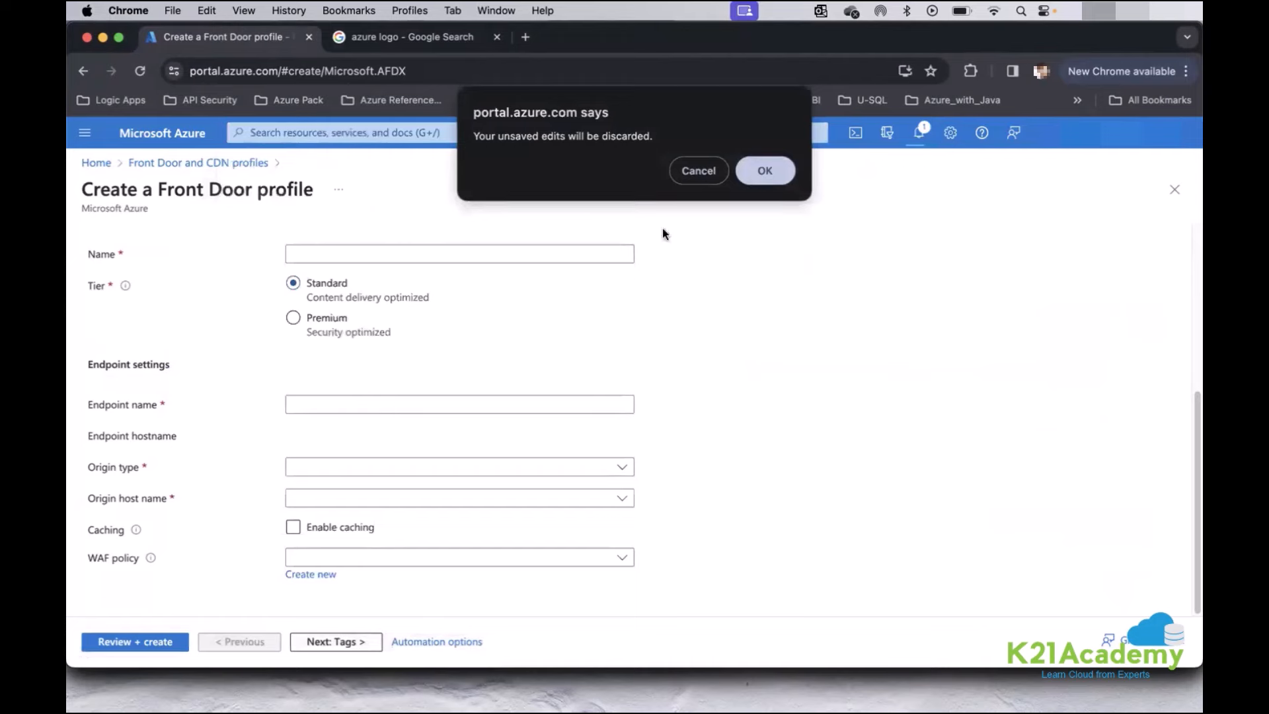
pyautogui.click(765, 174)
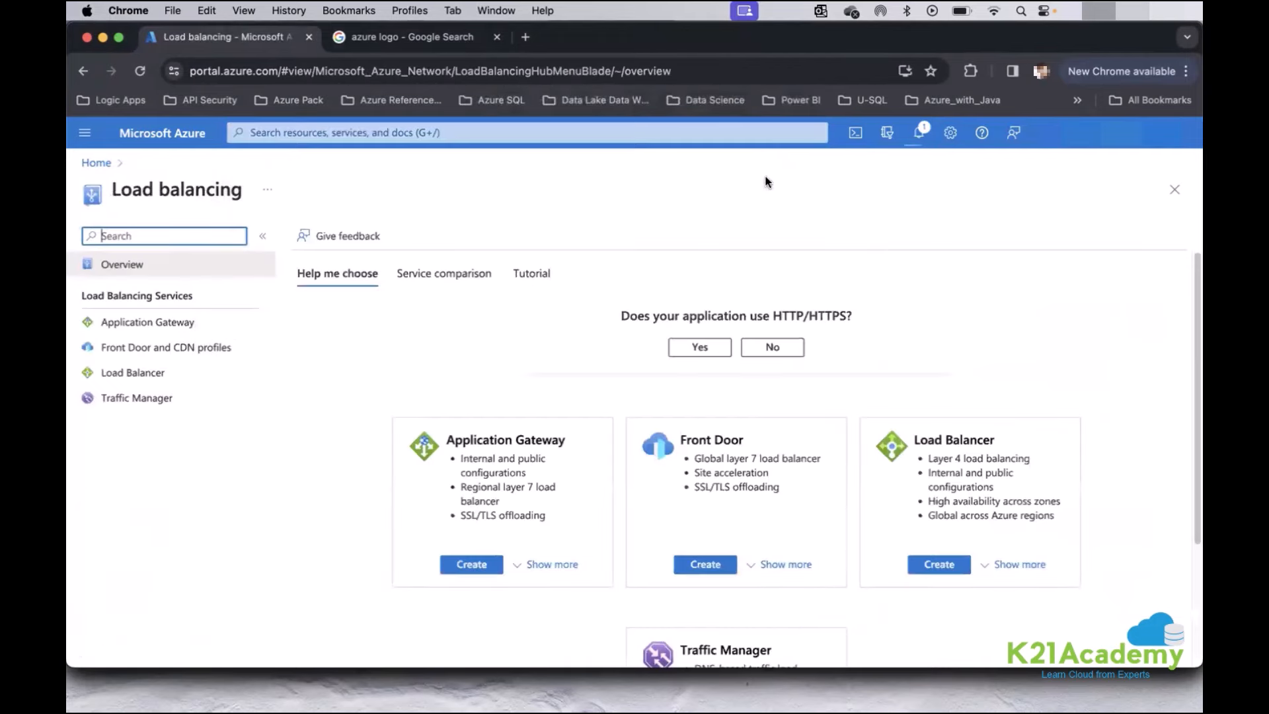
# Collapse the side menu of the Load balancing page and expand the details of the Front Door card.
pyautogui.click(537, 345)
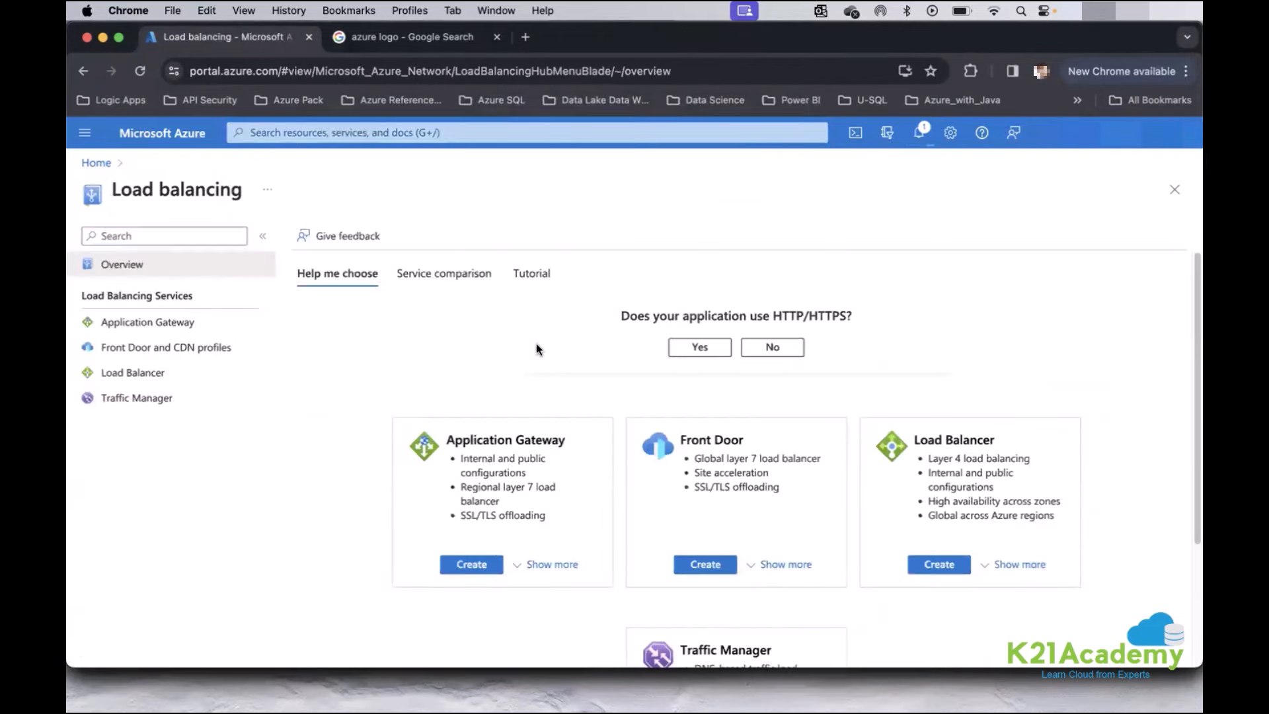
pyautogui.scroll(-2, 537, 348)
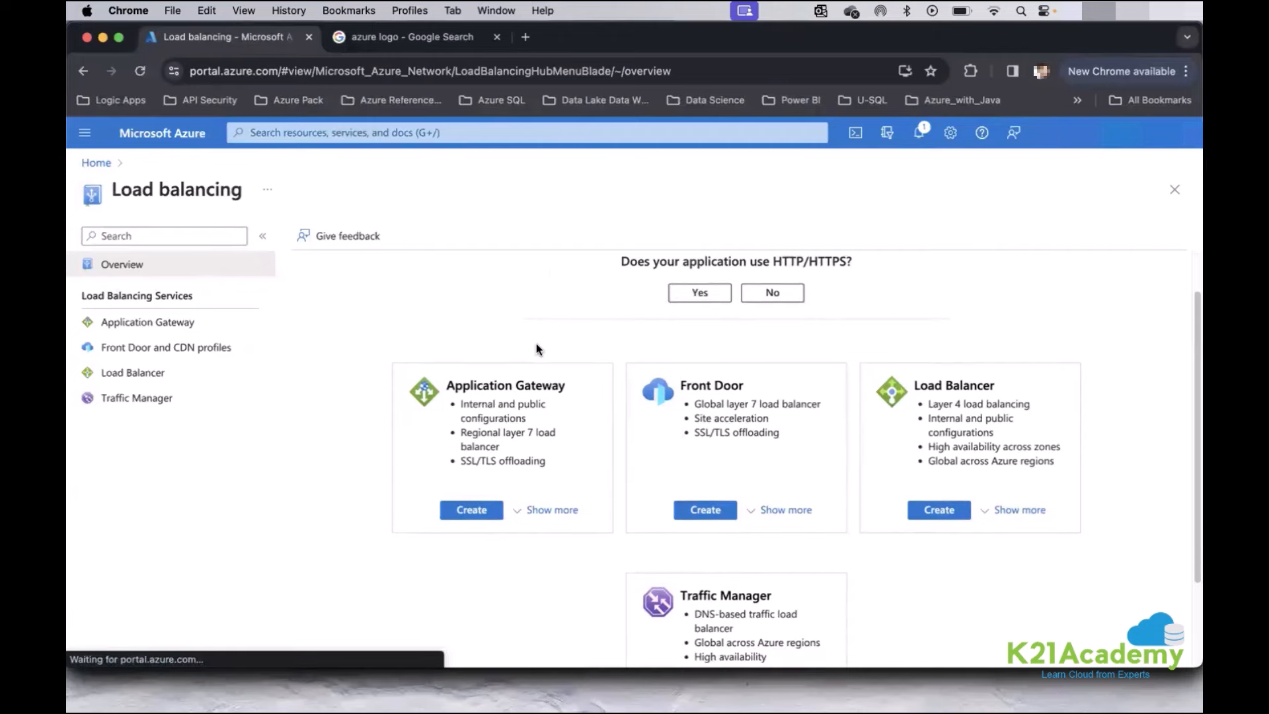
pyautogui.click(262, 238)
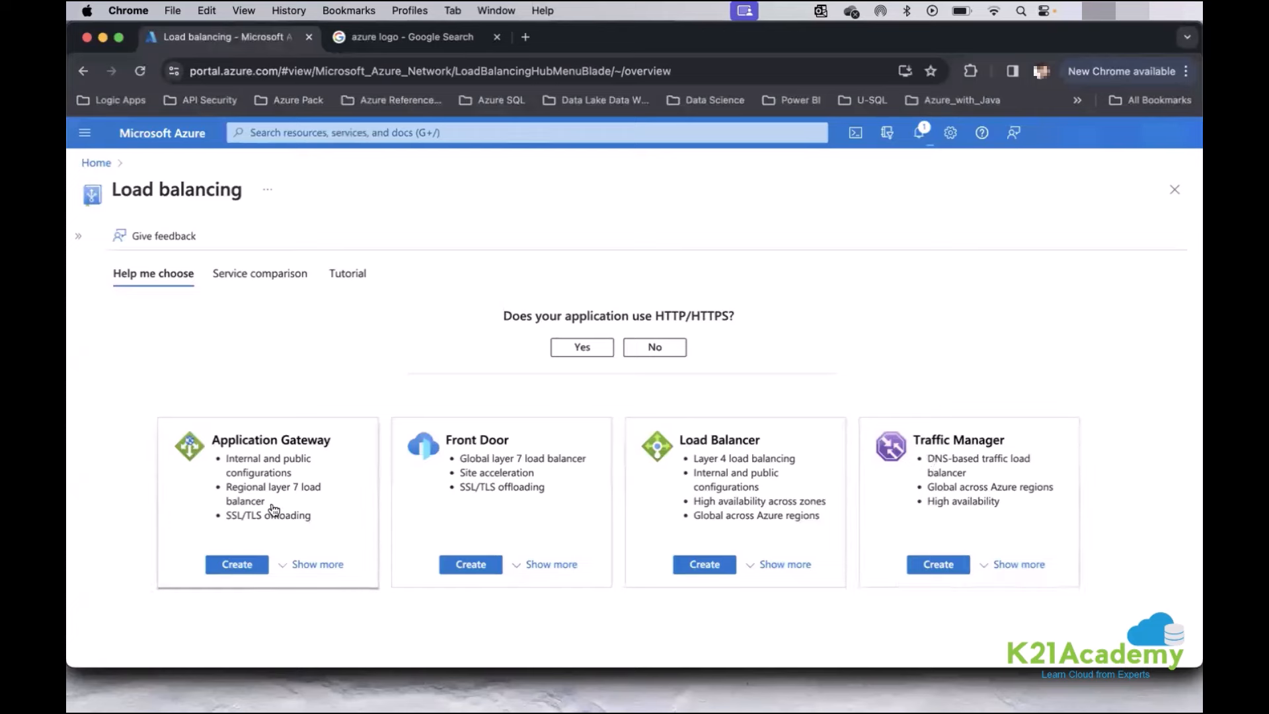
pyautogui.click(456, 490)
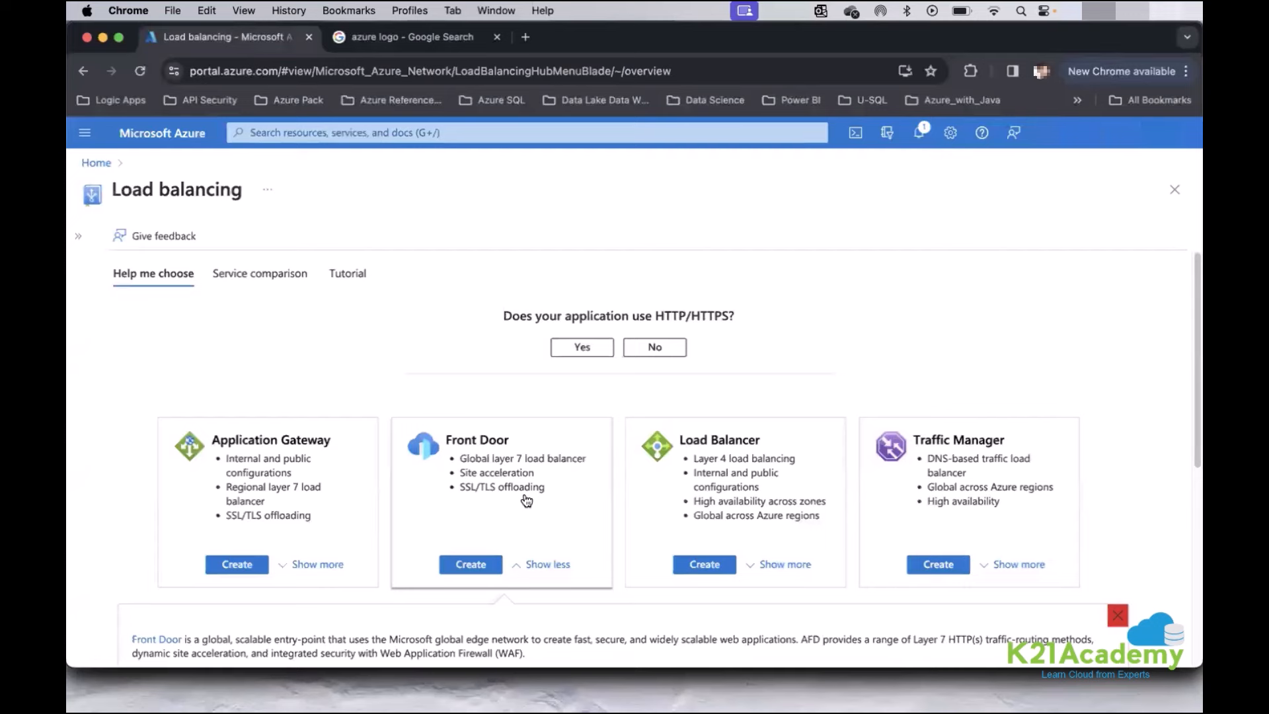
# Examine the service comparison of Application Gateway, Front Door, Load Balancer and Traffic Manager, from protocols down to caching and compression.
pyautogui.click(259, 278)
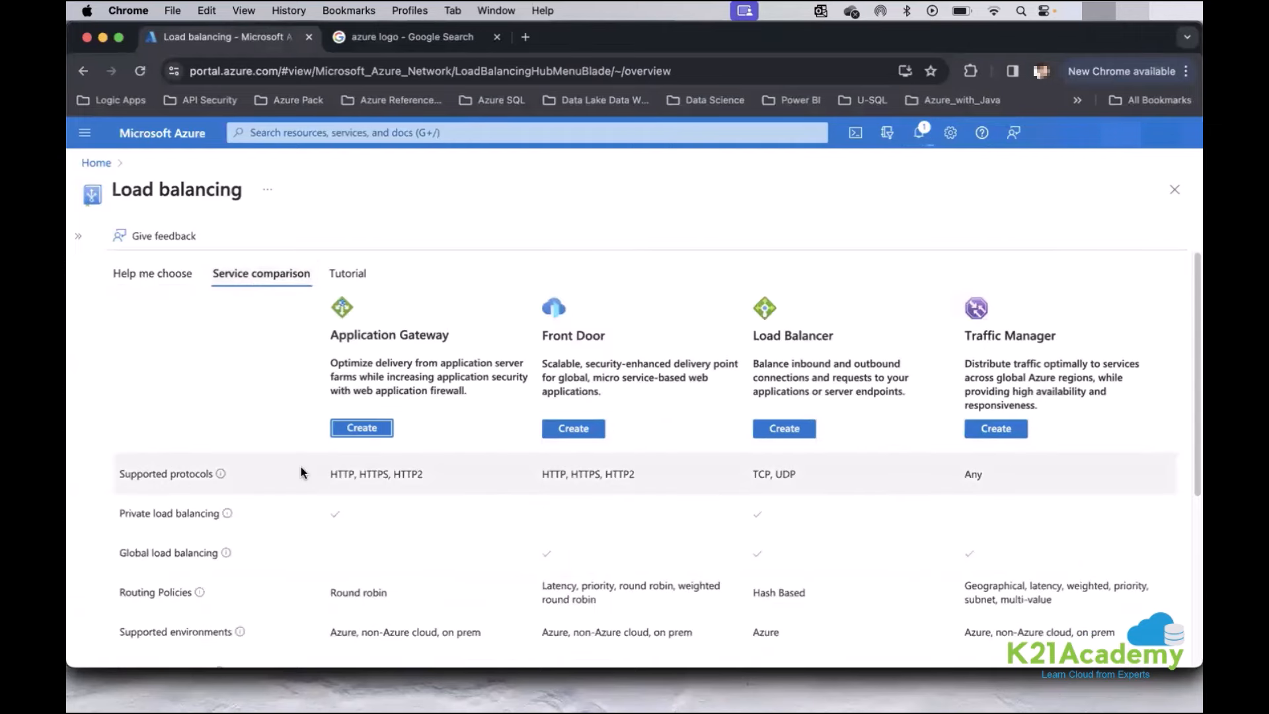
pyautogui.scroll(-3, 300, 471)
pyautogui.scroll(-1, 300, 471)
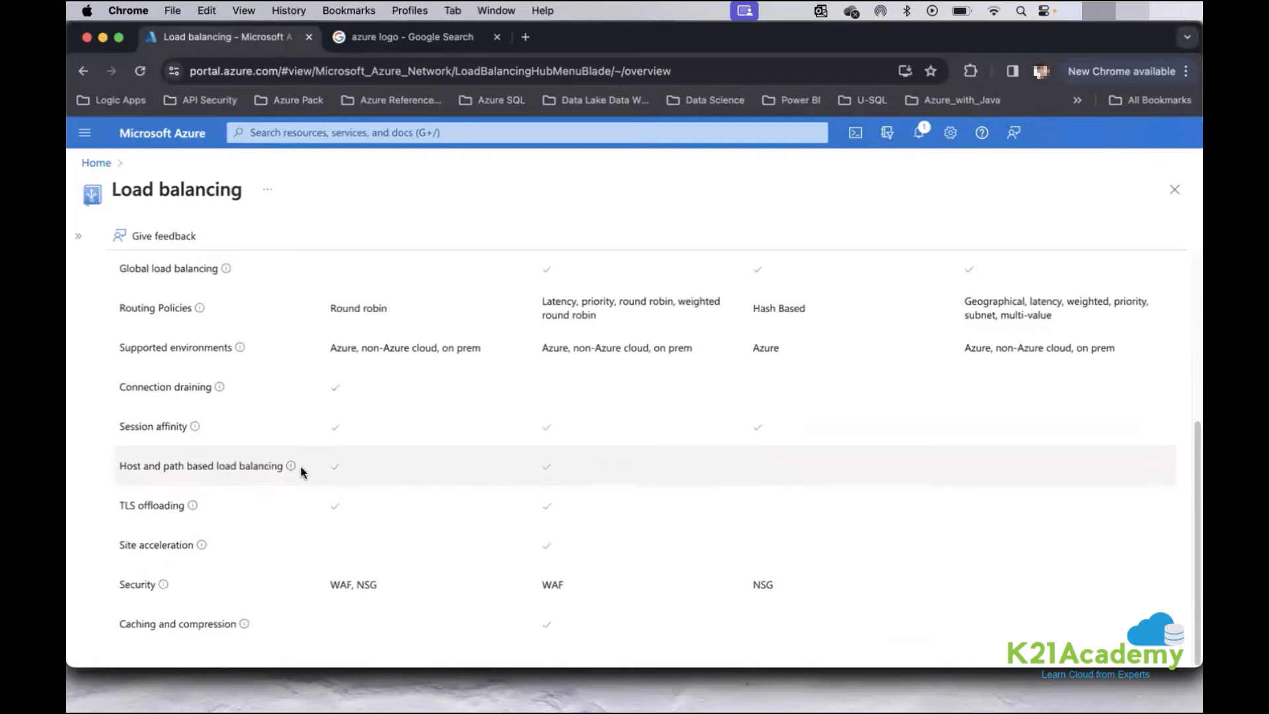
pyautogui.scroll(4, 531, 431)
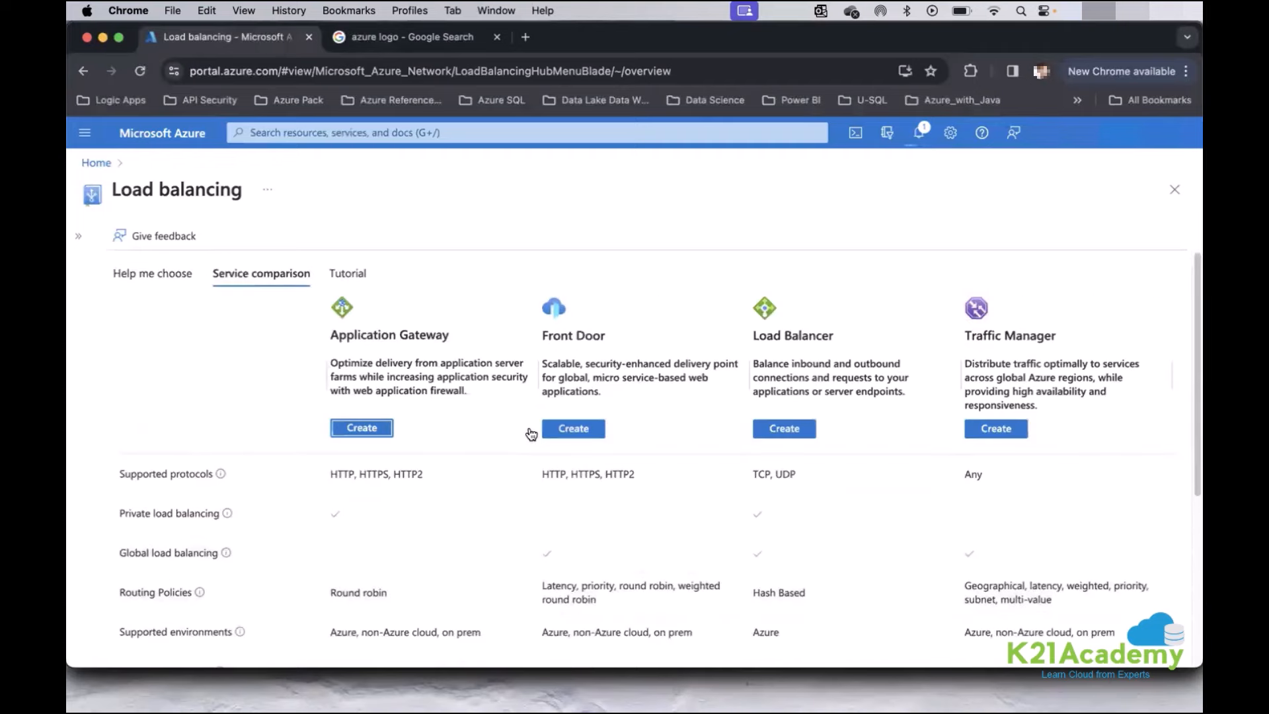
pyautogui.scroll(-4, 517, 486)
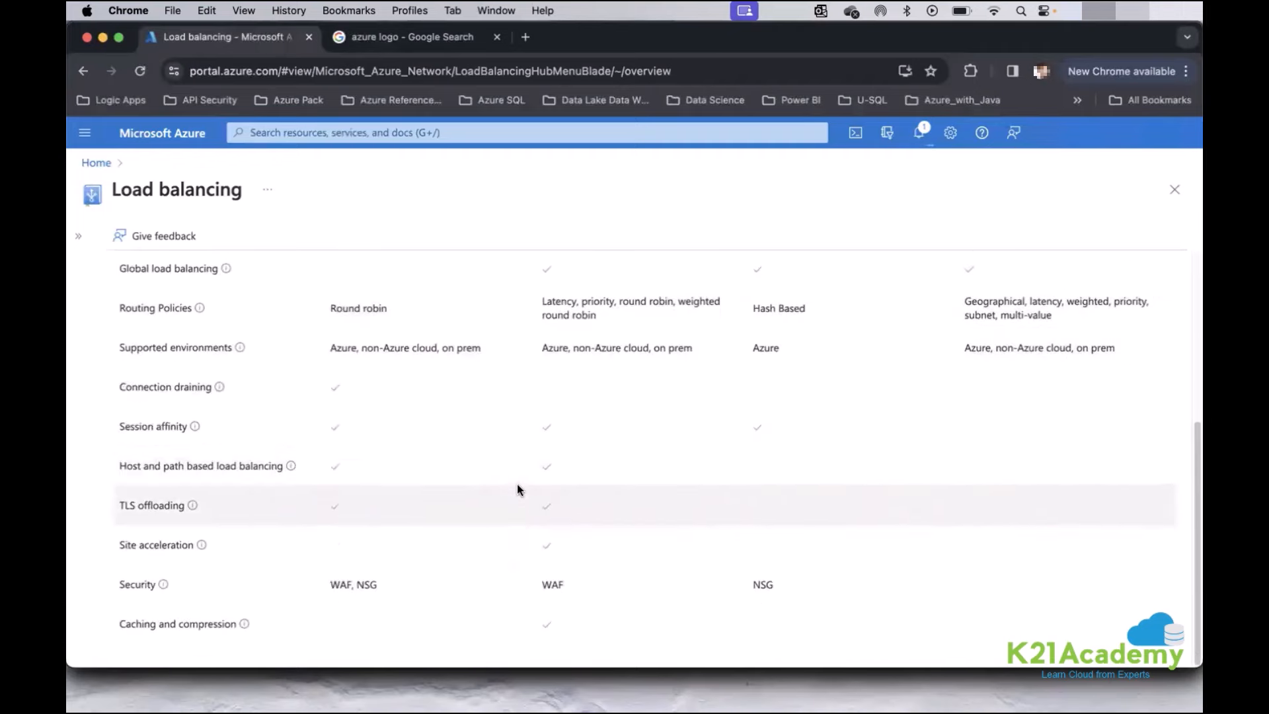
pyautogui.scroll(4, 517, 488)
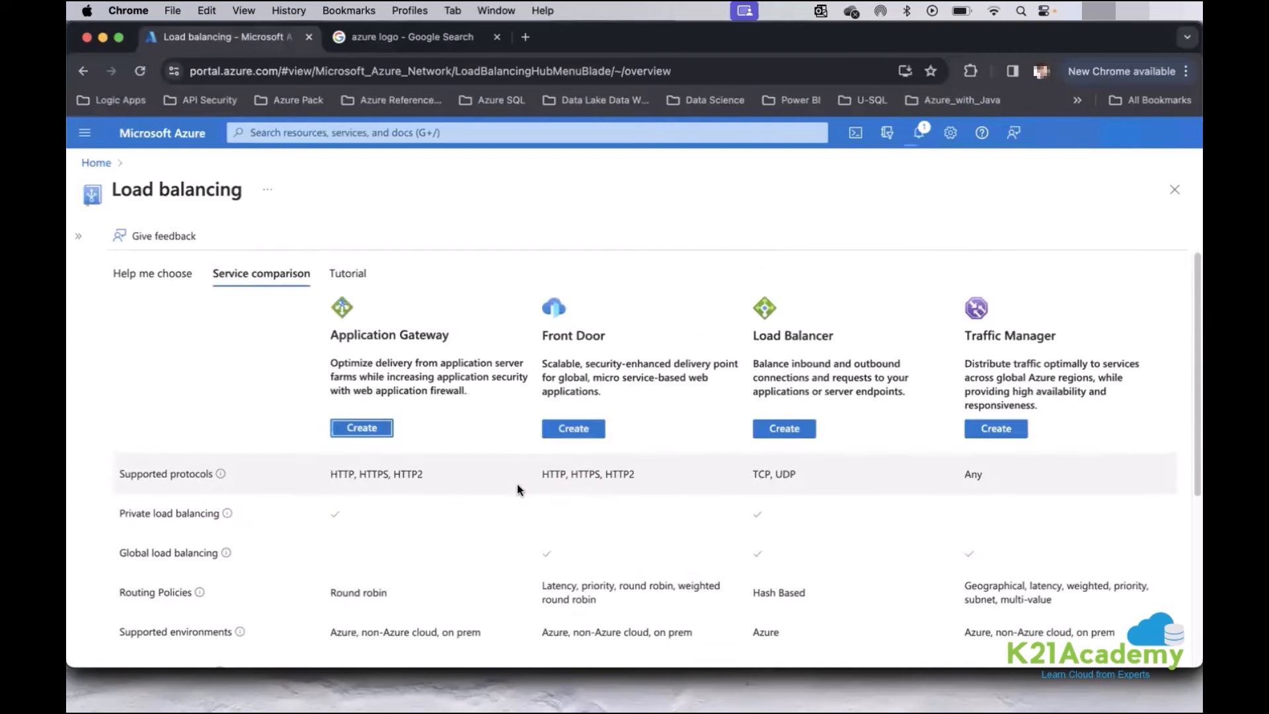
# Examine the free Microsoft training modules and video tutorials offered for load balancing.
pyautogui.click(347, 277)
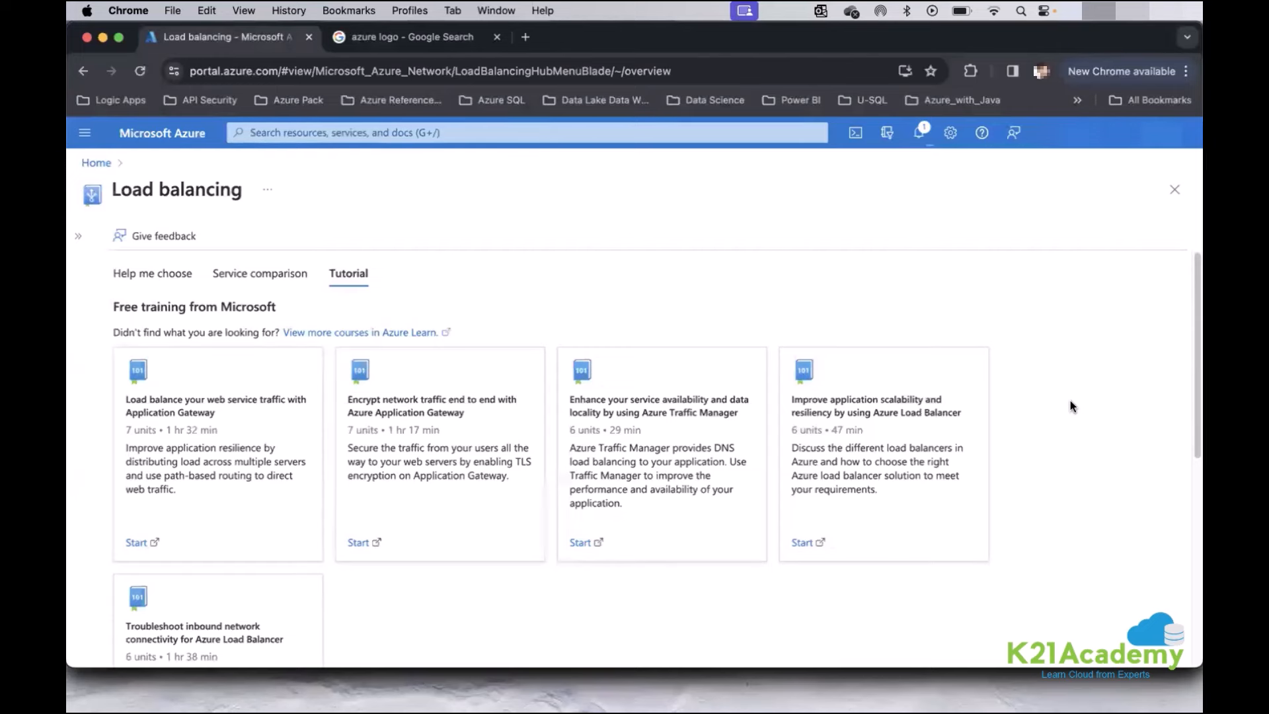
pyautogui.scroll(-6, 1070, 401)
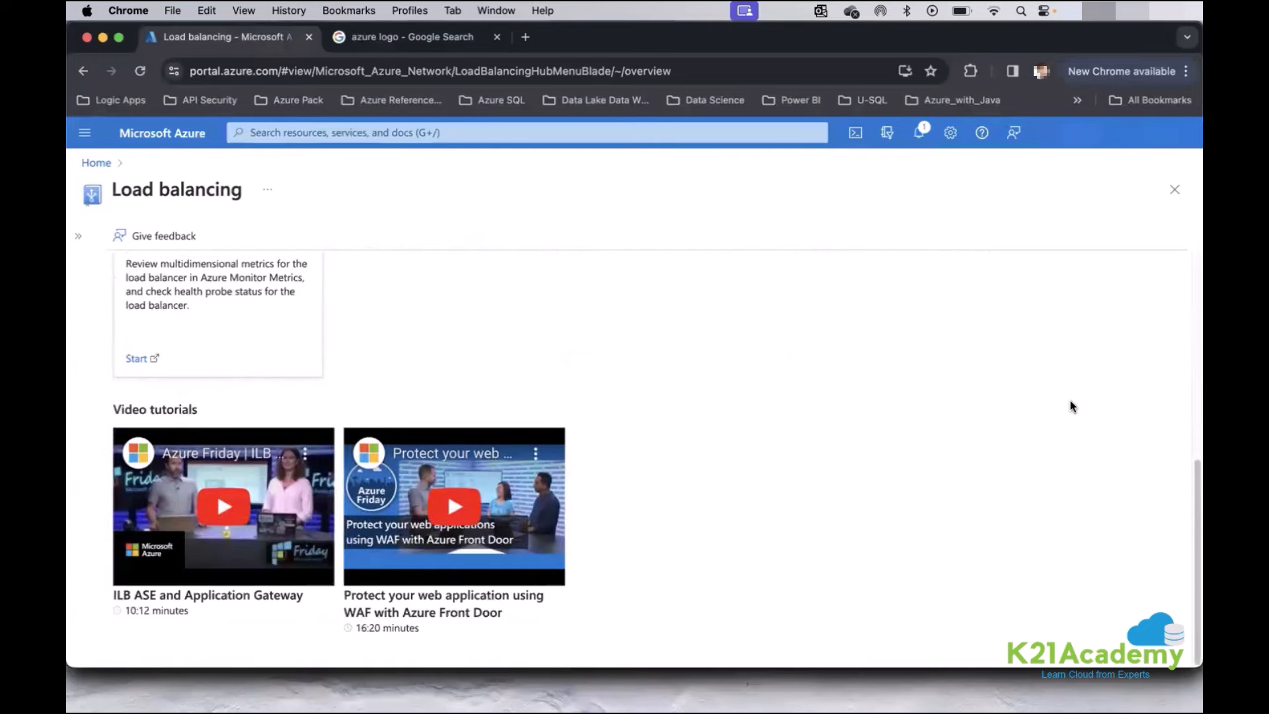
pyautogui.scroll(6, 1070, 406)
pyautogui.scroll(-5, 1070, 406)
pyautogui.scroll(-1, 1071, 405)
pyautogui.scroll(6, 1071, 406)
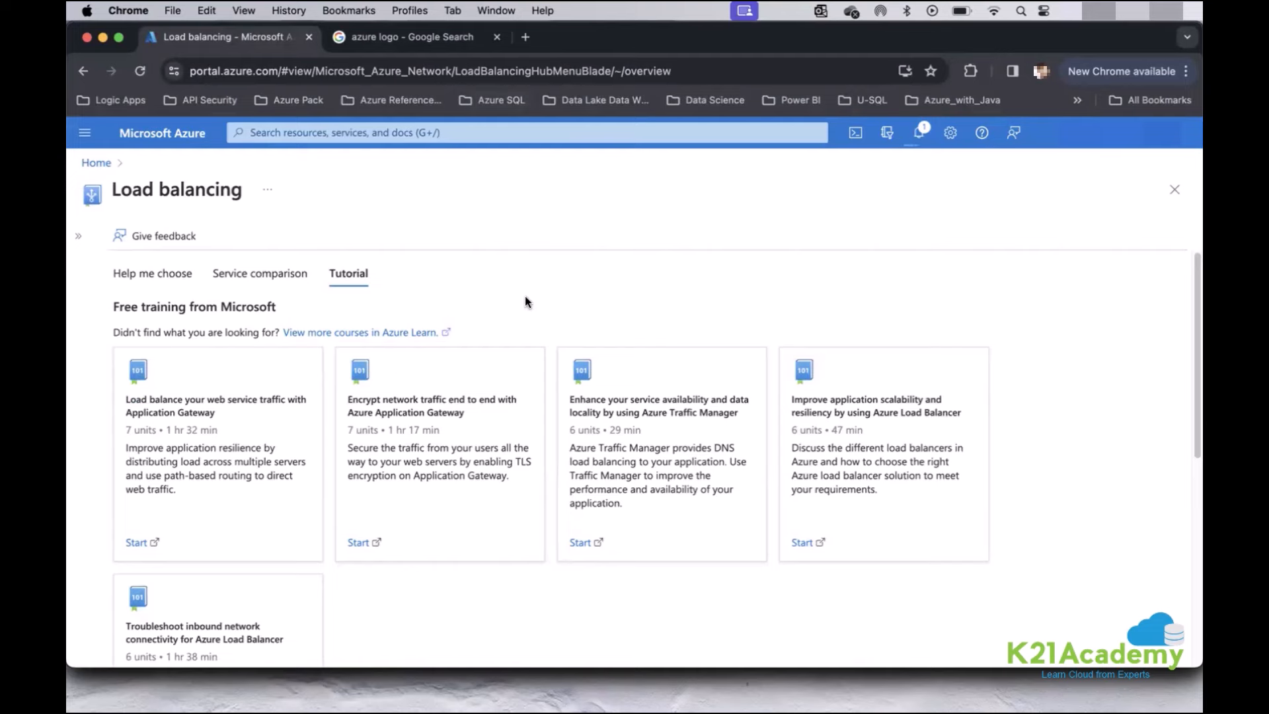
# From the Help me choose view, search the portal for "Load" and examine the expanded Front Door details.
pyautogui.click(153, 273)
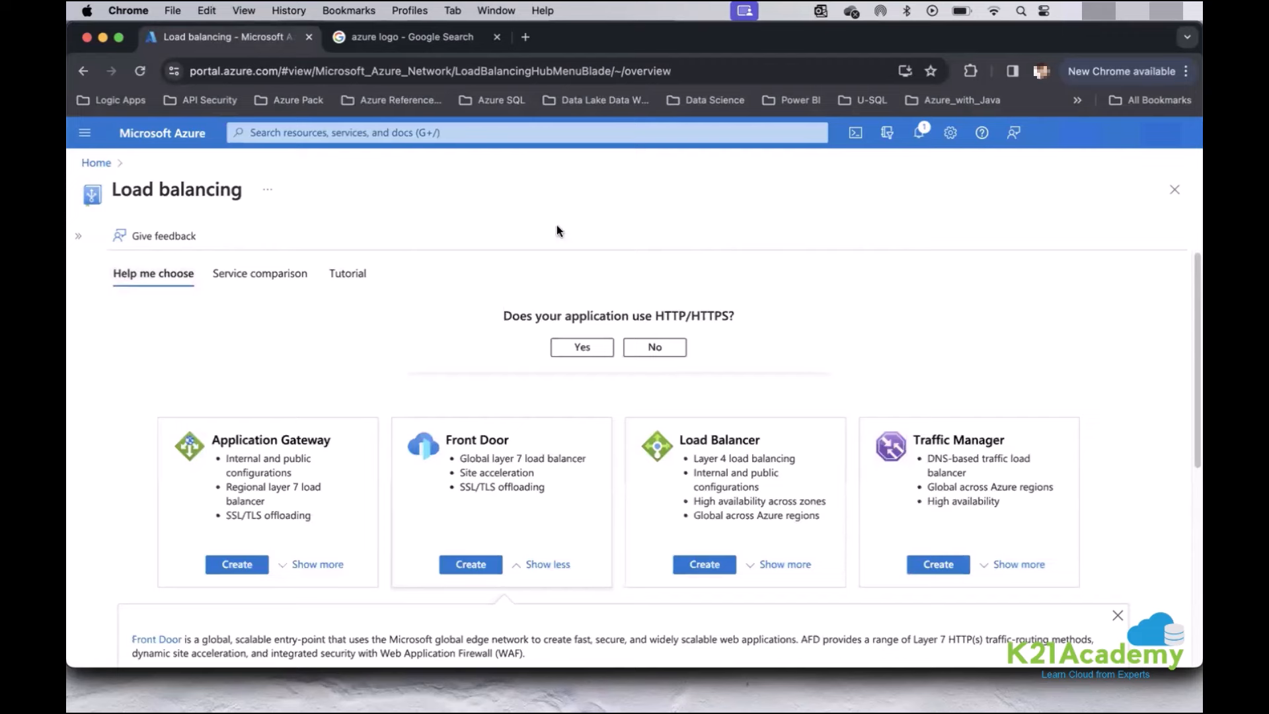
pyautogui.click(450, 132)
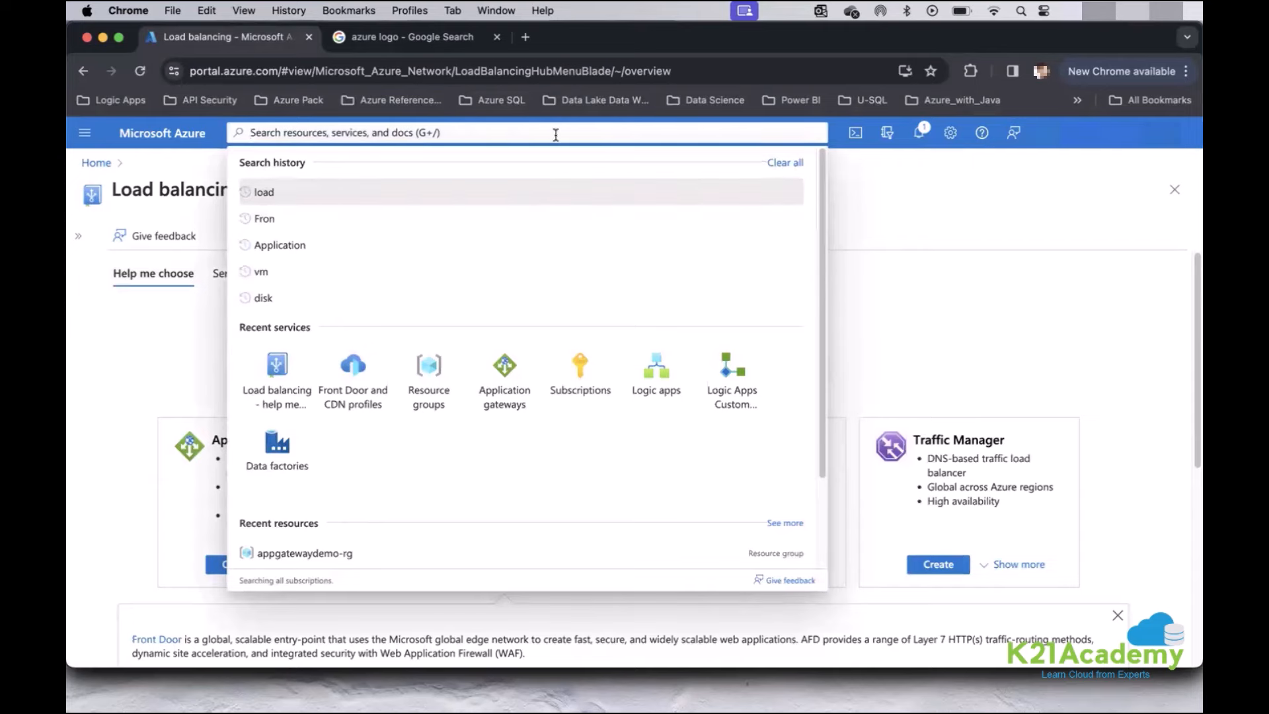
pyautogui.write('Load')
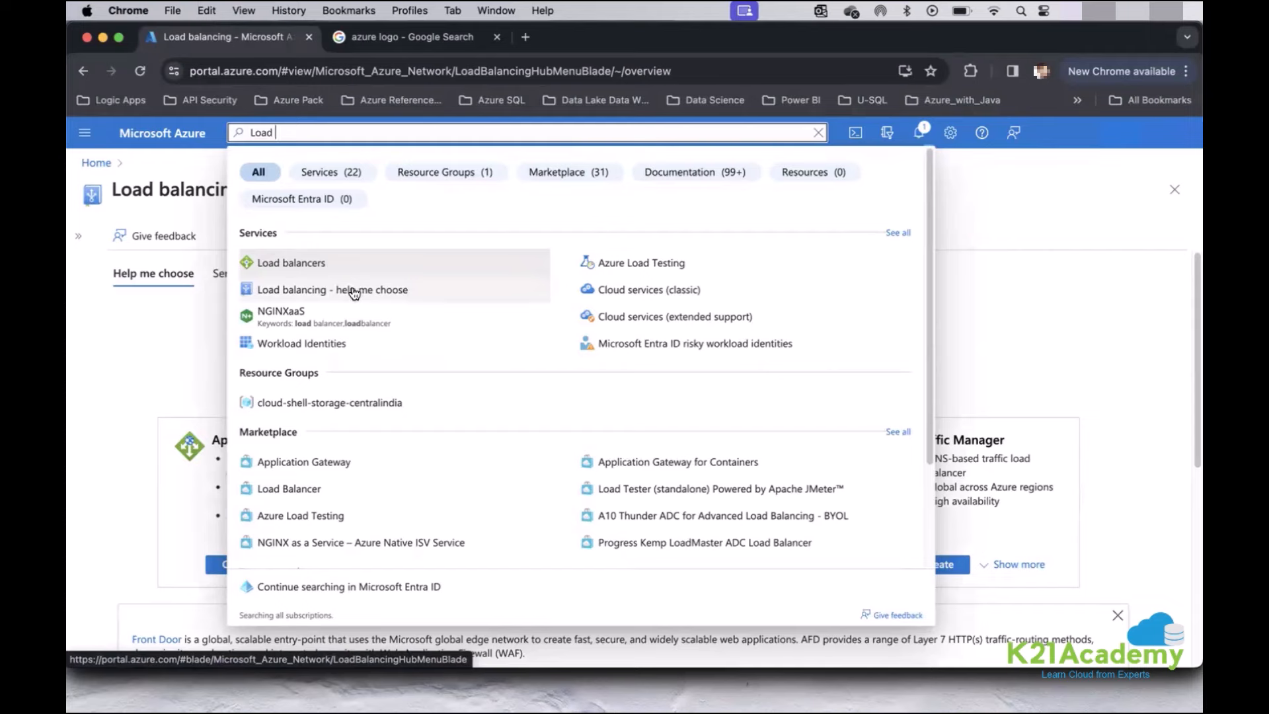
pyautogui.click(1035, 330)
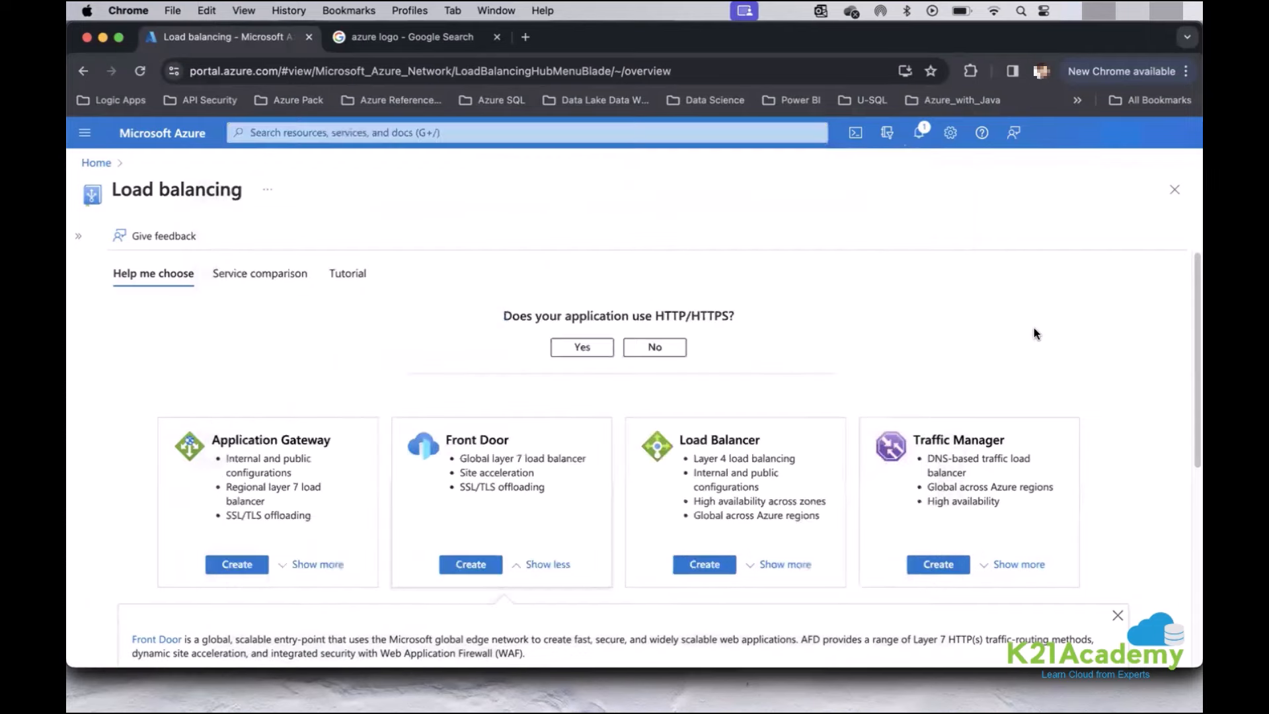
pyautogui.scroll(-3, 1136, 552)
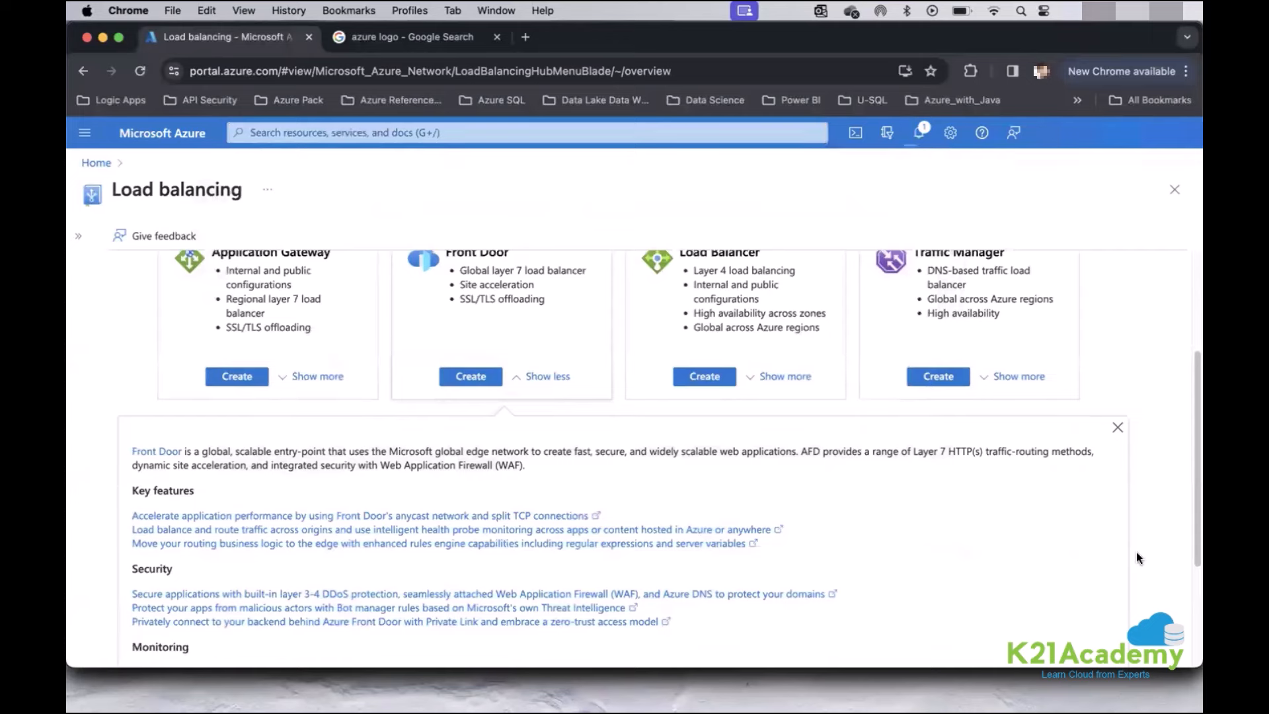
# Examine the expanded Front Door details, from key features and security down to monitoring, reference architecture and pricing.
pyautogui.scroll(1, 1136, 552)
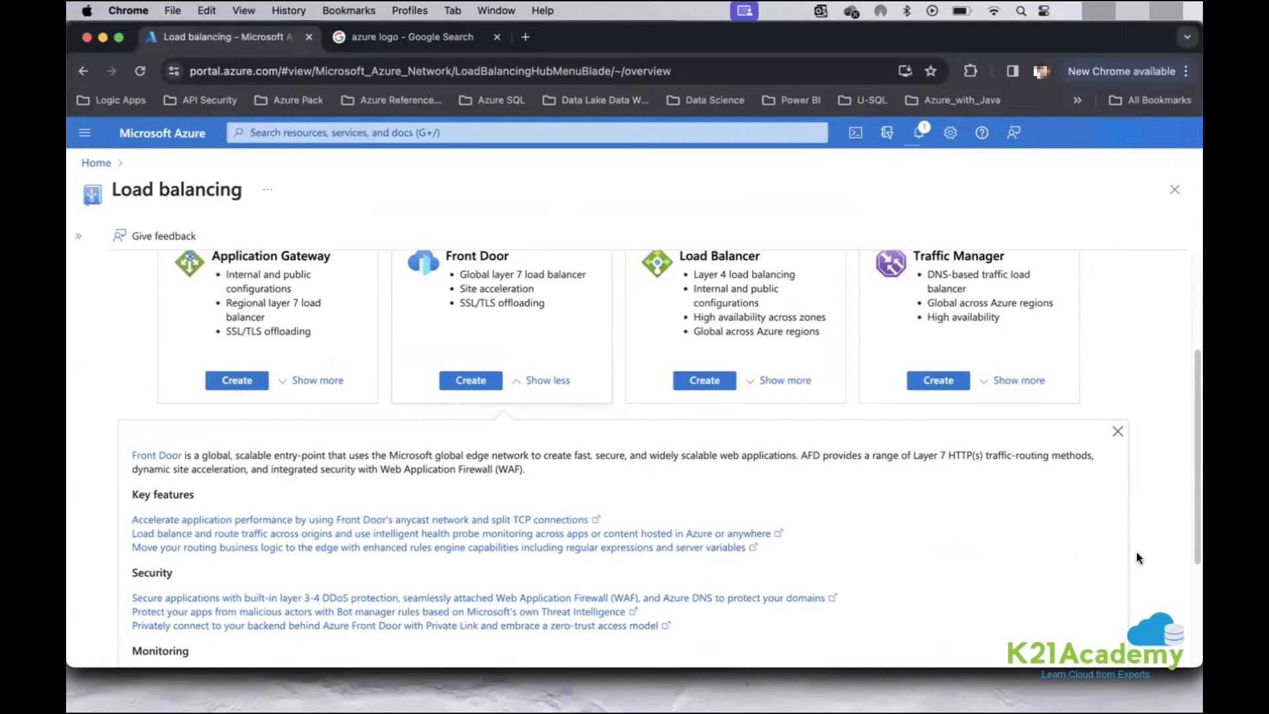
pyautogui.scroll(-5, 1169, 433)
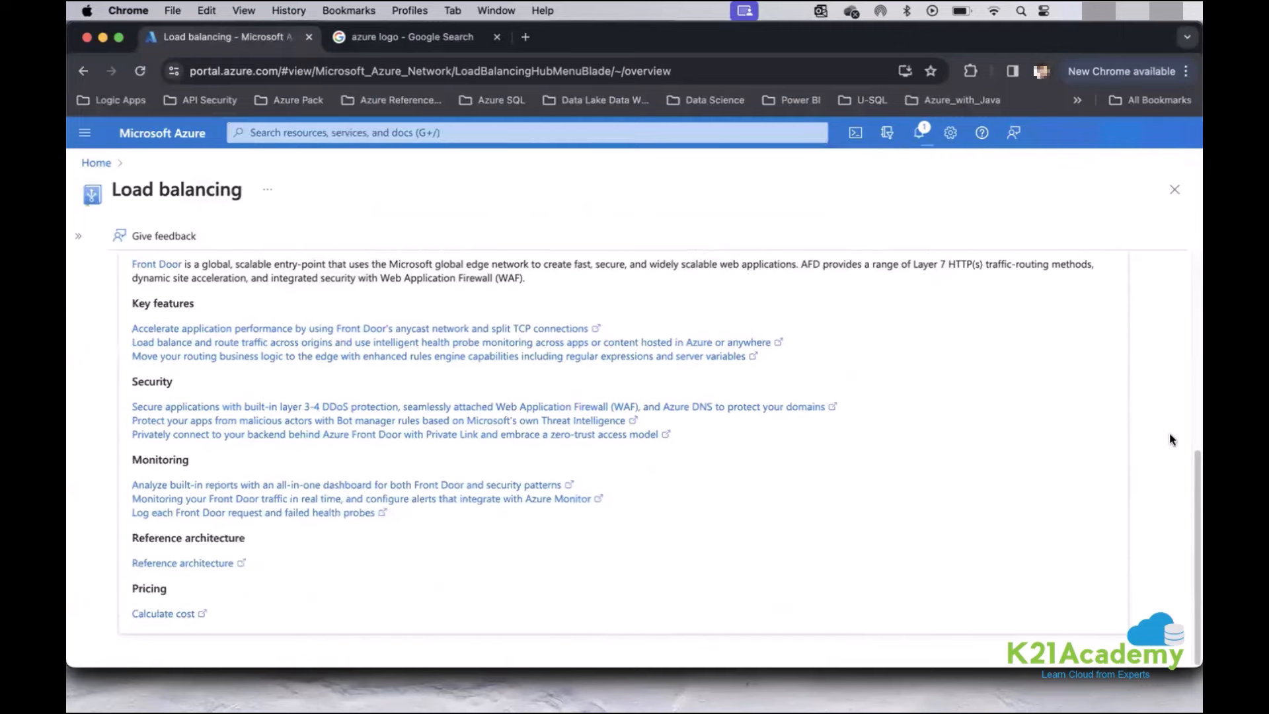
pyautogui.scroll(10, 1169, 434)
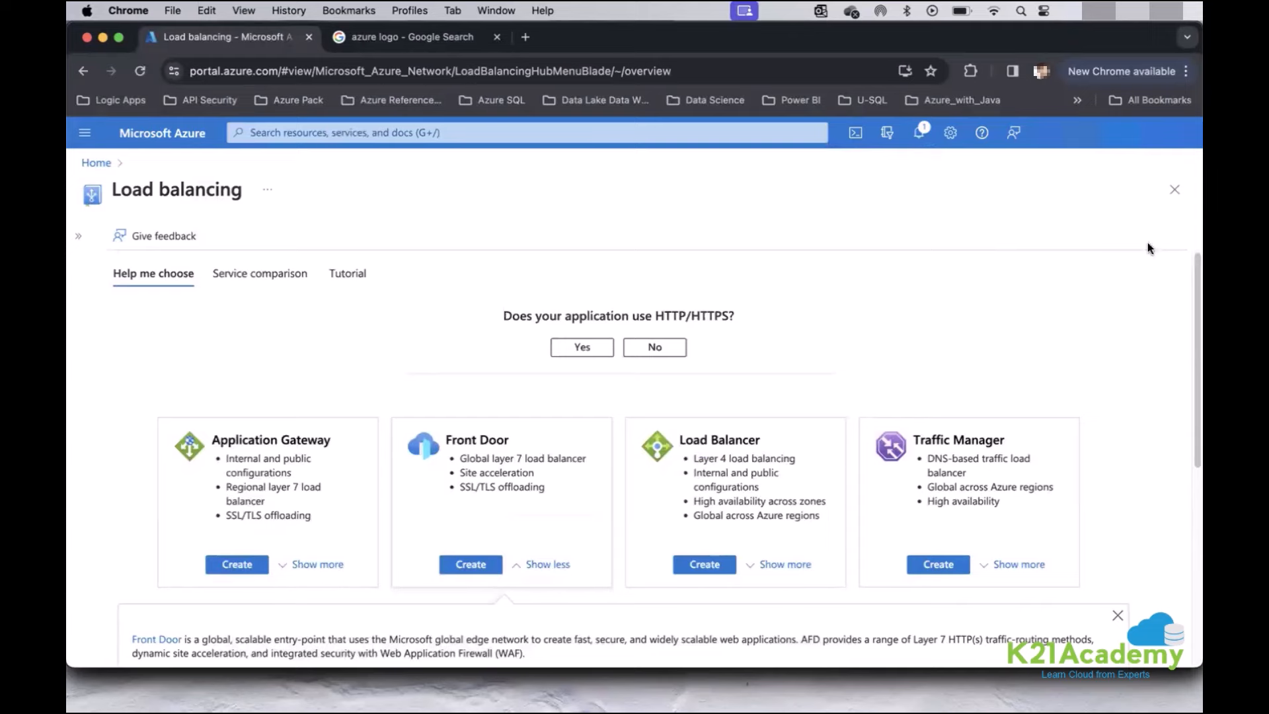
# Expand the side menu, review the service comparison down to caching and compression, and close the Load balancing page.
pyautogui.click(262, 273)
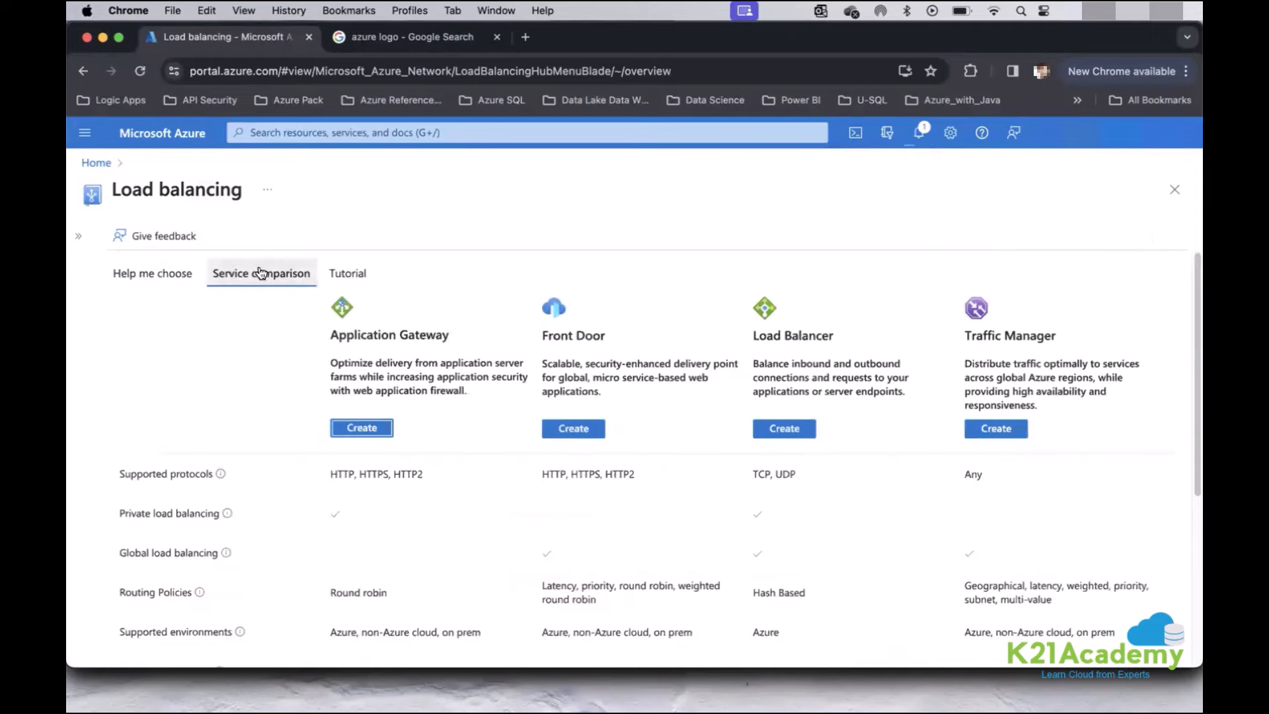
pyautogui.click(355, 276)
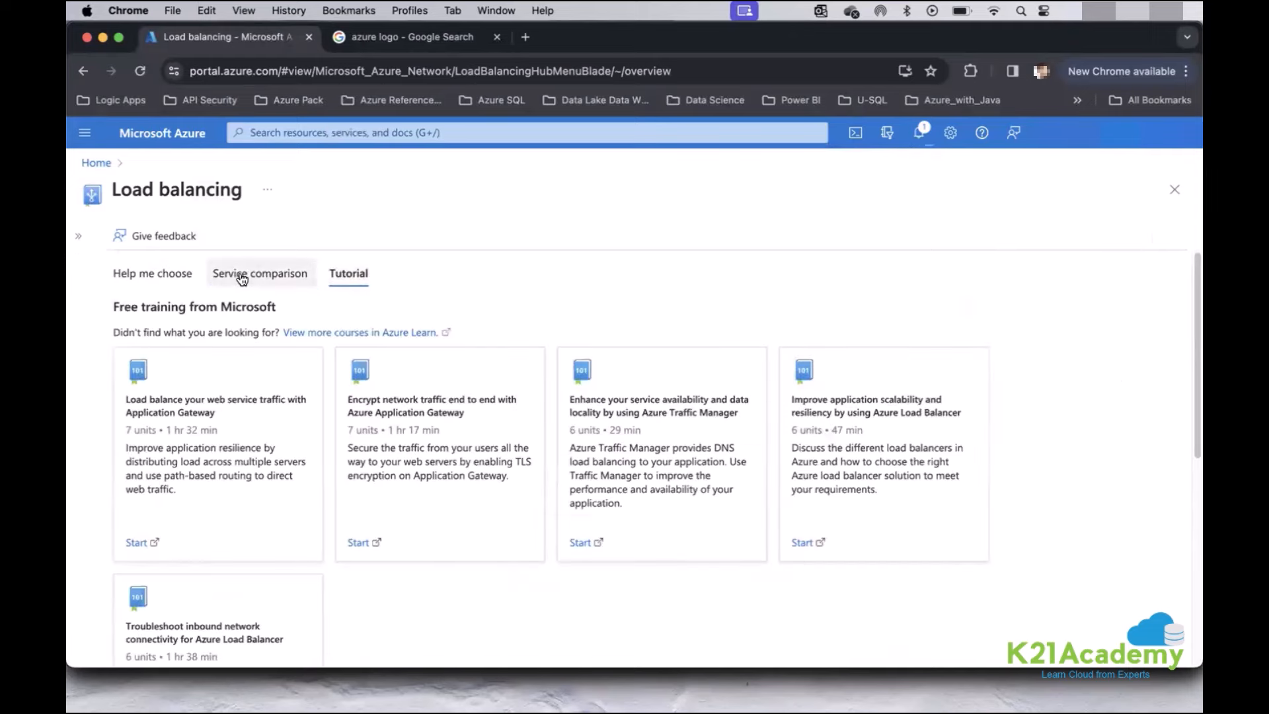
pyautogui.click(241, 276)
pyautogui.click(78, 236)
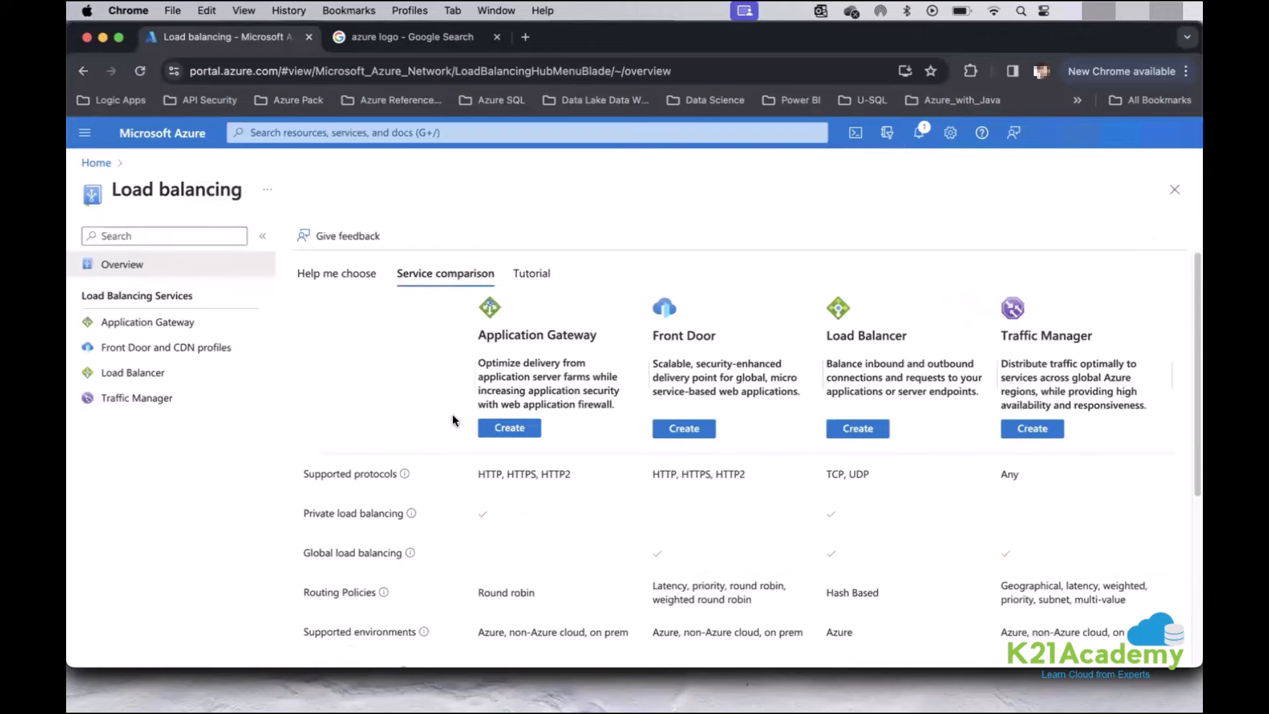
pyautogui.scroll(-2, 489, 474)
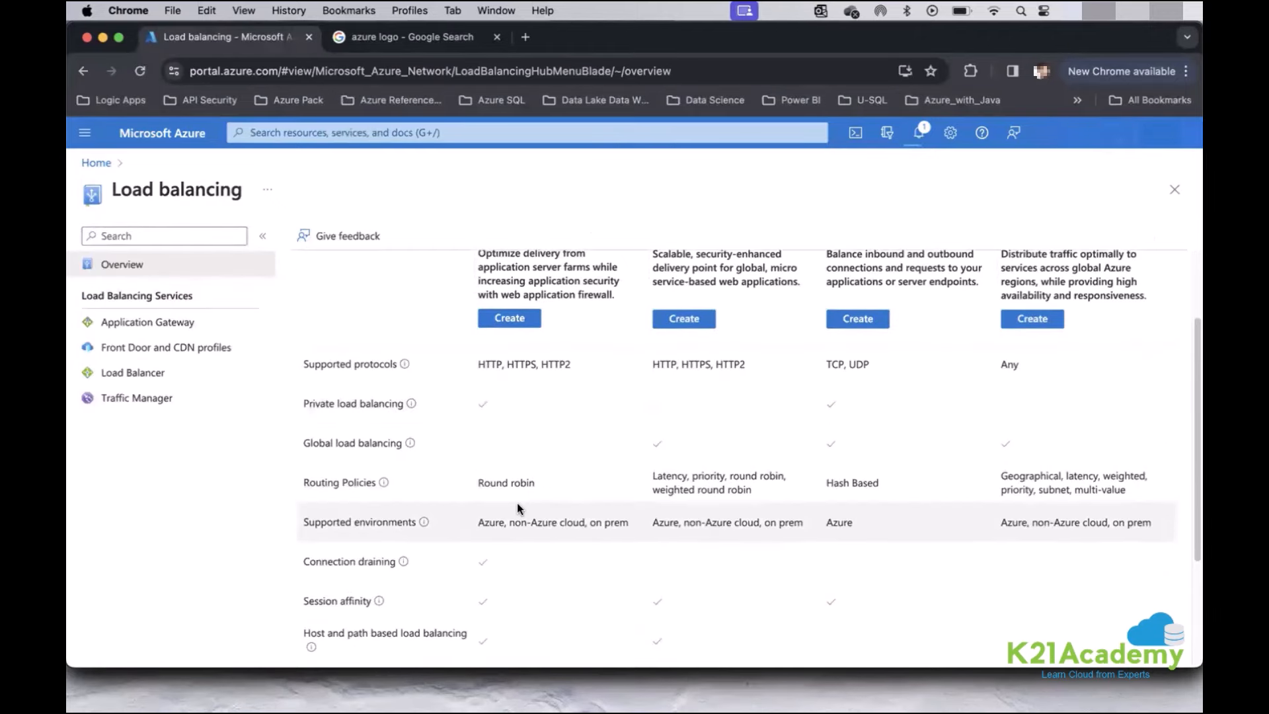
pyautogui.scroll(-3, 518, 506)
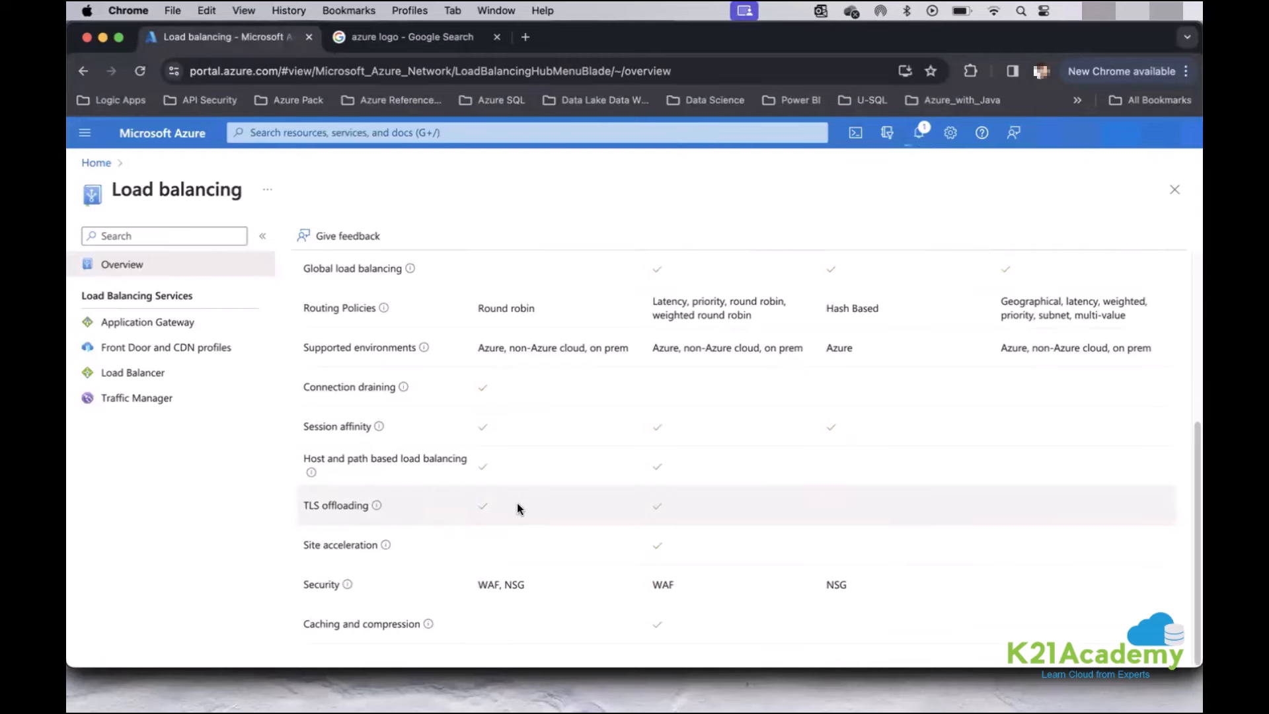
pyautogui.scroll(3, 517, 505)
pyautogui.scroll(-3, 517, 506)
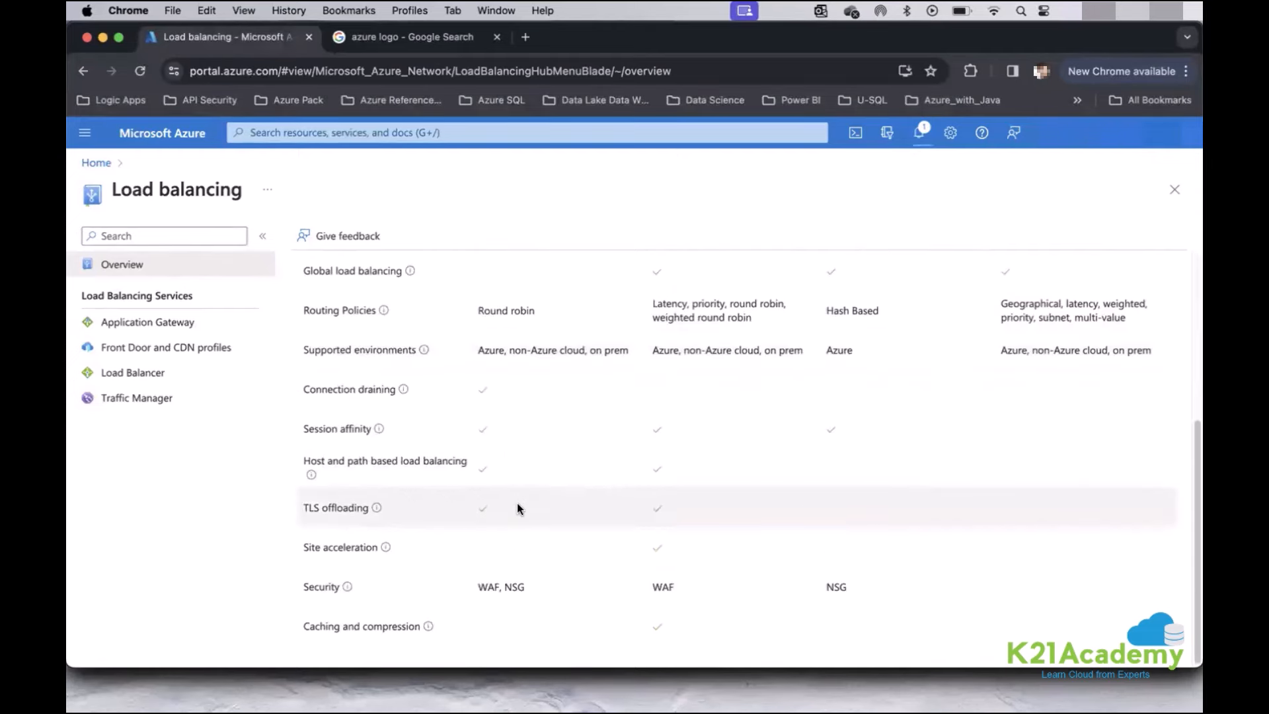
pyautogui.scroll(-1, 933, 490)
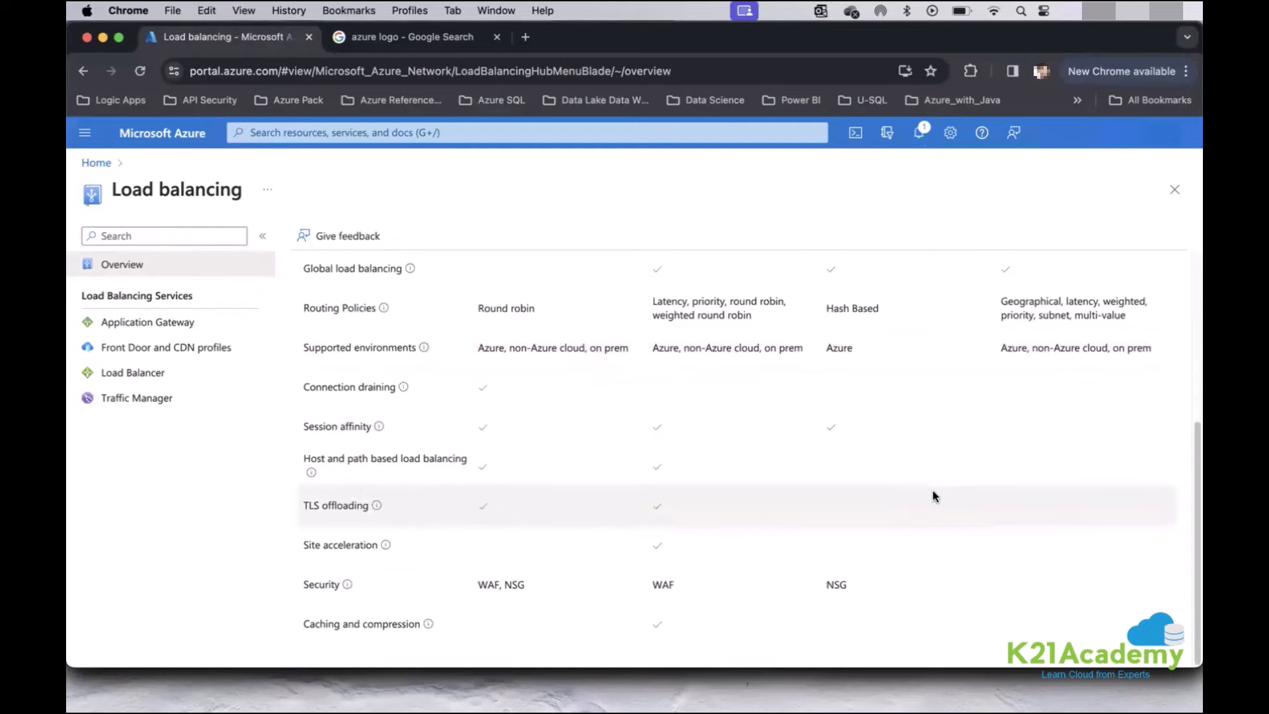
pyautogui.click(1174, 189)
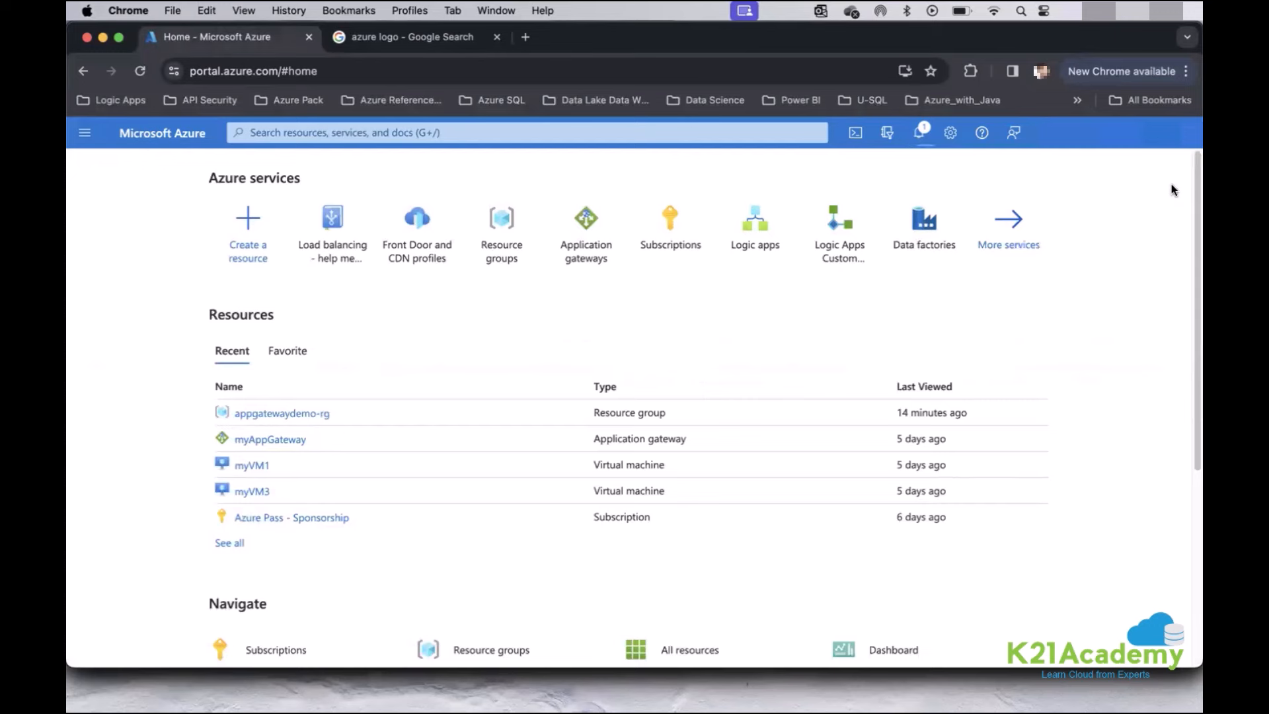
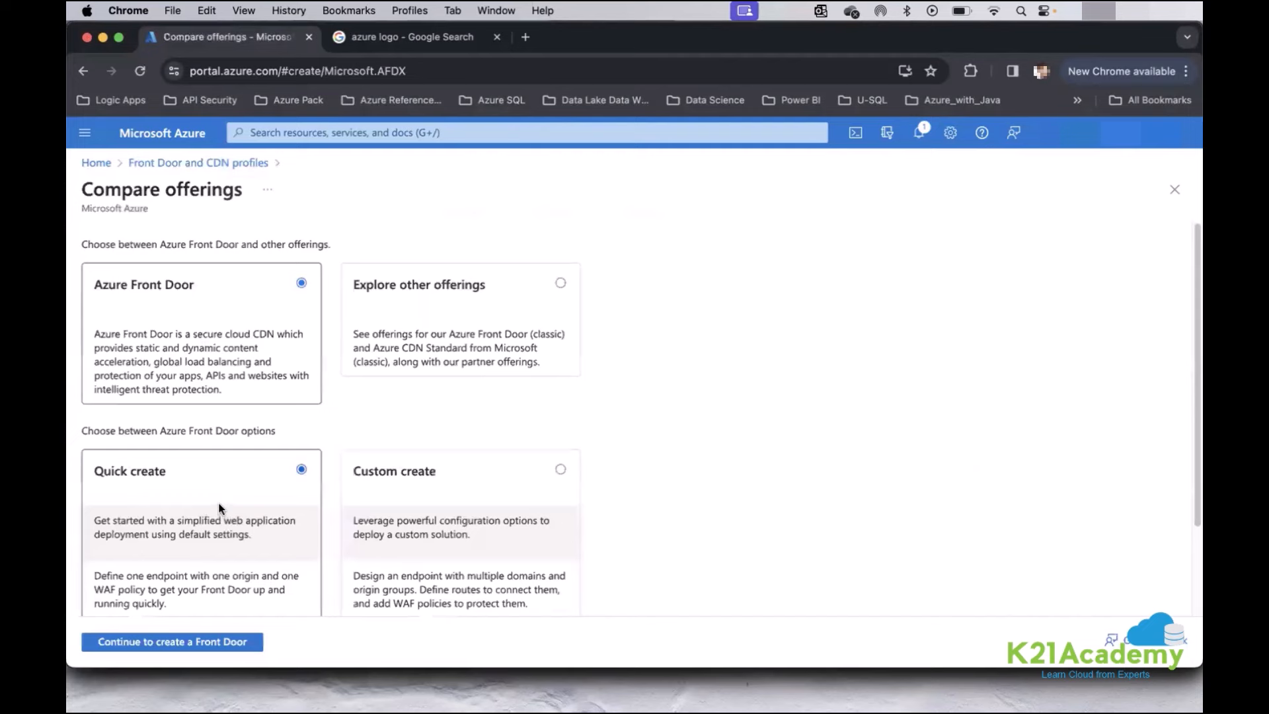
# Continue creating an Azure Front Door with Quick create and add a new resource group named myFrontdoor-rg.
pyautogui.click(190, 640)
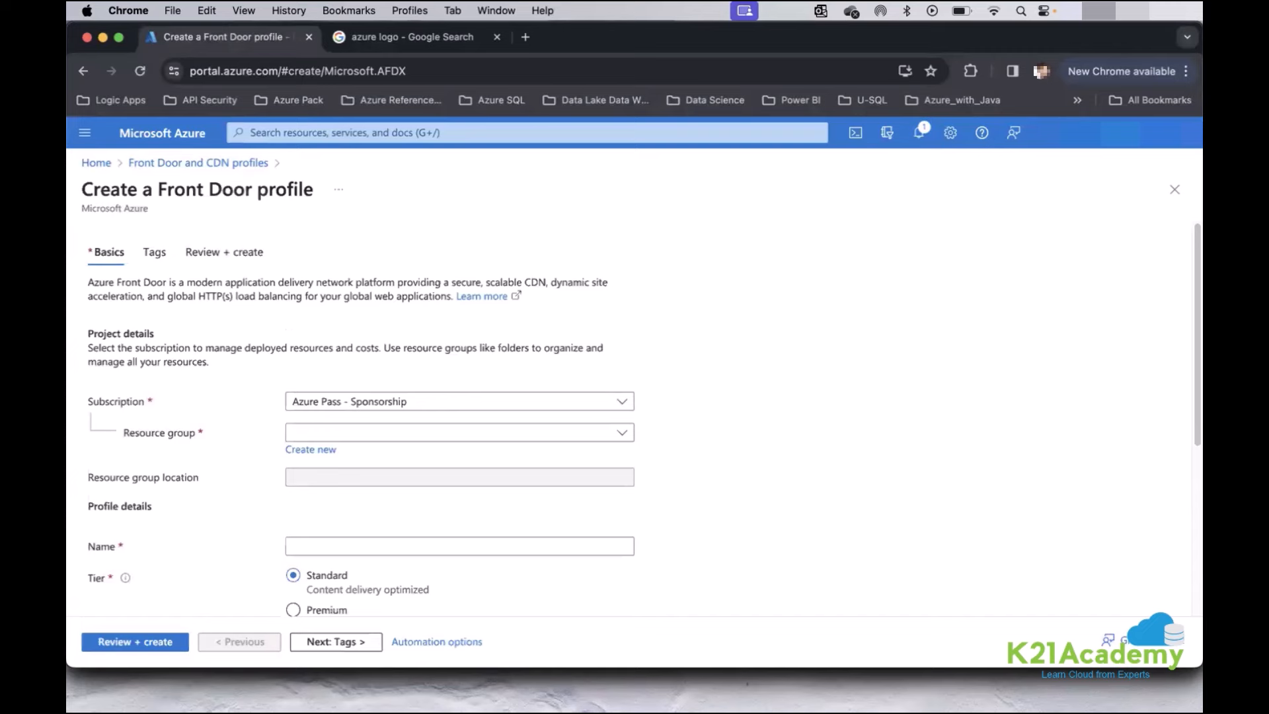
pyautogui.click(294, 457)
pyautogui.write('my')
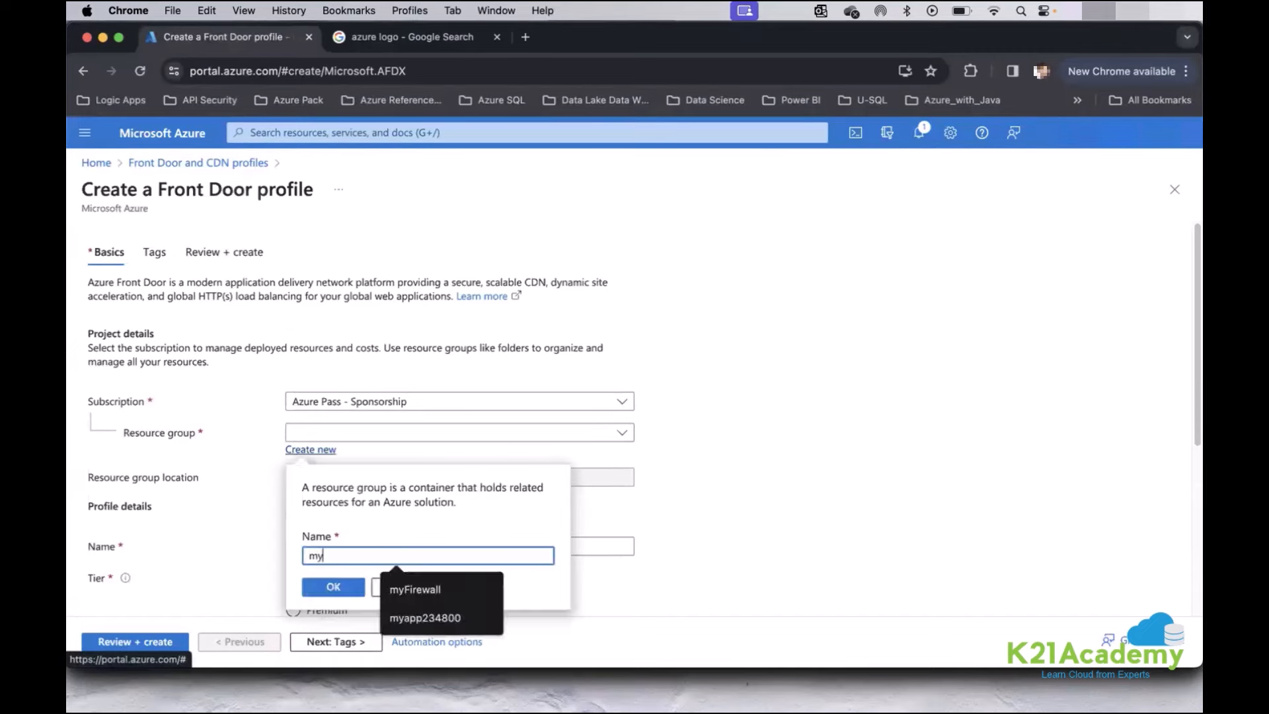
pyautogui.write('Frontd')
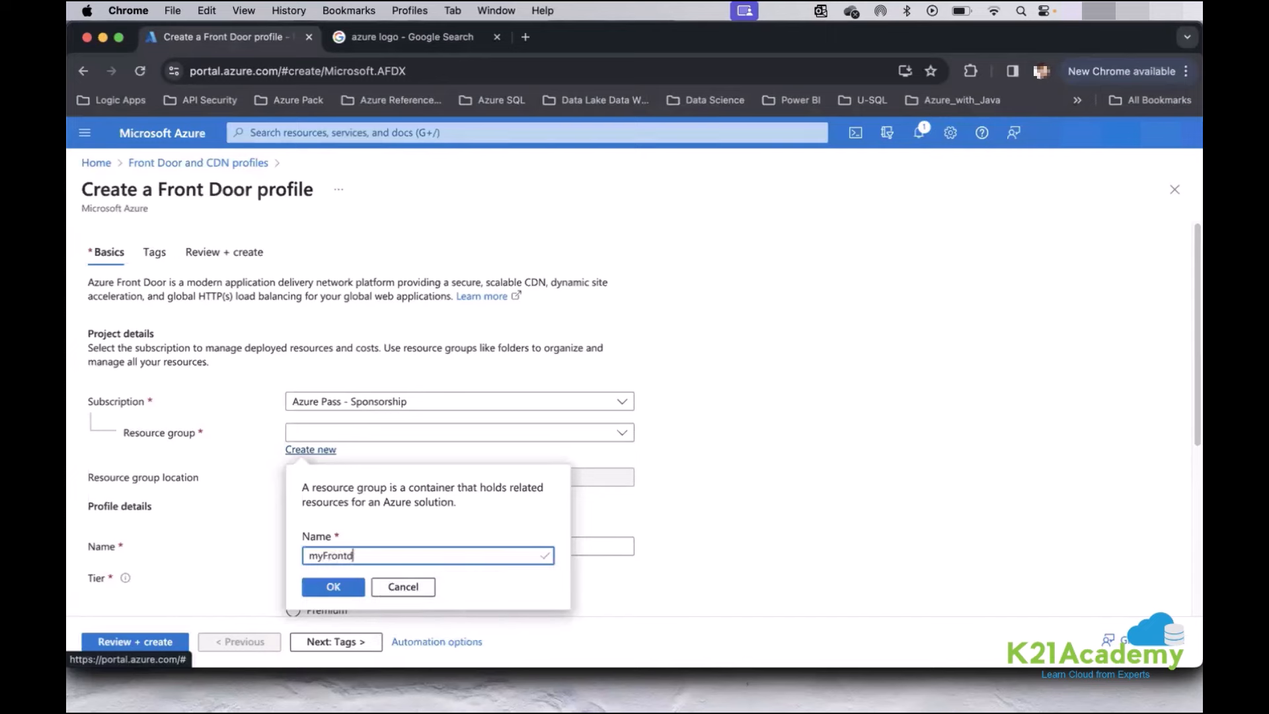
pyautogui.write('oor-rg')
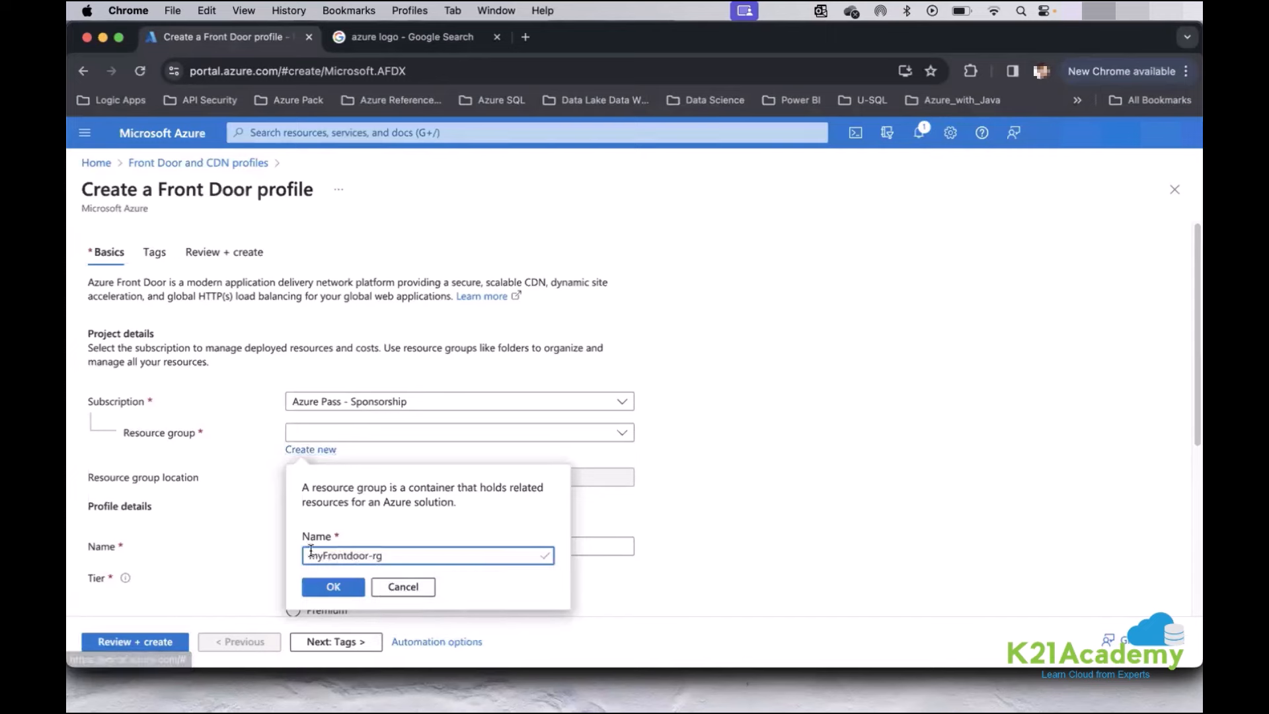
pyautogui.click(333, 587)
# Name the Front Door profile myAZFrontdoorJP and choose the Premium tier.
pyautogui.scroll(-3, 822, 467)
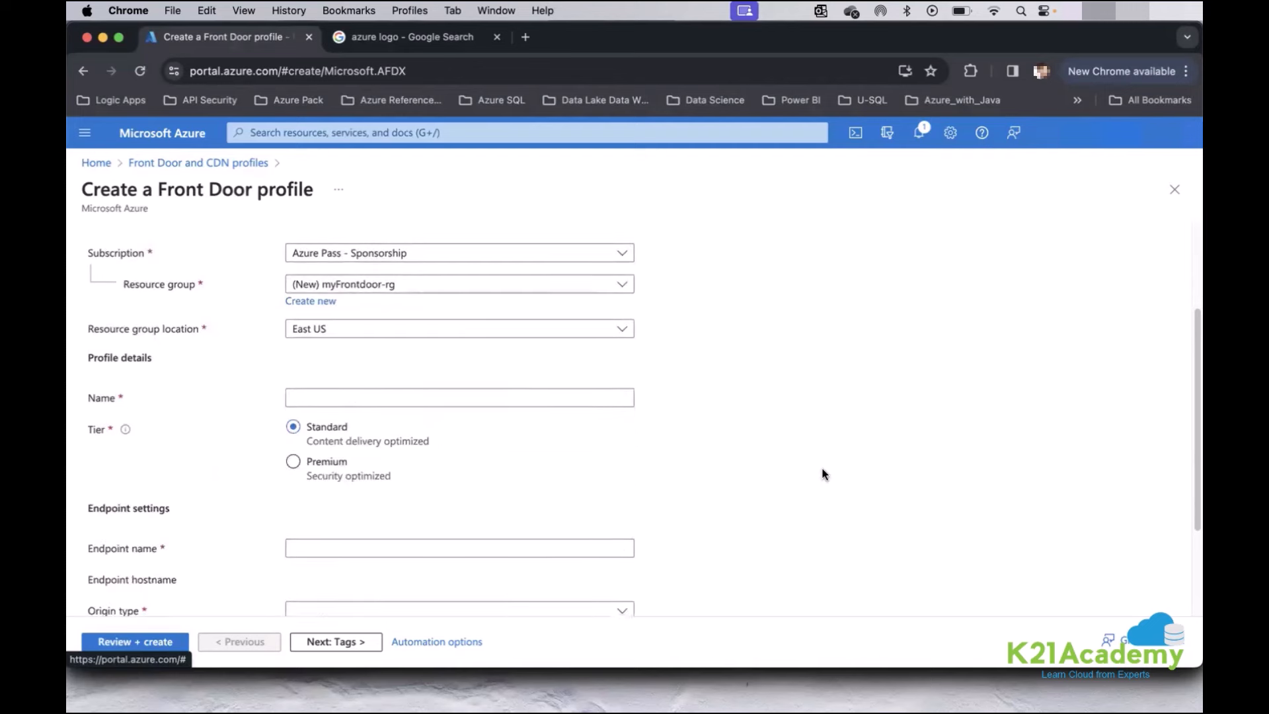
pyautogui.click(539, 397)
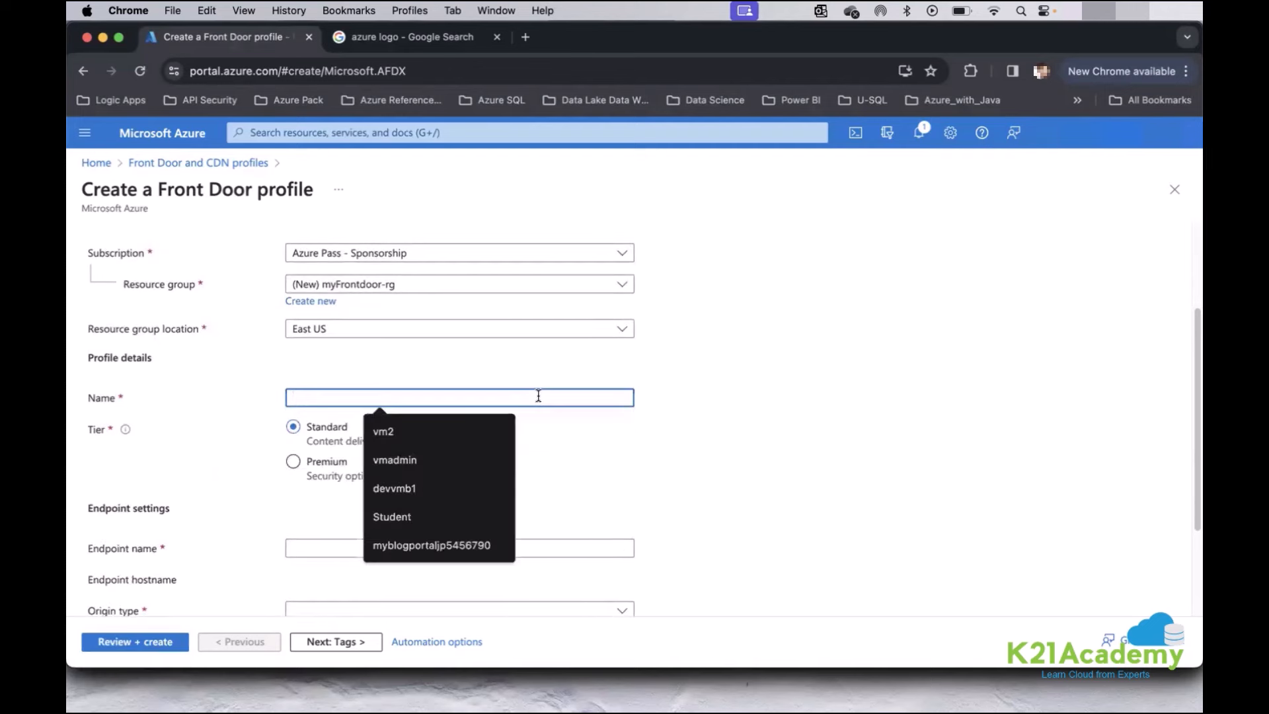
pyautogui.write('my')
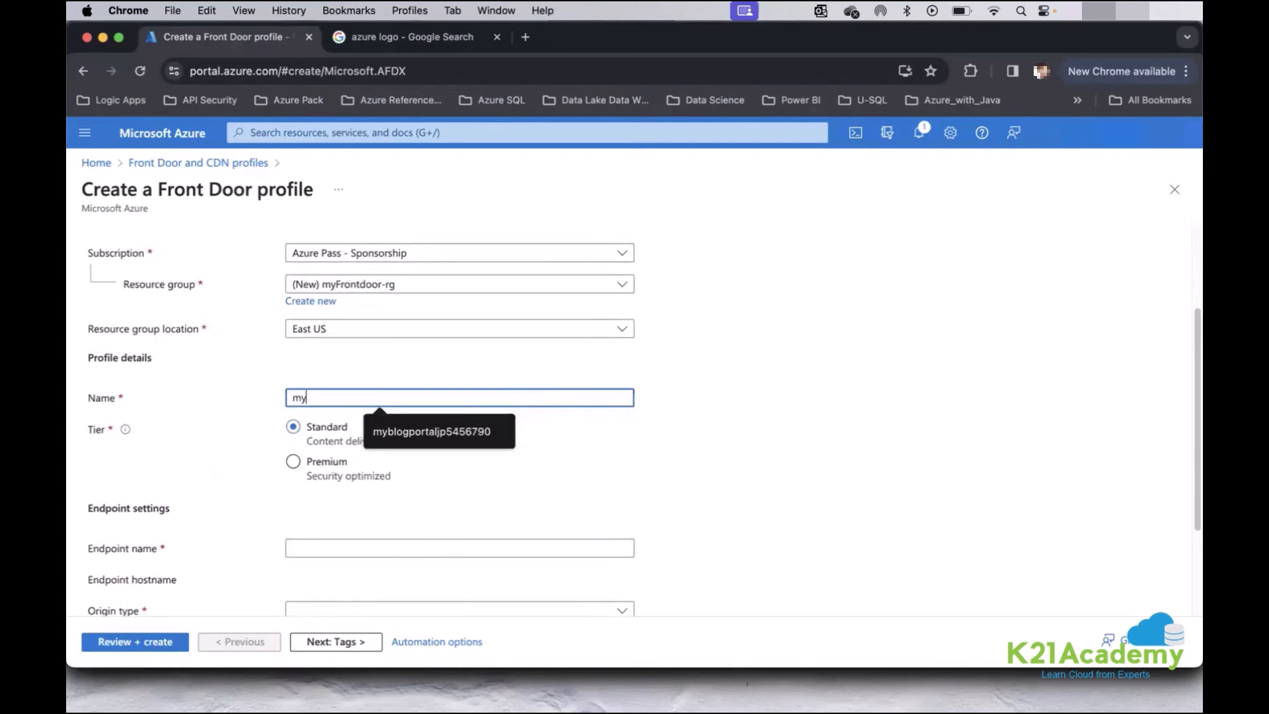
pyautogui.write('AZ')
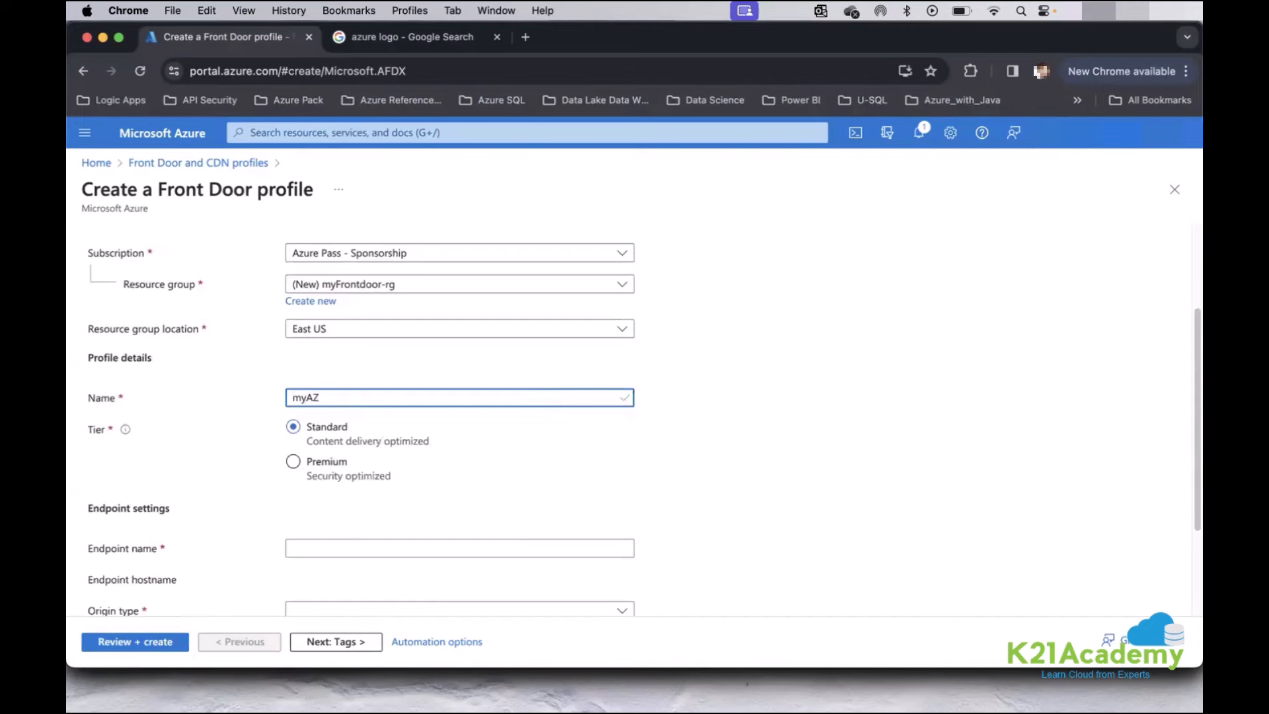
pyautogui.write('FrontdoorJp')
pyautogui.press('BackSpace')
pyautogui.write('P')
pyautogui.click(812, 456)
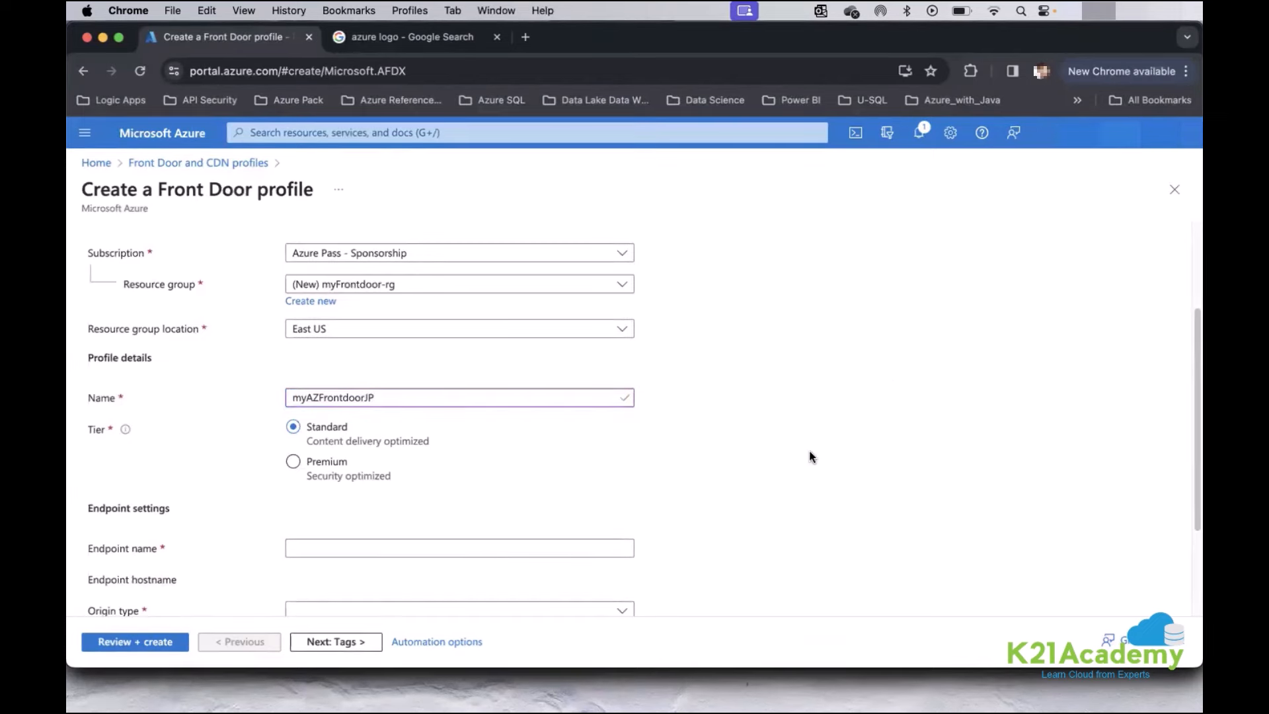
pyautogui.click(293, 462)
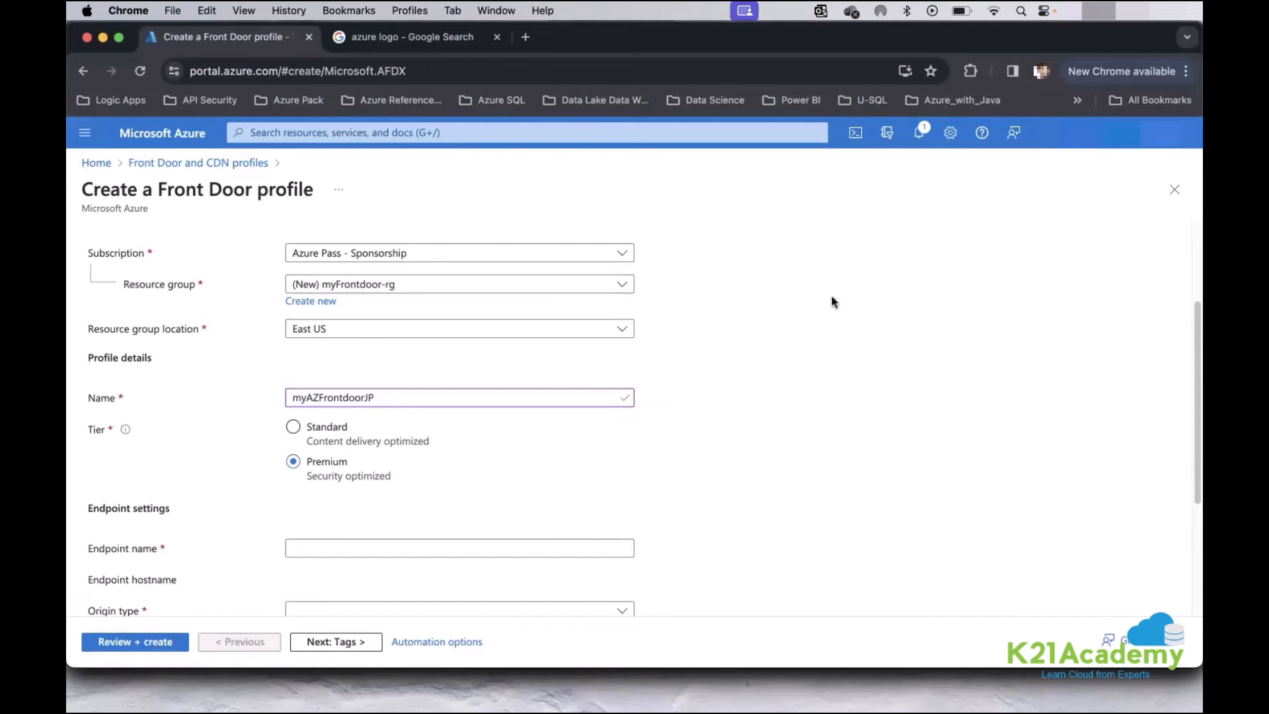
# Enter azlearningendpointjp as the endpoint name and inspect the generated endpoint hostname.
pyautogui.scroll(-3, 775, 327)
pyautogui.click(442, 362)
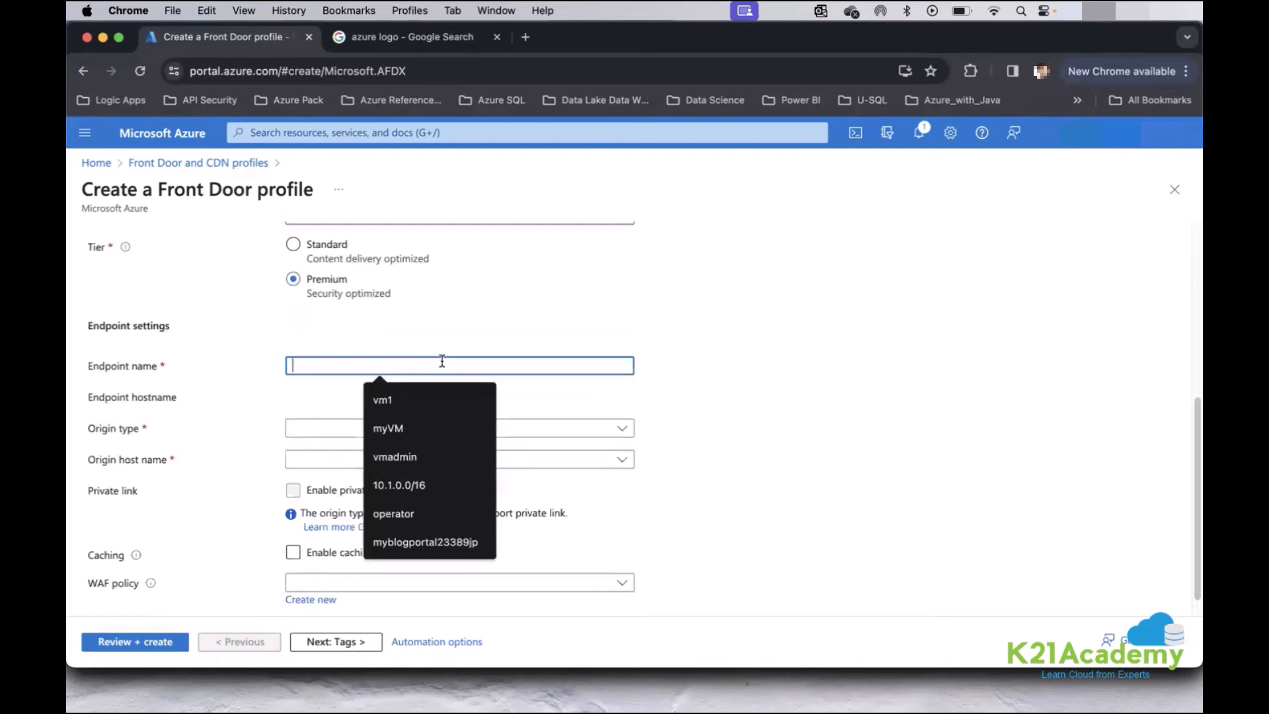
pyautogui.write('azlearni')
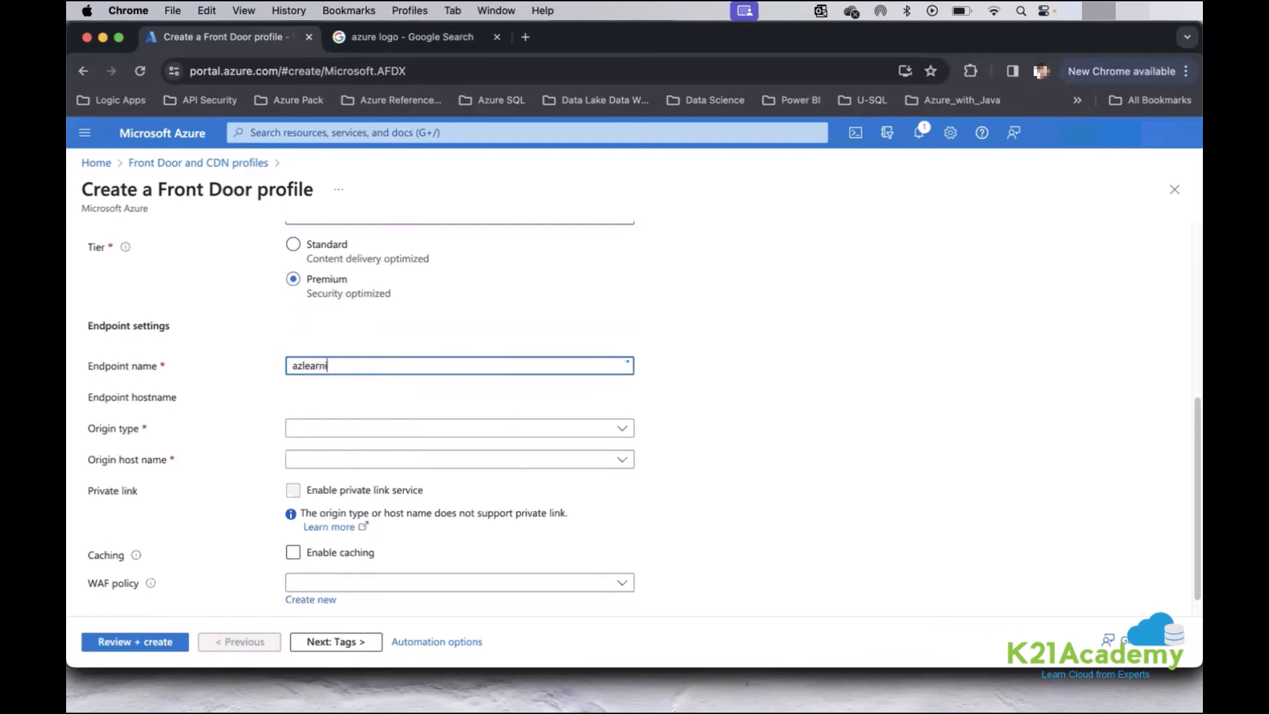
pyautogui.write('ngendpoin')
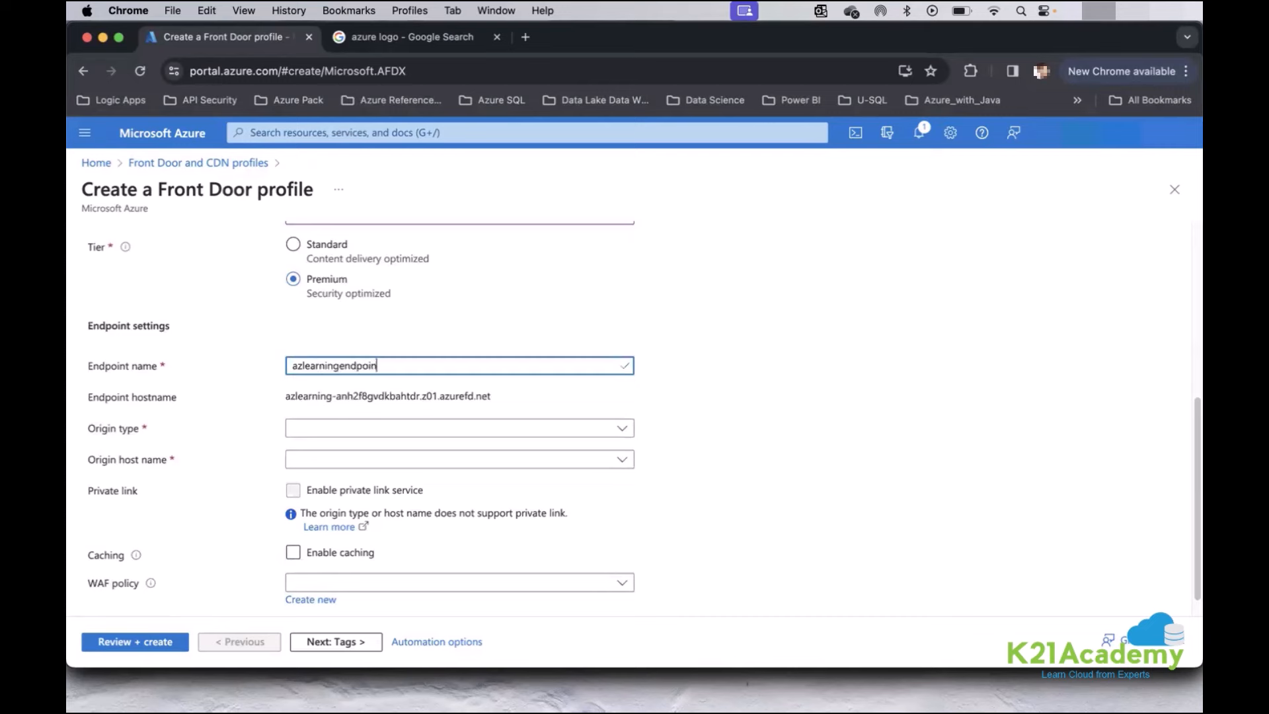
pyautogui.write('tjp')
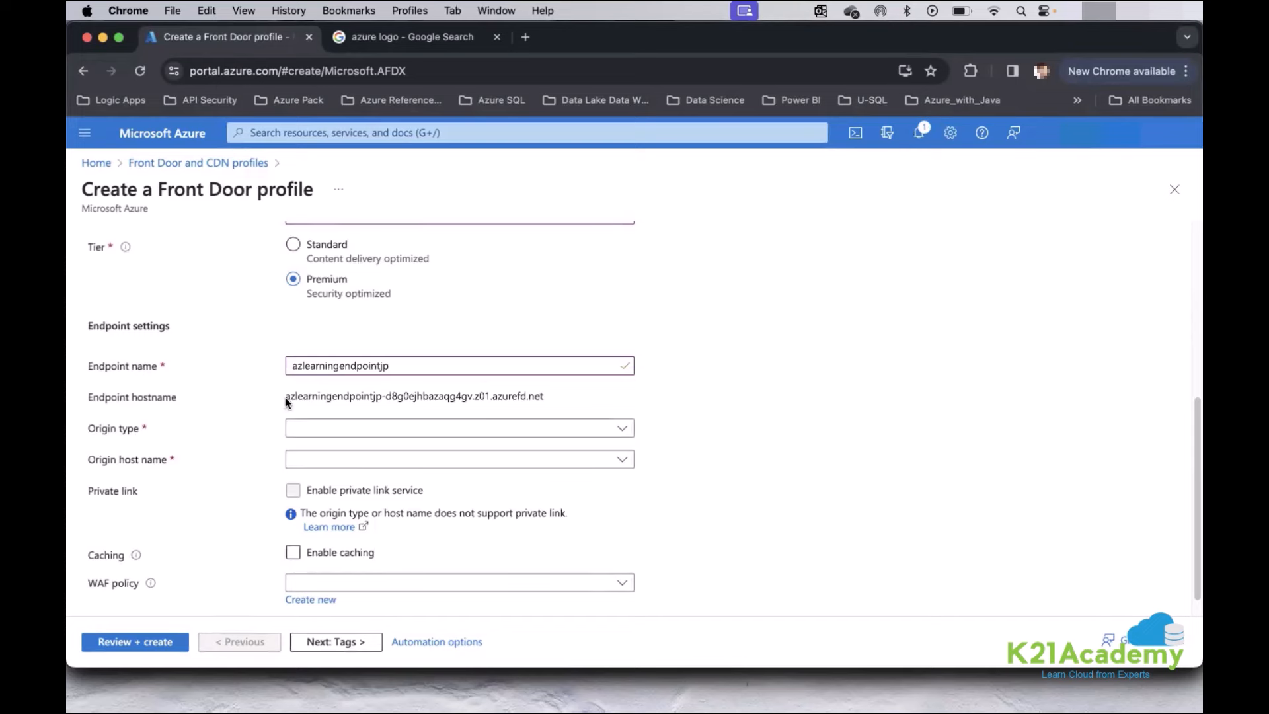
pyautogui.moveTo(285, 397); pyautogui.dragTo(542, 395)
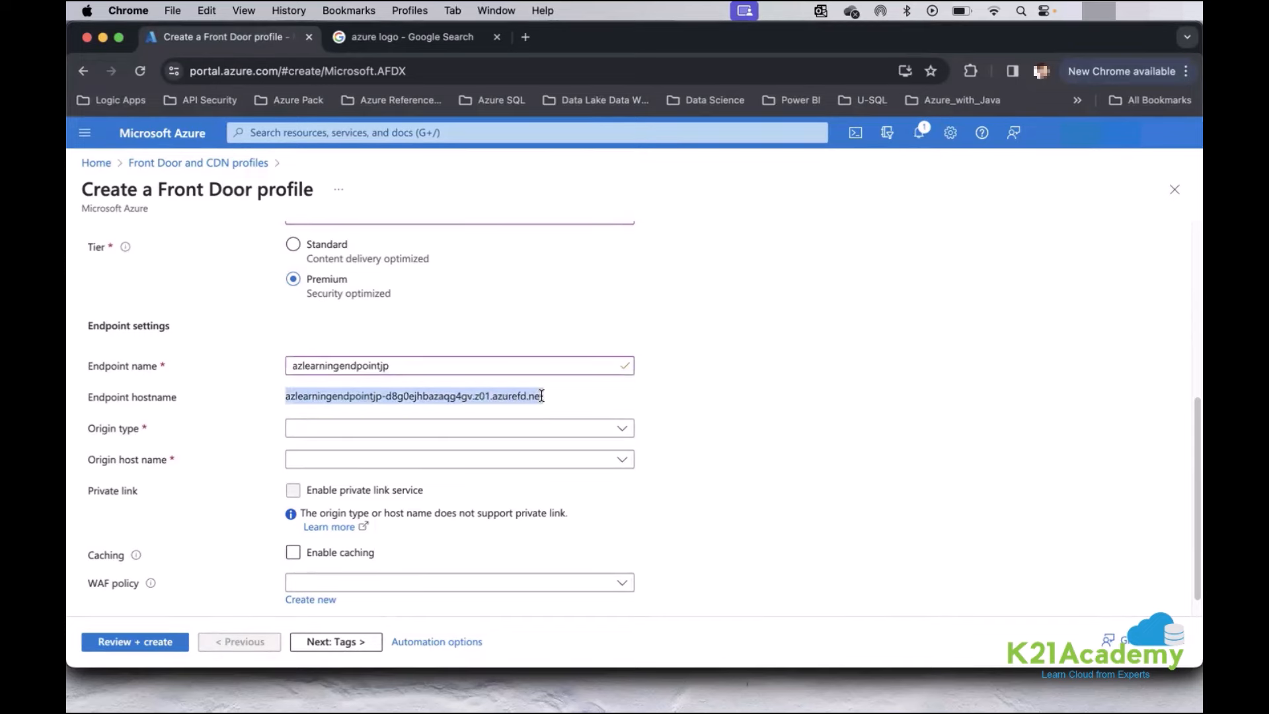
pyautogui.doubleClick(426, 390)
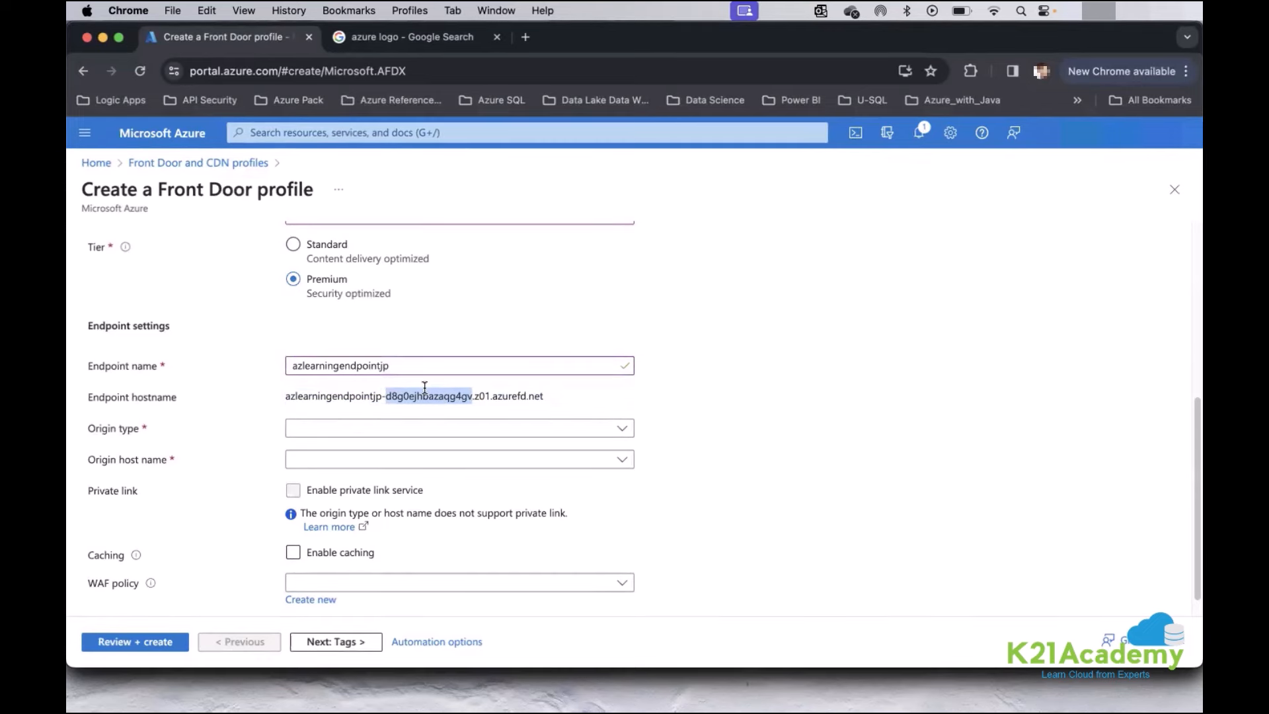
# Shorten the endpoint name to azlearning and check the regenerated endpoint hostname.
pyautogui.click(408, 358)
pyautogui.press('BackSpace')
pyautogui.press('BackSpace')
pyautogui.press('BackSpace')
pyautogui.press('BackSpace')
pyautogui.press('BackSpace')
pyautogui.press('BackSpace')
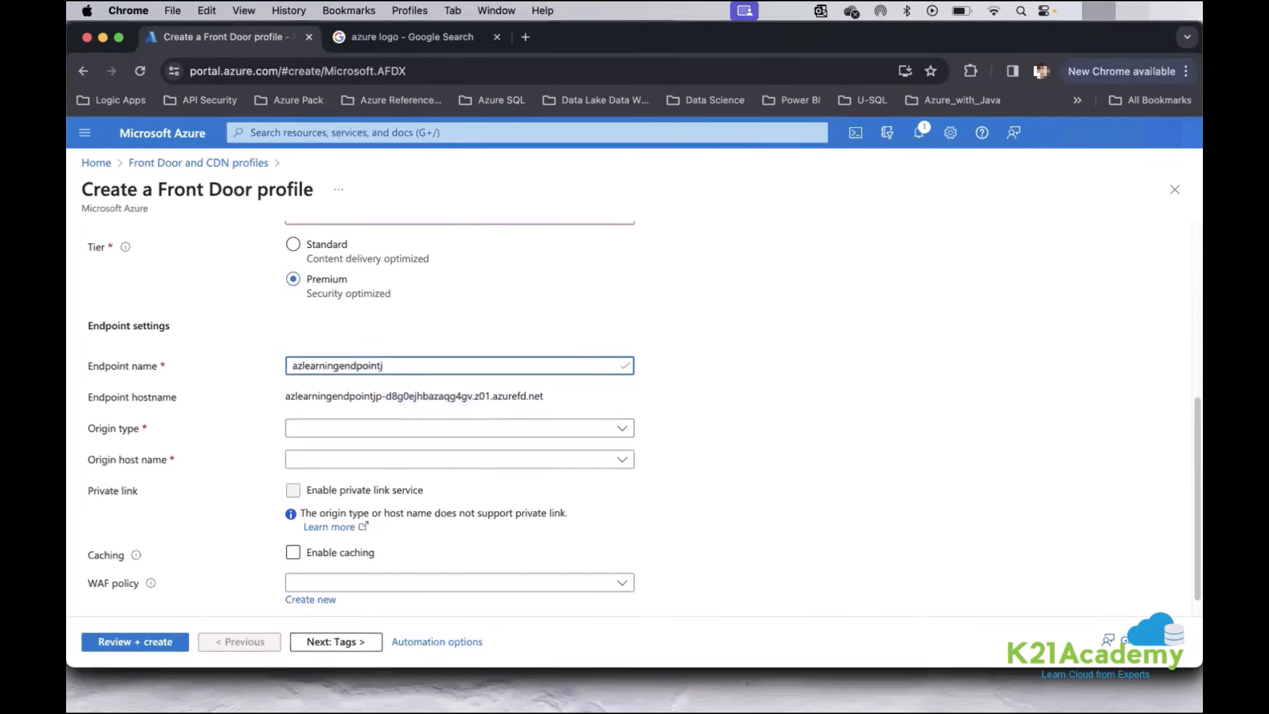
pyautogui.press('BackSpace')
pyautogui.press('BackSpace')
pyautogui.press('BackSpace')
pyautogui.press('BackSpace')
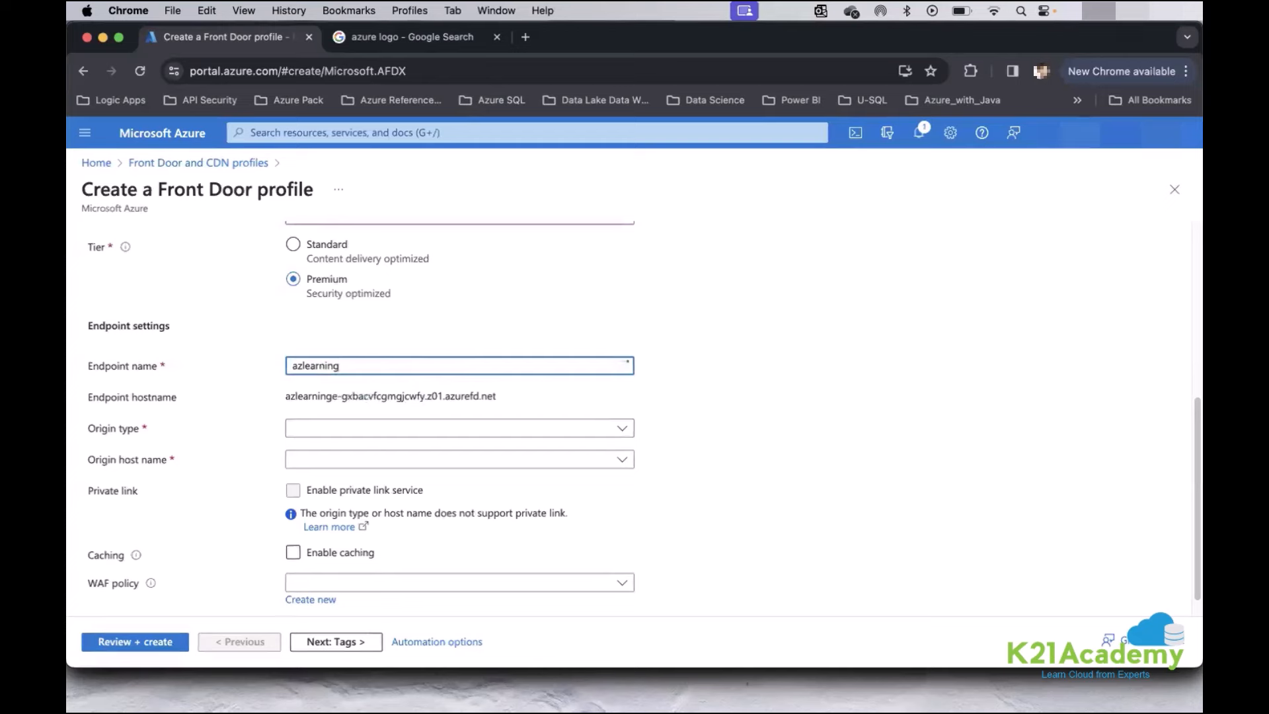
pyautogui.tripleClick(377, 403)
pyautogui.click(773, 436)
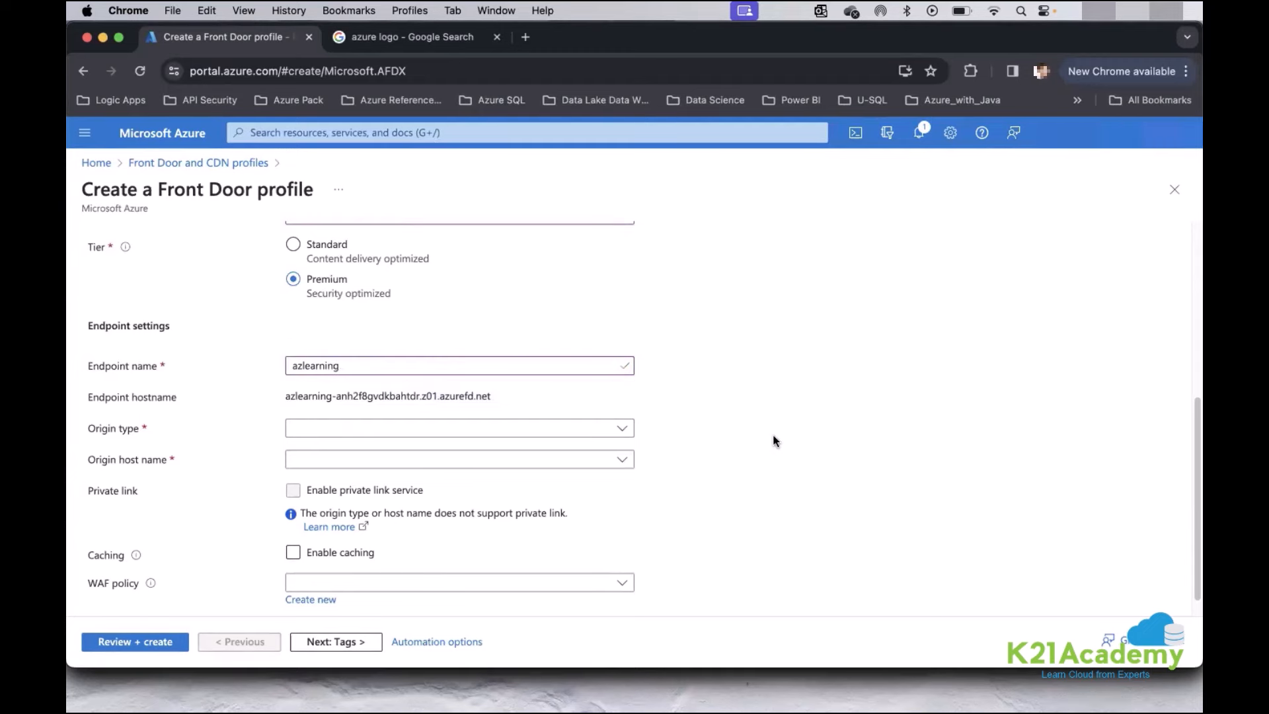
# Look through the available origin types for the endpoint and choose Custom.
pyautogui.scroll(-1, 773, 436)
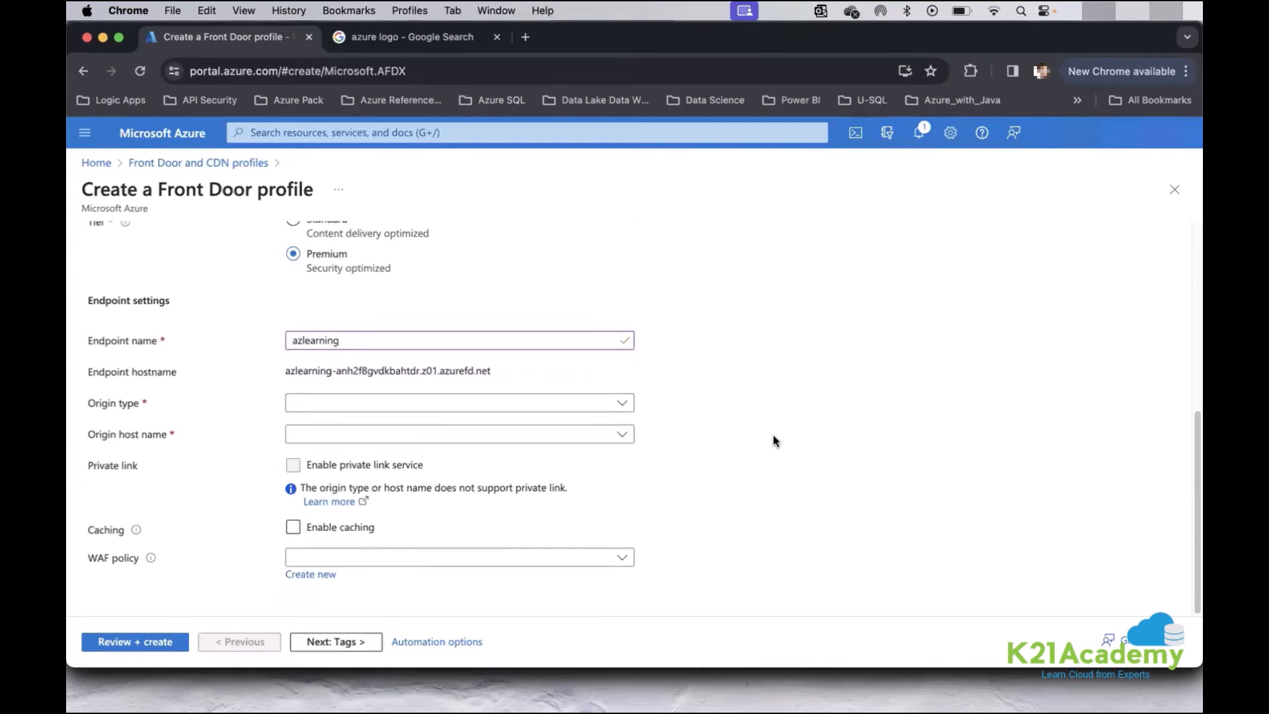
pyautogui.click(640, 404)
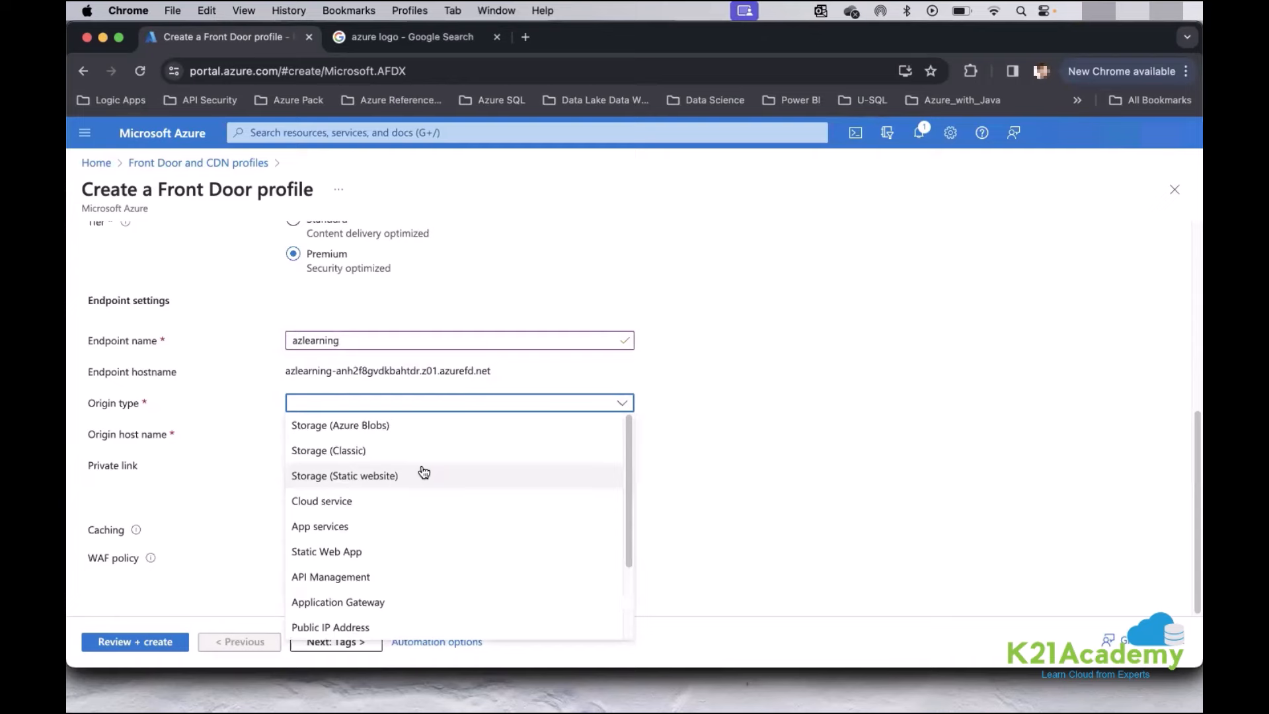
pyautogui.scroll(-3, 424, 472)
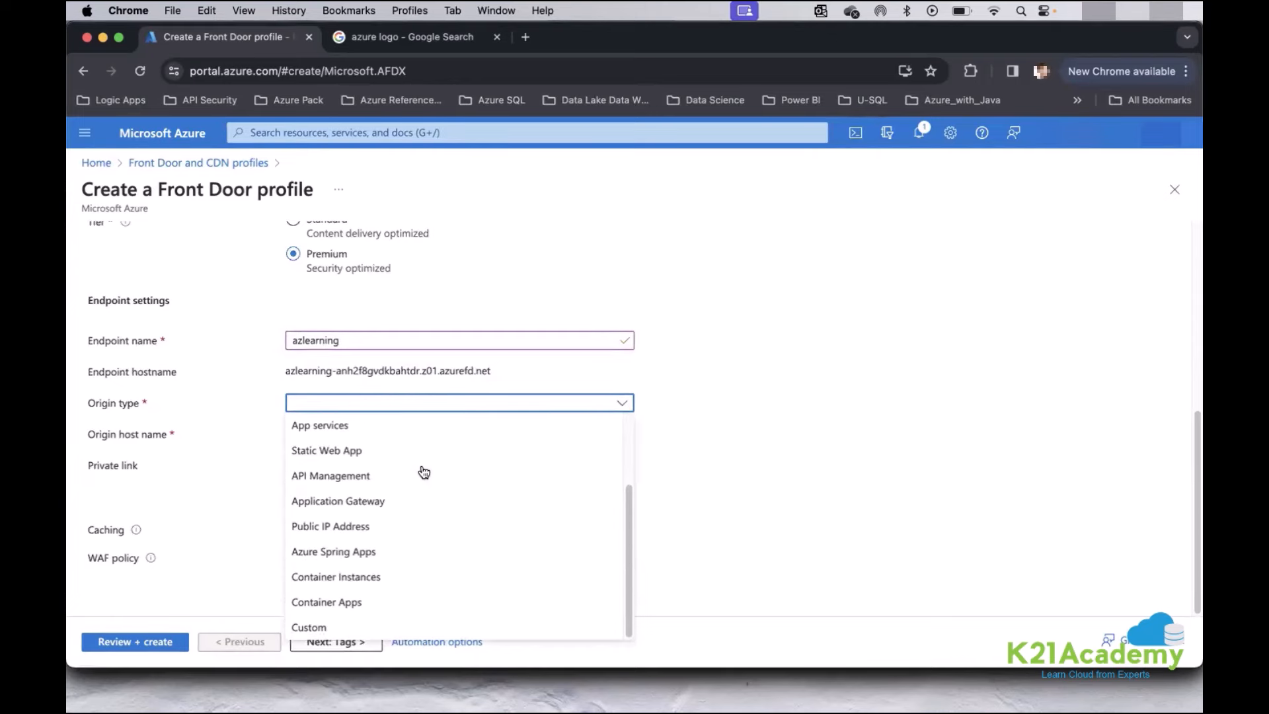
pyautogui.scroll(3, 370, 454)
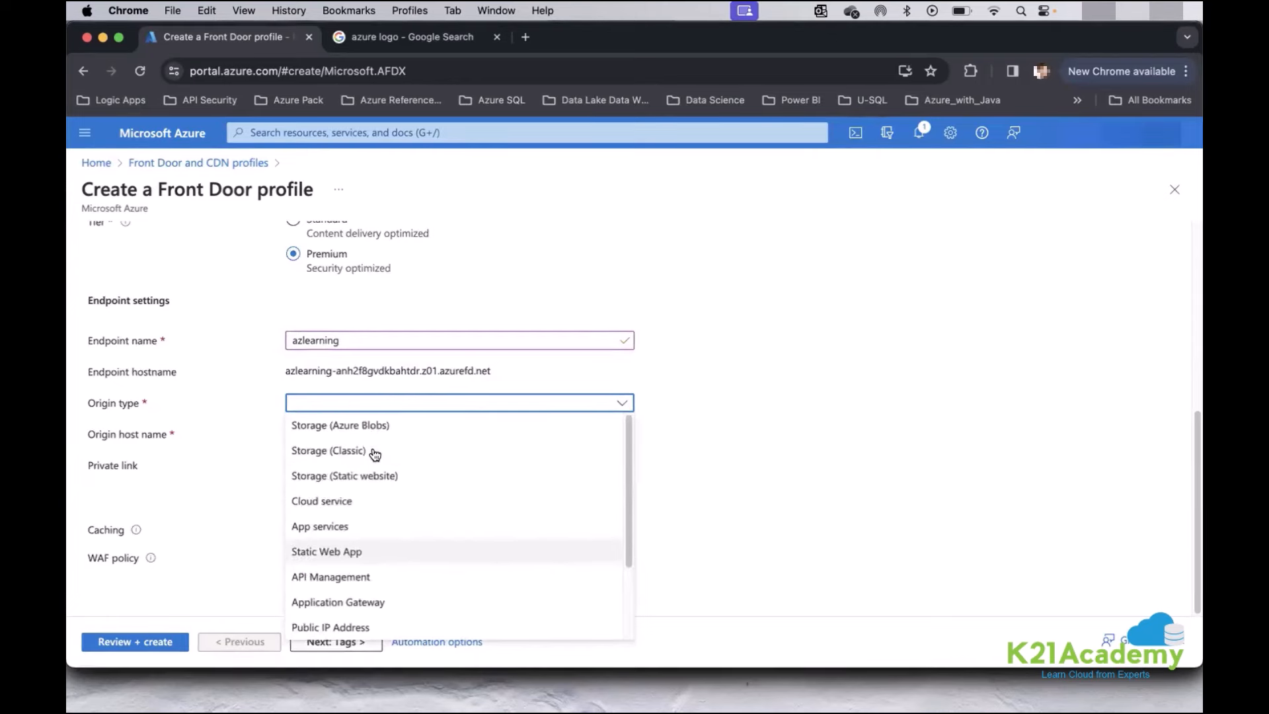
pyautogui.scroll(-3, 343, 528)
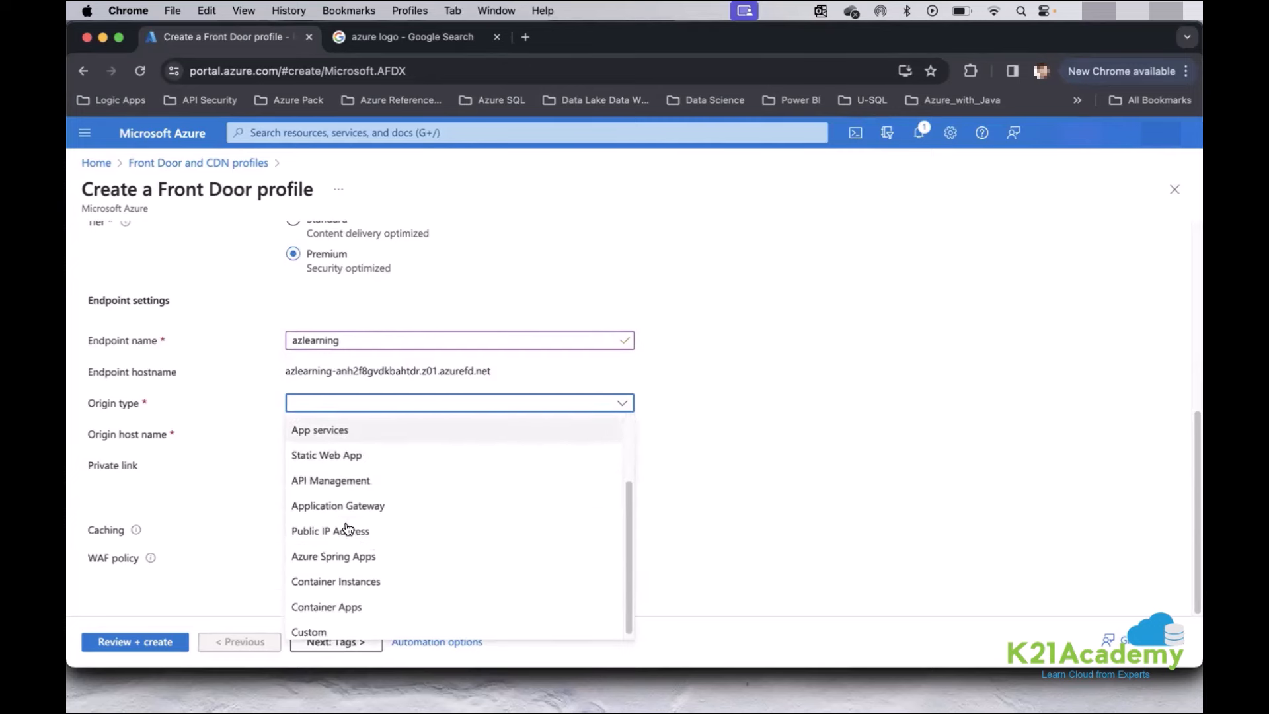
pyautogui.click(324, 626)
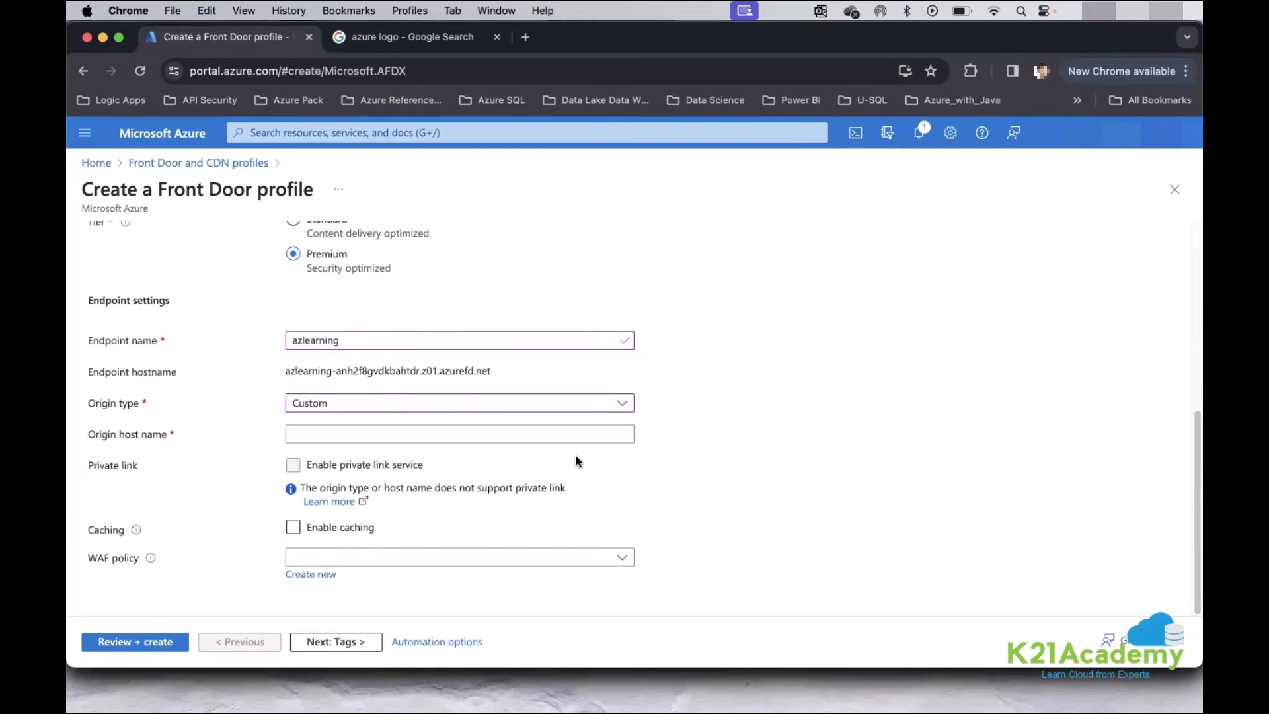
# Enter azlearnig.com as the origin host name and try the private link service option, leaving it disabled.
pyautogui.click(545, 431)
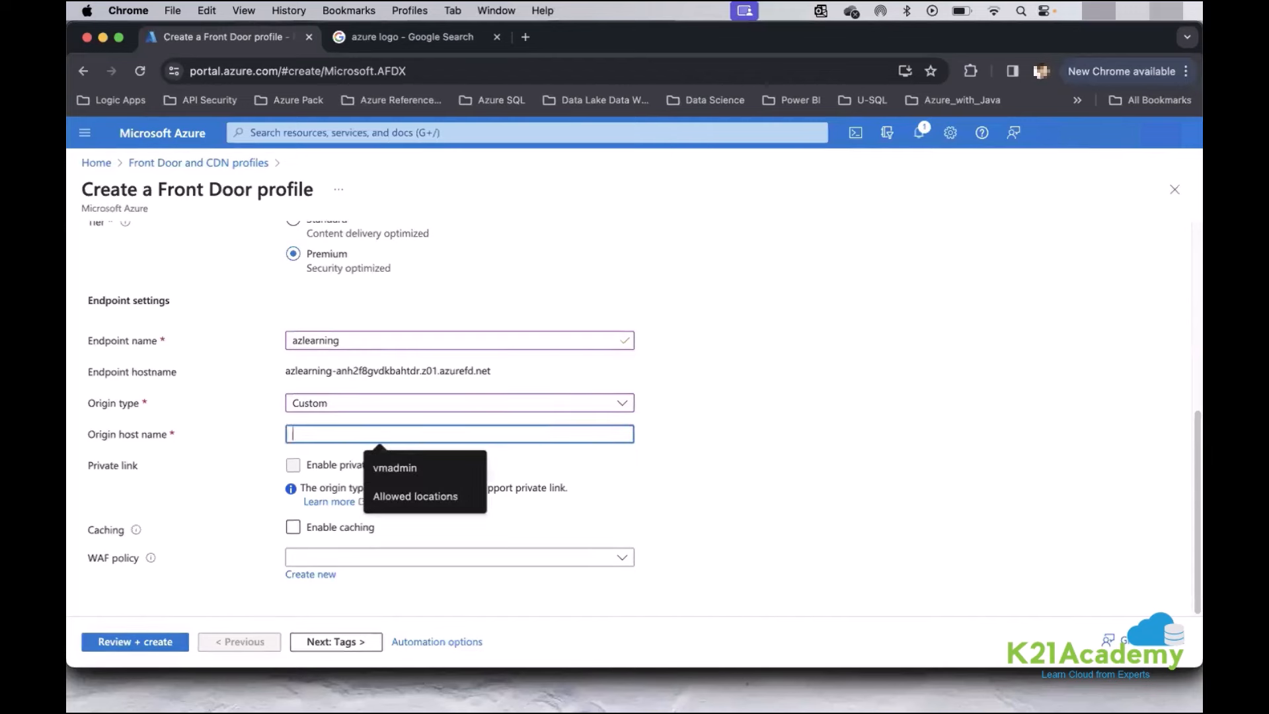
pyautogui.write('azlearnig.com')
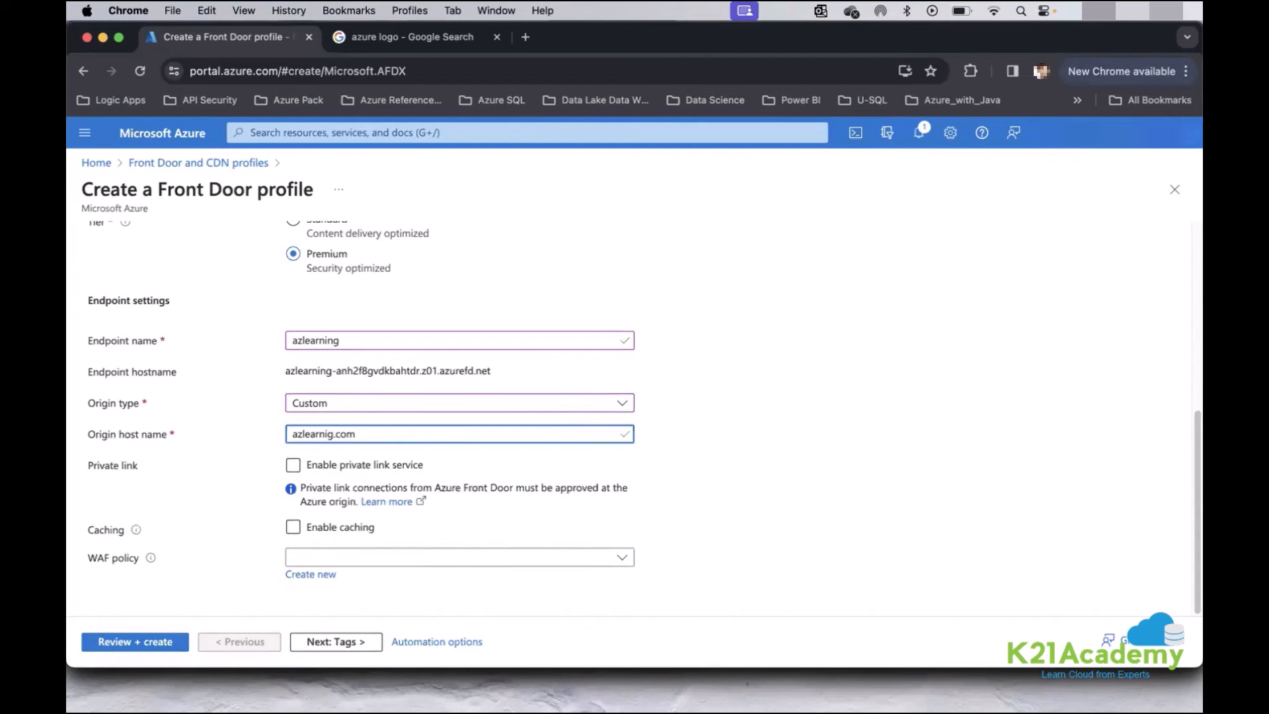
pyautogui.click(787, 470)
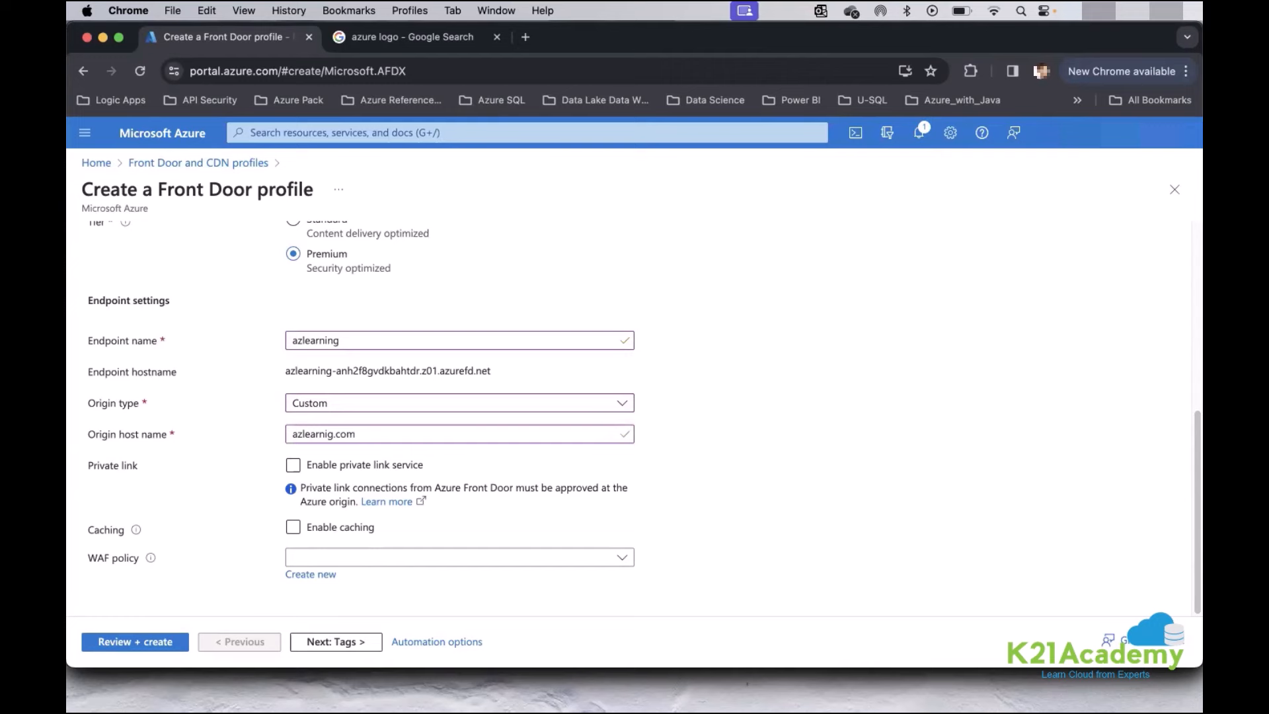
pyautogui.click(305, 467)
pyautogui.click(379, 471)
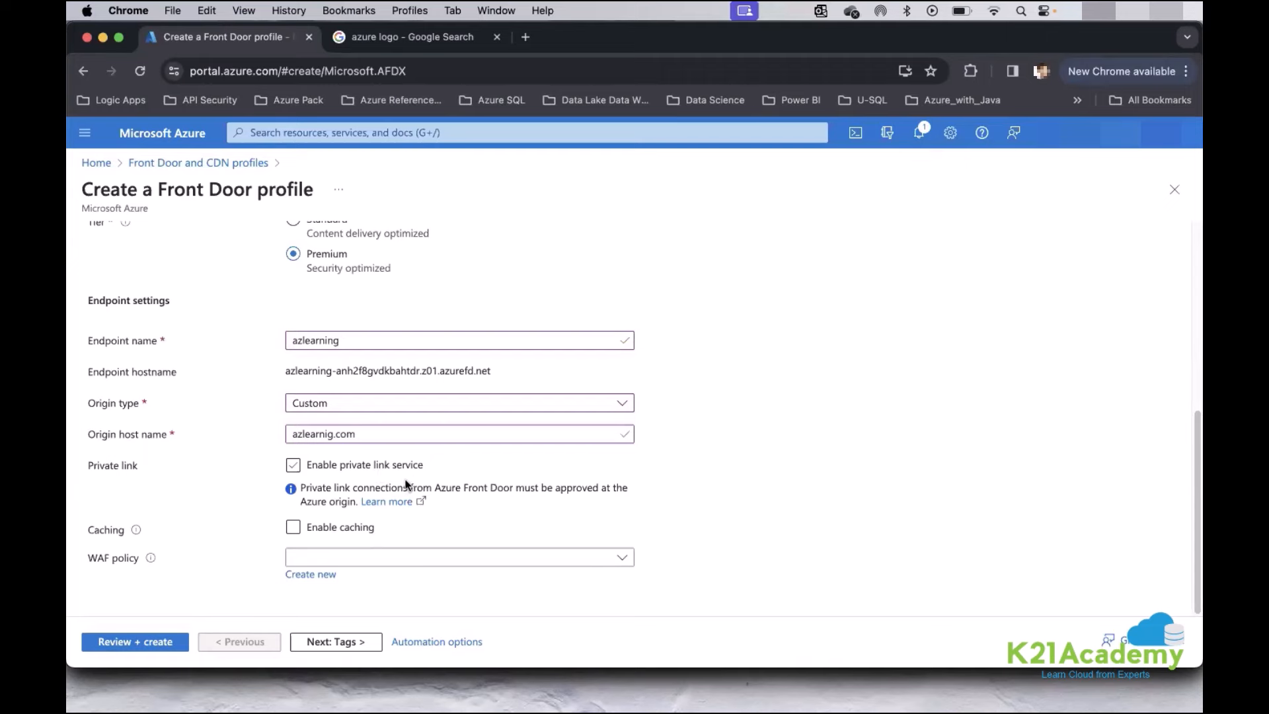
# Create a new WAF policy named myWAFPolicy for the endpoint, without bot protection.
pyautogui.click(341, 559)
pyautogui.click(683, 553)
pyautogui.click(309, 580)
pyautogui.click(415, 488)
pyautogui.write('m')
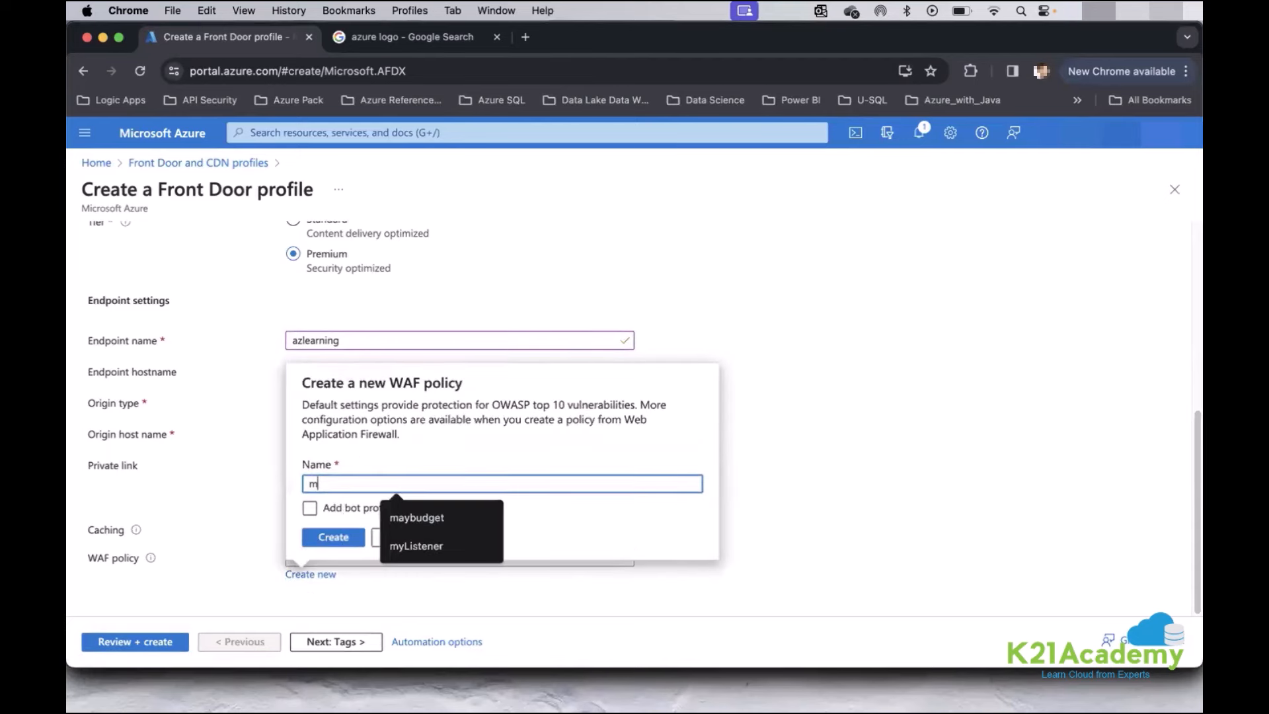
pyautogui.write('yWA')
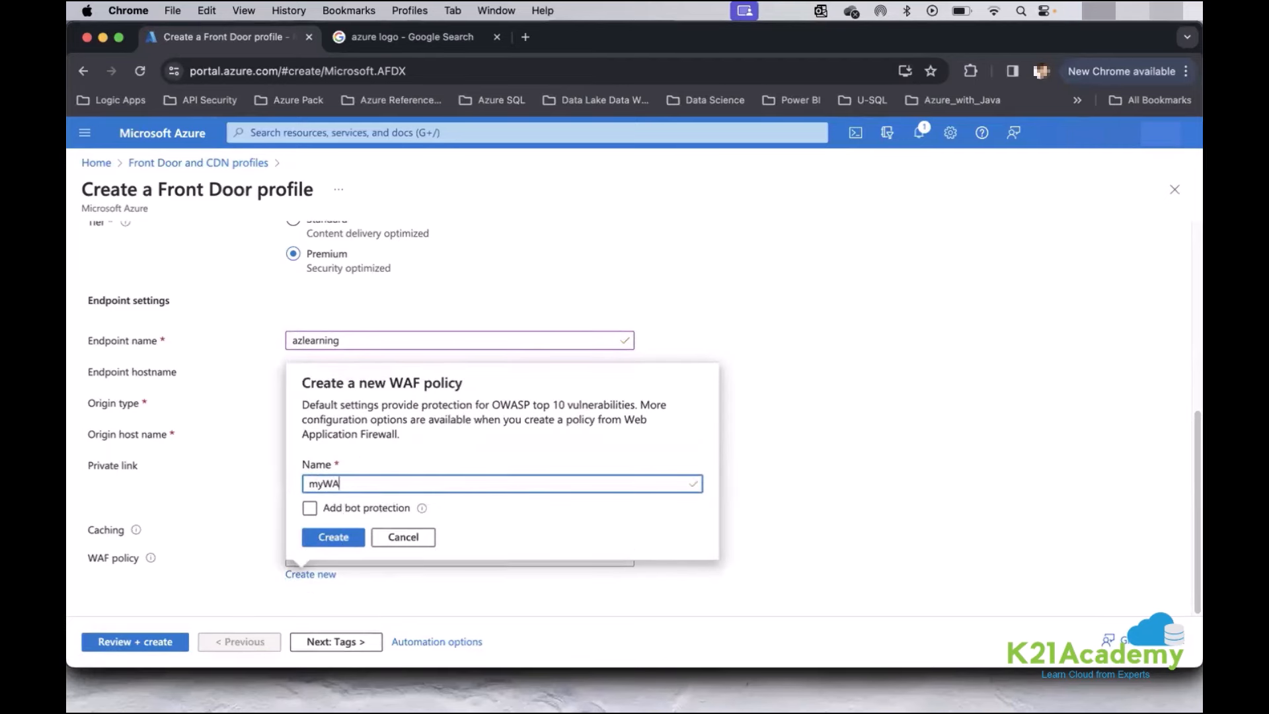
pyautogui.write('FPolicy')
pyautogui.click(345, 540)
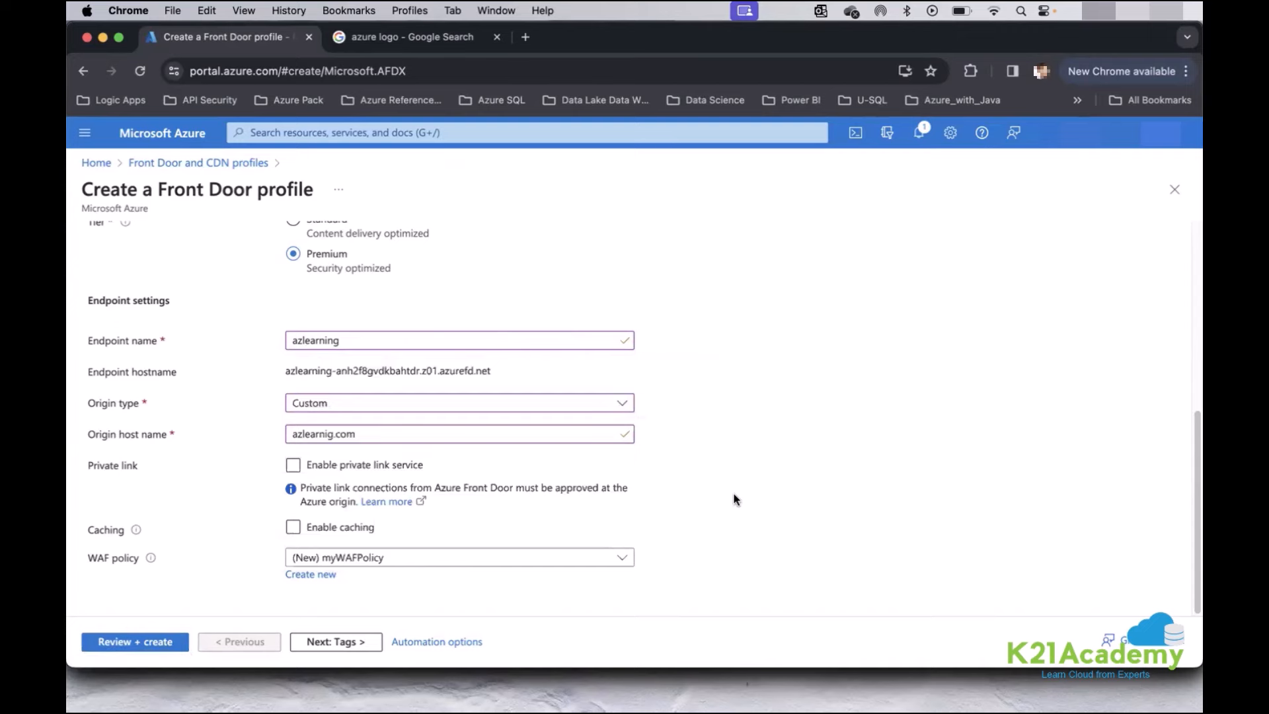
# Validate and deploy the Front Door profile, and open the deployed resource's overview.
pyautogui.click(150, 643)
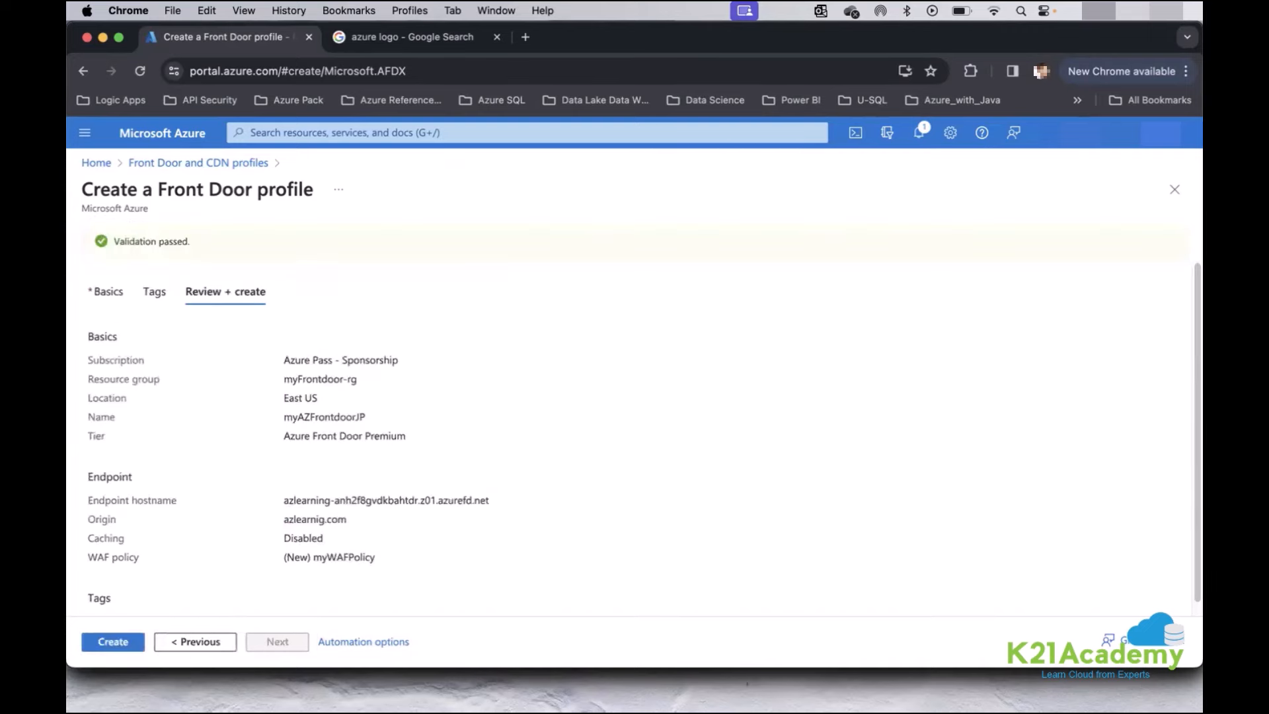
pyautogui.click(114, 643)
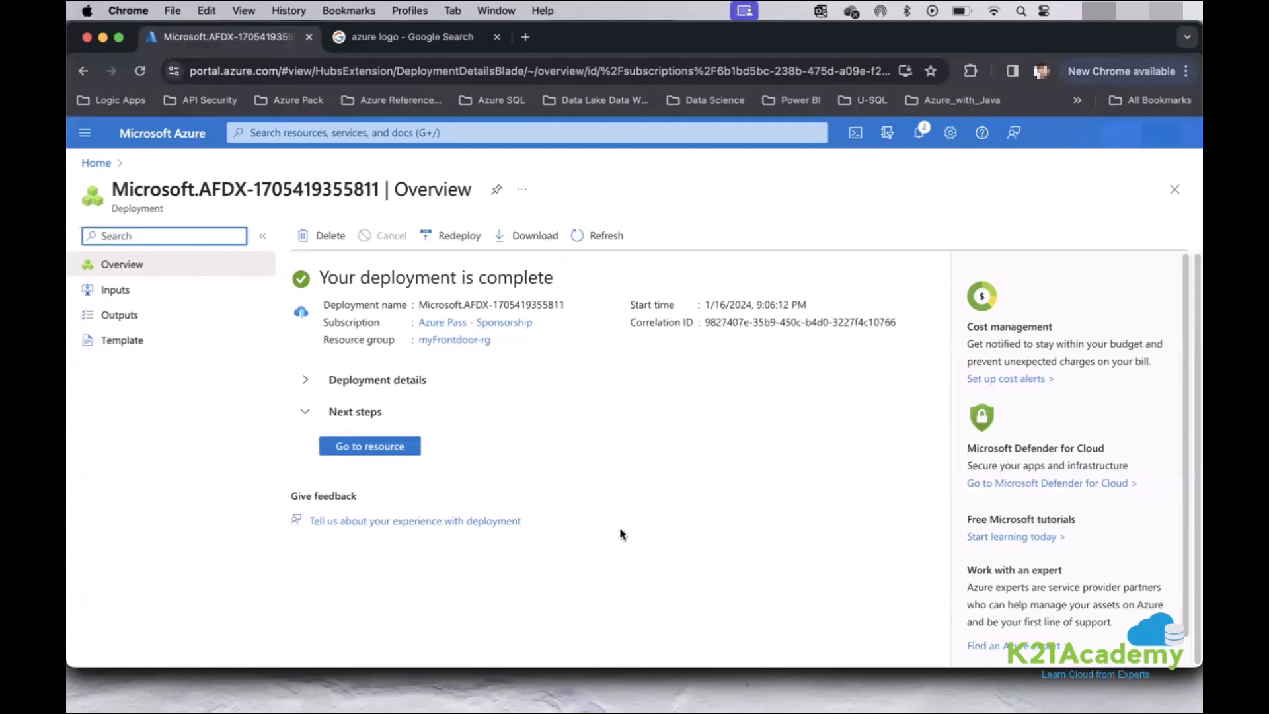
pyautogui.click(381, 450)
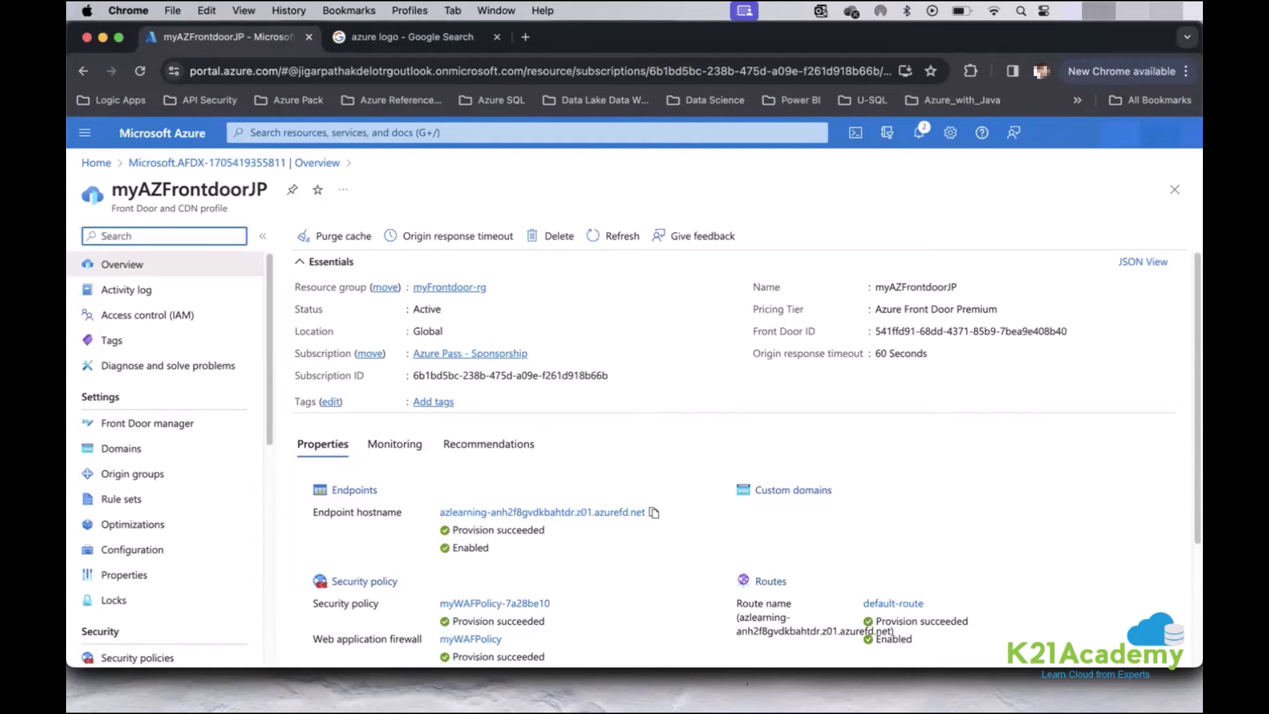
# Find App Services with the portal search and start creating a Web App.
pyautogui.click(351, 133)
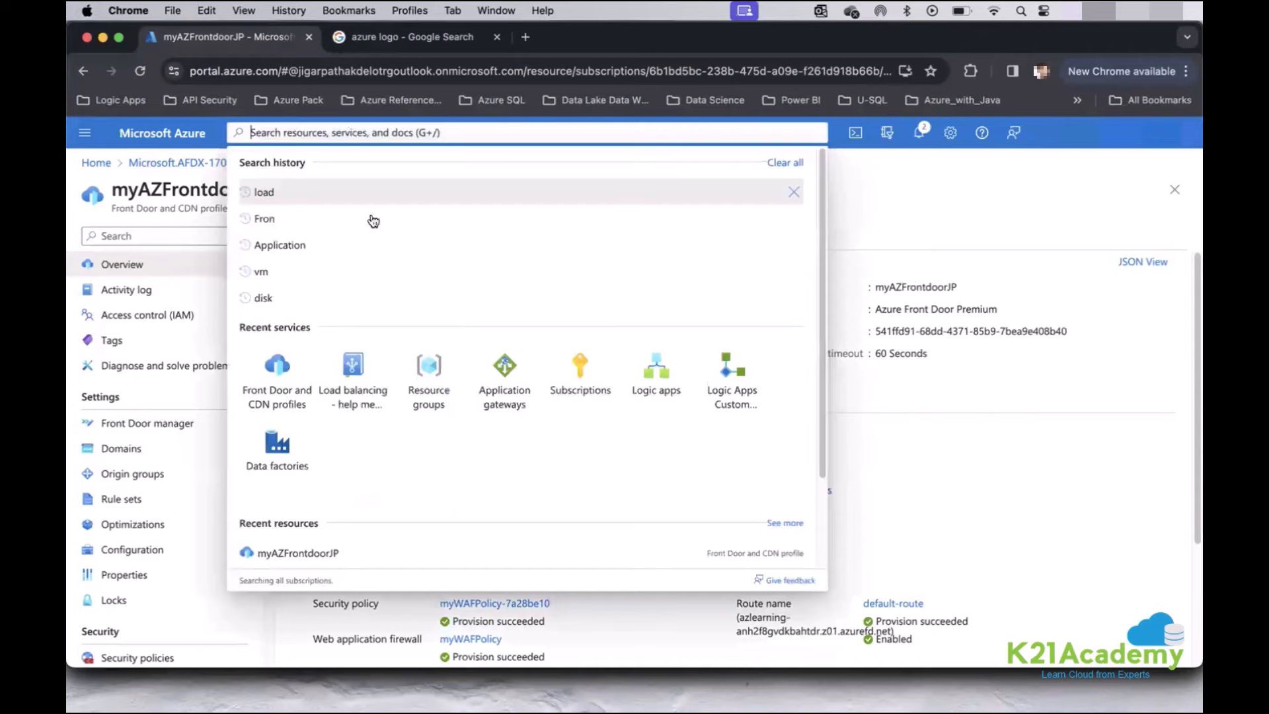
pyautogui.write('app')
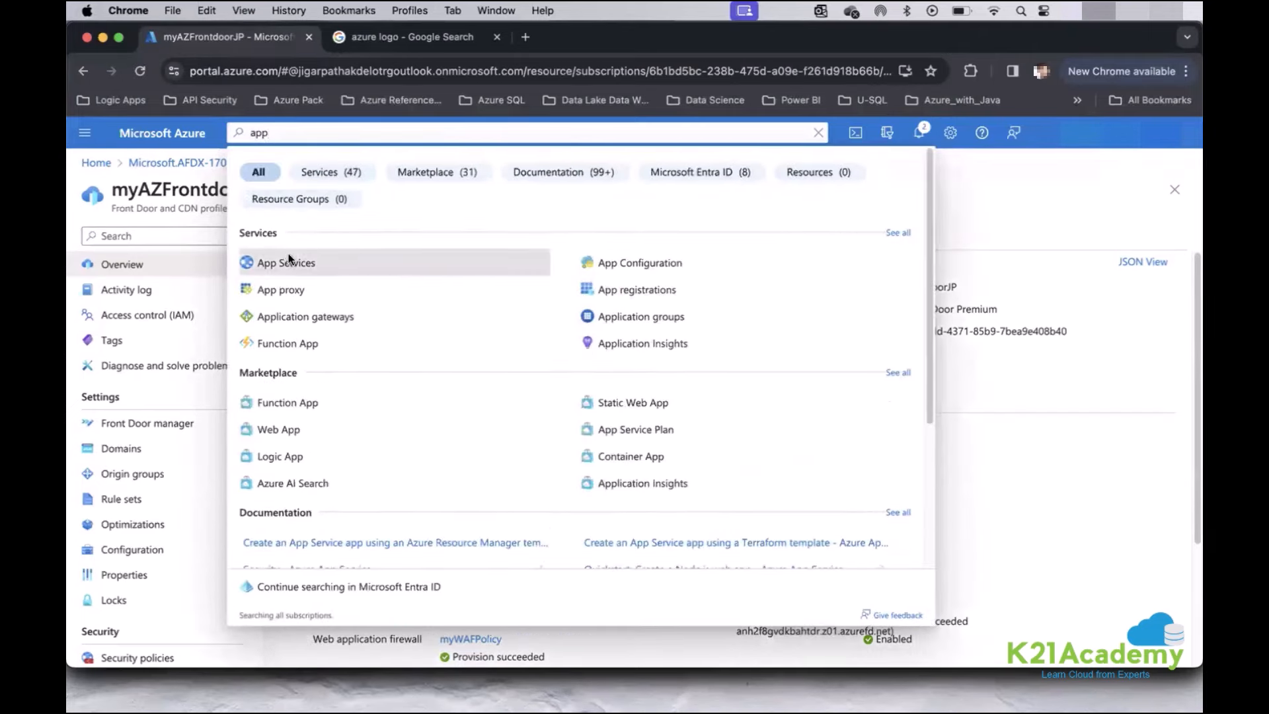
pyautogui.click(289, 258)
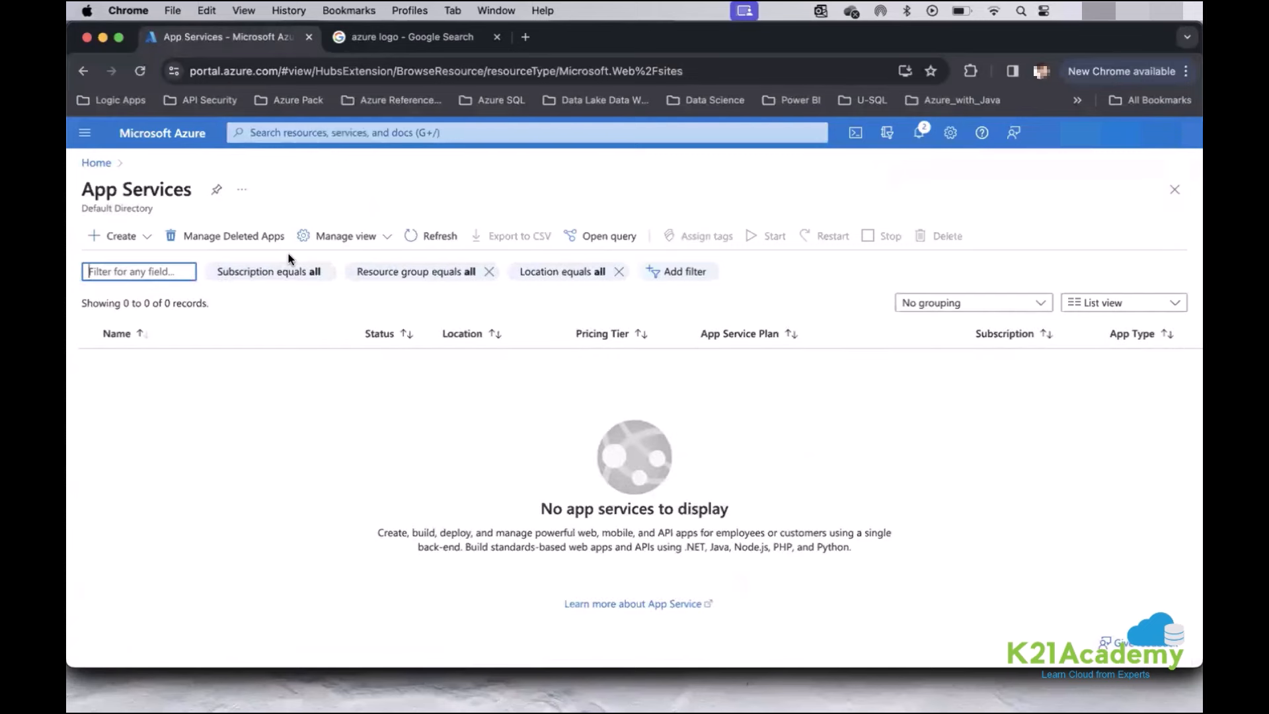
pyautogui.click(132, 236)
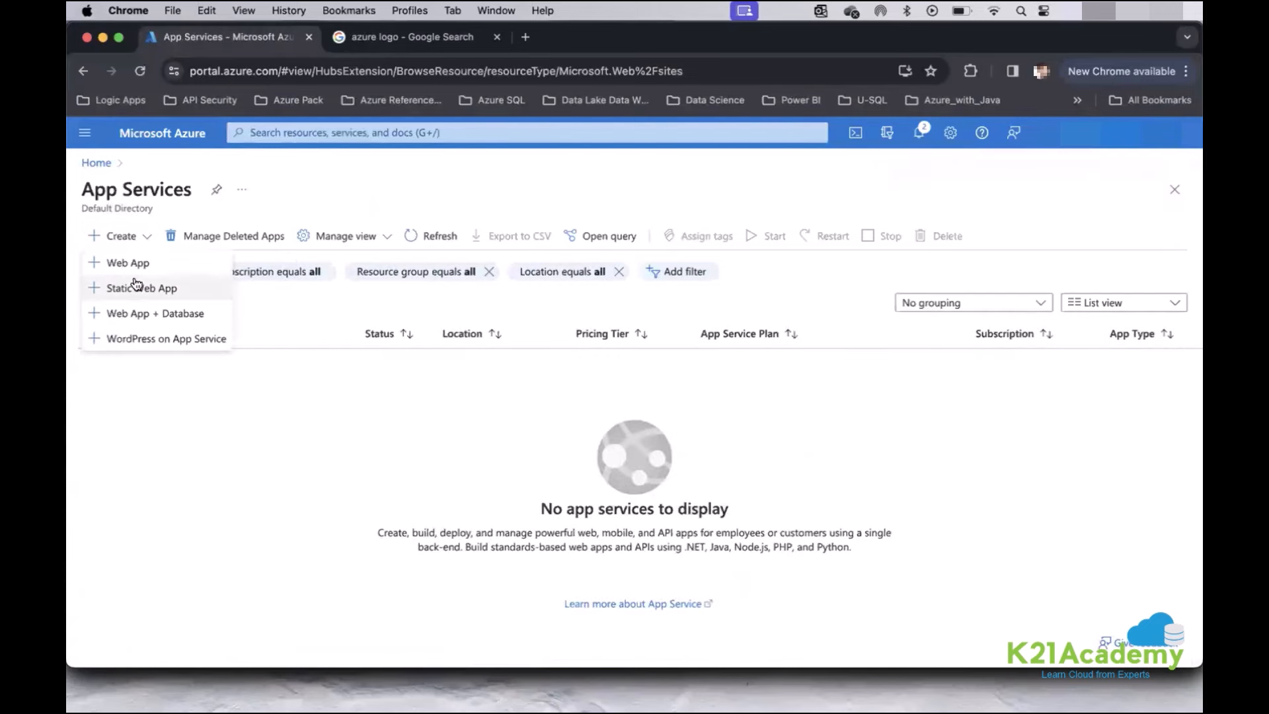
pyautogui.click(150, 245)
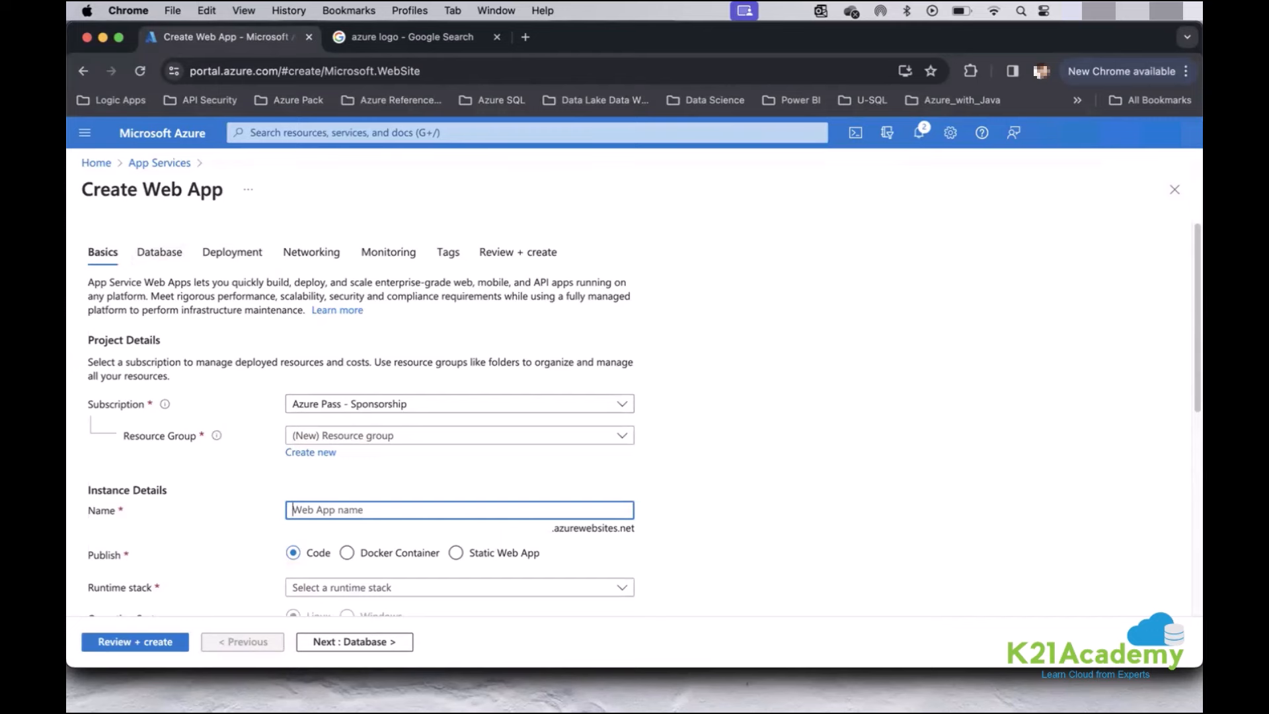
# Assign the web app to the myFrontdoor-rg resource group and name it myfdapp-01.
pyautogui.click(504, 436)
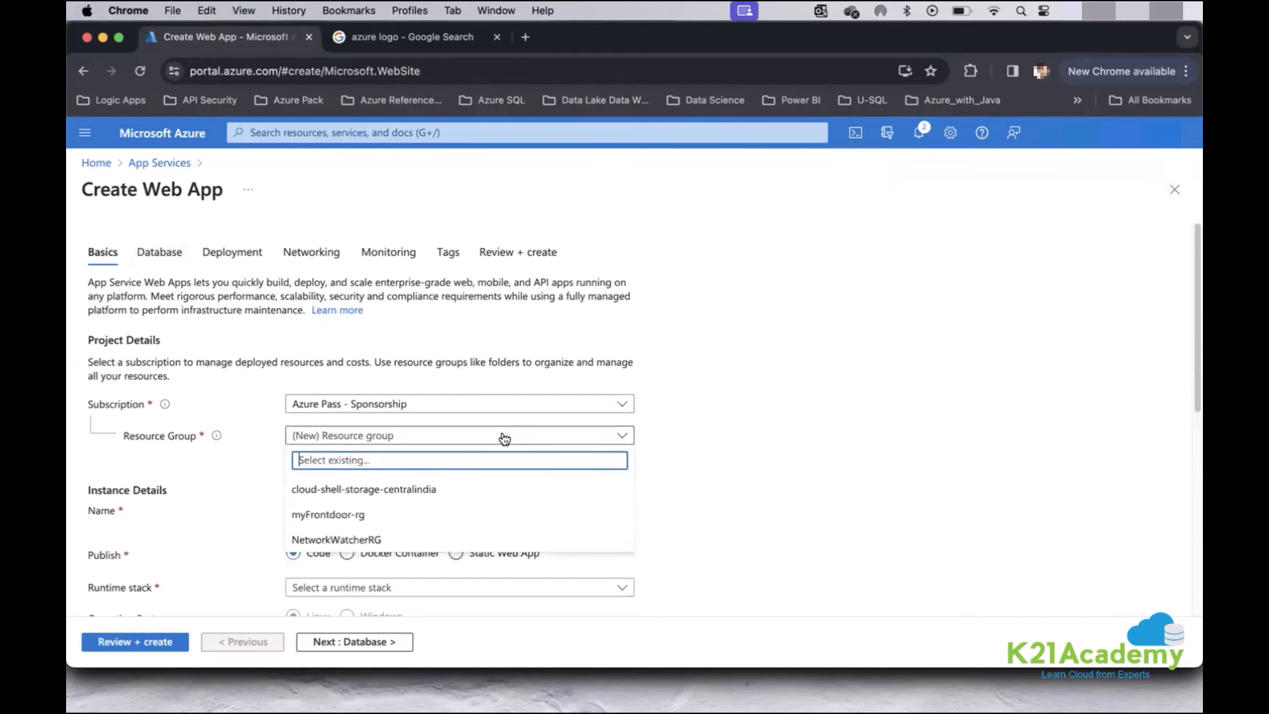
pyautogui.click(357, 516)
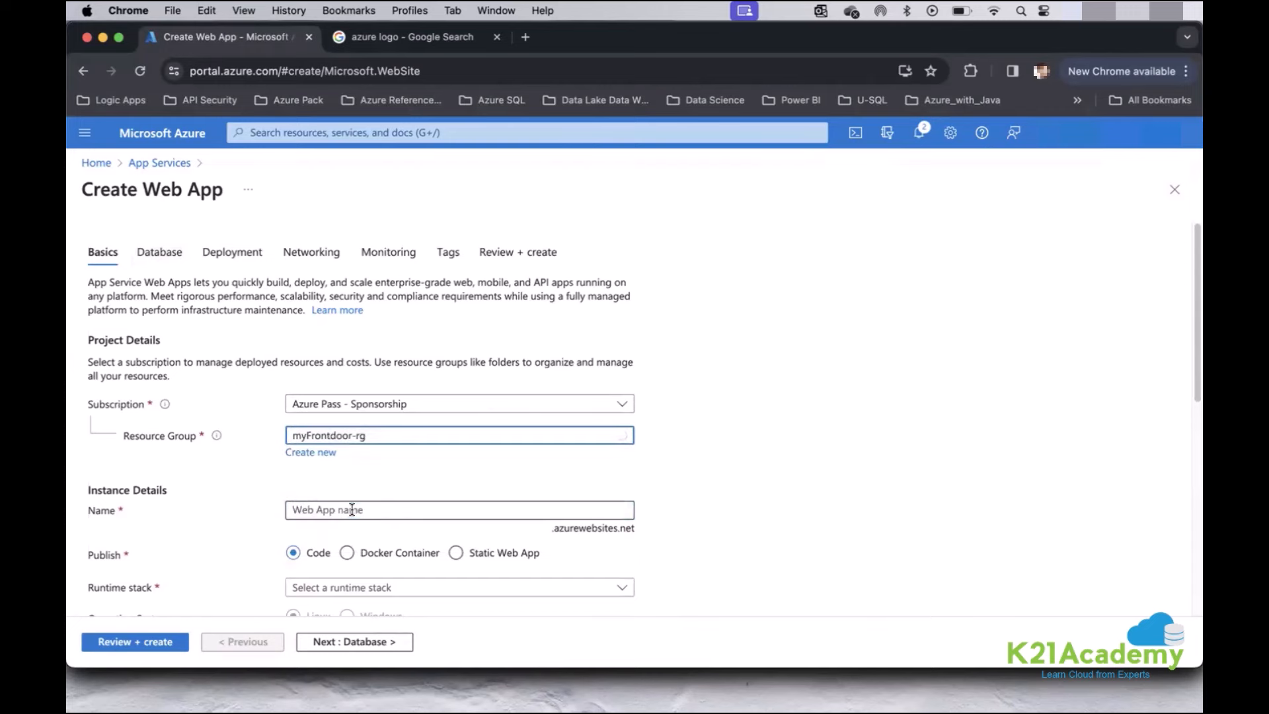
pyautogui.click(352, 509)
pyautogui.write('my')
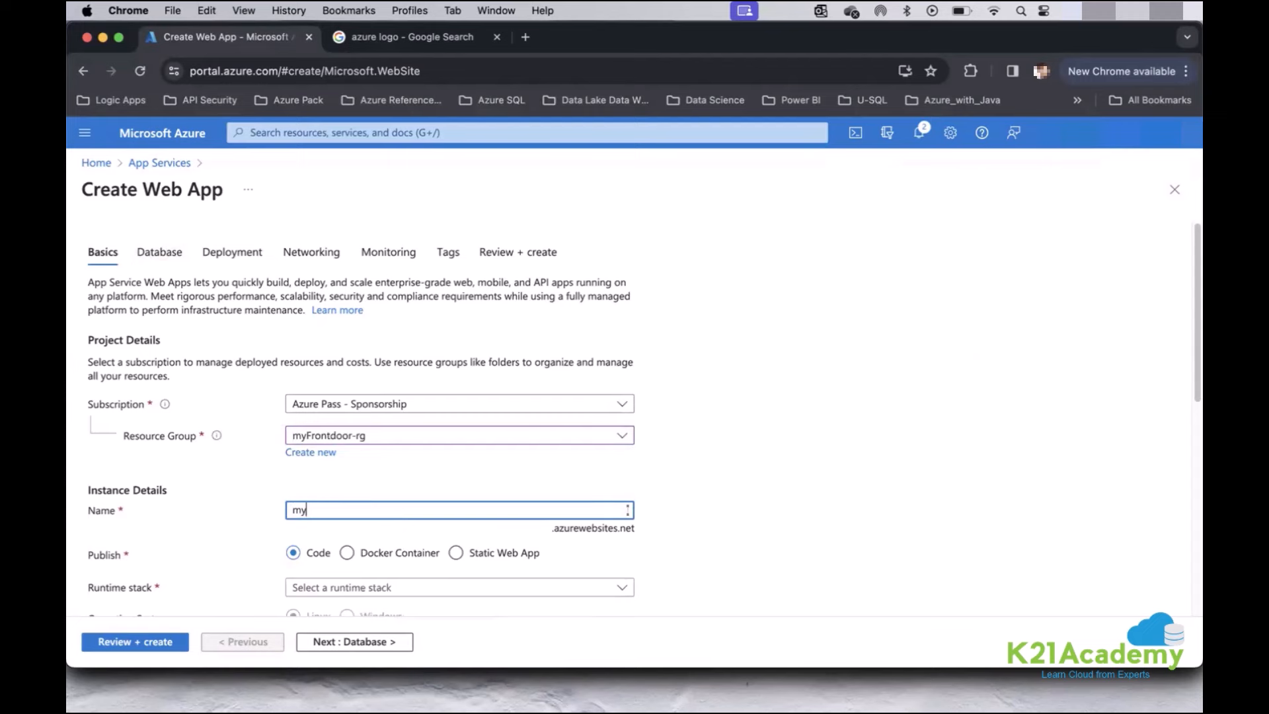
pyautogui.write('fdapp')
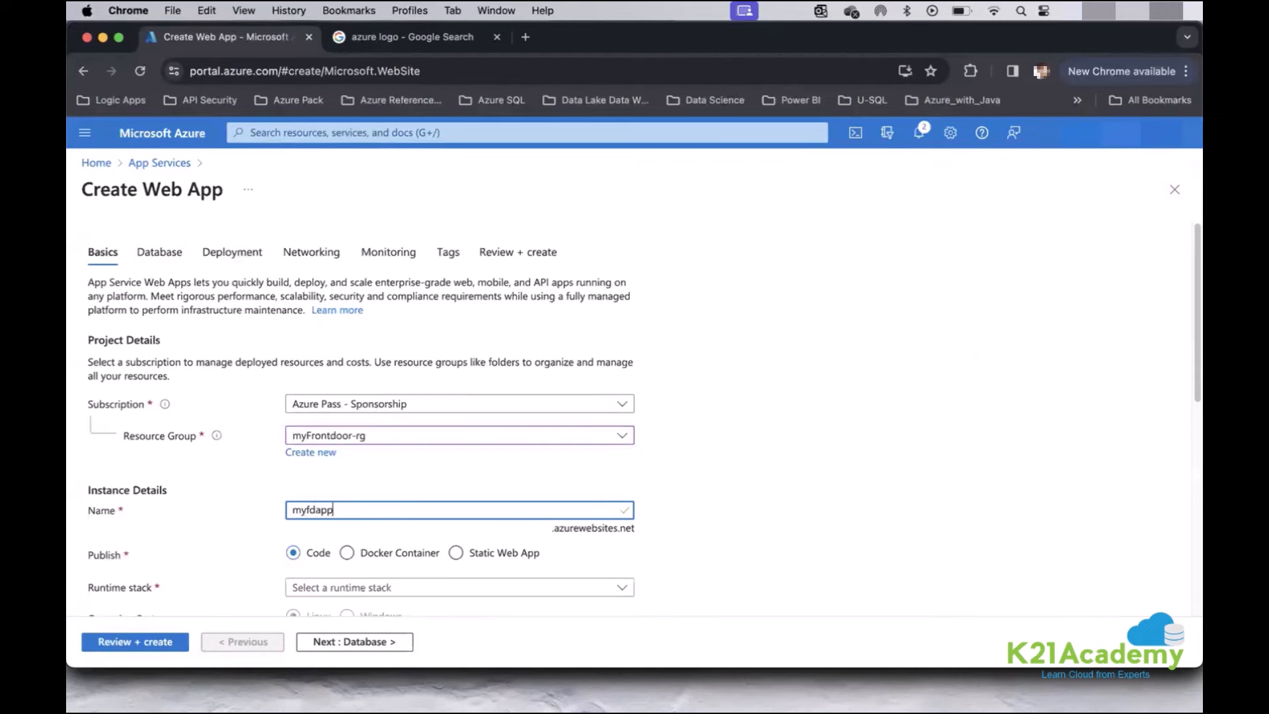
pyautogui.write('-01')
pyautogui.click(703, 489)
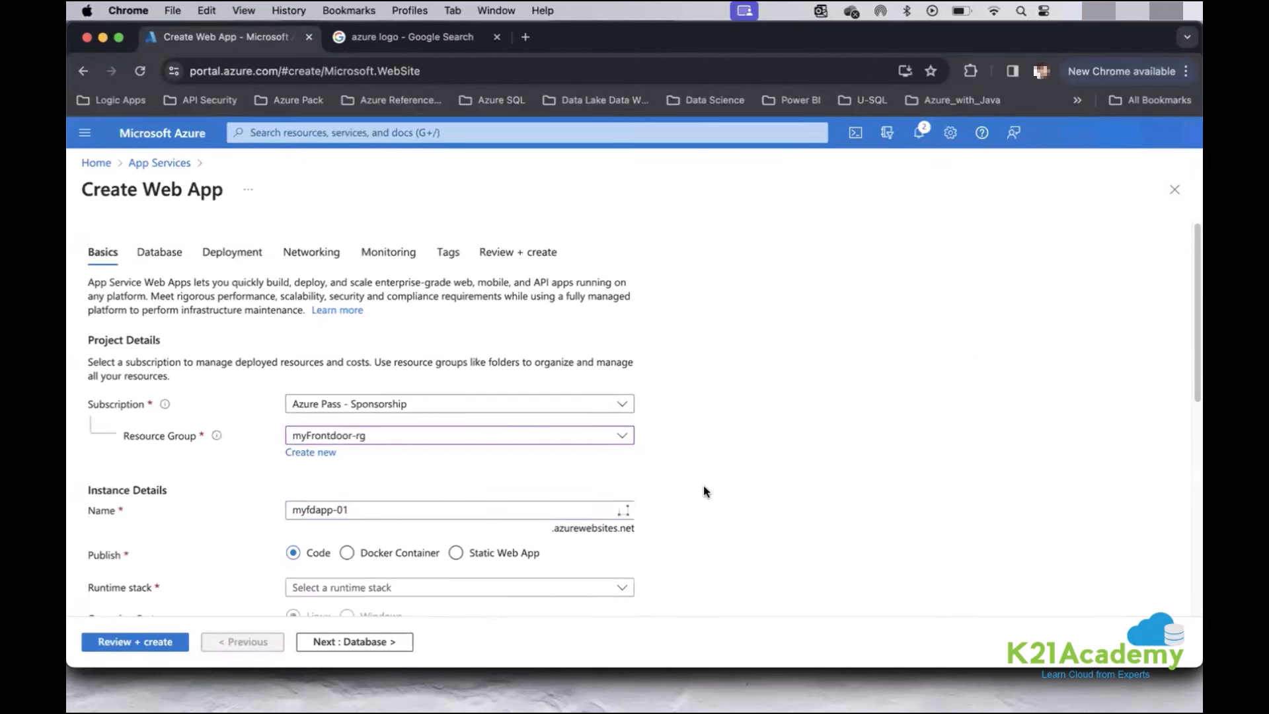
# Set the web app's runtime stack to .NET 6 (LTS).
pyautogui.scroll(-3, 703, 491)
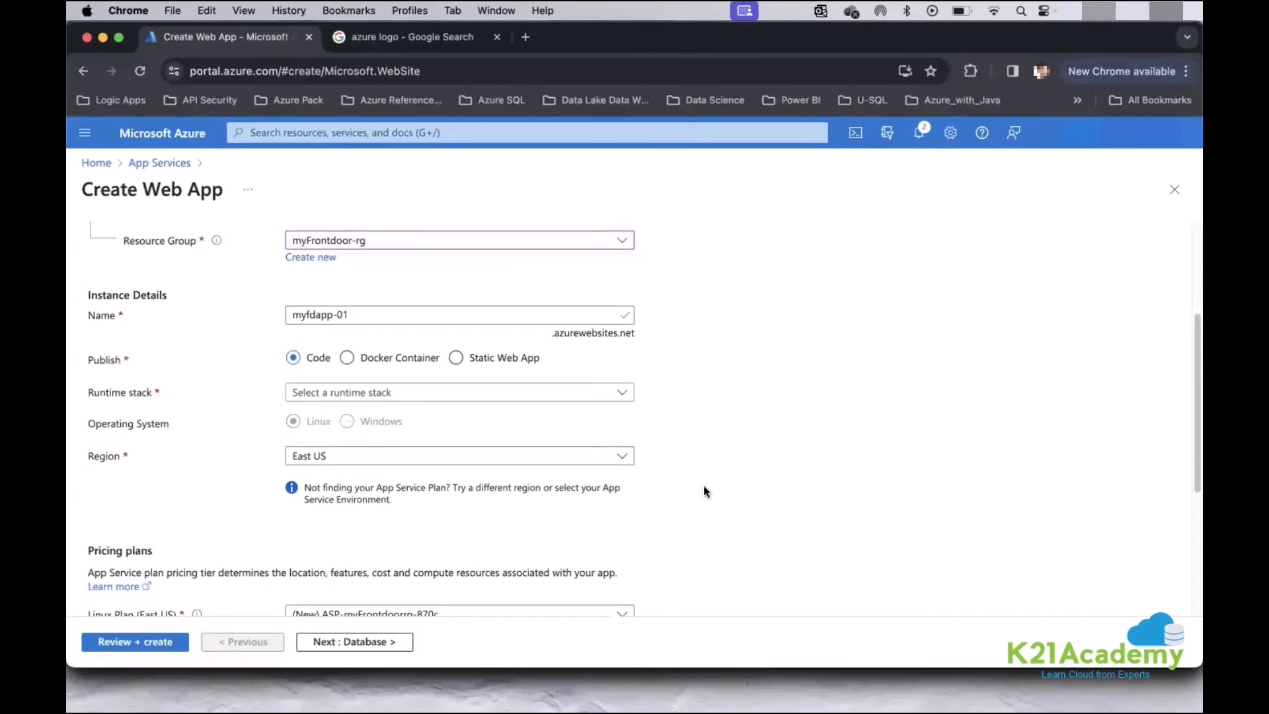
pyautogui.click(506, 396)
pyautogui.click(407, 520)
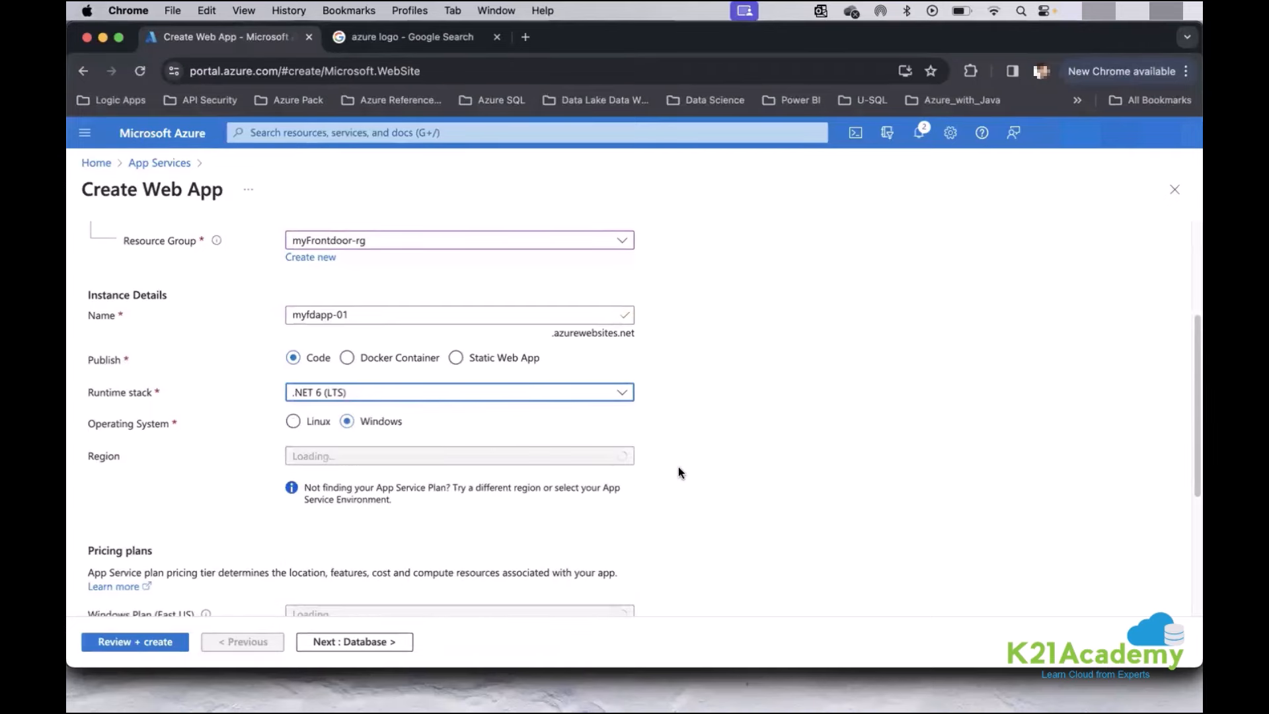
pyautogui.scroll(-5, 679, 467)
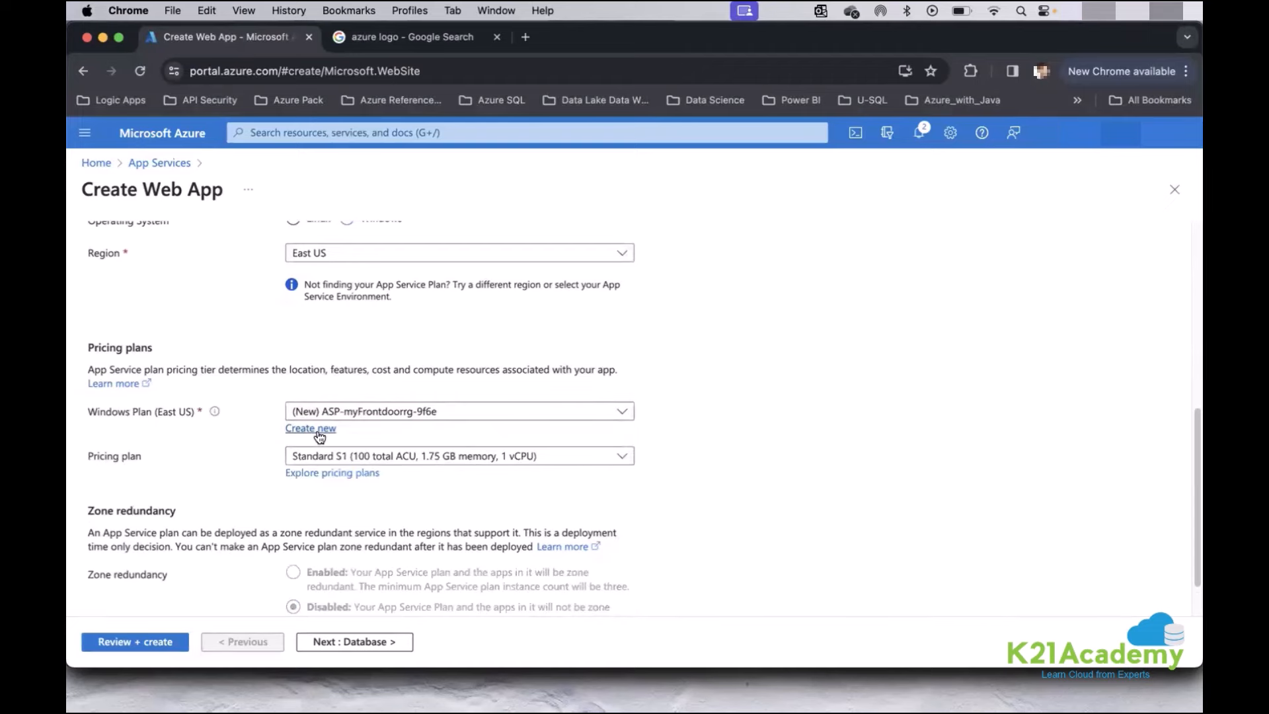
pyautogui.click(348, 473)
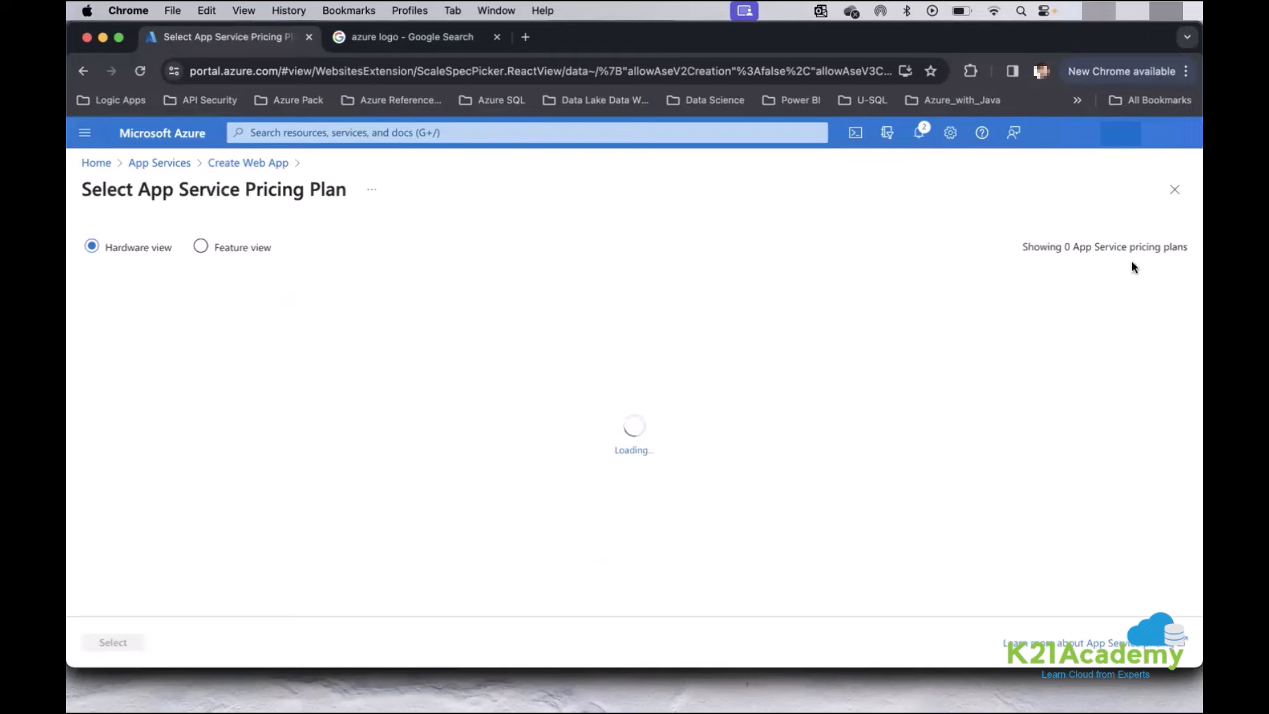
pyautogui.click(1171, 193)
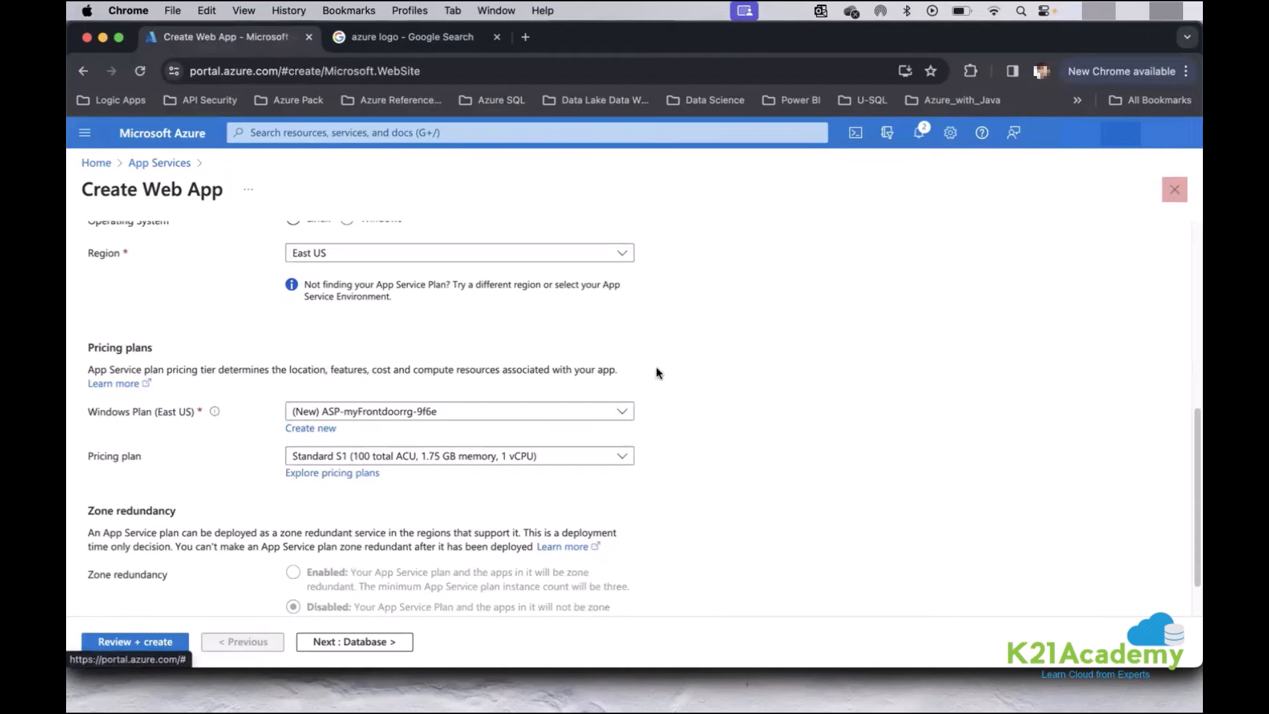
# Create a new App Service plan named myfdappeastus for the web app.
pyautogui.scroll(-2, 717, 463)
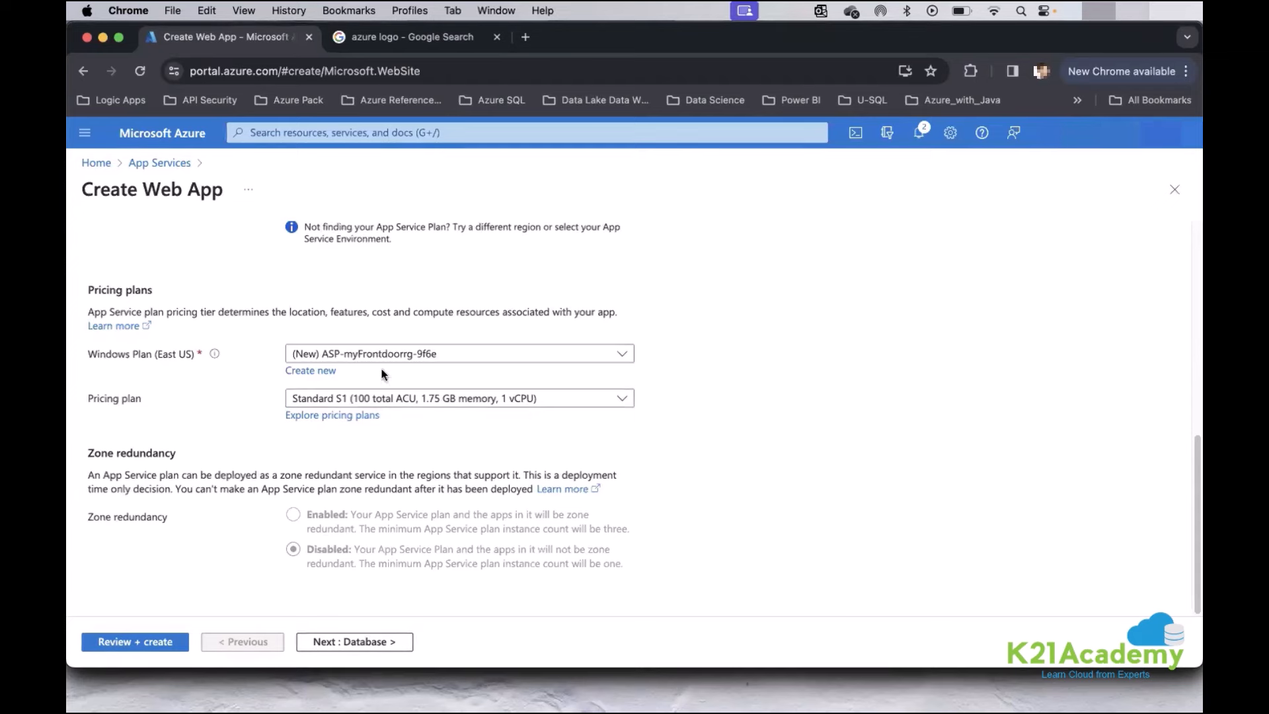
pyautogui.click(323, 372)
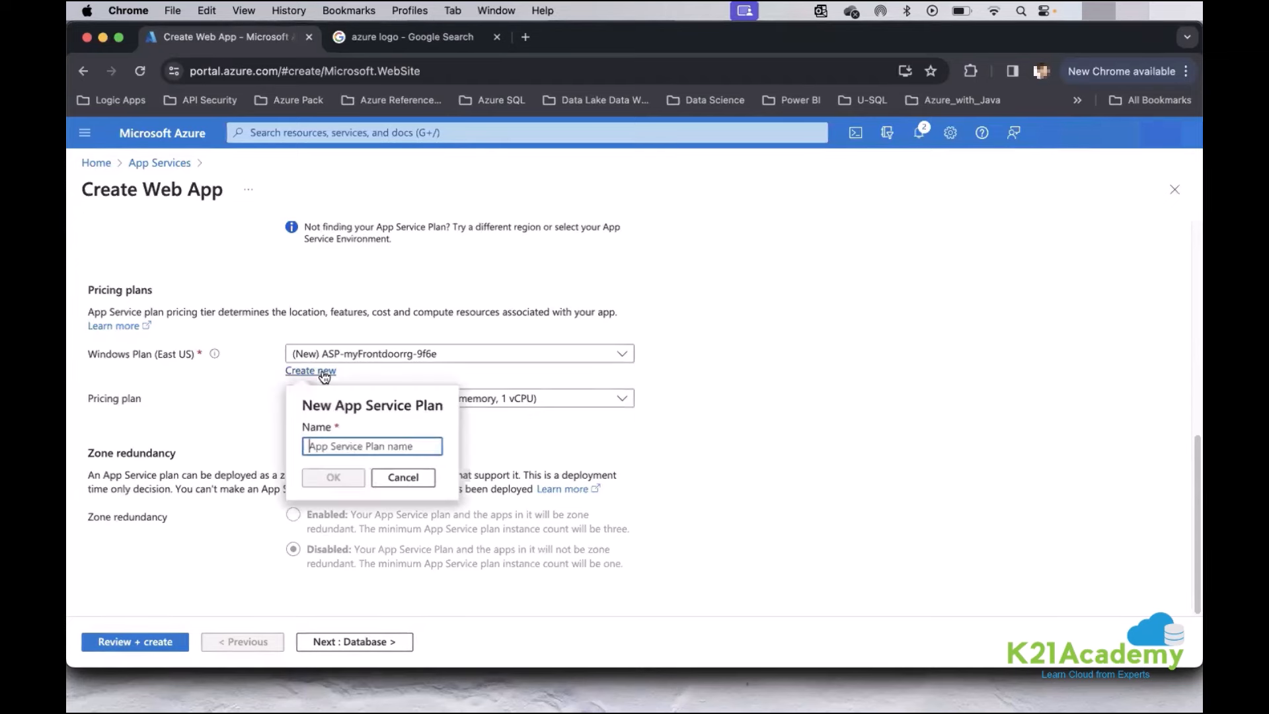
pyautogui.click(362, 446)
pyautogui.write('myfdapp')
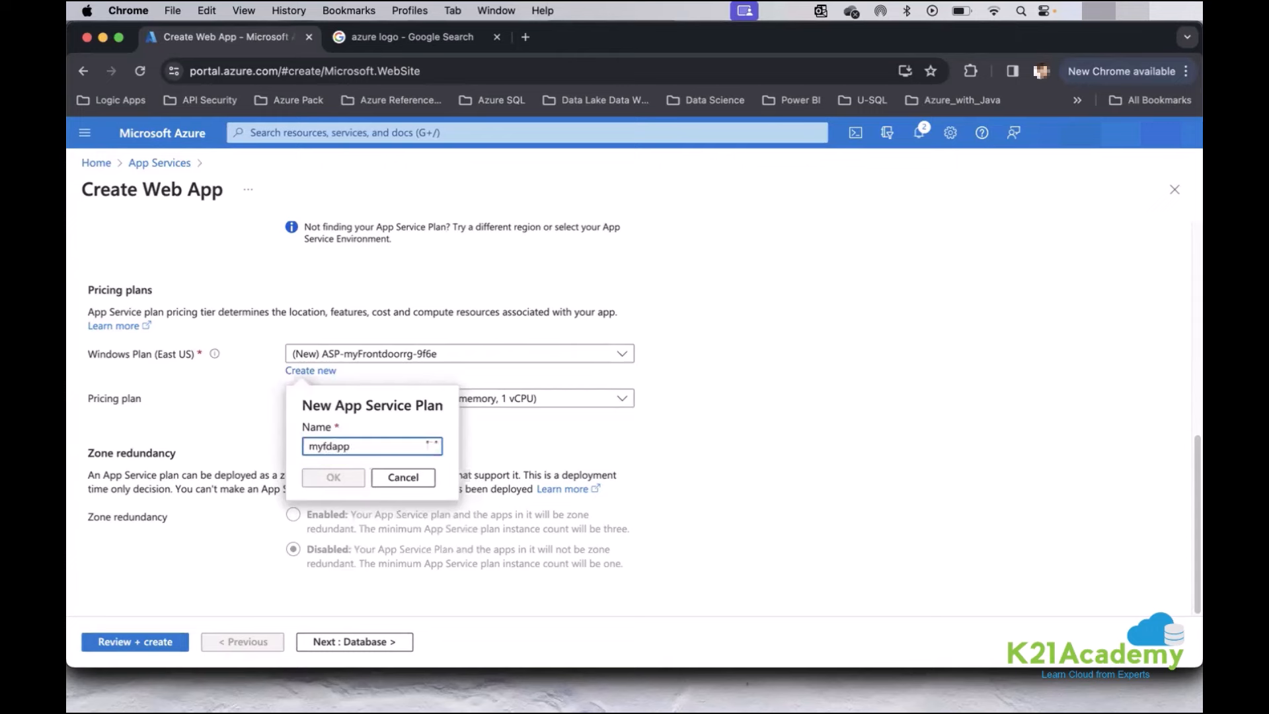
pyautogui.write('eastus')
pyautogui.click(333, 476)
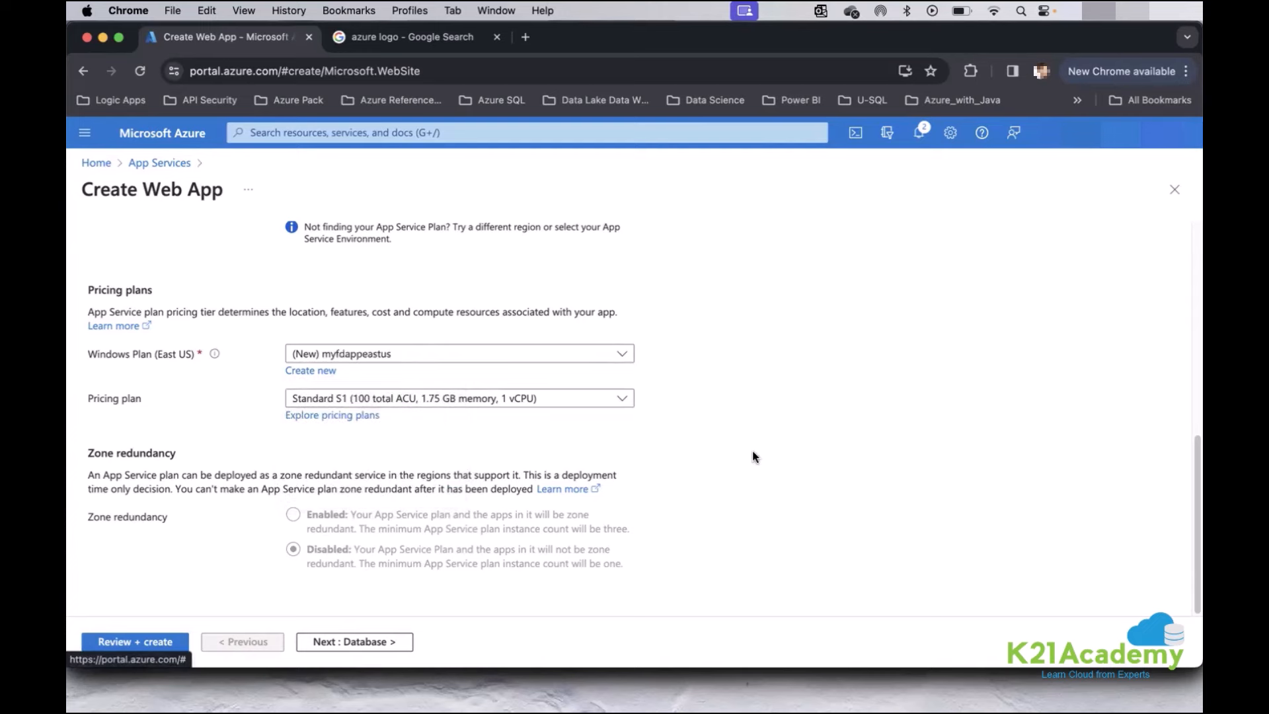
# Keep the default database, deployment and networking settings, set Application Insights to No, and create the myfdapp-01 web app.
pyautogui.scroll(10, 716, 453)
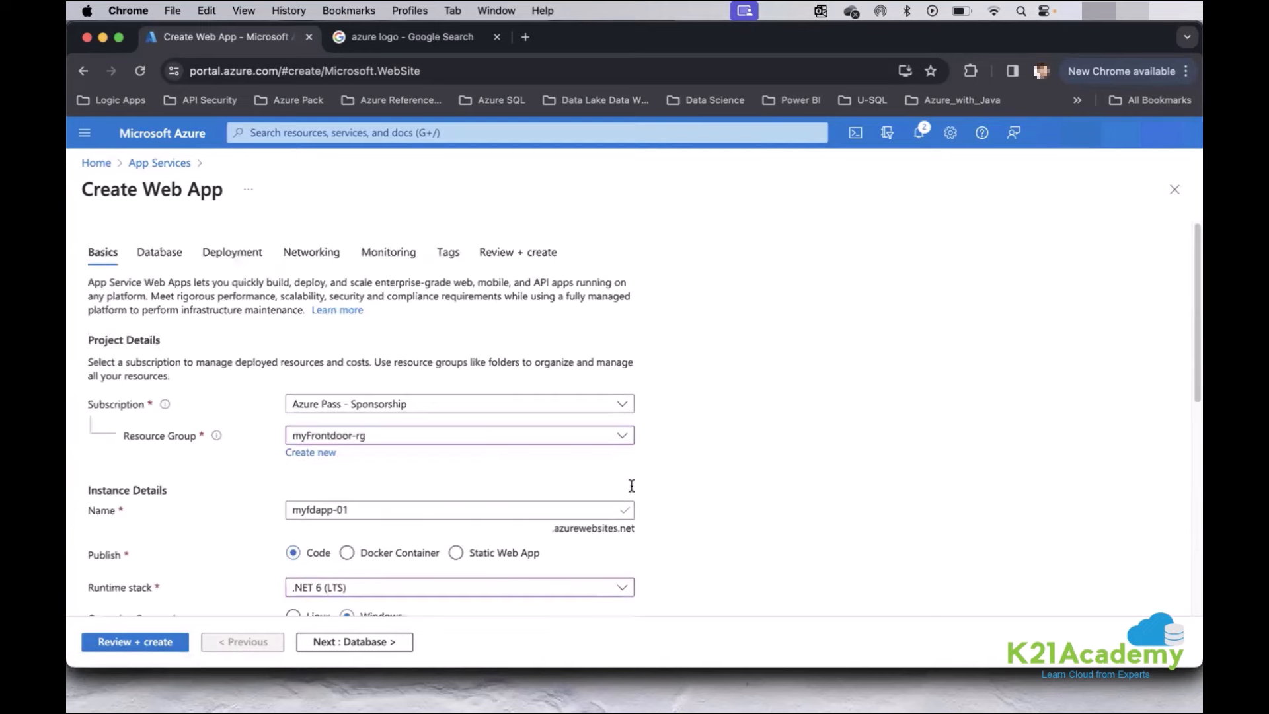
pyautogui.click(353, 638)
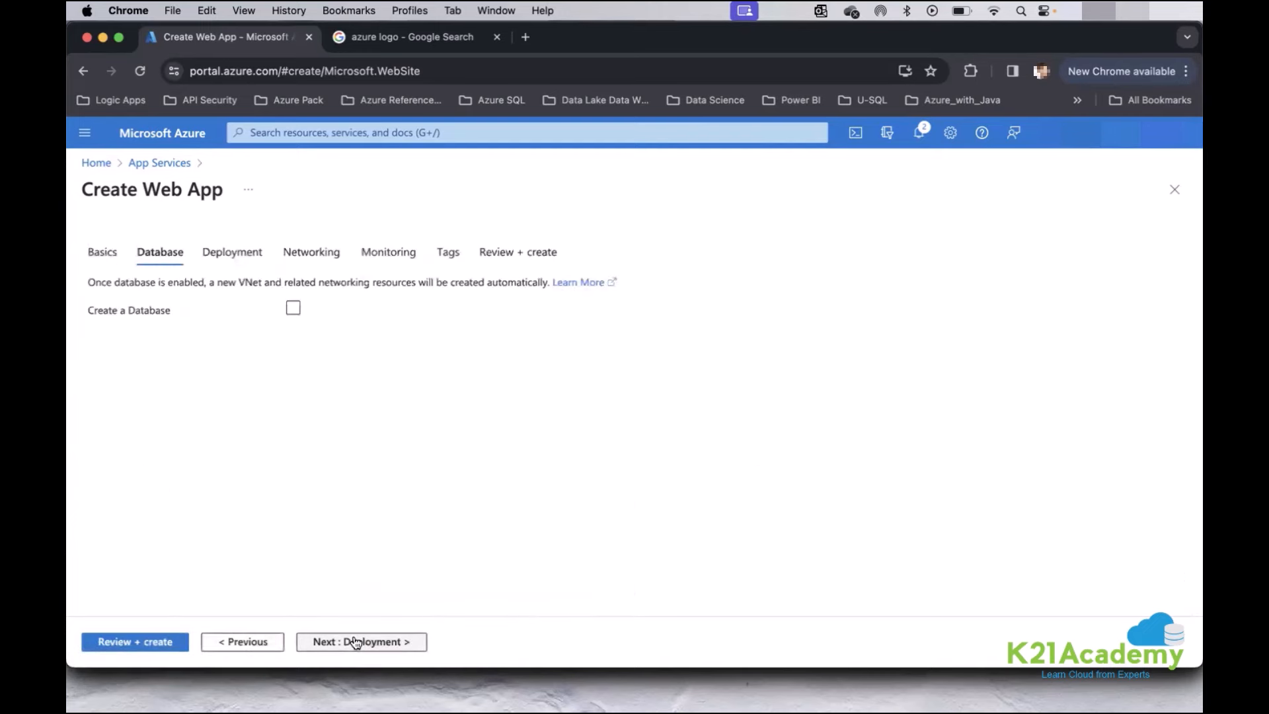
pyautogui.click(355, 641)
pyautogui.click(354, 641)
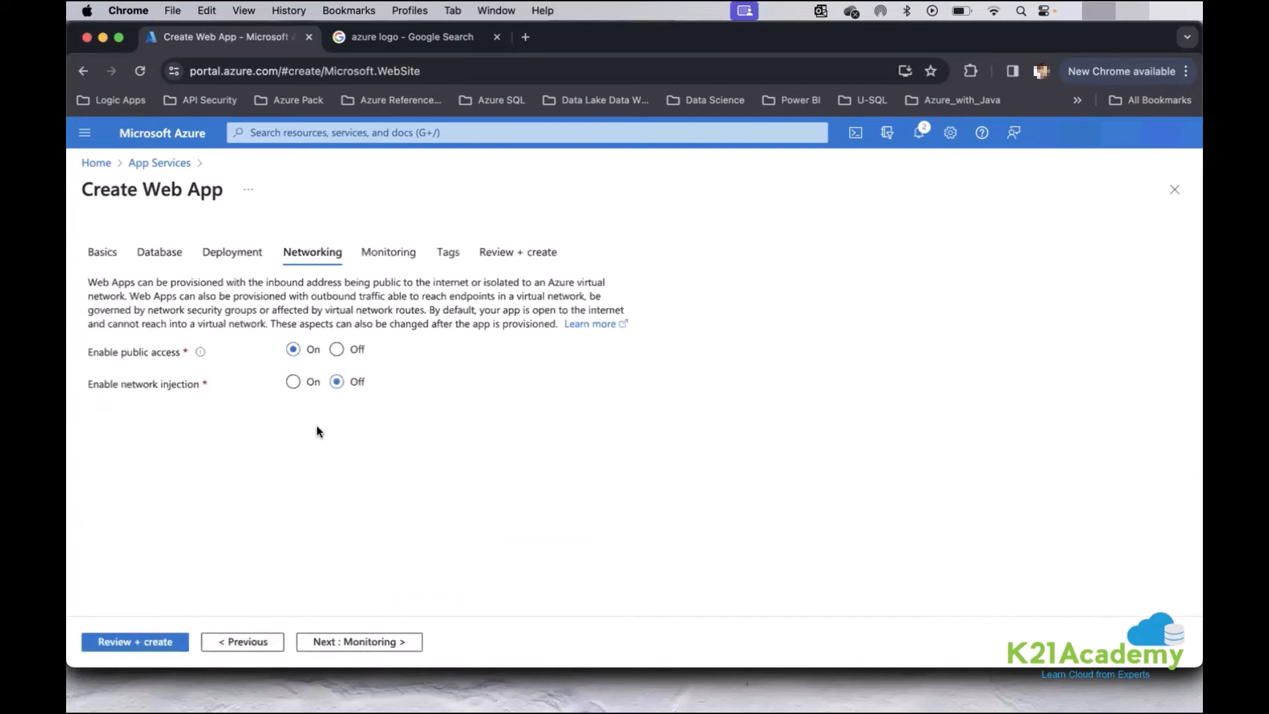
pyautogui.click(372, 642)
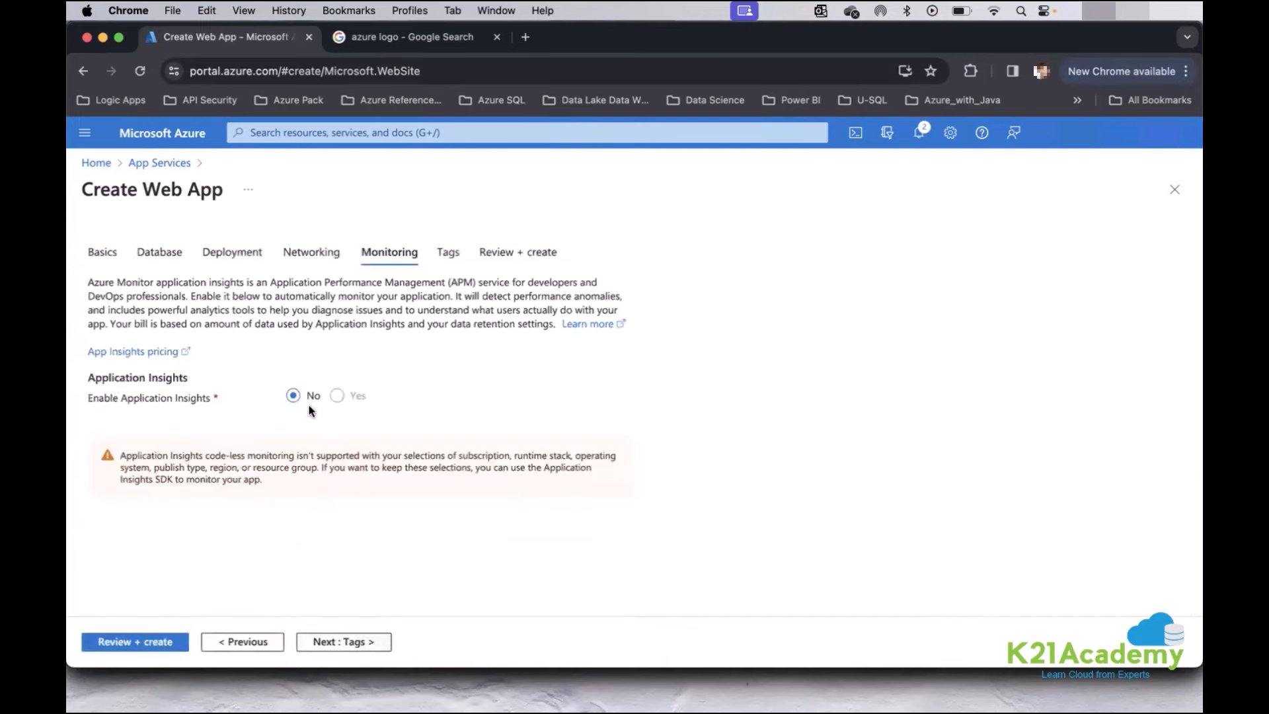
pyautogui.click(293, 395)
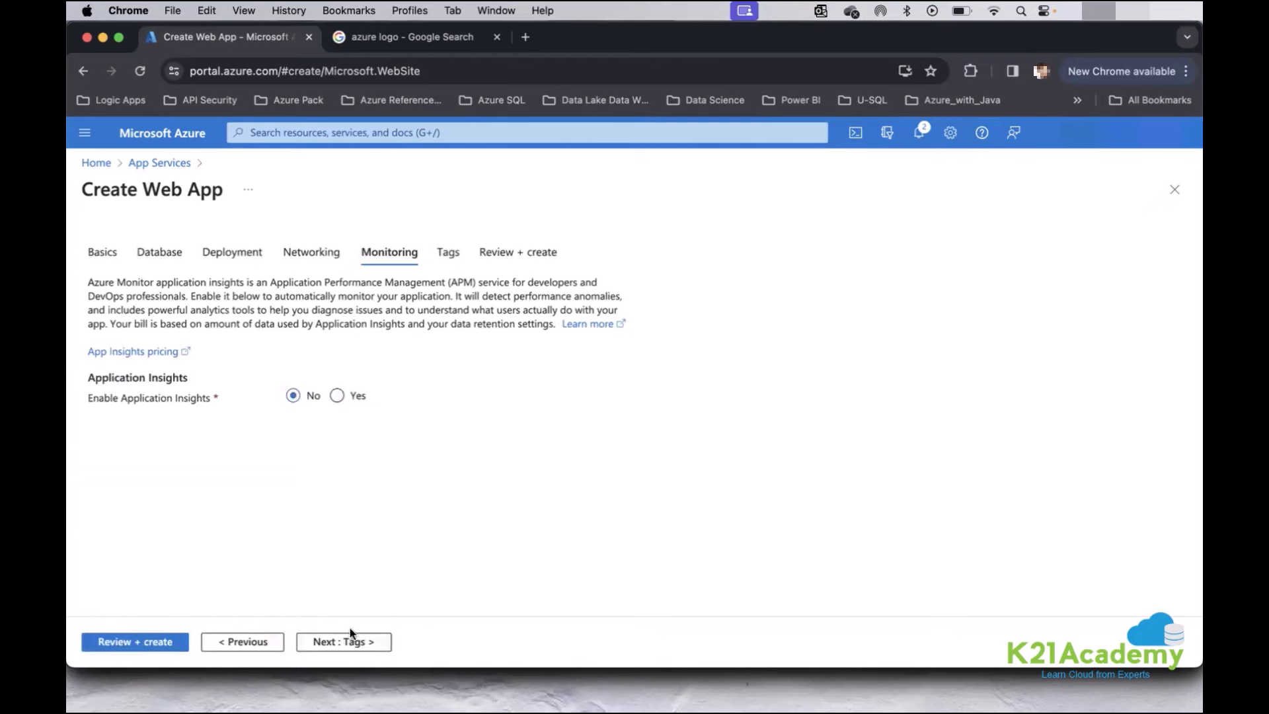
pyautogui.click(171, 643)
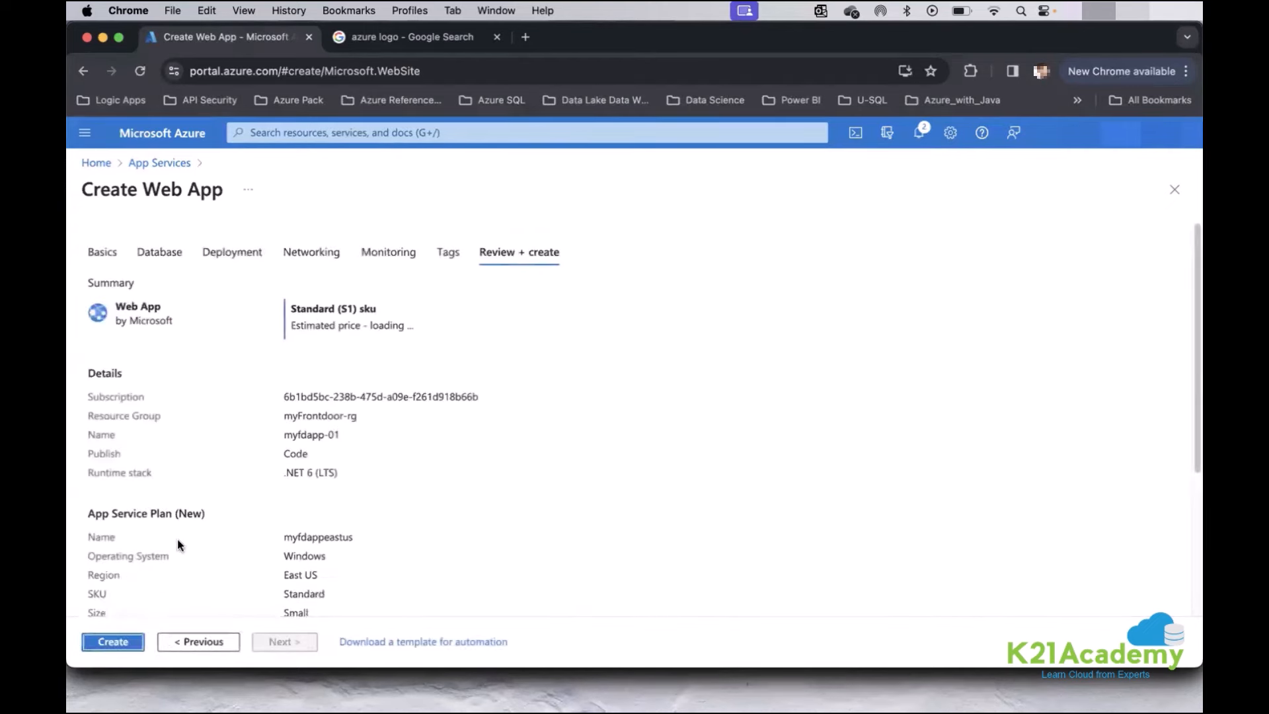
pyautogui.click(113, 643)
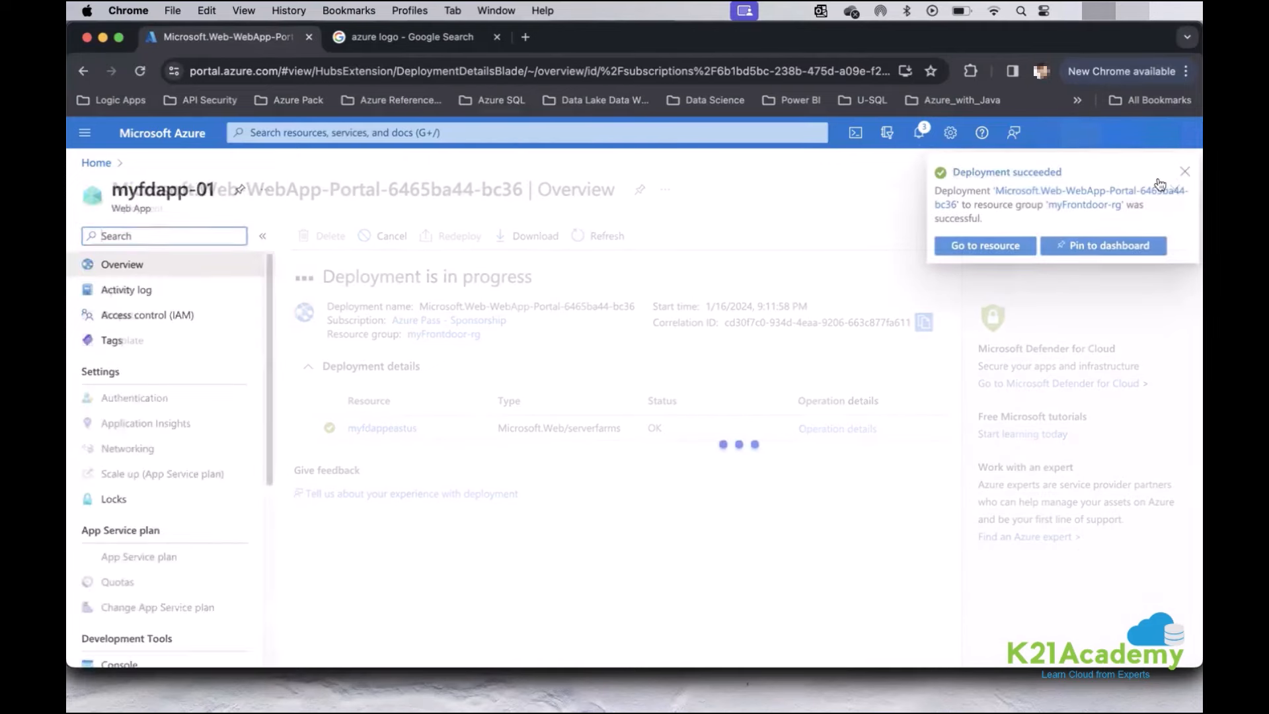
# Close the deployed web app's page and start creating another Web App from App Services.
pyautogui.click(1186, 173)
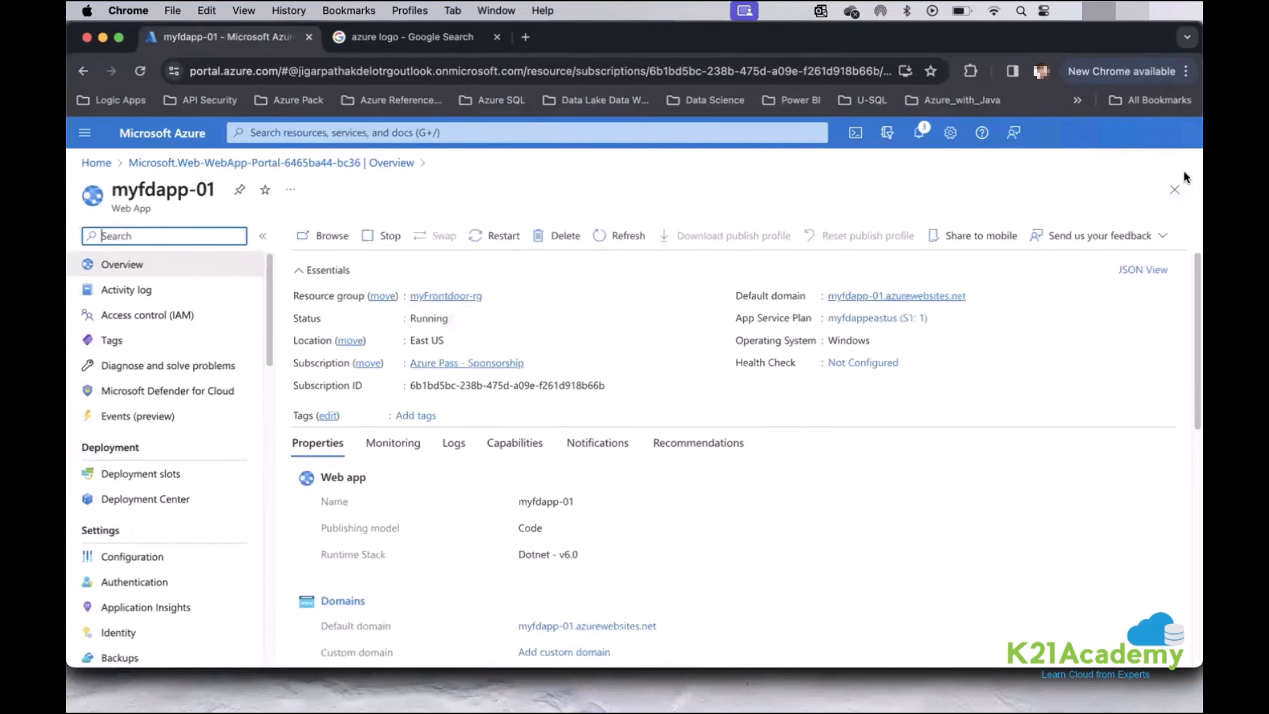
pyautogui.click(1181, 187)
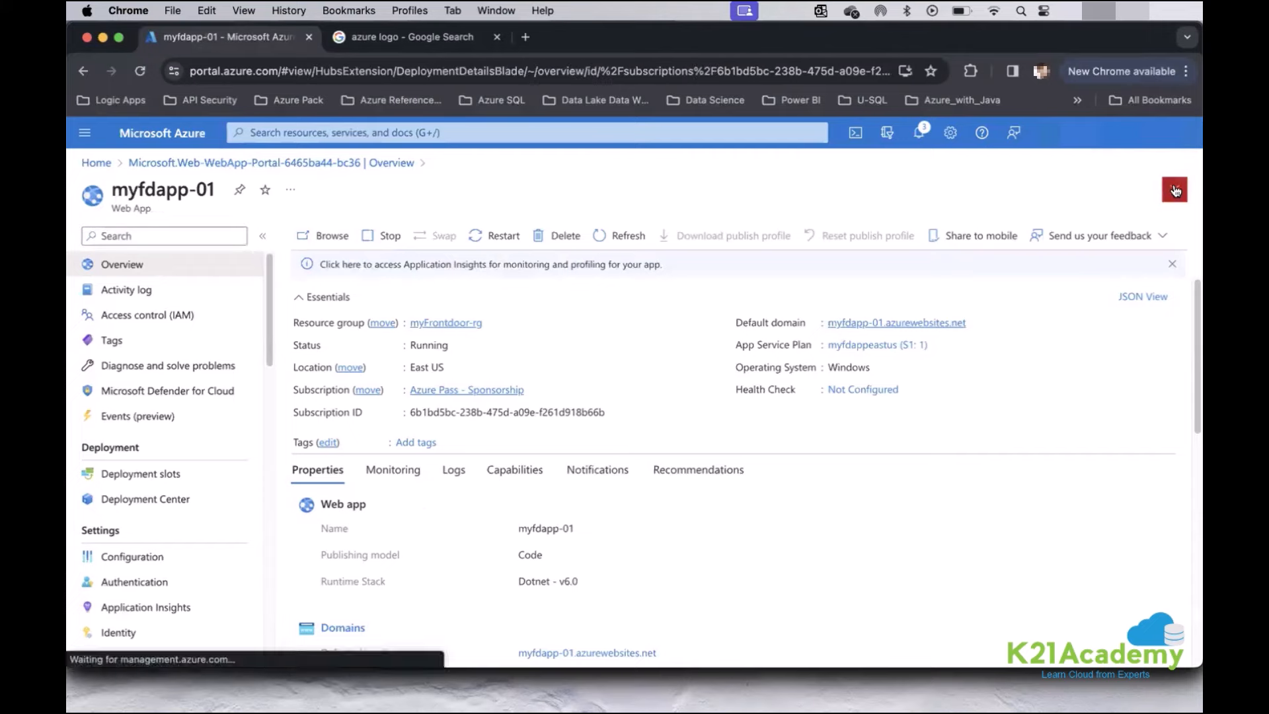
pyautogui.click(608, 131)
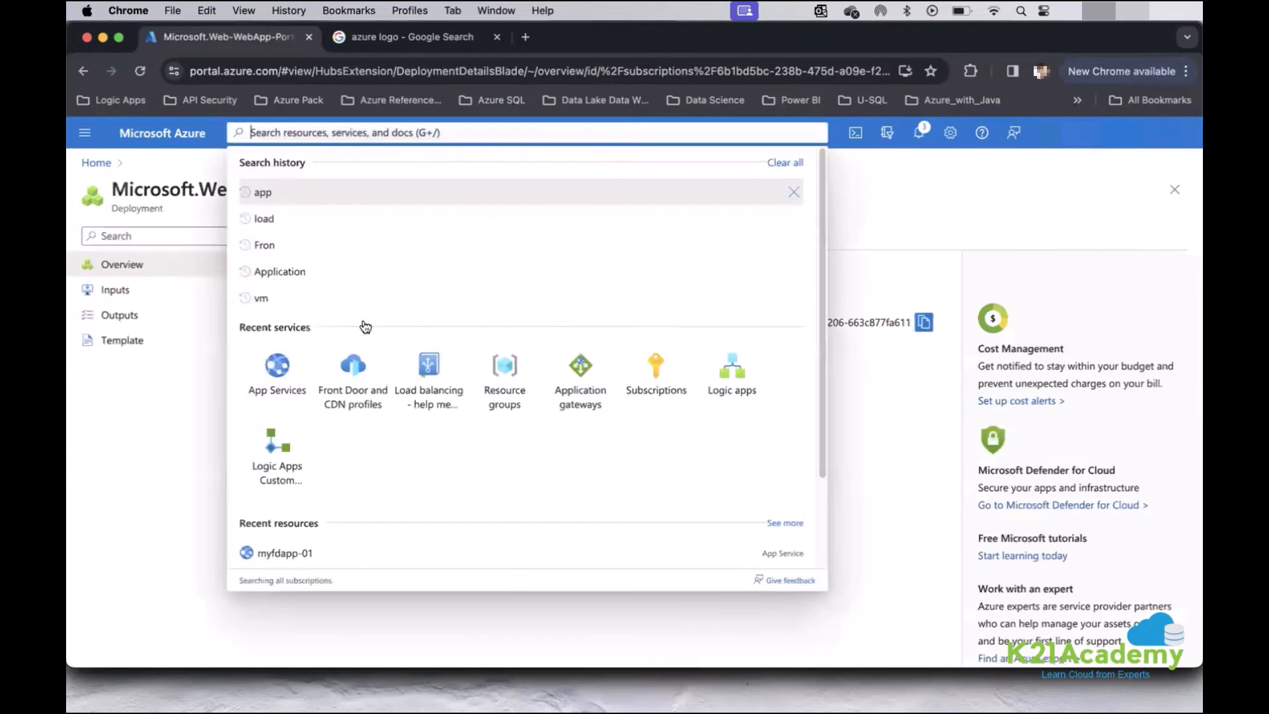
pyautogui.click(289, 362)
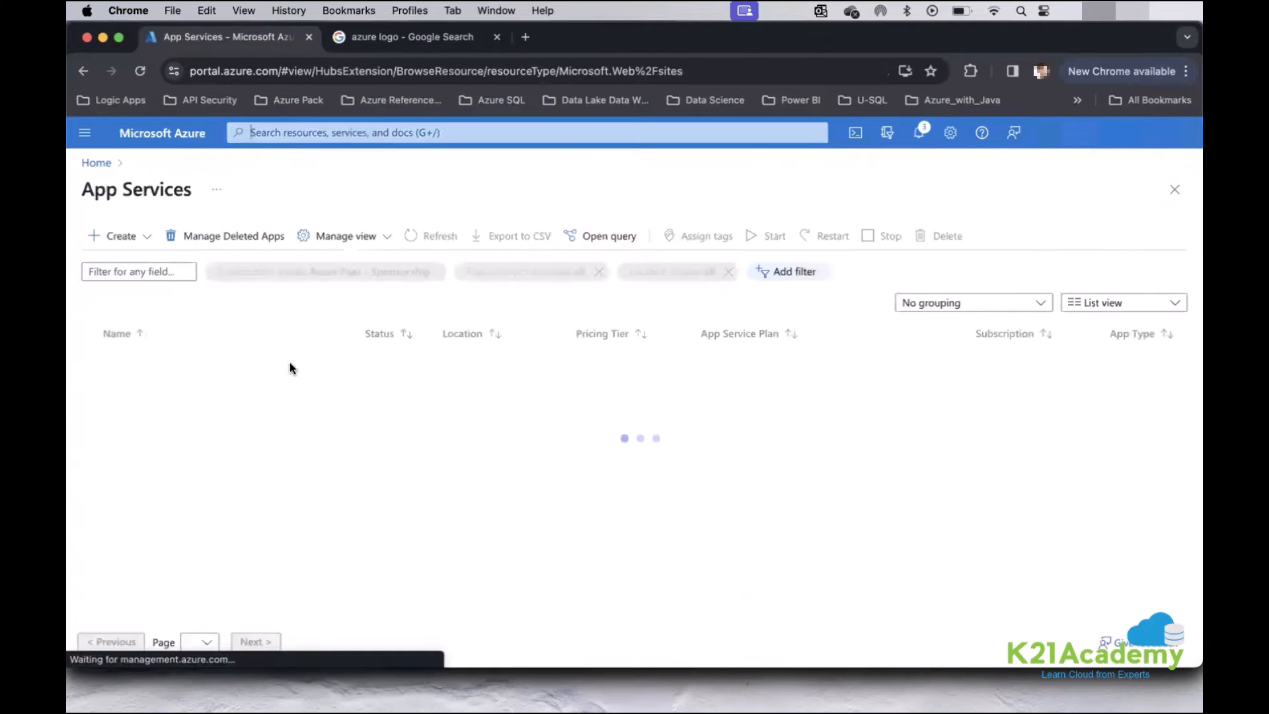
pyautogui.click(132, 236)
# Assign the second web app to the myFrontdoor-rg resource group and name it myfdapp-02.
pyautogui.click(348, 437)
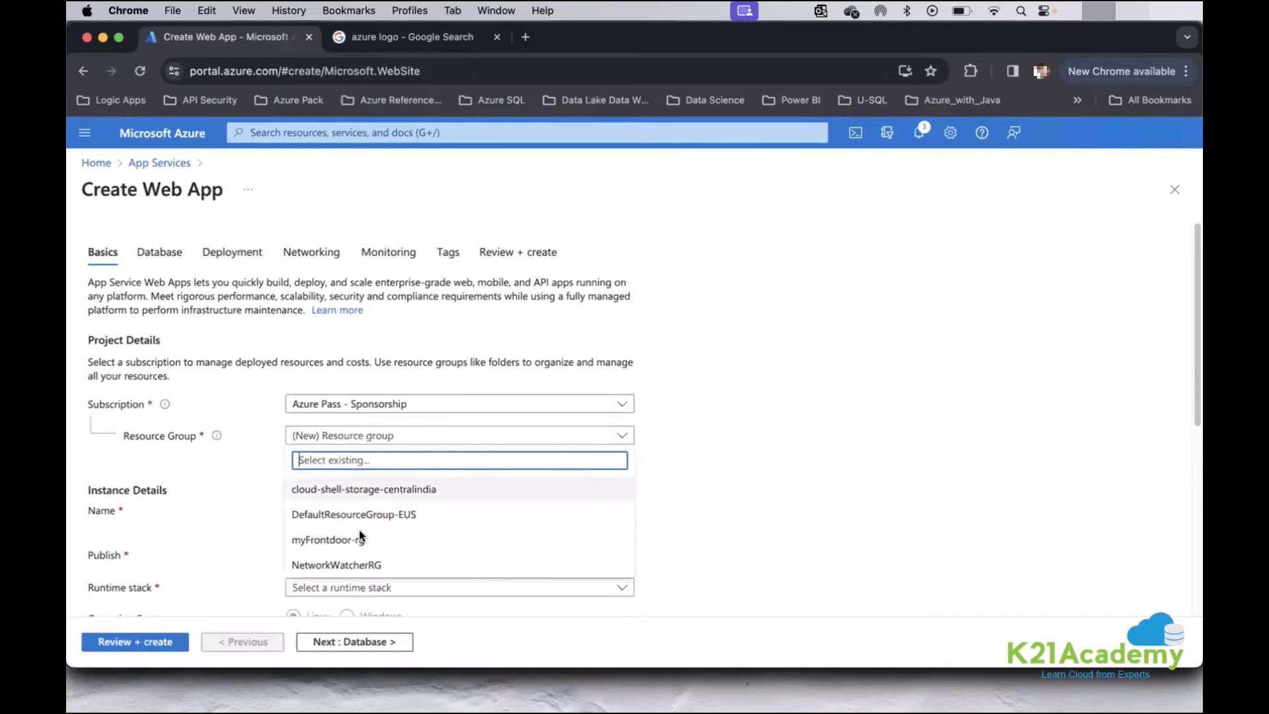
pyautogui.click(356, 538)
pyautogui.click(355, 510)
pyautogui.write('m')
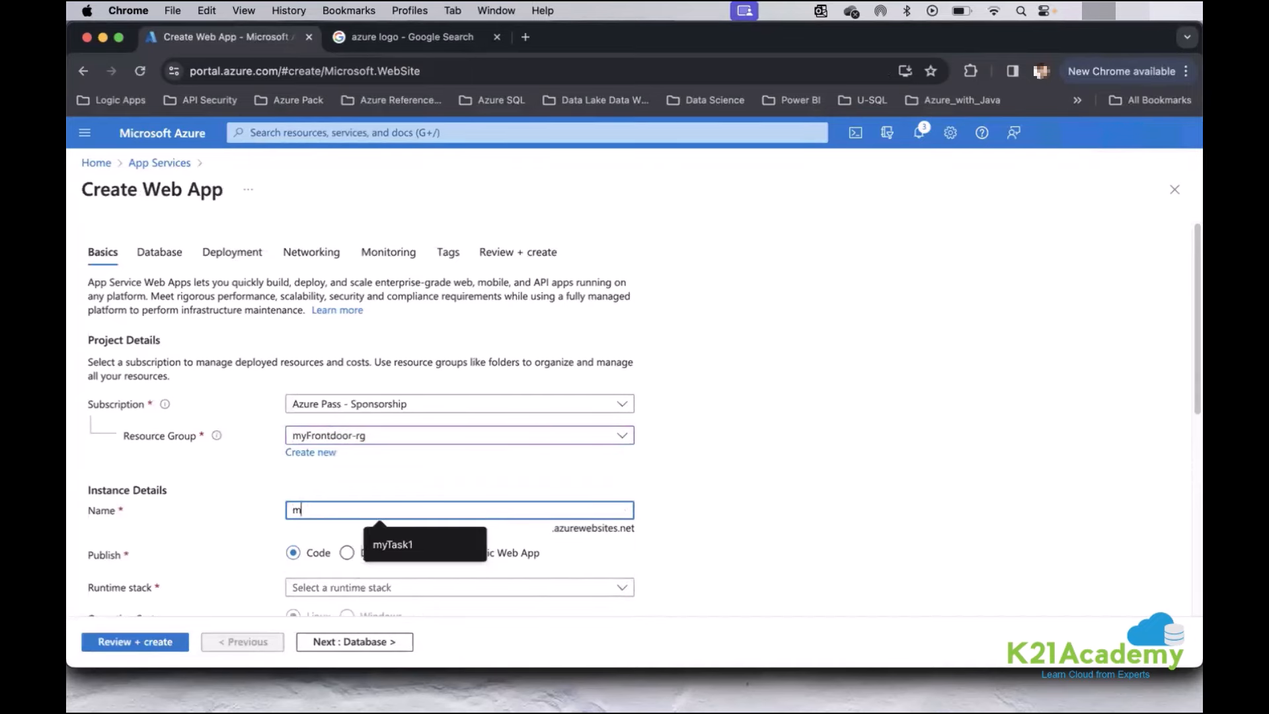
pyautogui.write('yfdapp')
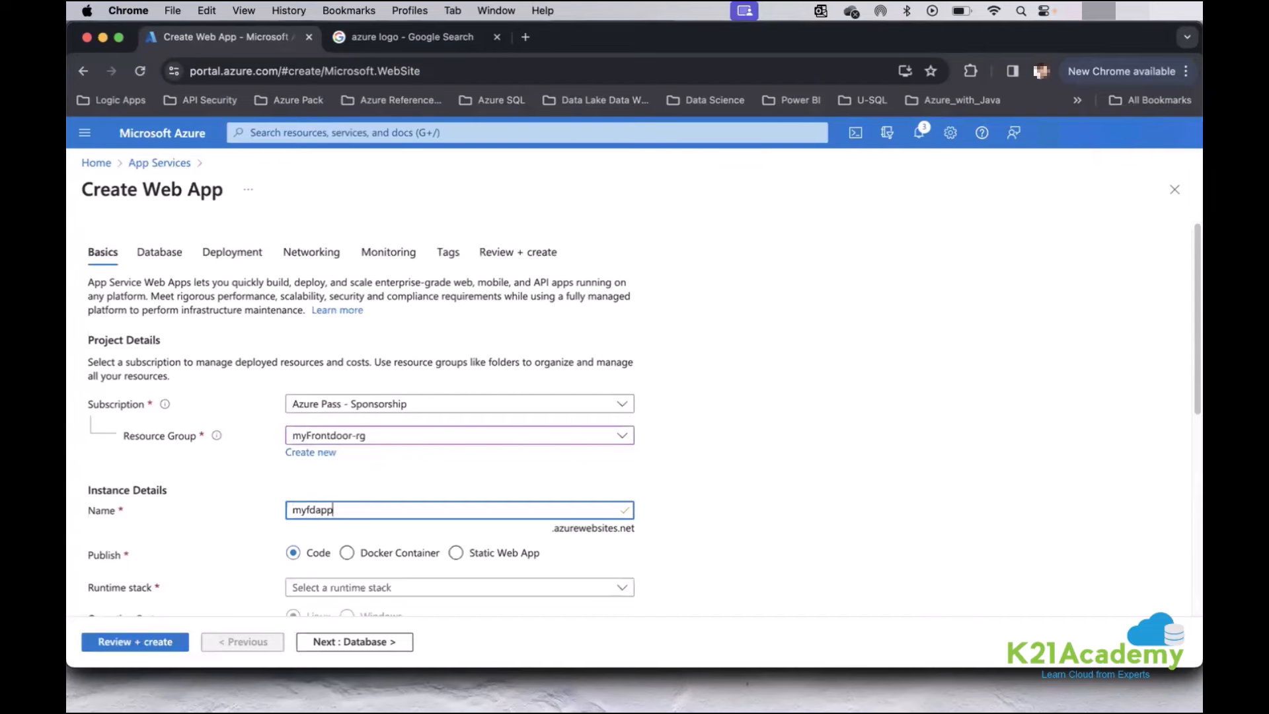
pyautogui.write('-02')
# Try to choose a region for the web app and reload the creation page.
pyautogui.scroll(-2, 471, 500)
pyautogui.scroll(-2, 472, 504)
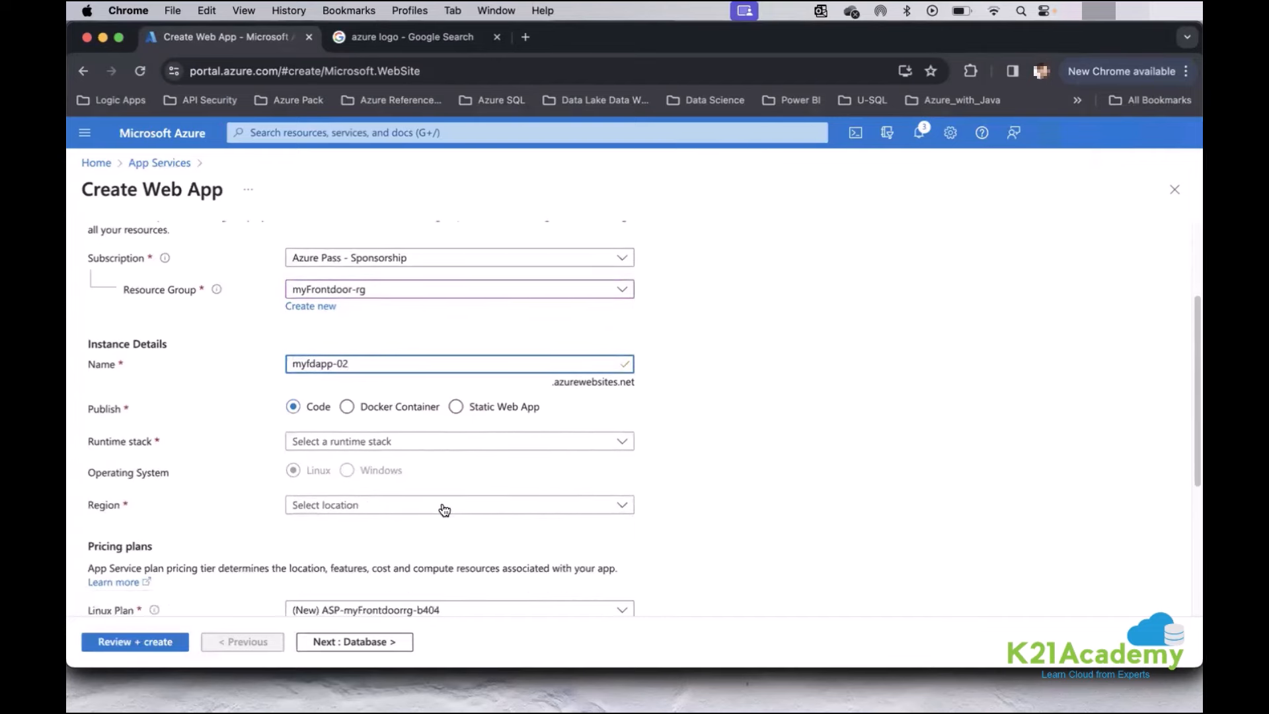
pyautogui.click(444, 508)
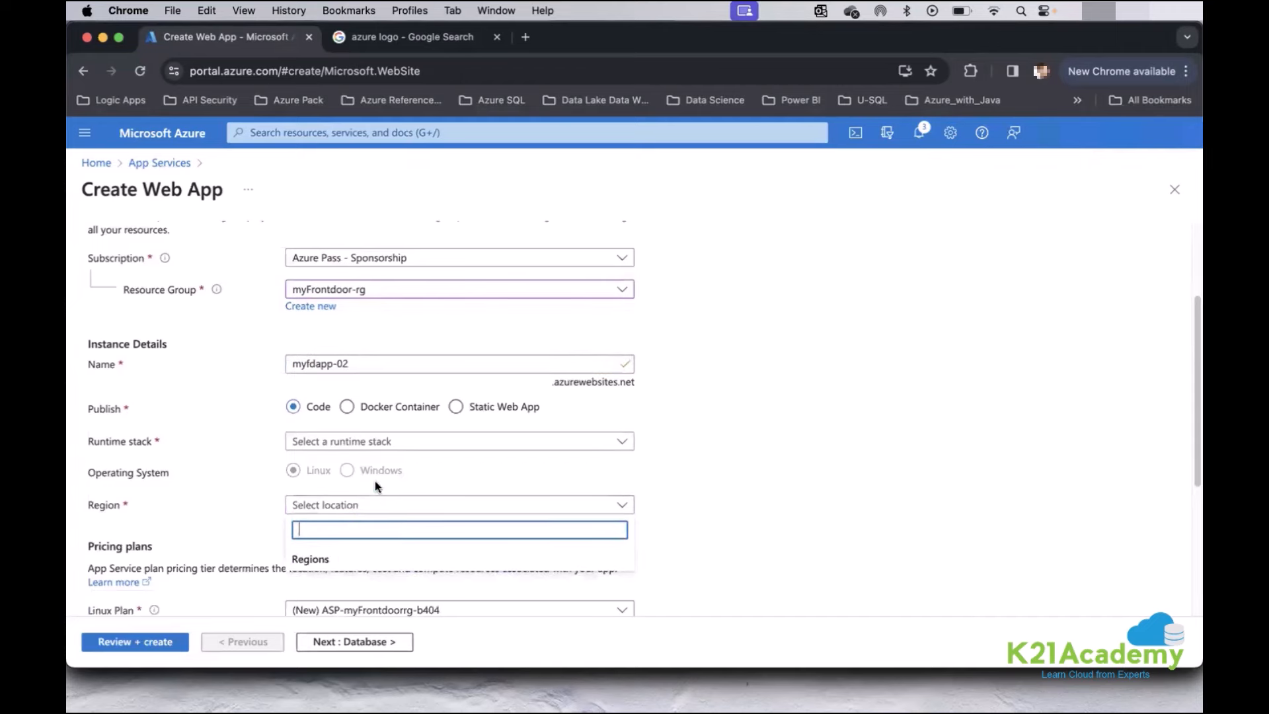
pyautogui.press('super+r')
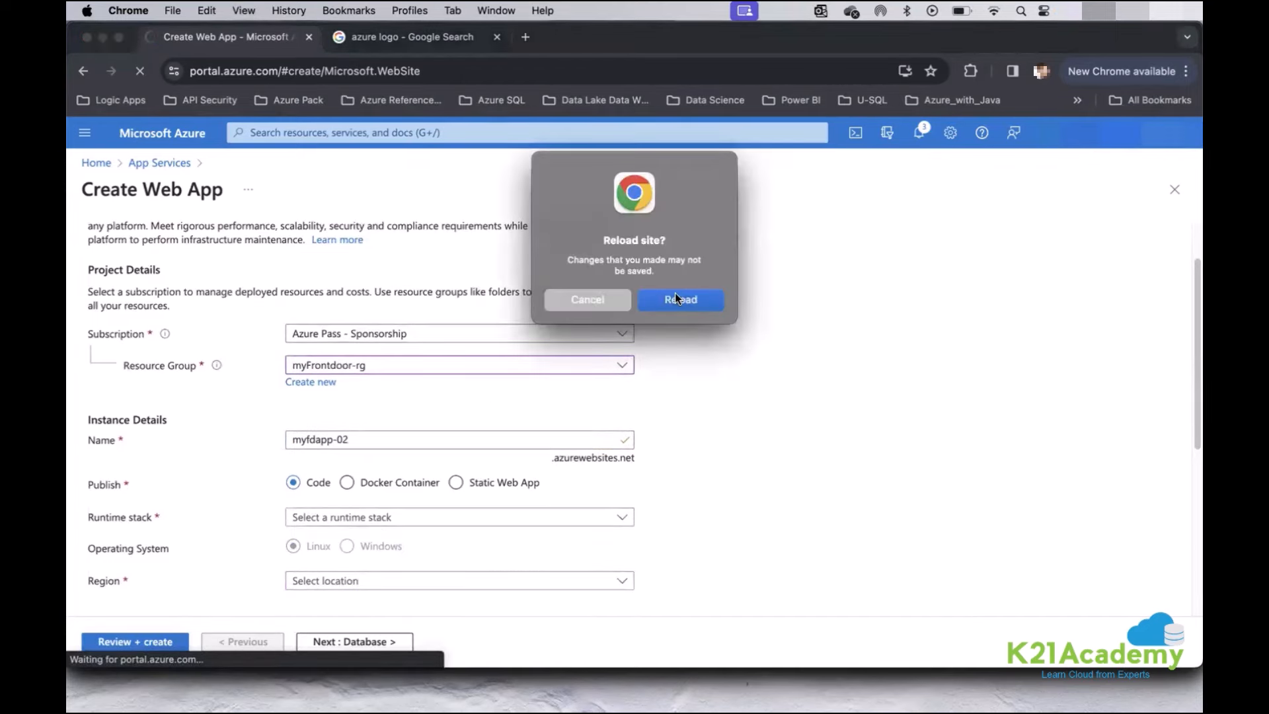
pyautogui.click(675, 298)
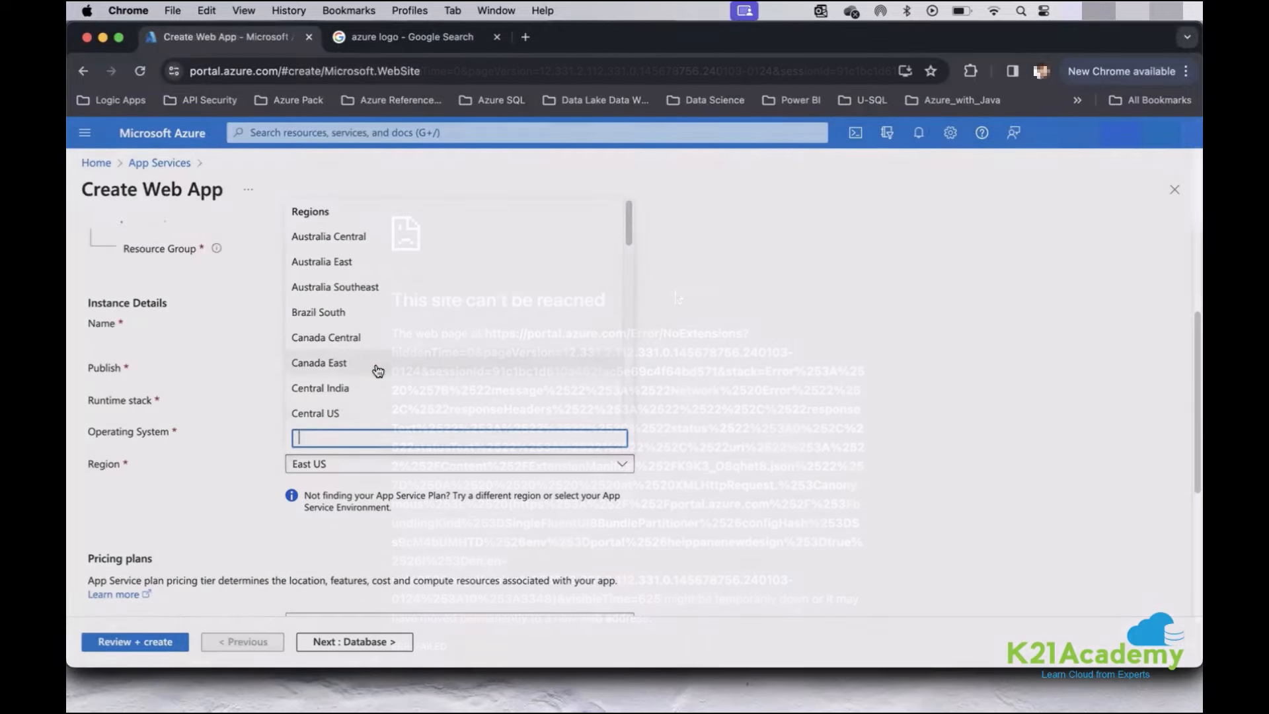
# Set the web app's region to Central US and create a new App Service plan named myfdapp02plan.
pyautogui.click(369, 412)
pyautogui.scroll(-3, 732, 458)
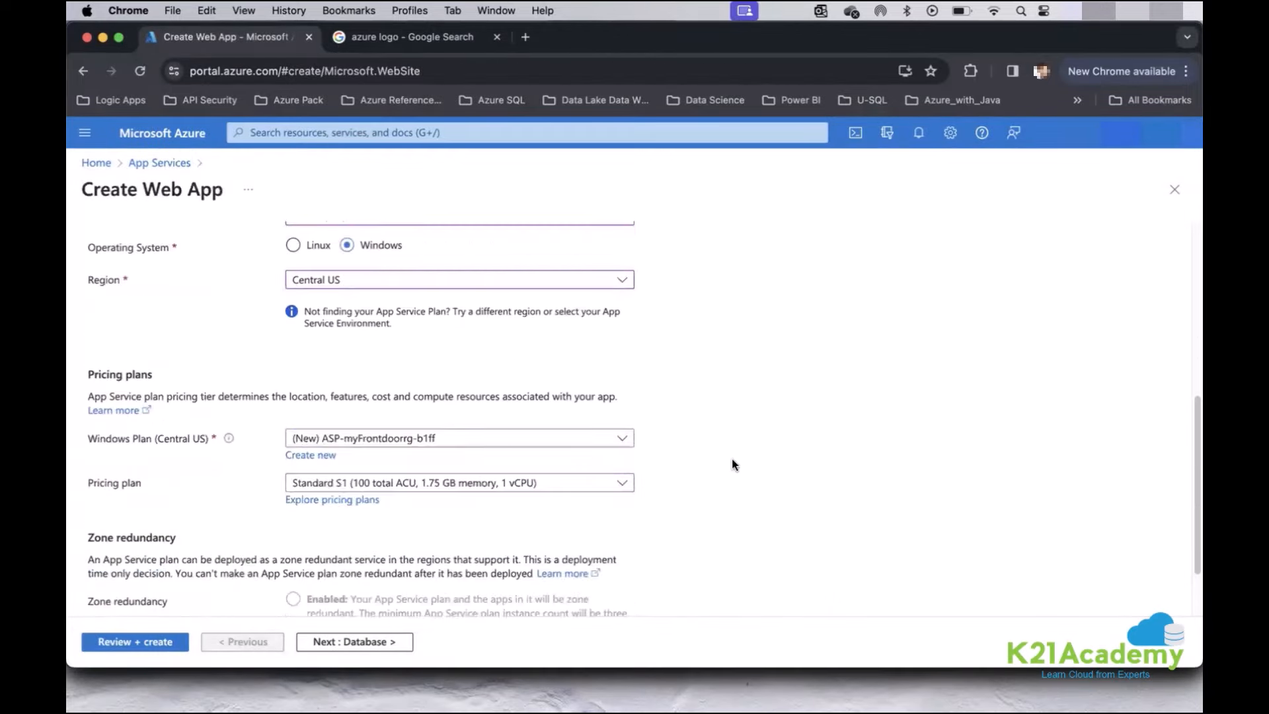
pyautogui.click(320, 461)
pyautogui.click(360, 537)
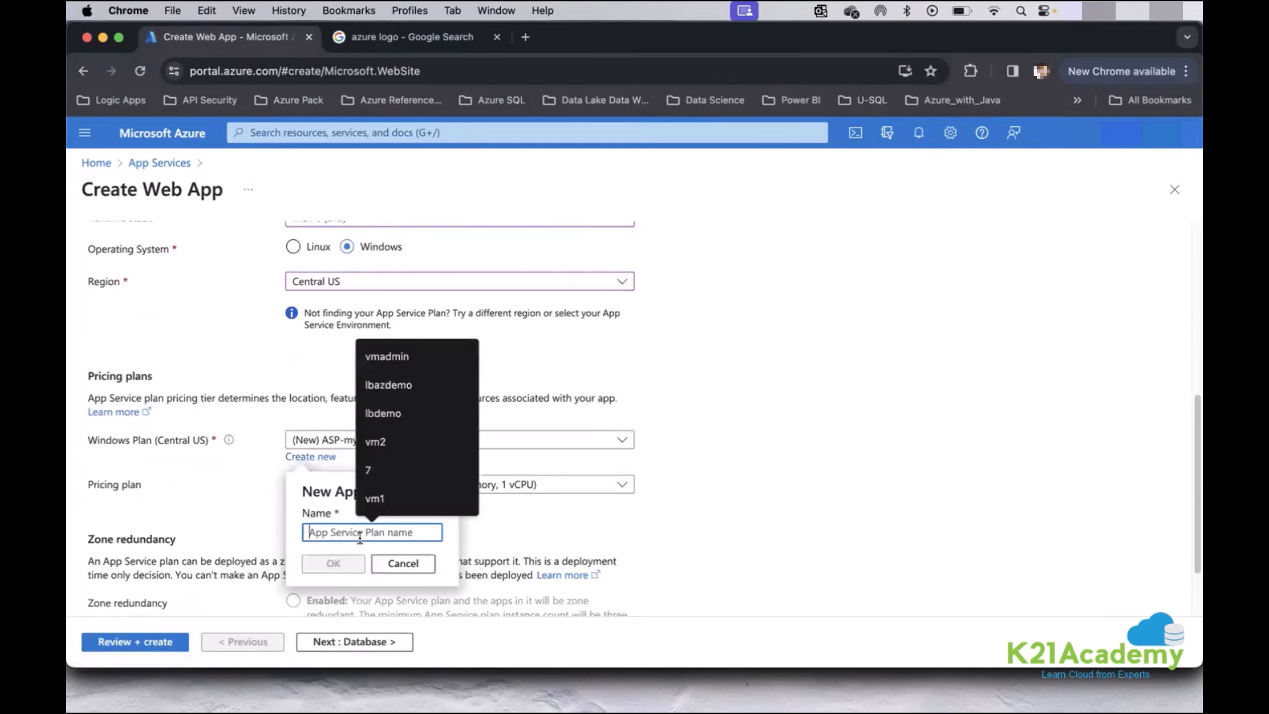
pyautogui.write('myfdapp')
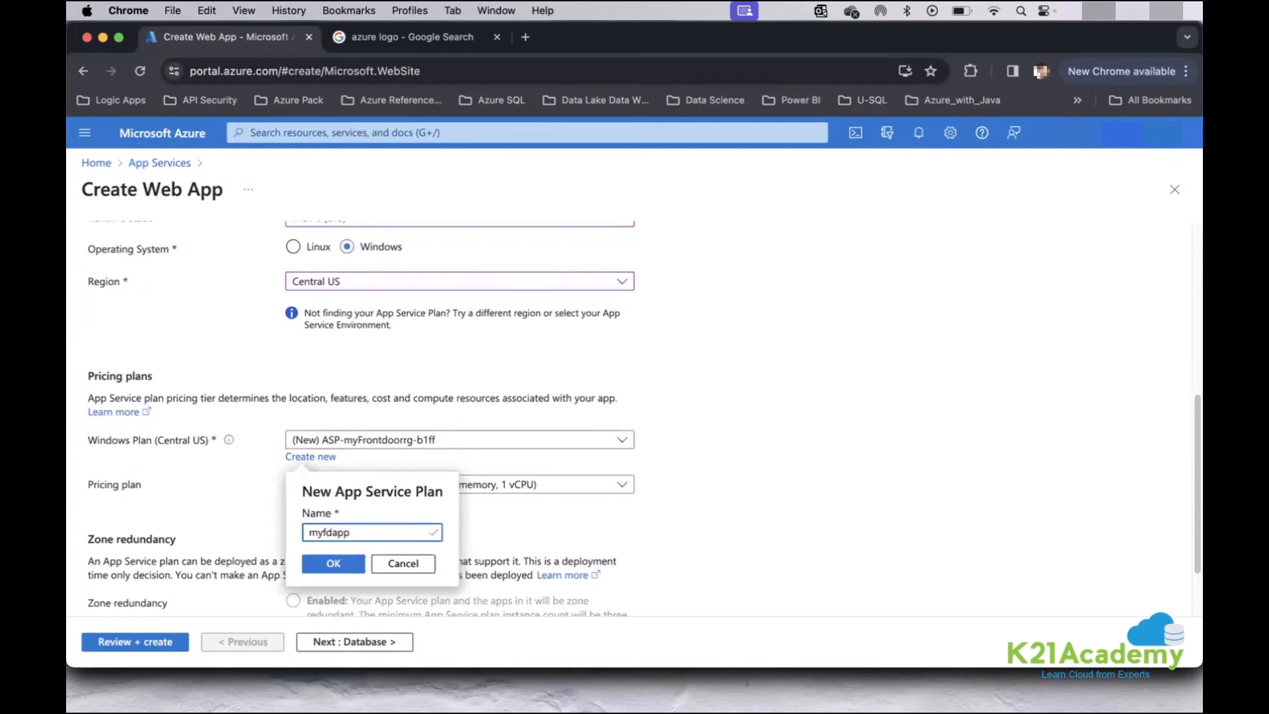
pyautogui.write('02plan')
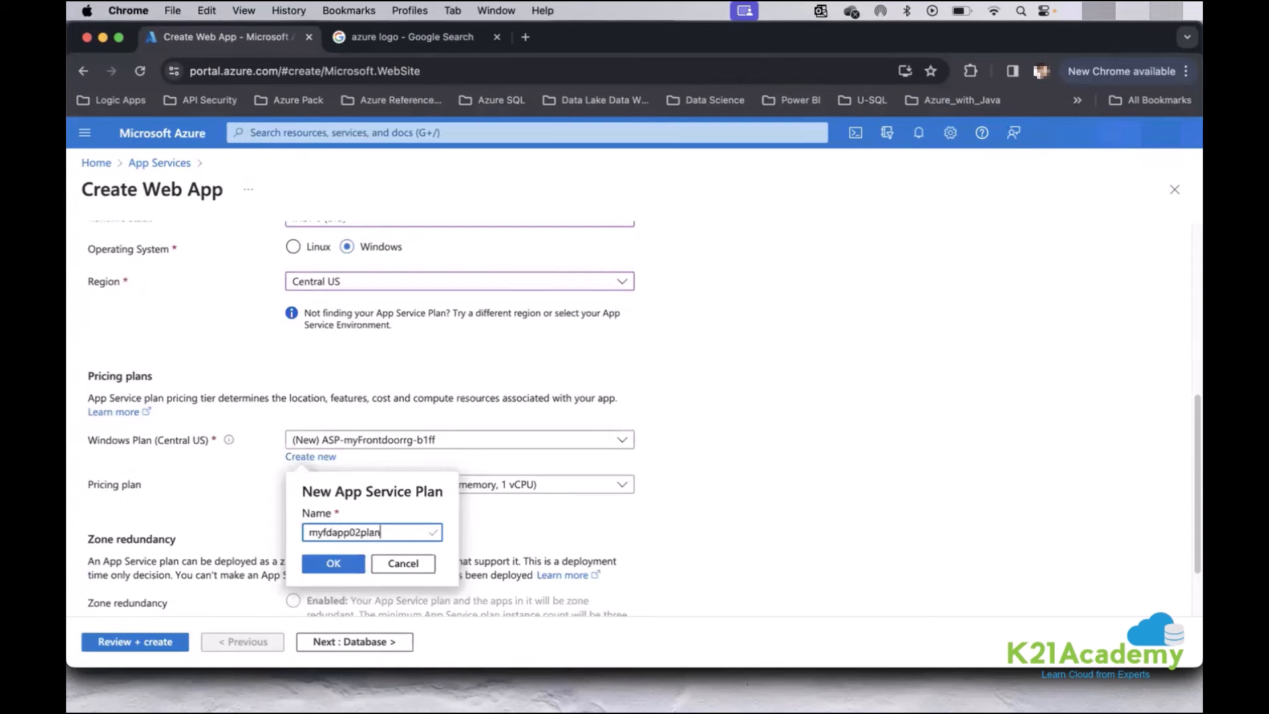
pyautogui.click(334, 563)
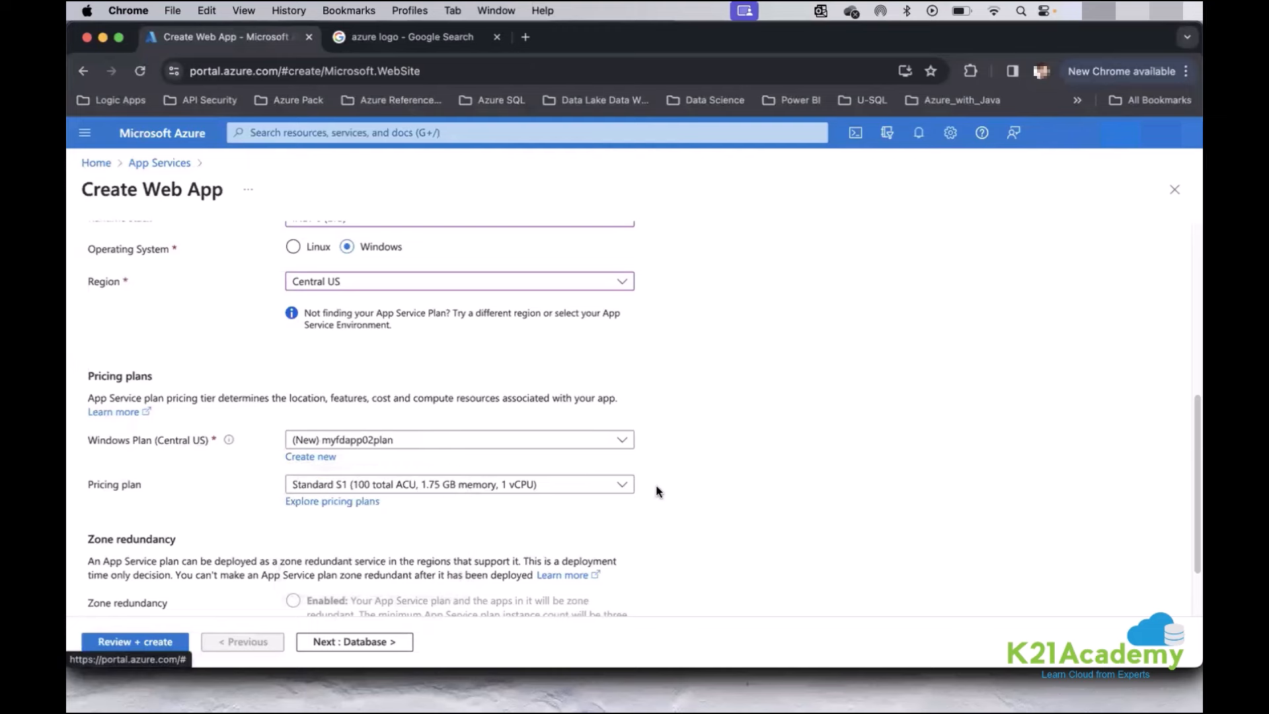
# Leave the database, deployment and networking settings at their defaults, disable Application Insights, and create the myfdapp-02 web app.
pyautogui.scroll(-3, 686, 488)
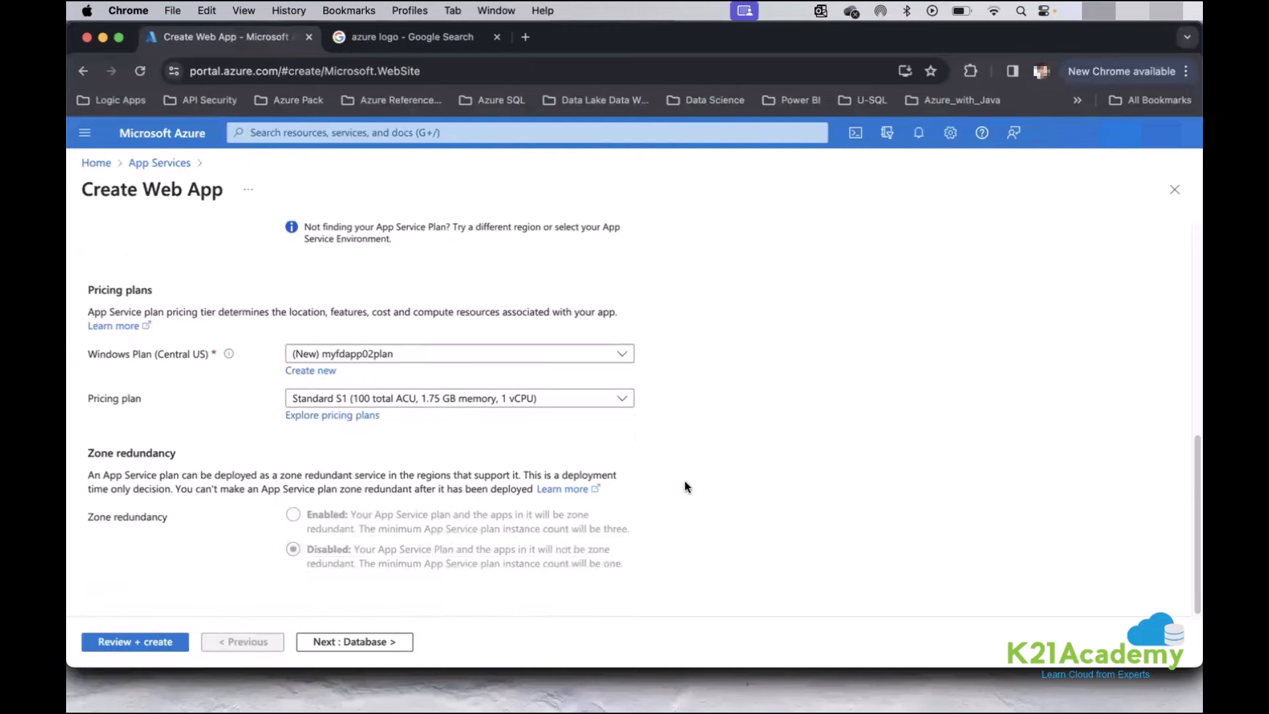
pyautogui.click(385, 646)
pyautogui.click(383, 642)
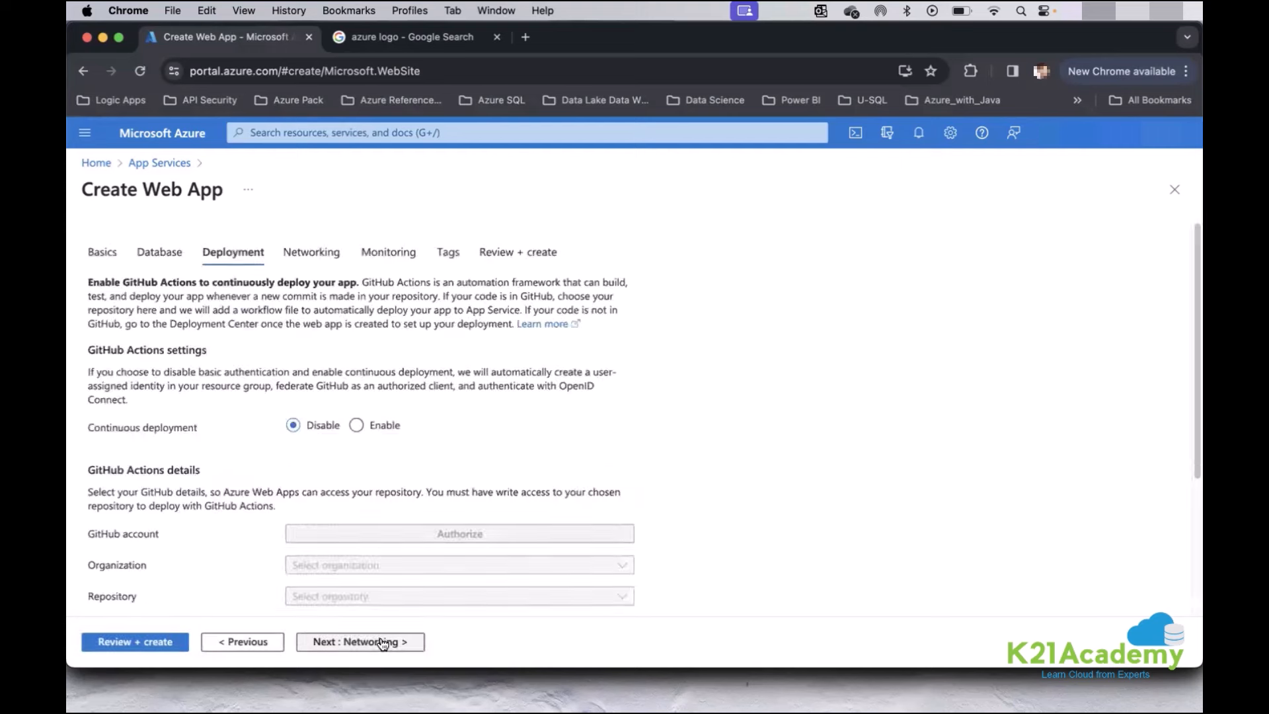
pyautogui.click(382, 642)
pyautogui.click(380, 638)
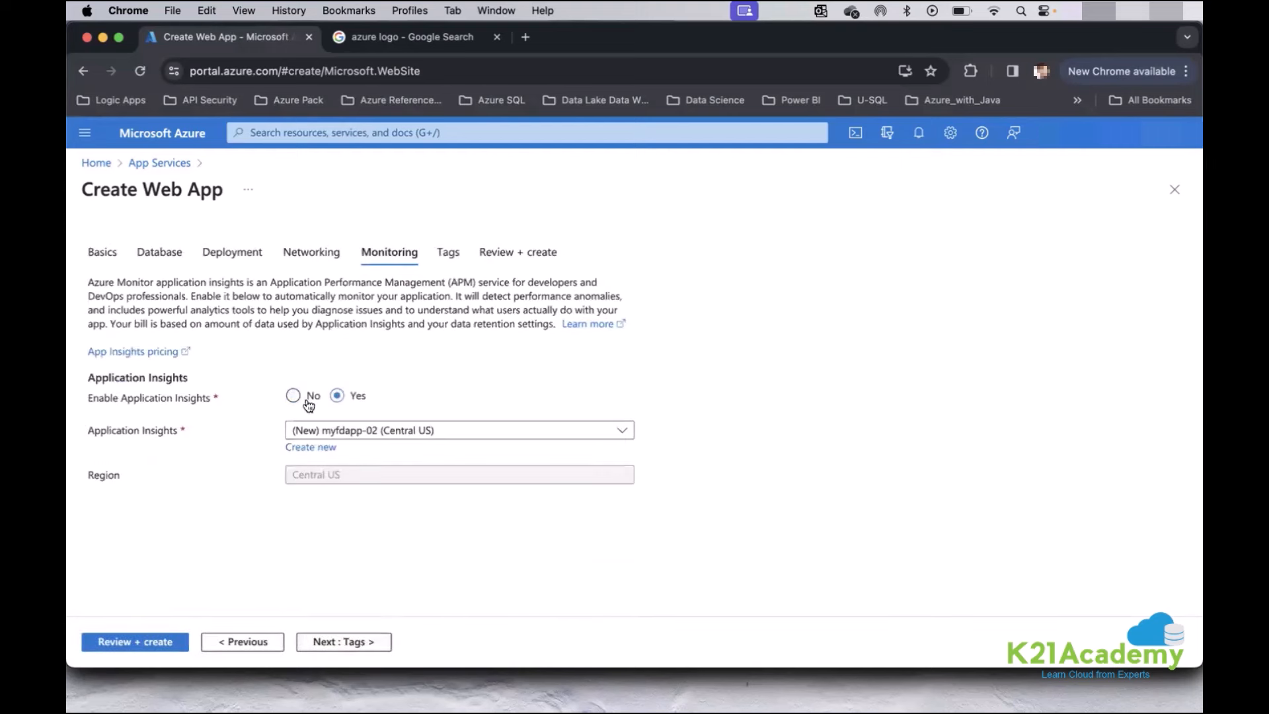
pyautogui.click(308, 399)
pyautogui.click(142, 643)
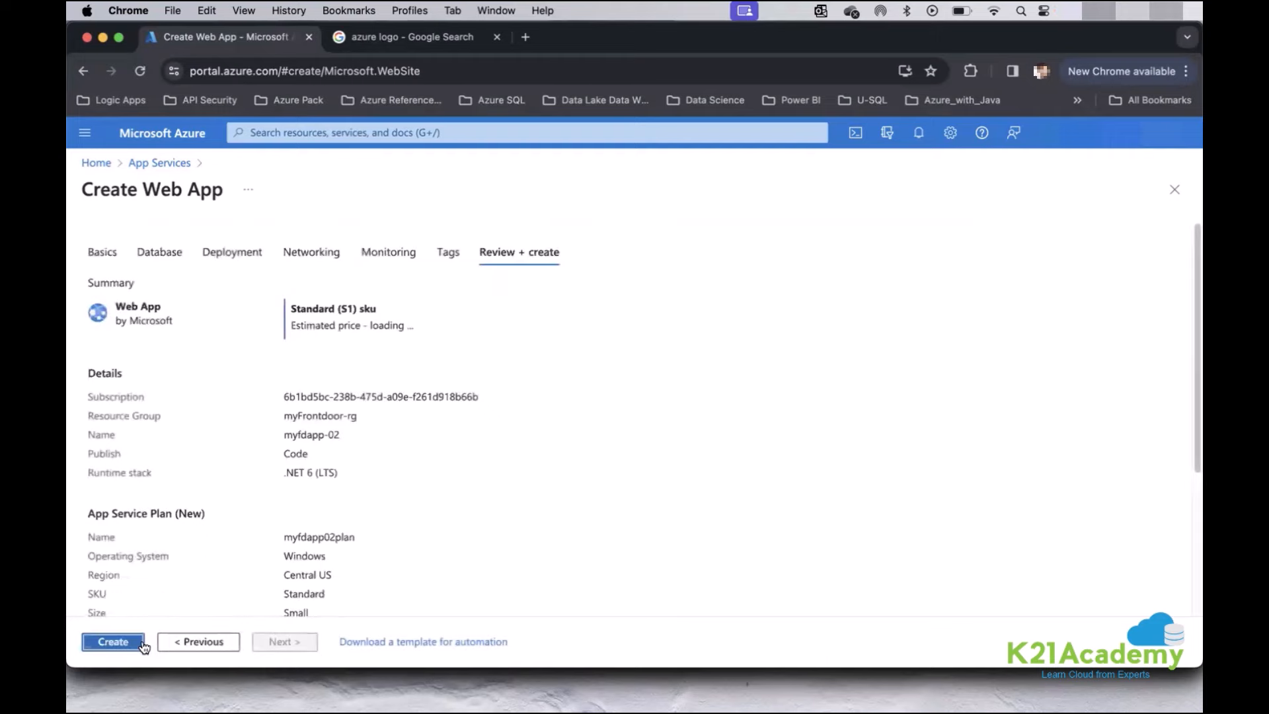
pyautogui.click(132, 642)
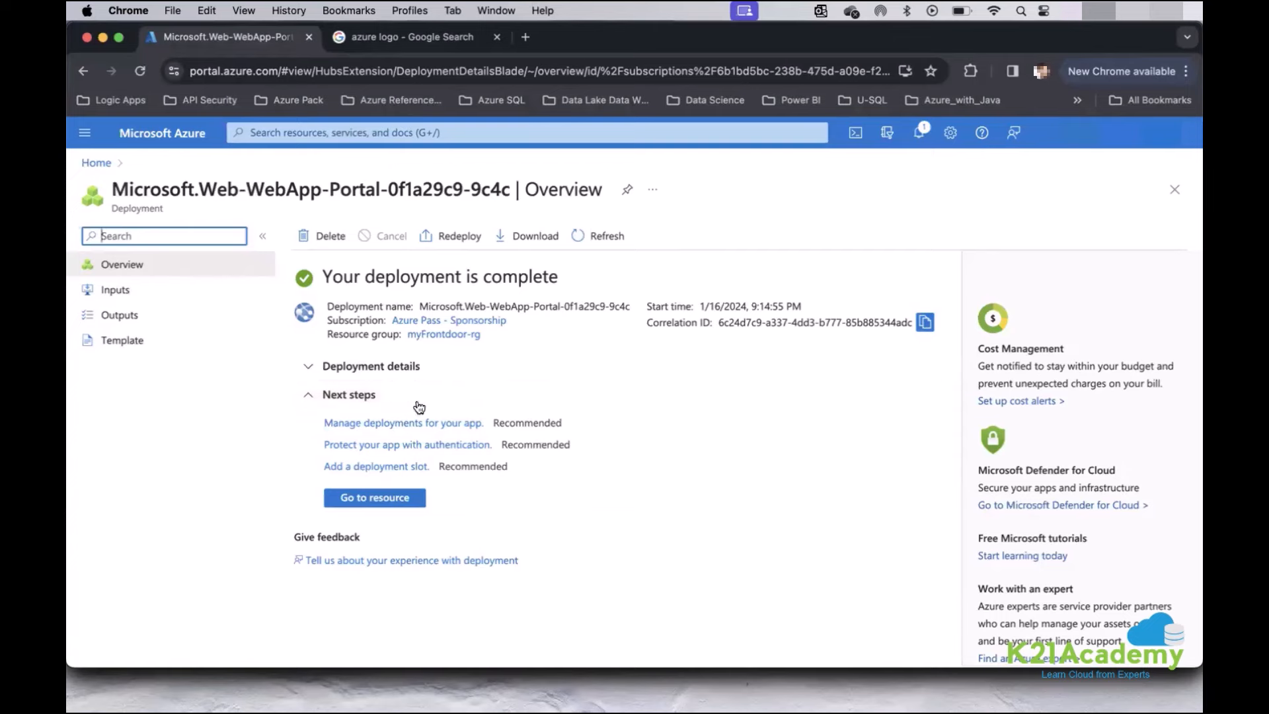
# Open the Front Door manager of the myAZFrontdoorJP profile in the myFrontdoor-rg resource group.
pyautogui.click(436, 331)
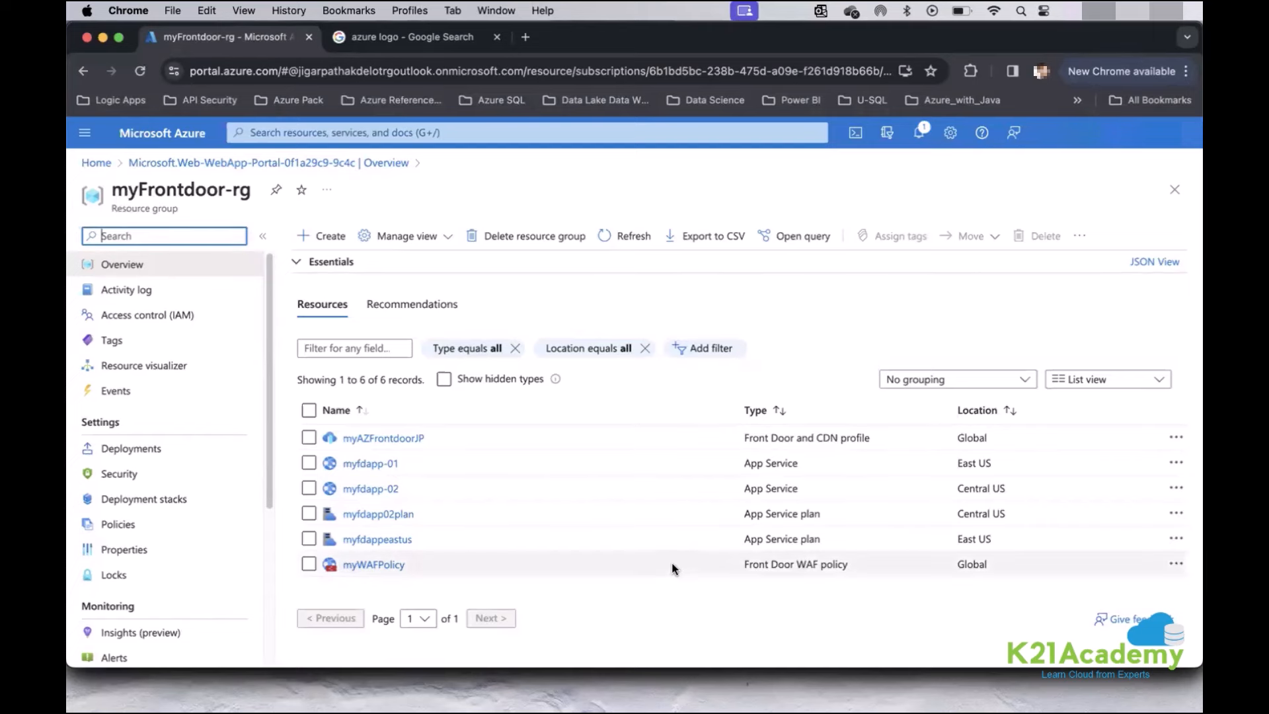
pyautogui.click(385, 439)
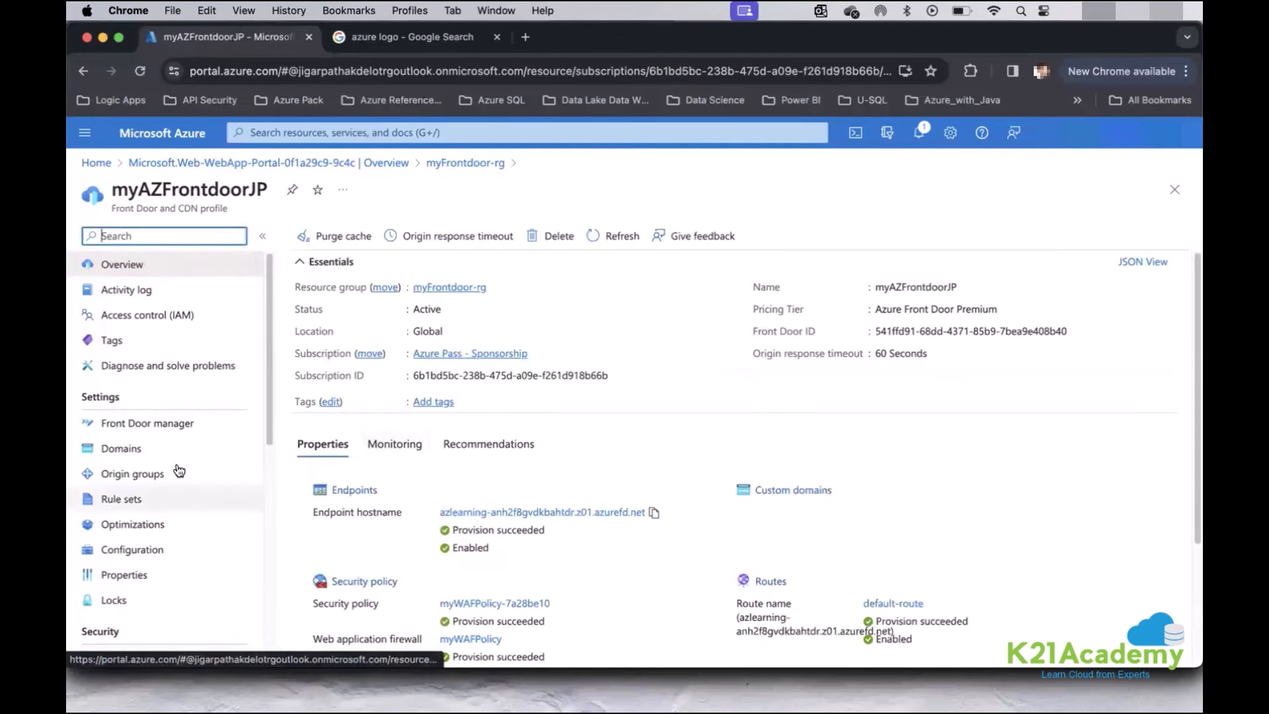
pyautogui.click(170, 433)
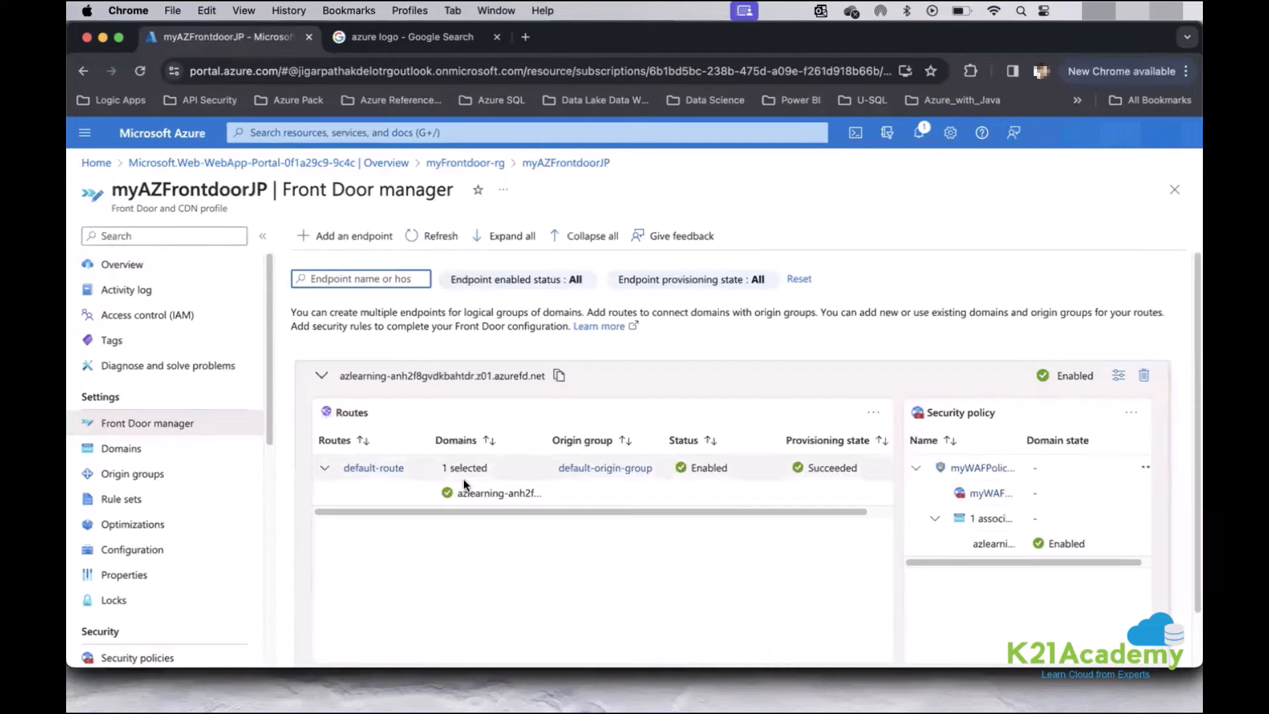
pyautogui.click(340, 238)
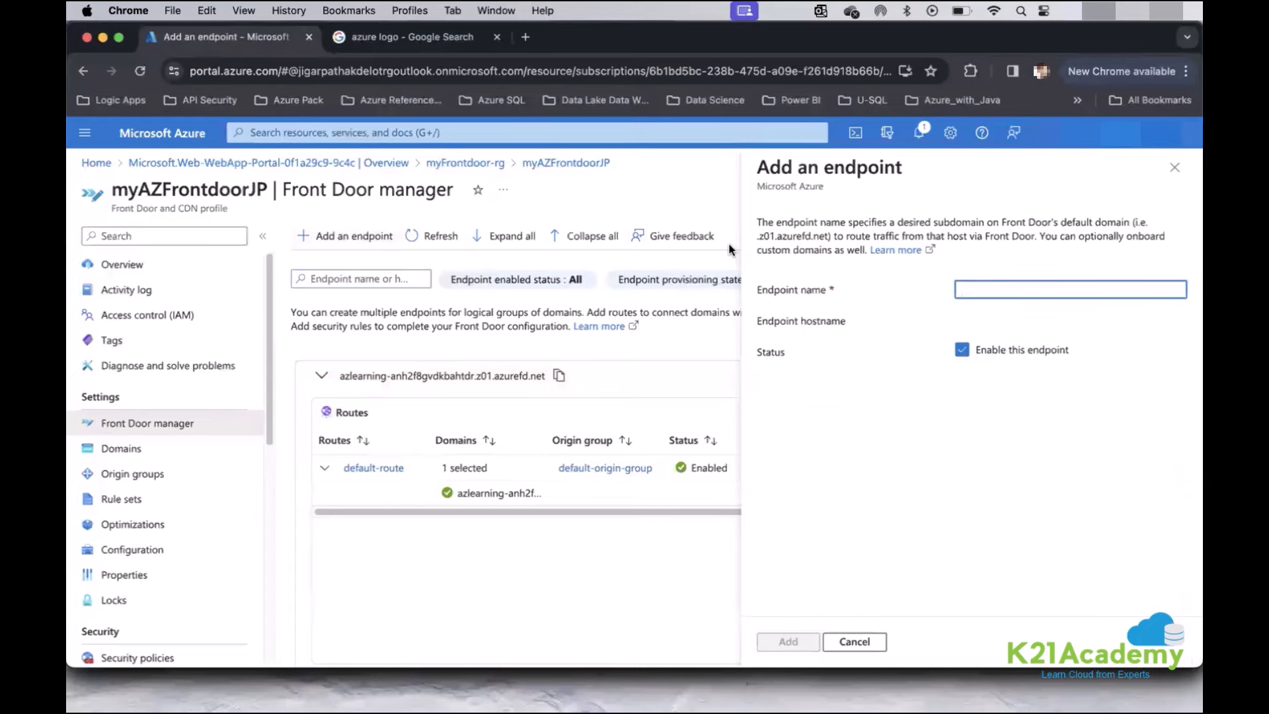
pyautogui.click(979, 290)
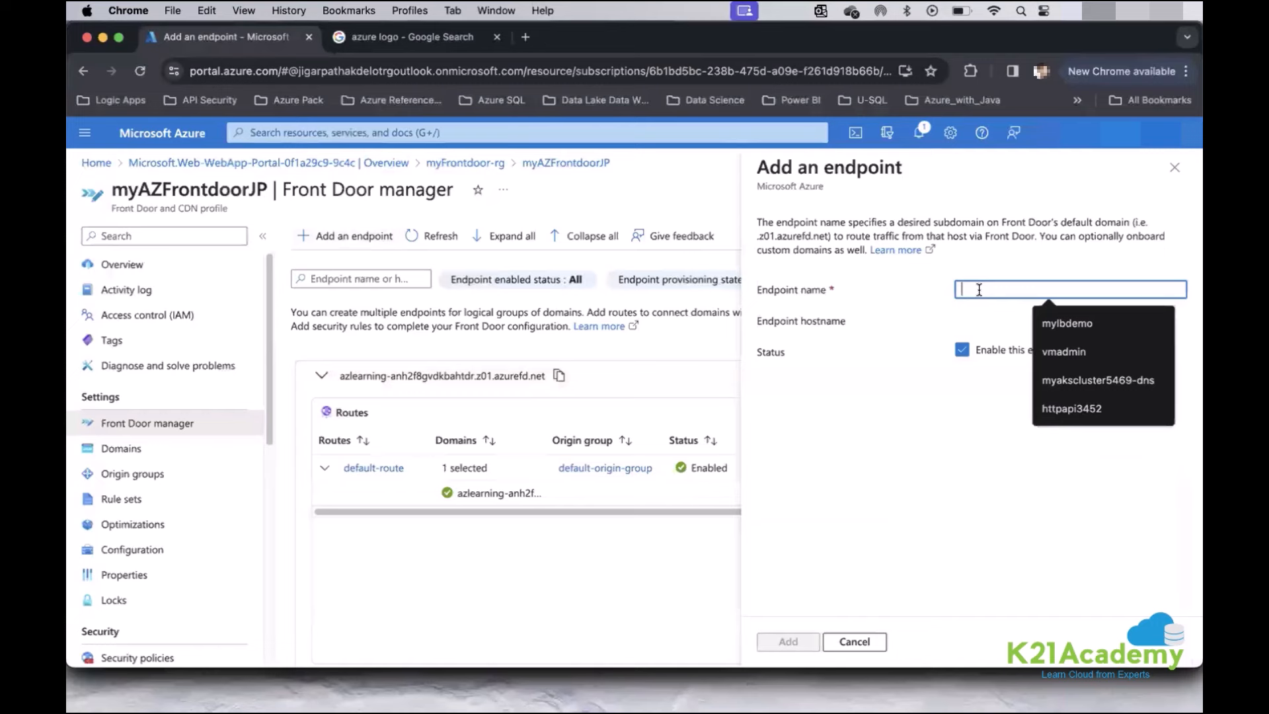
pyautogui.write('myweb')
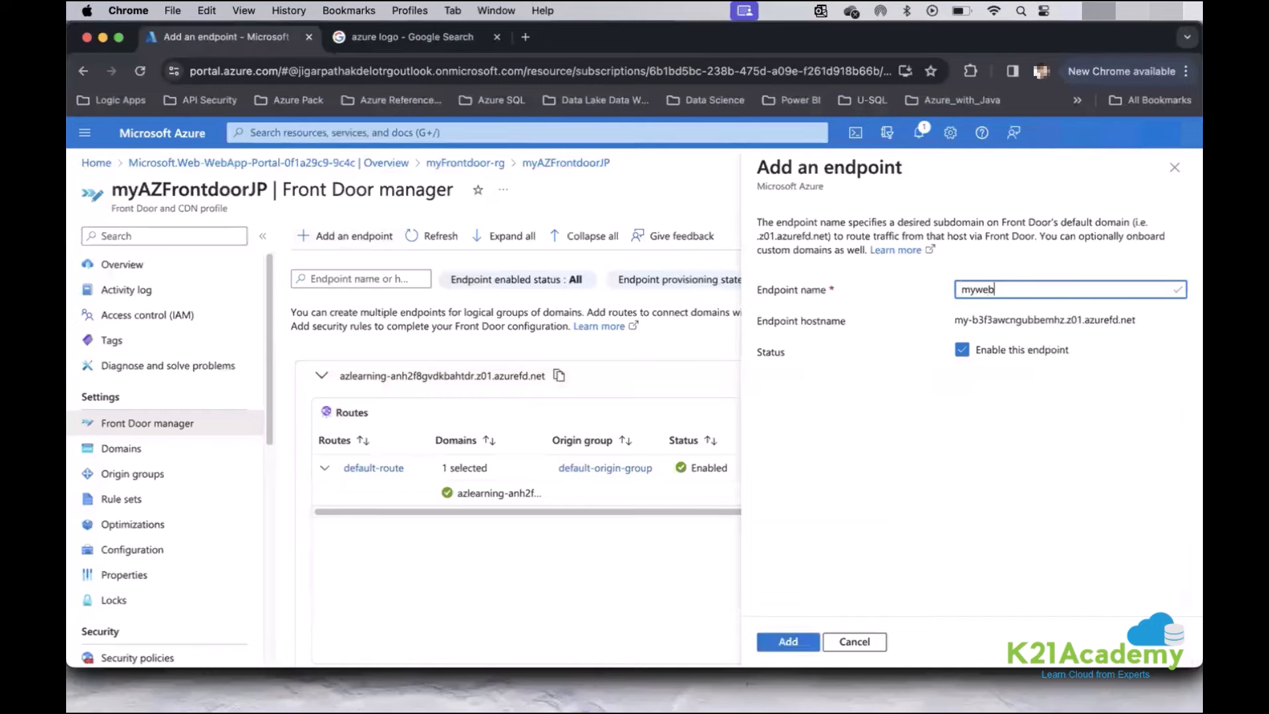
pyautogui.write('app-01')
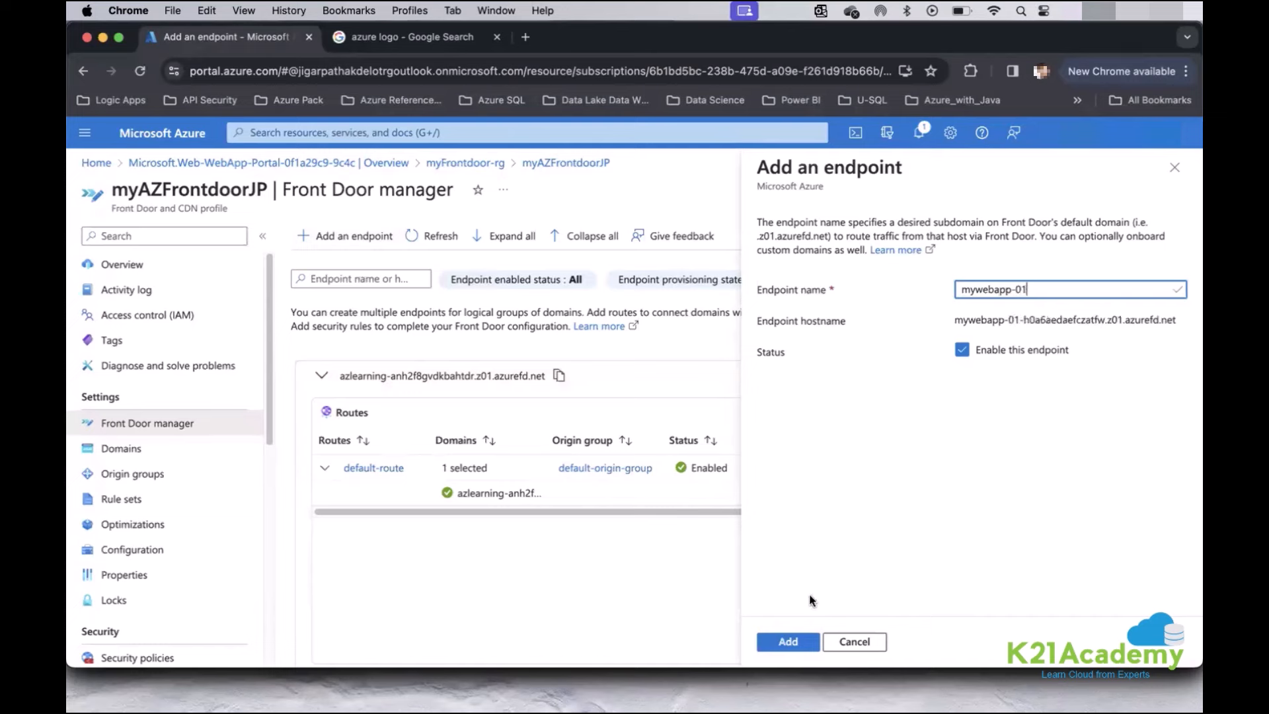
pyautogui.click(859, 642)
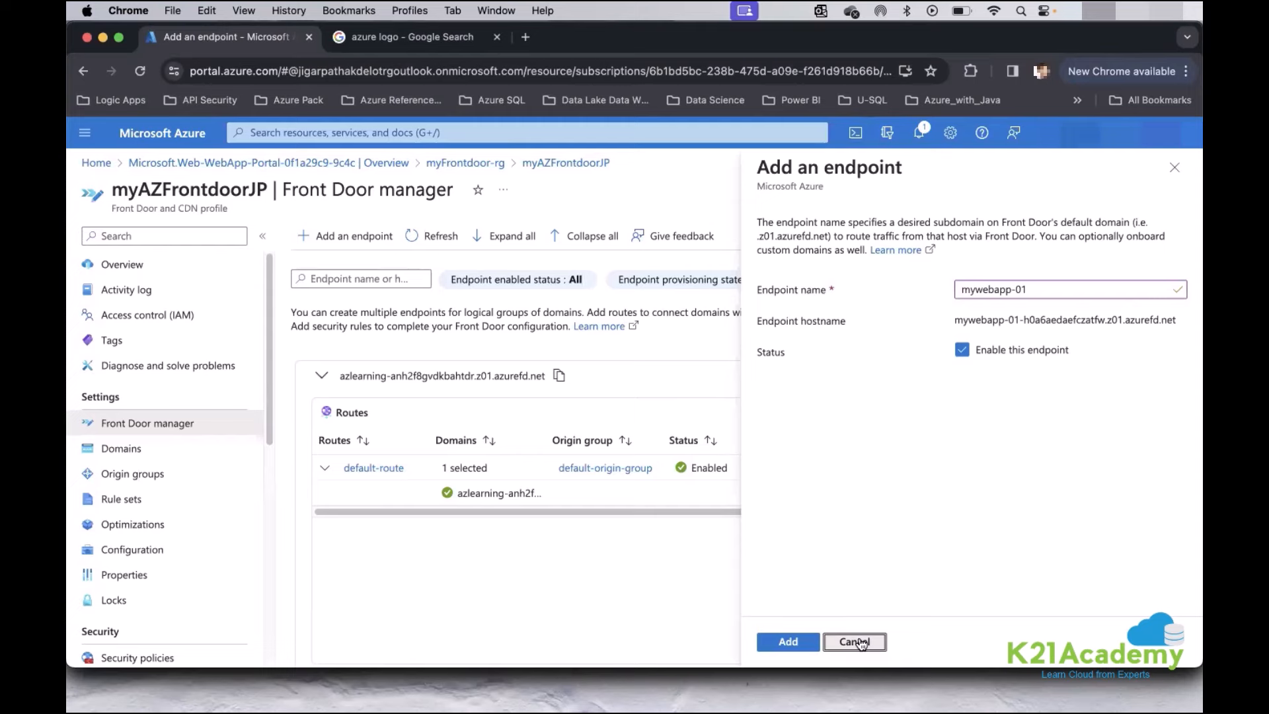
pyautogui.click(859, 643)
pyautogui.click(764, 171)
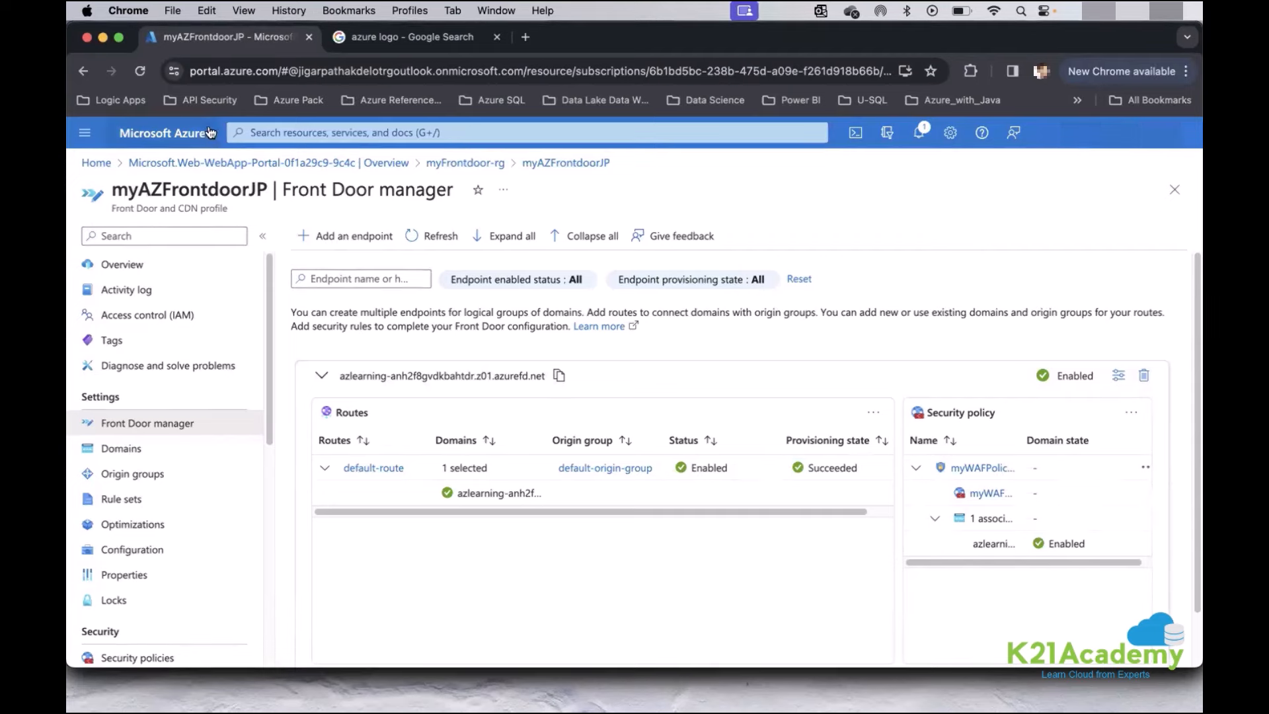
# Start creating a new Azure Front Door profile from Front Door and CDN profiles with the Custom create option.
pyautogui.click(255, 129)
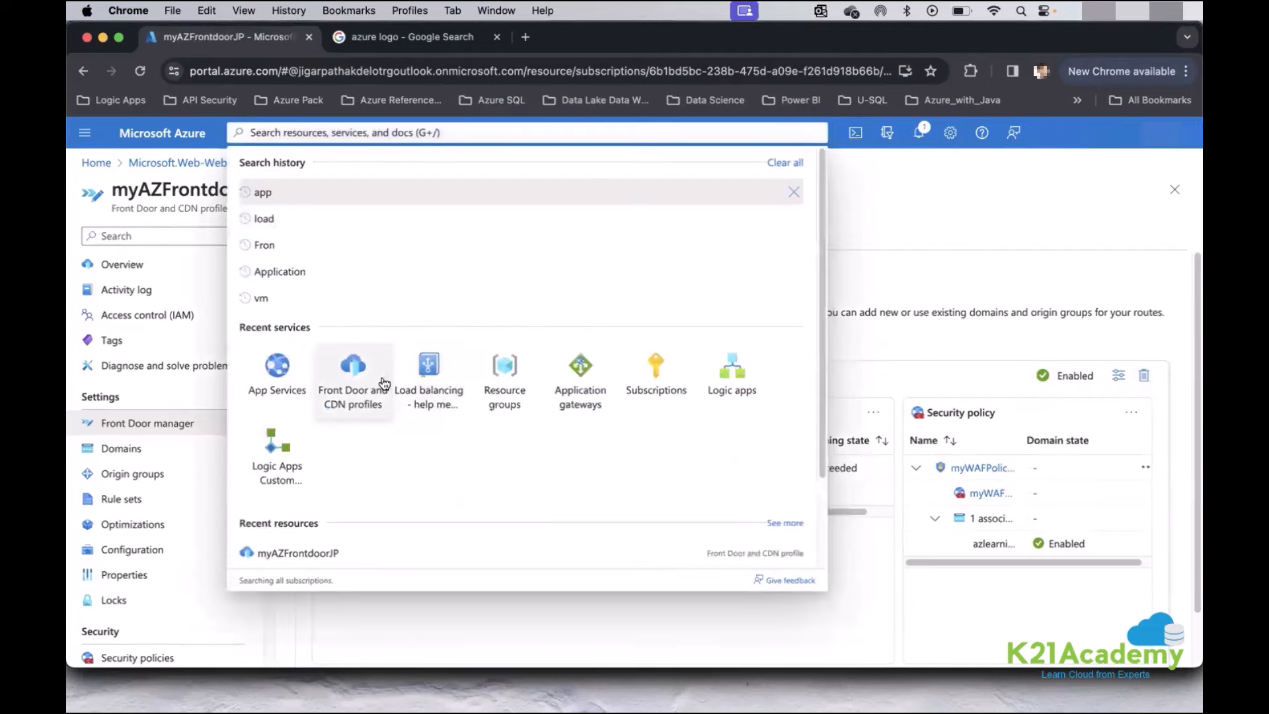
pyautogui.click(357, 366)
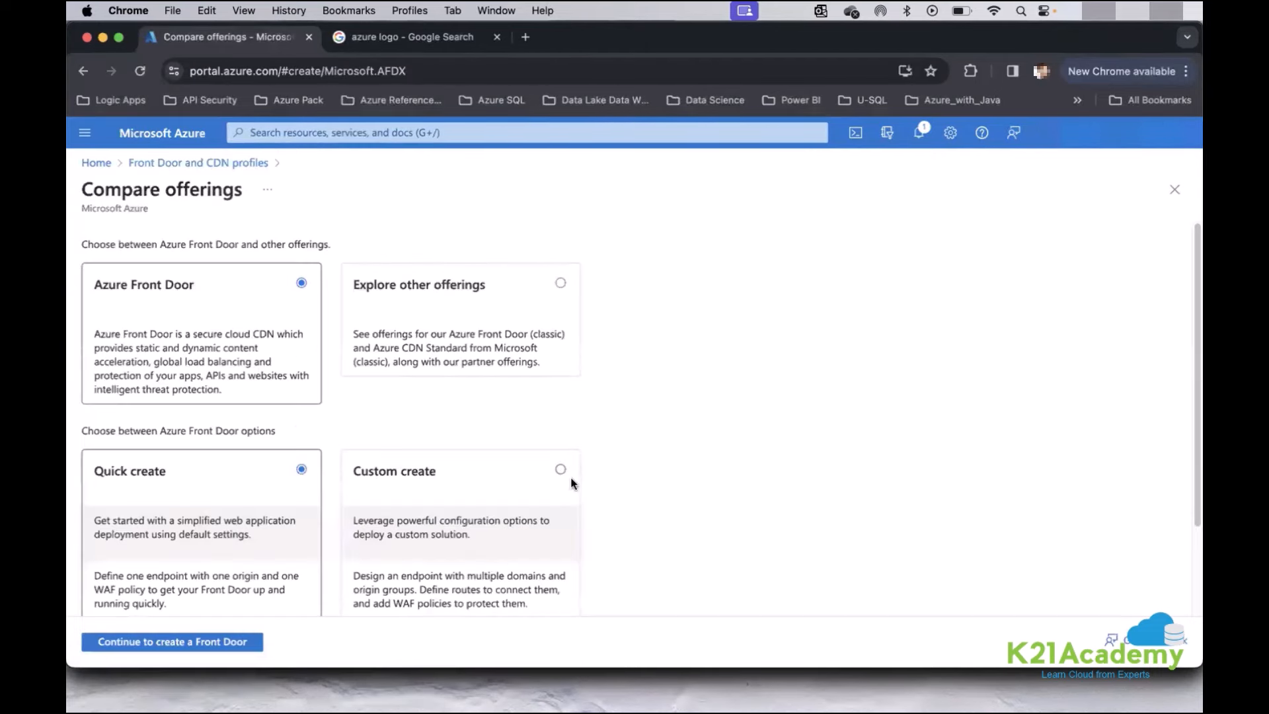
pyautogui.scroll(-3, 259, 515)
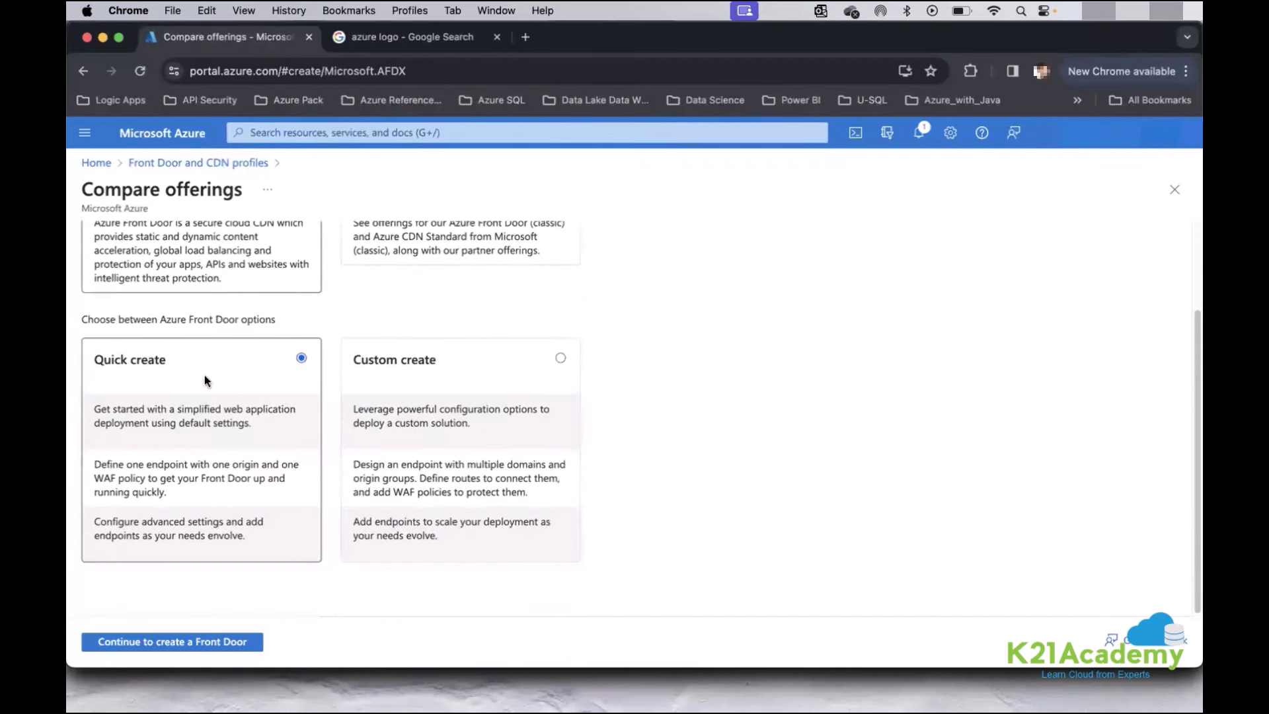
pyautogui.click(560, 358)
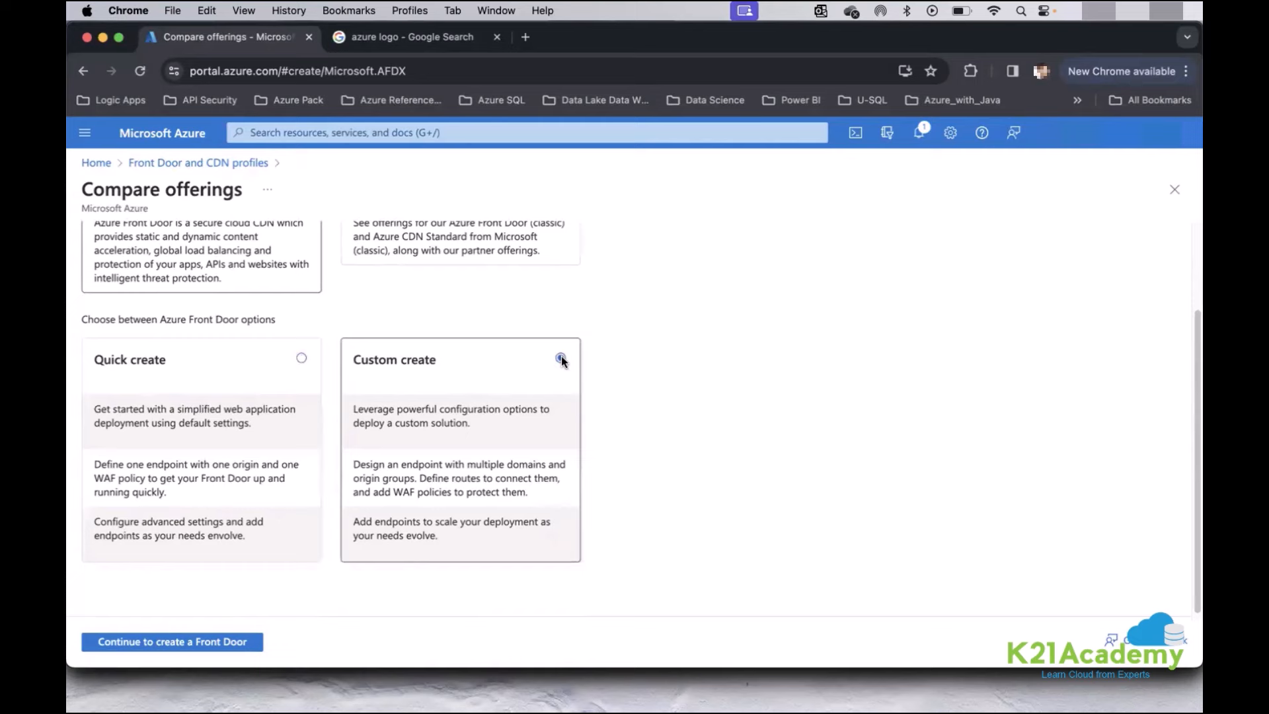
pyautogui.click(176, 640)
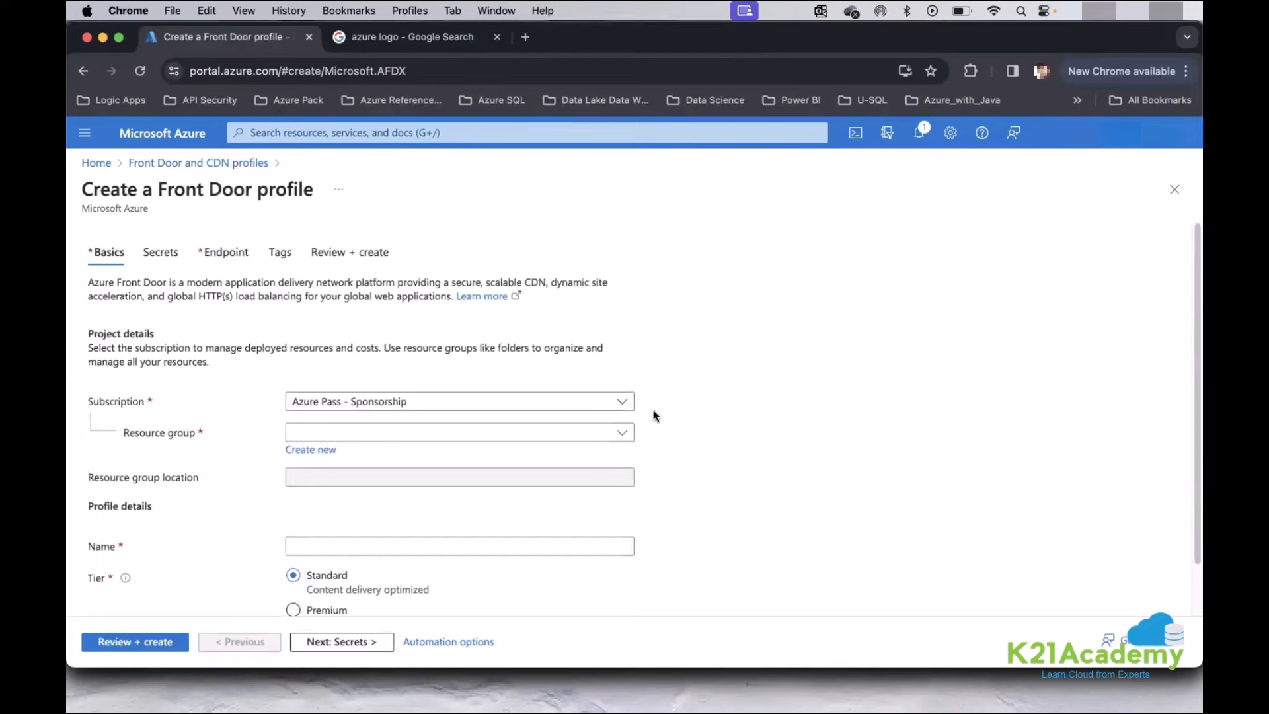
# Assign the profile to the myFrontdoor-rg resource group, name it myfdprofilejp and choose the Premium tier.
pyautogui.scroll(-2, 654, 415)
pyautogui.click(589, 375)
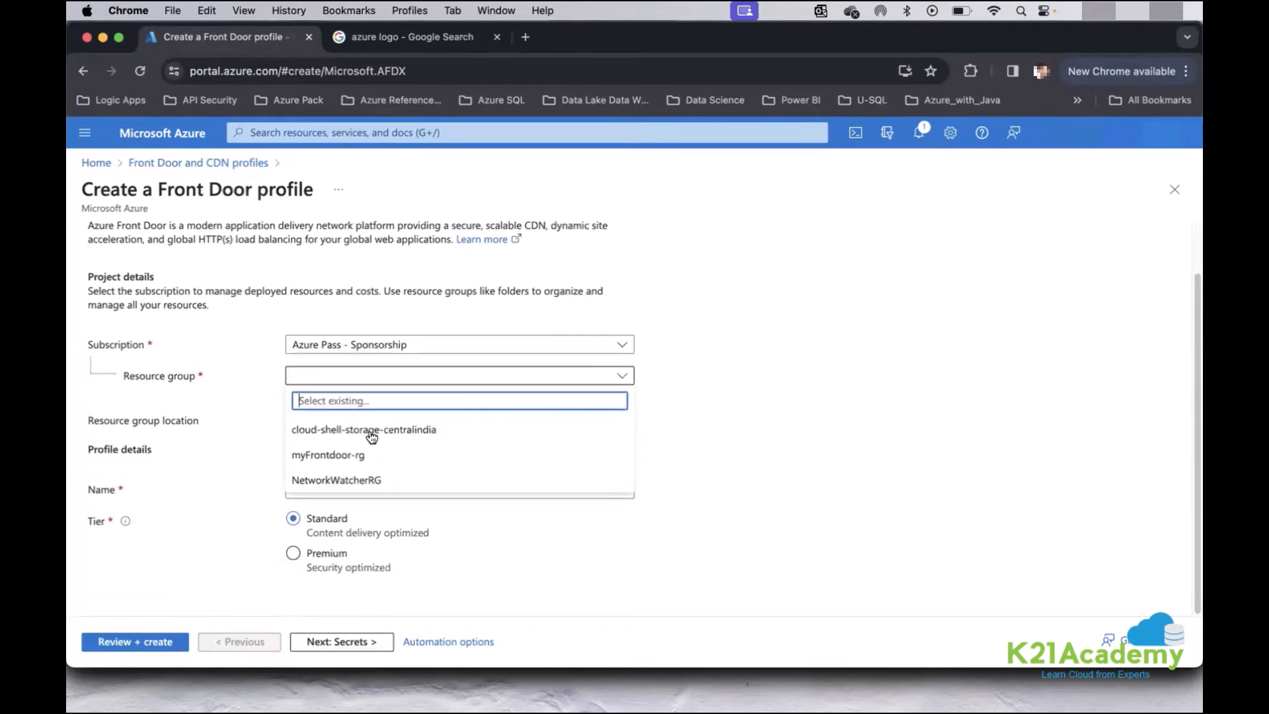
pyautogui.click(362, 454)
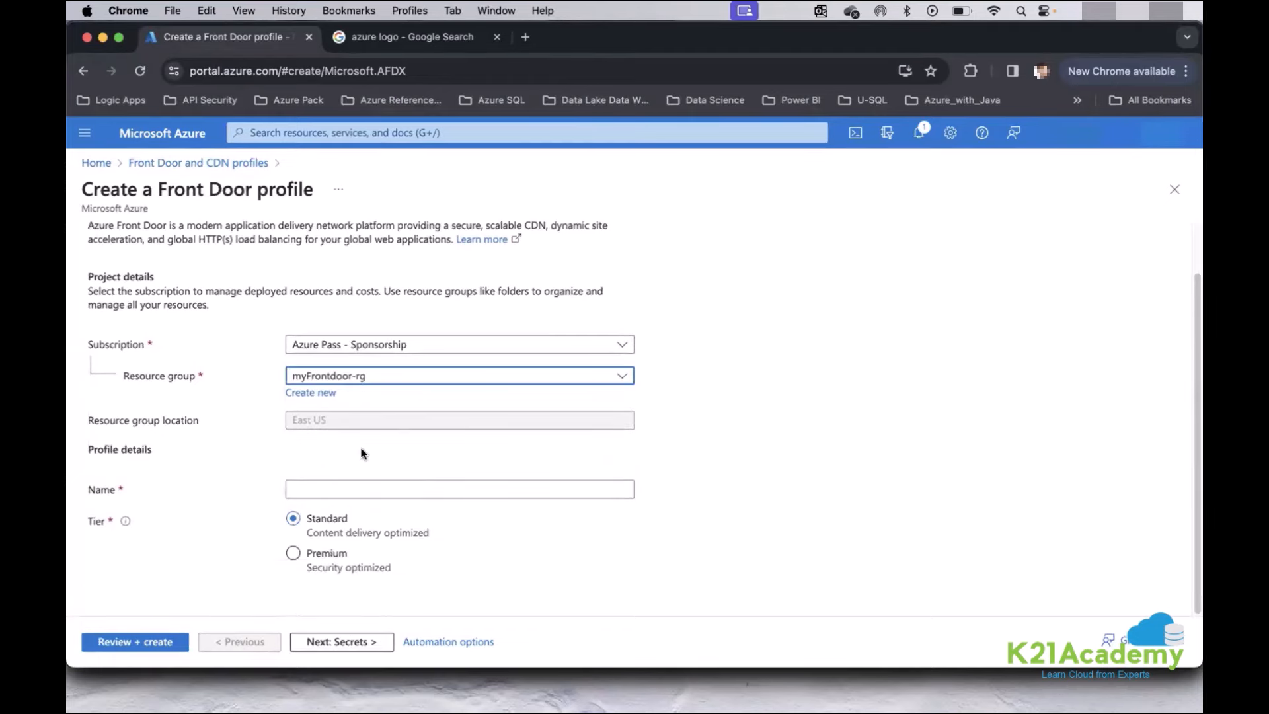
pyautogui.click(352, 489)
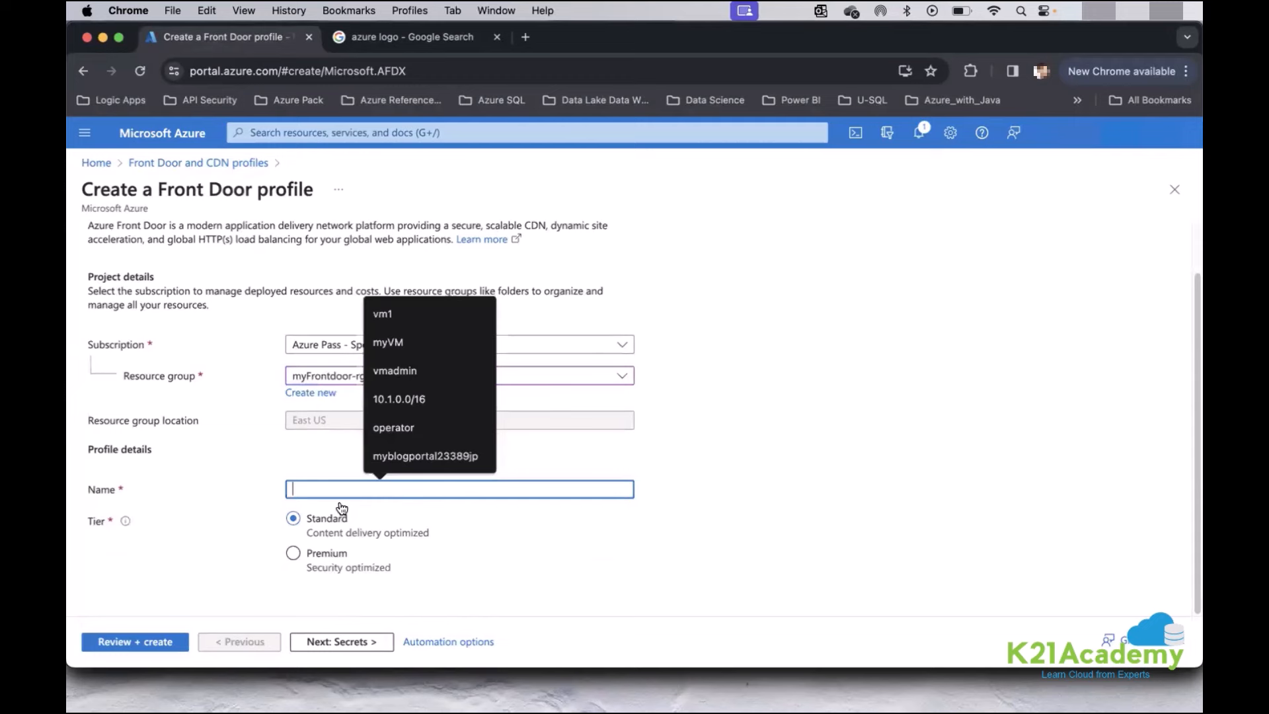
pyautogui.click(326, 553)
pyautogui.write('myfd')
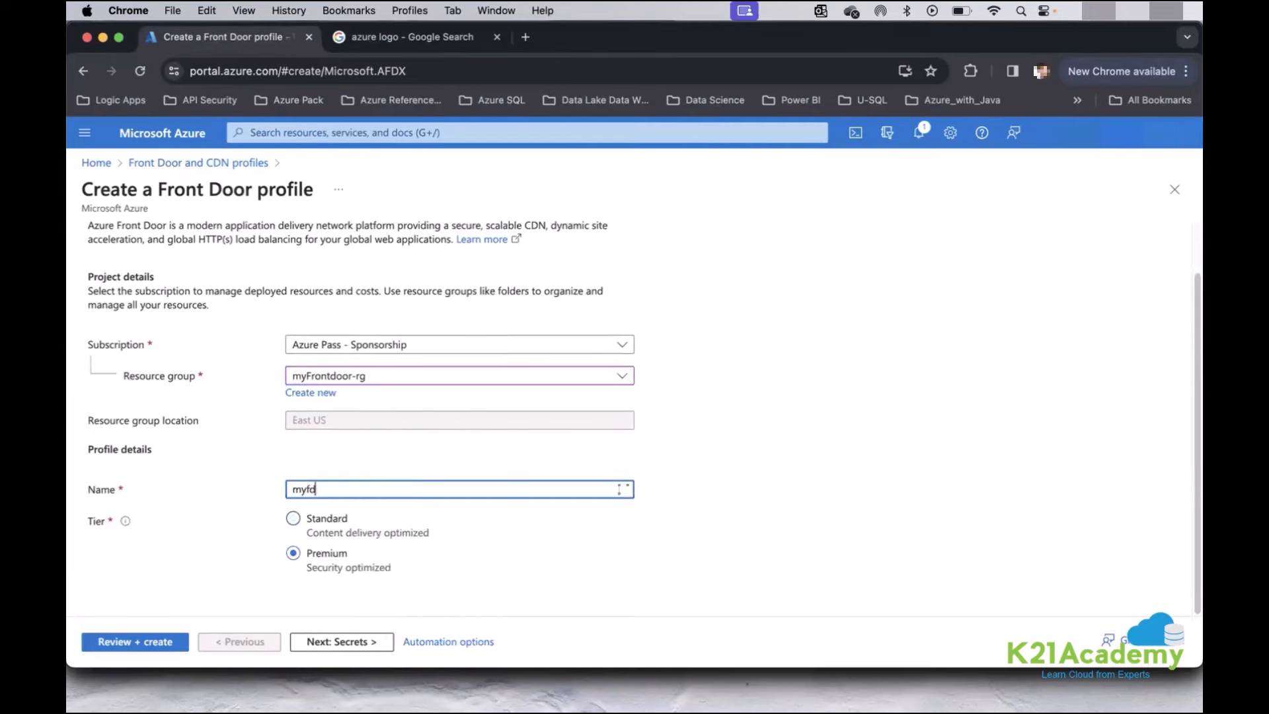
pyautogui.write('profilejp')
pyautogui.click(390, 585)
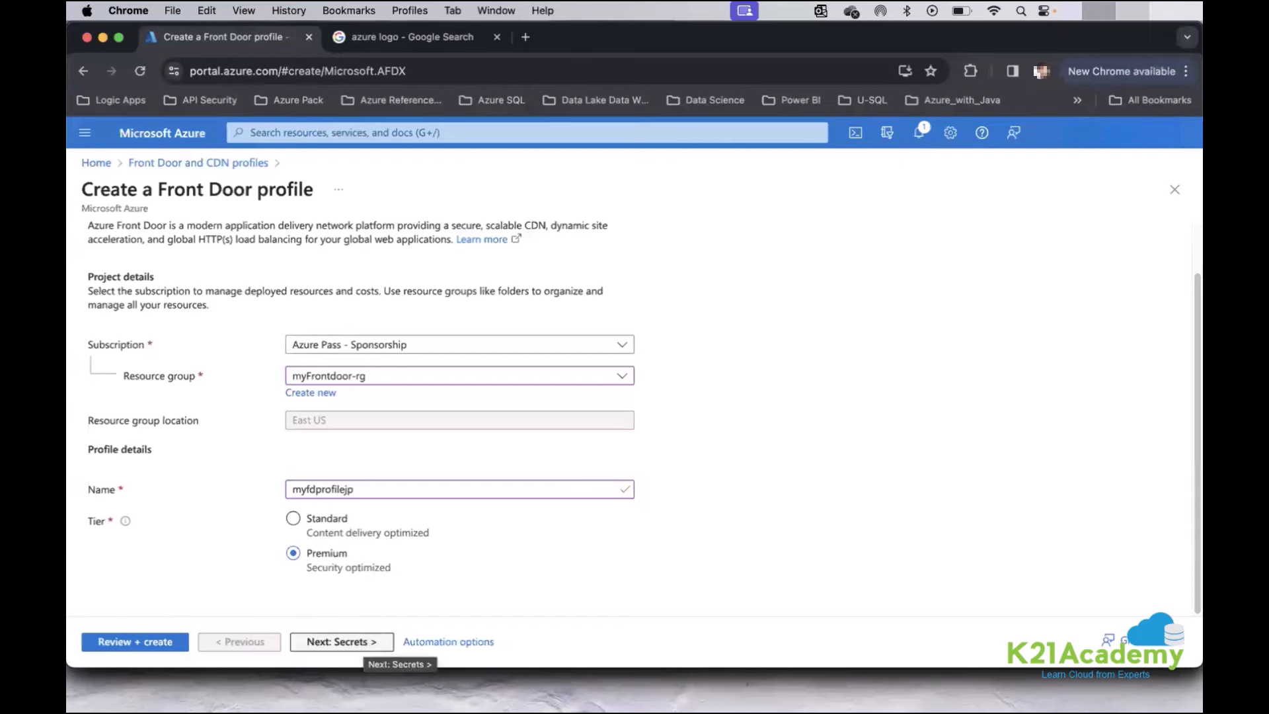
# Skip the secrets settings and add an enabled endpoint named myfdendpoint to the new profile.
pyautogui.click(371, 645)
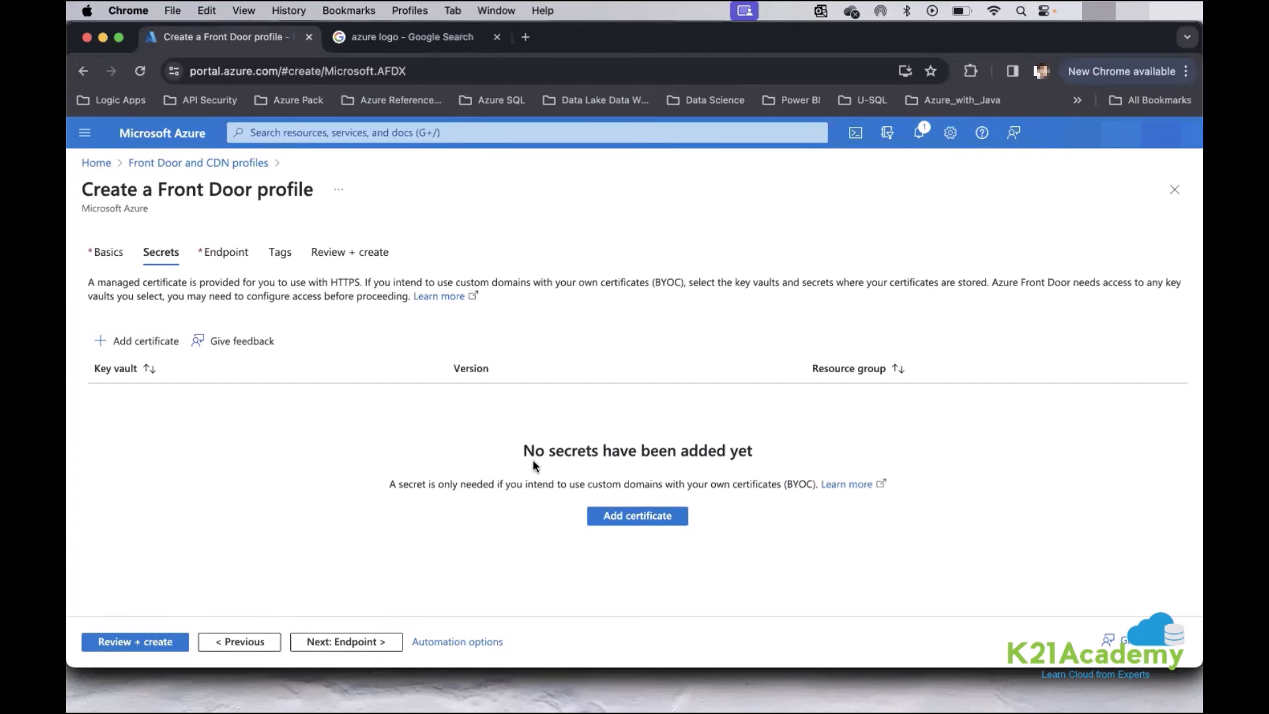
pyautogui.click(357, 642)
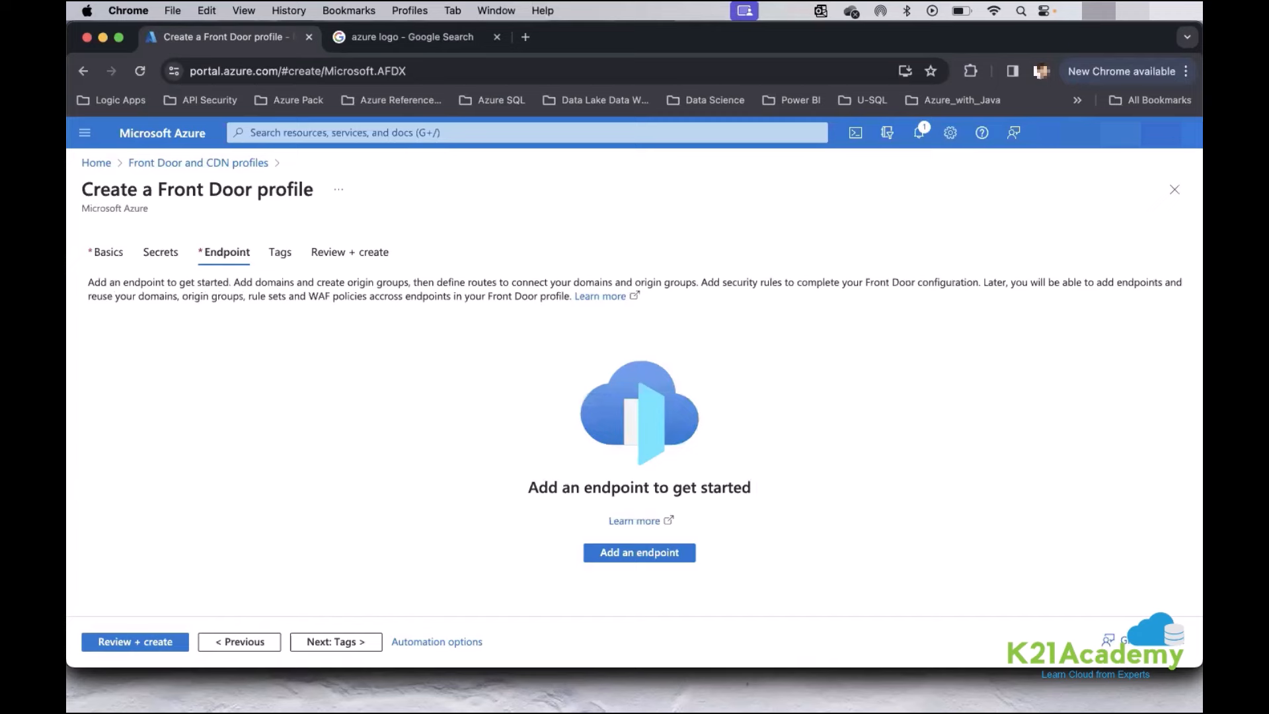
pyautogui.click(658, 554)
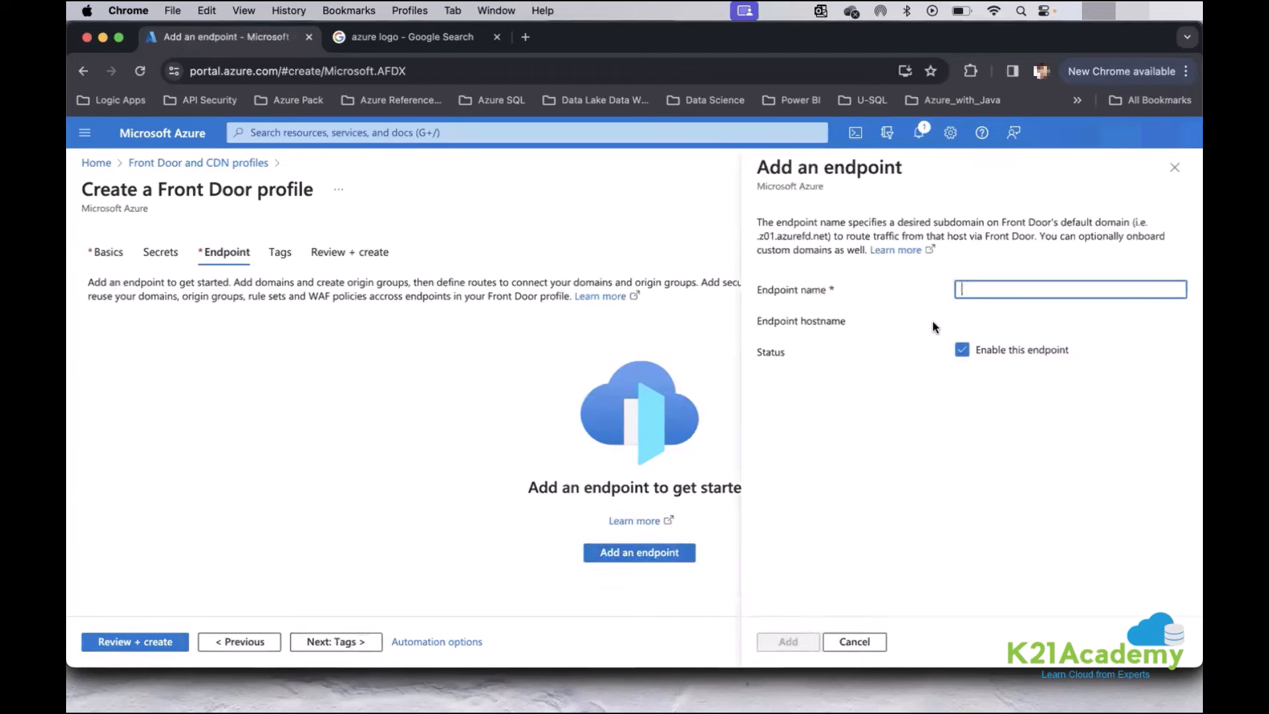
pyautogui.click(987, 289)
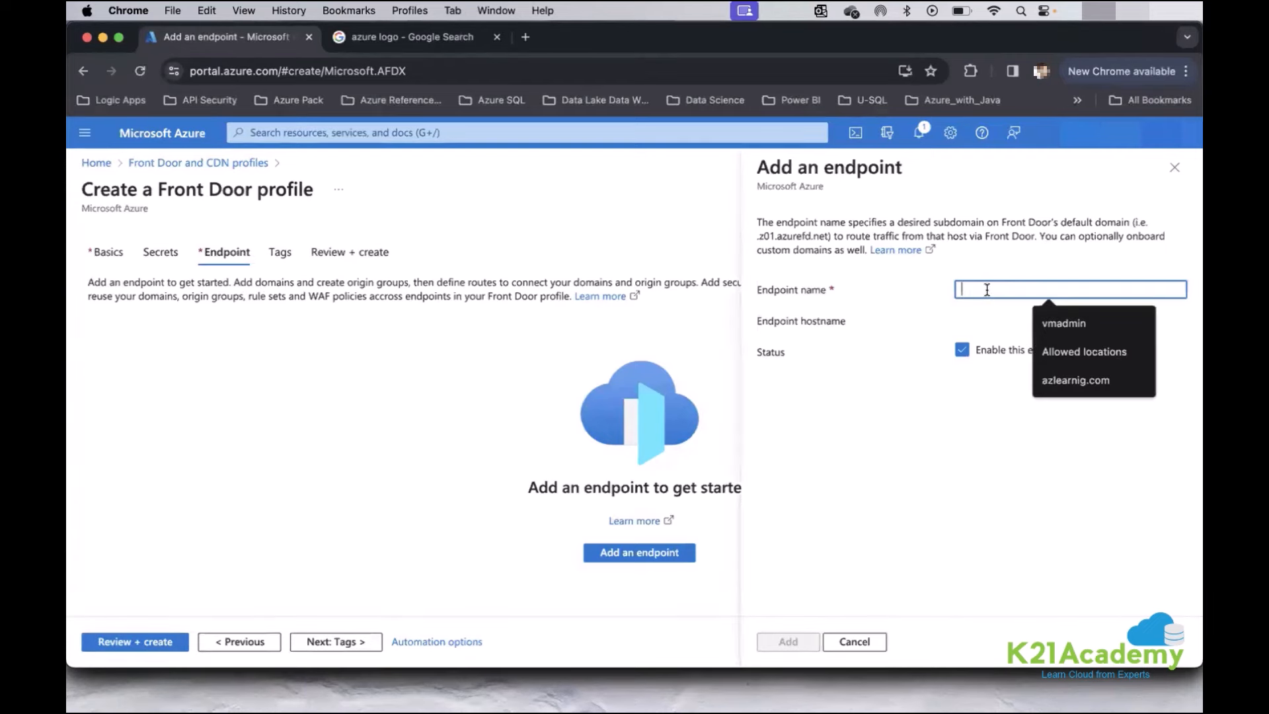
pyautogui.write('myf')
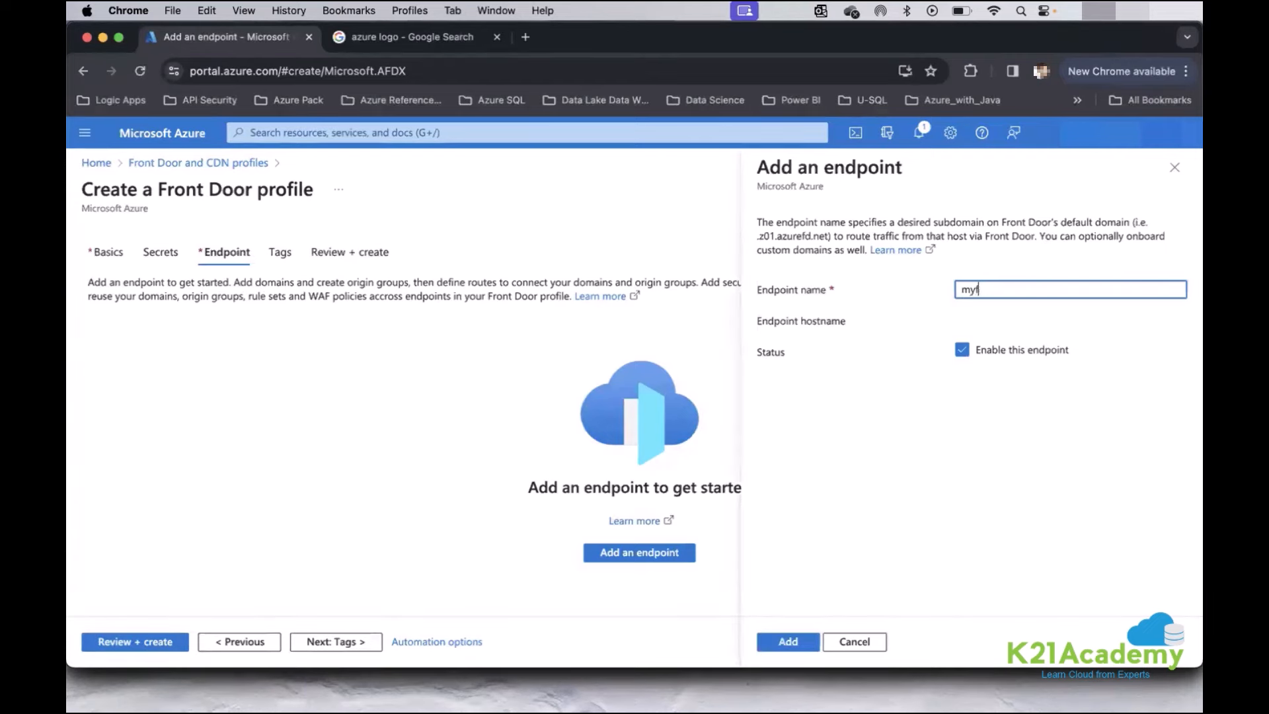
pyautogui.write('dendpoint')
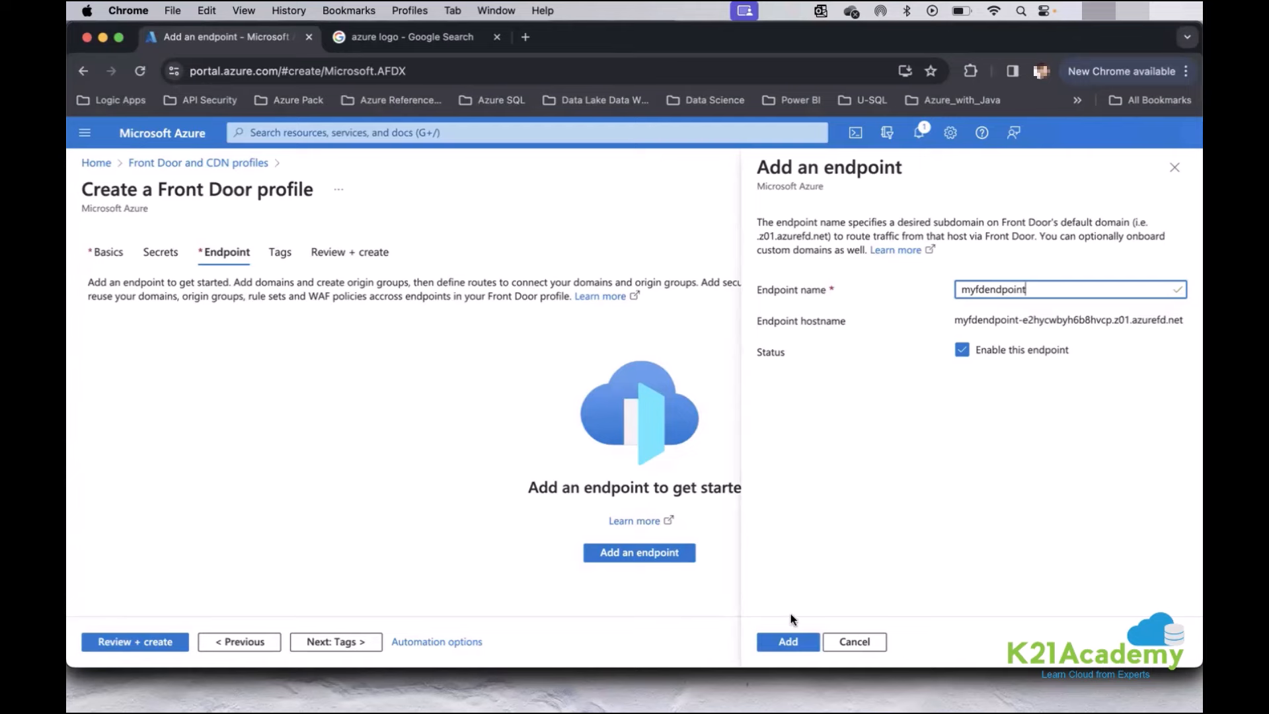
pyautogui.click(783, 639)
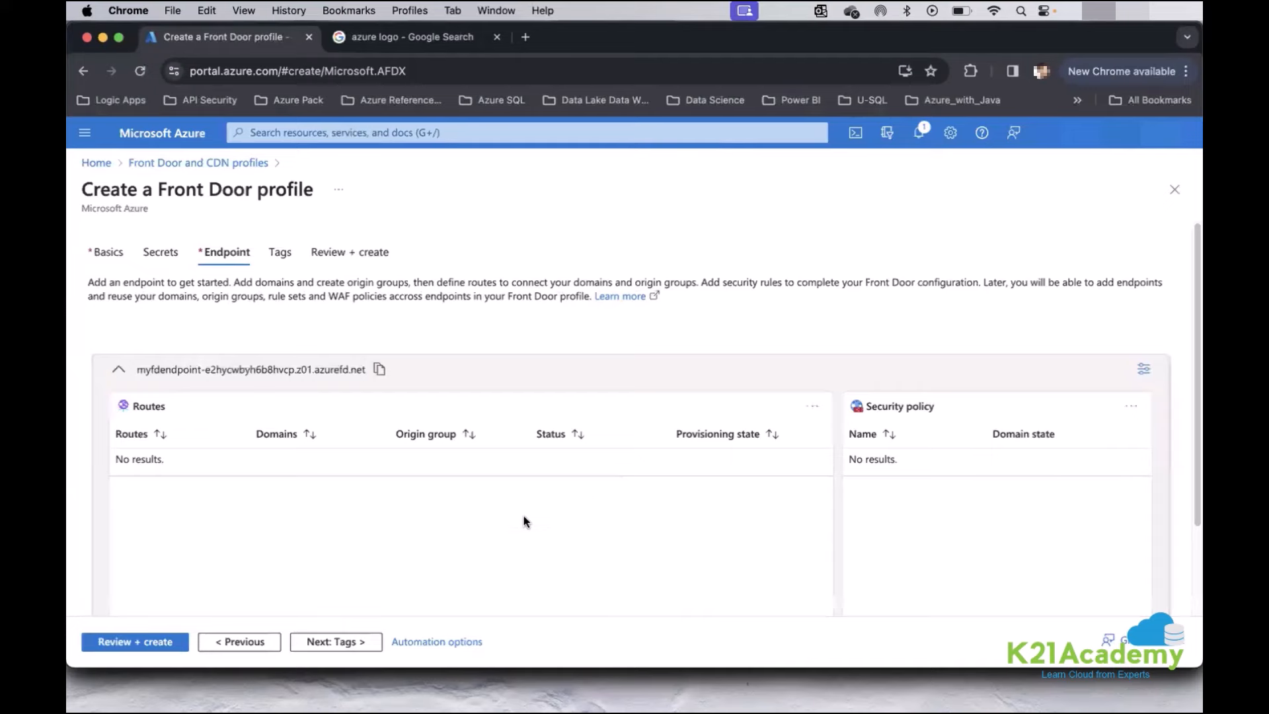
# Start adding a route to the myfdendpoint endpoint and name it myfdwebapp01.
pyautogui.scroll(-3, 523, 516)
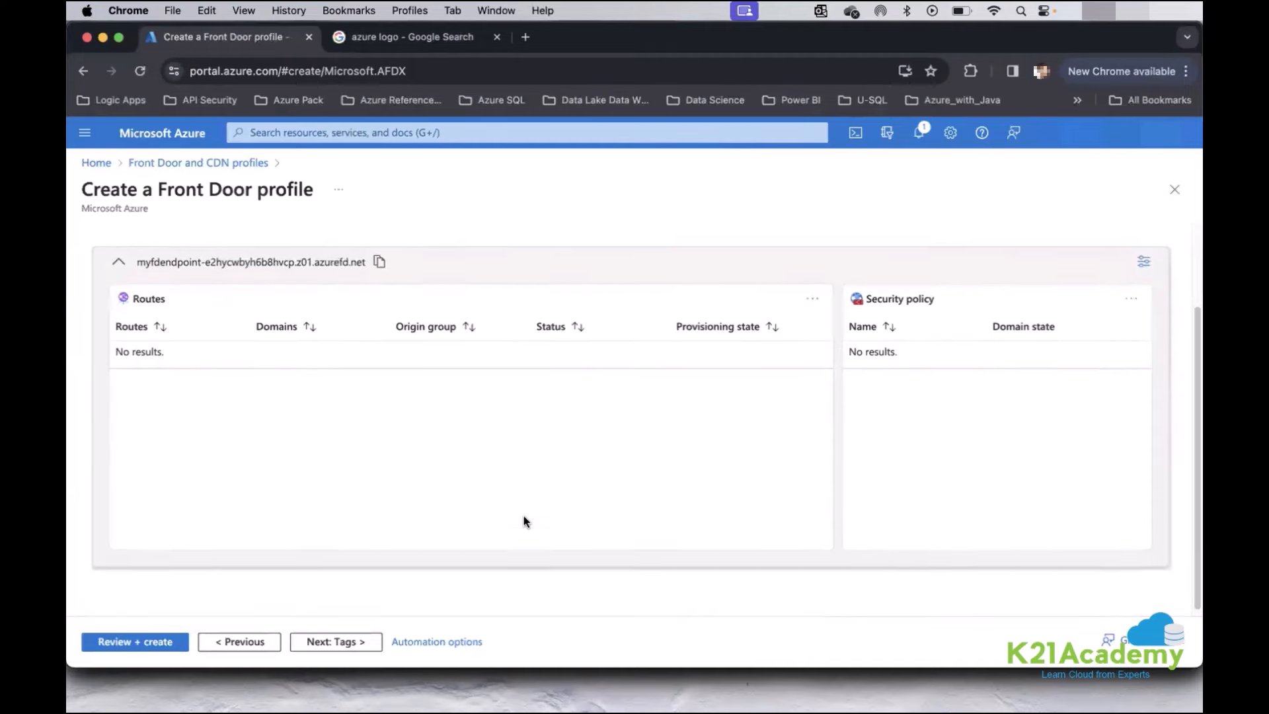
pyautogui.scroll(3, 524, 519)
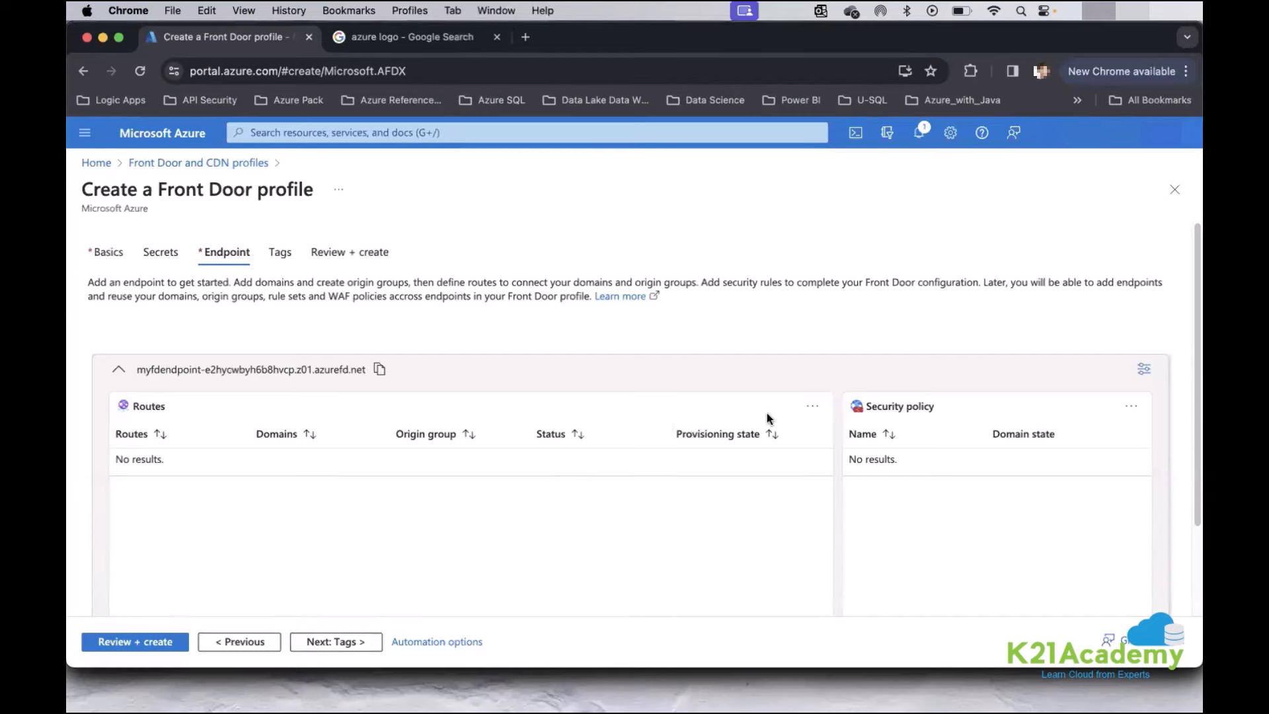
pyautogui.click(809, 406)
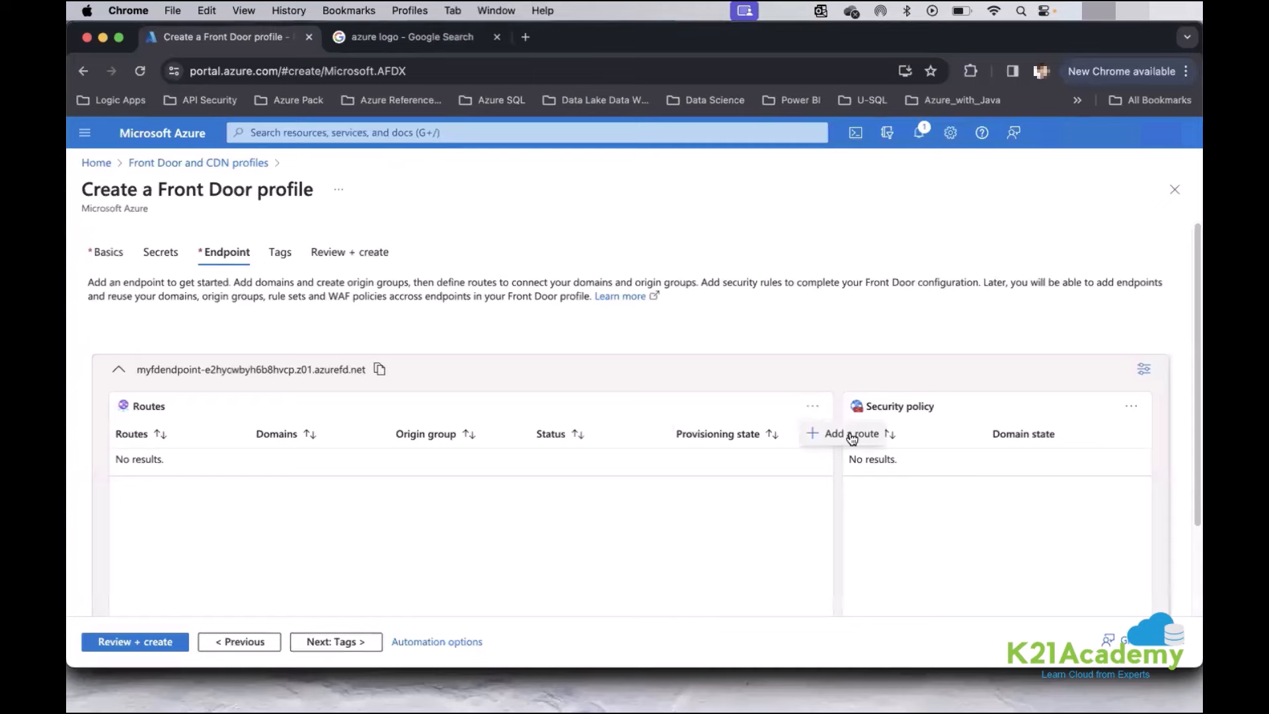
pyautogui.click(732, 375)
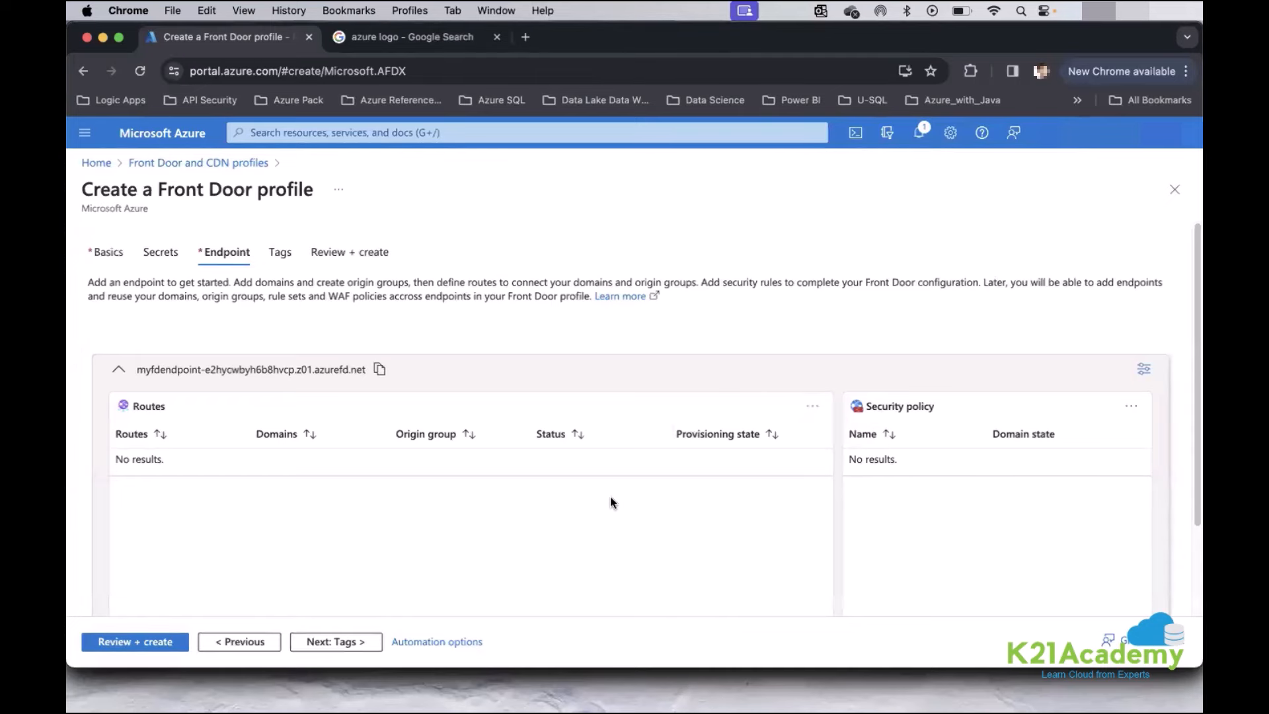
pyautogui.scroll(-3, 626, 500)
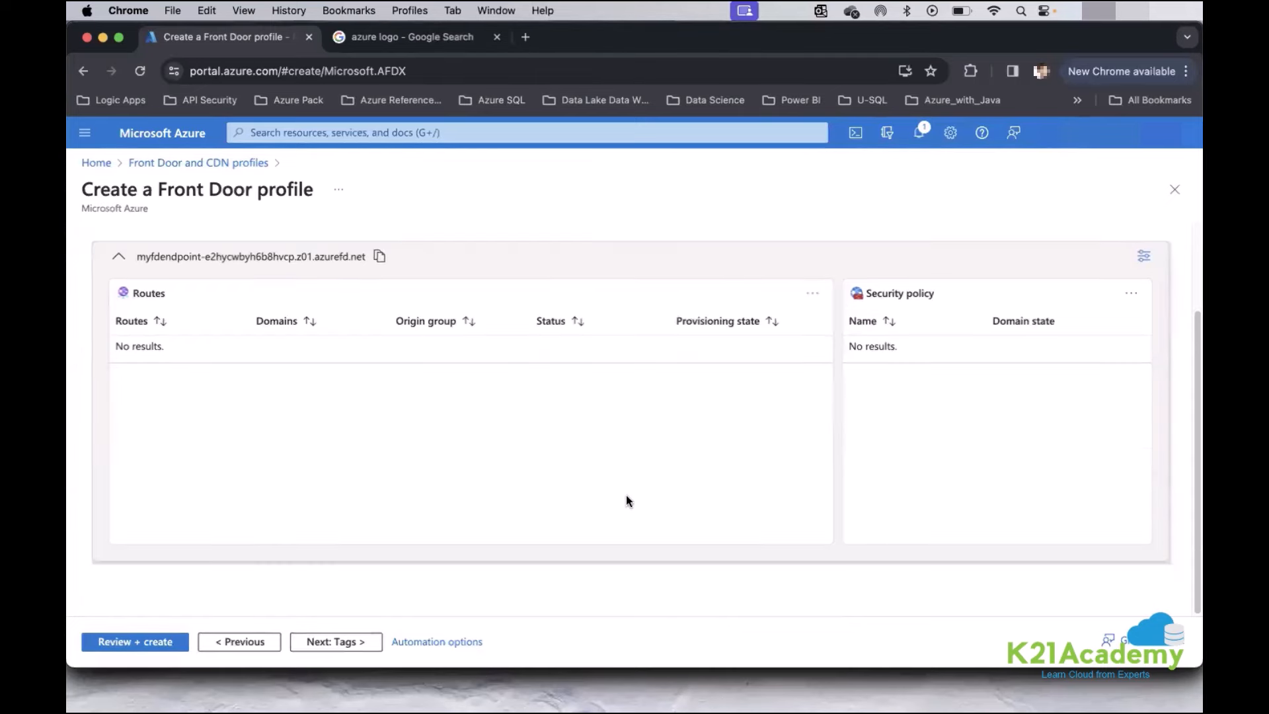
pyautogui.click(814, 296)
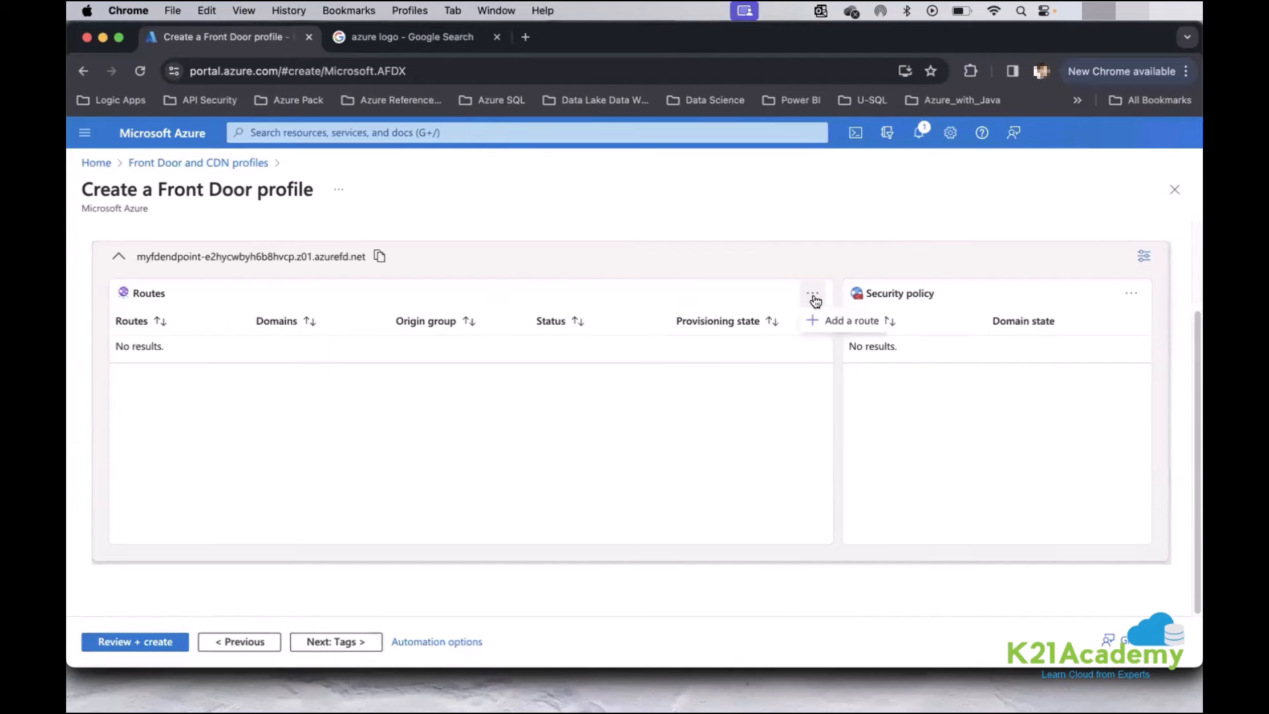
pyautogui.click(846, 322)
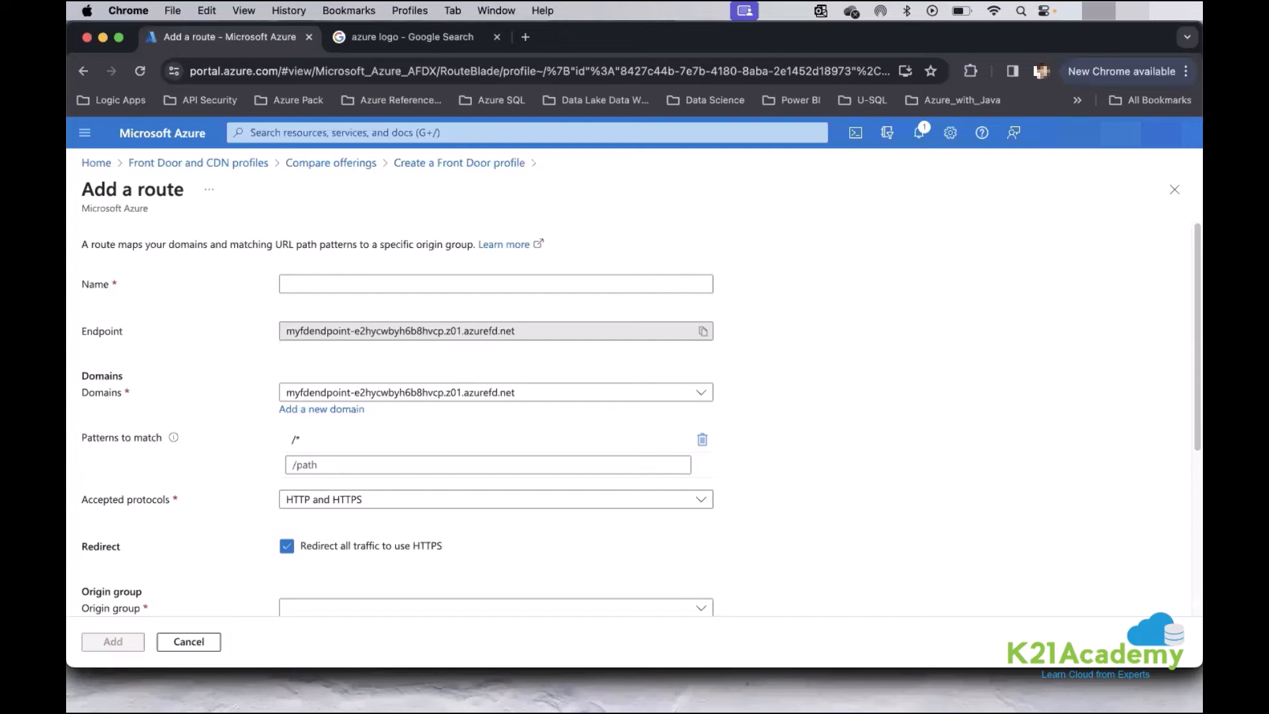
pyautogui.click(606, 284)
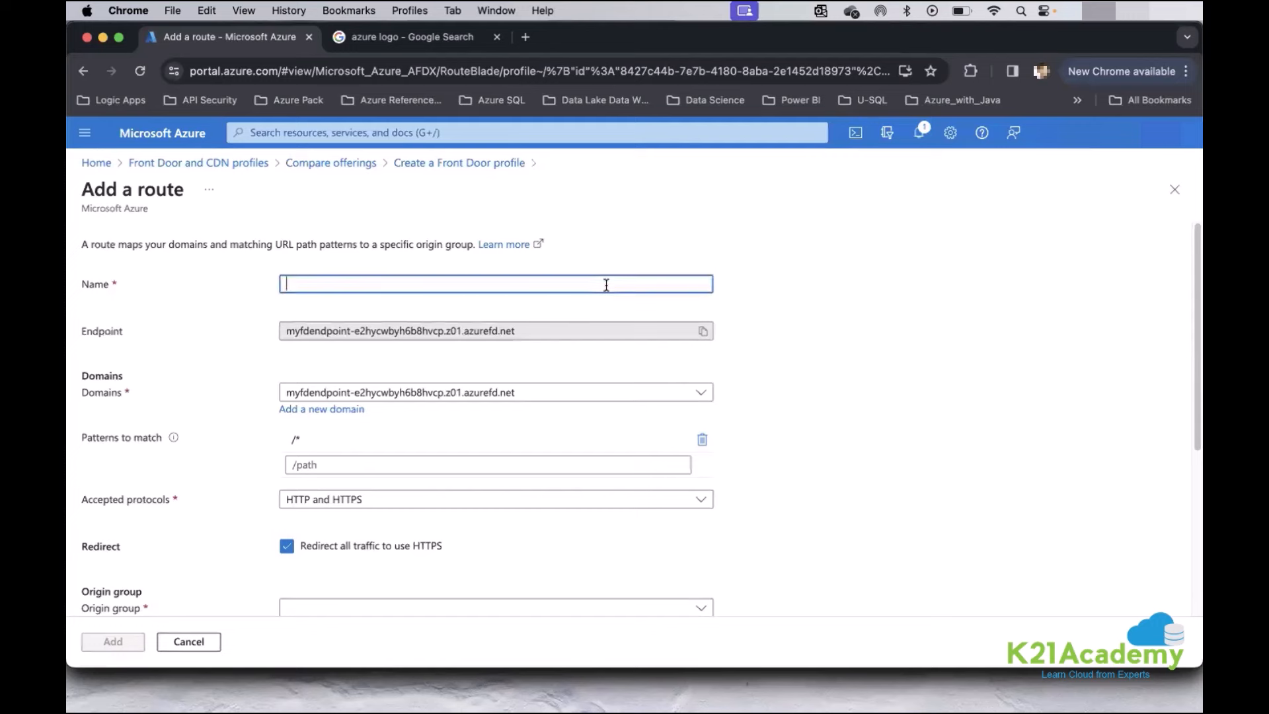
pyautogui.write('myf')
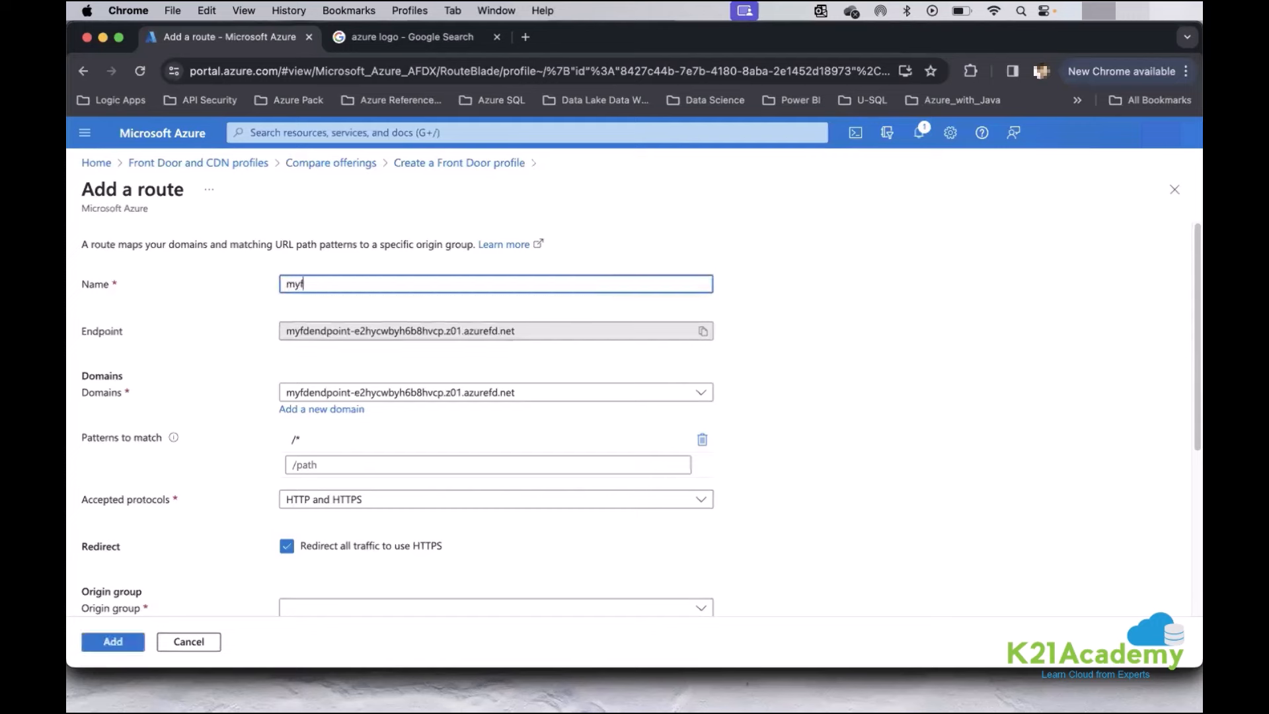
pyautogui.write('dwebapp01')
# Review the route's endpoint, domain, patterns to match, accepted protocols and the choices offered for its origin group.
pyautogui.click(601, 333)
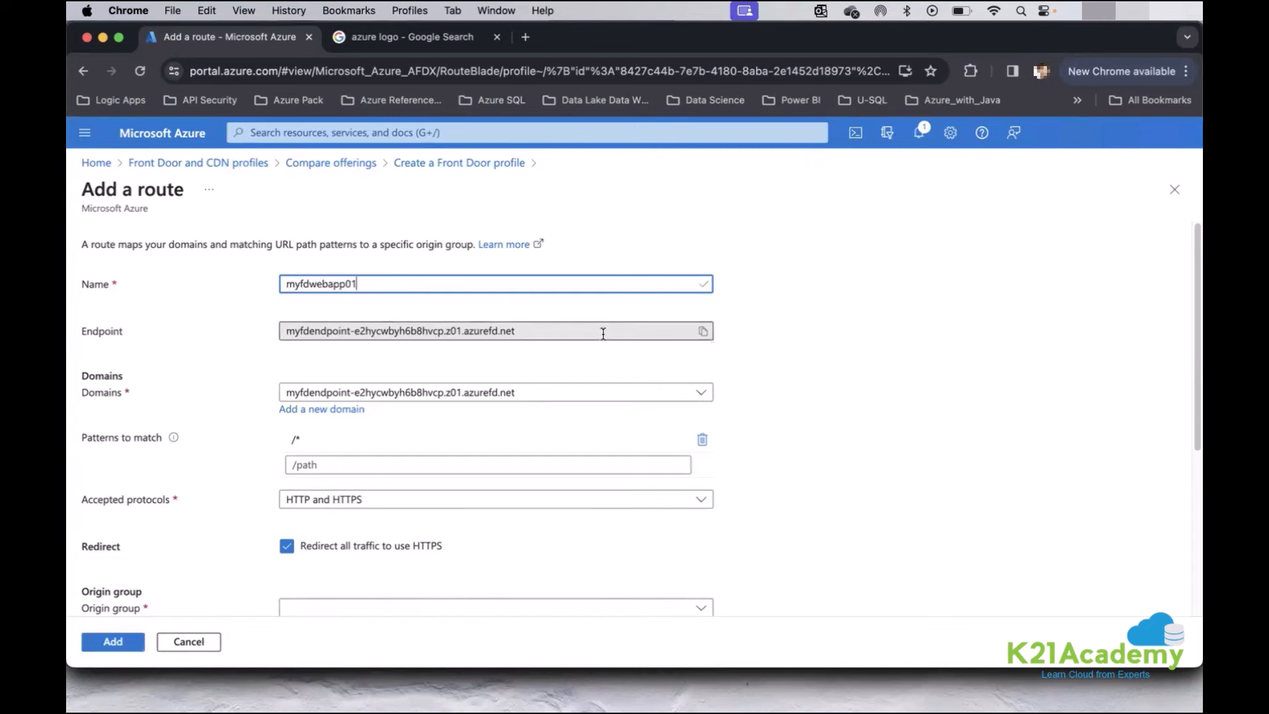
pyautogui.press('super+a')
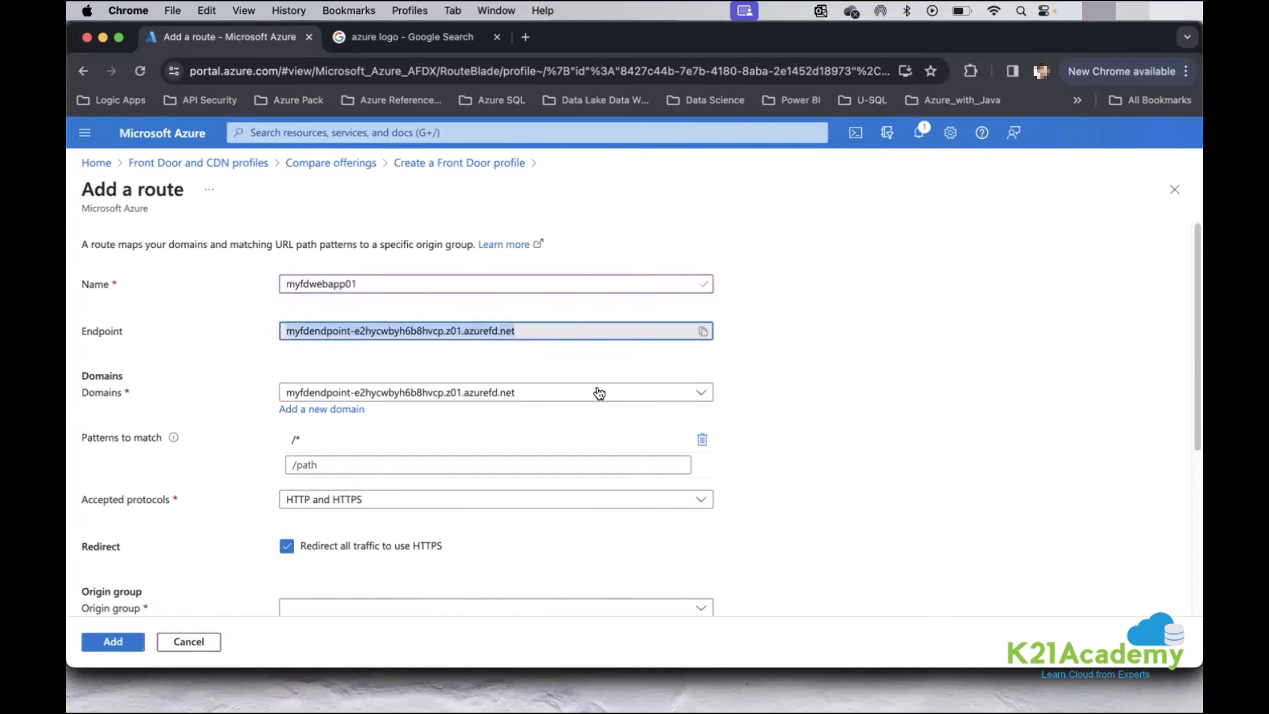
pyautogui.press('Tab')
pyautogui.press('Return')
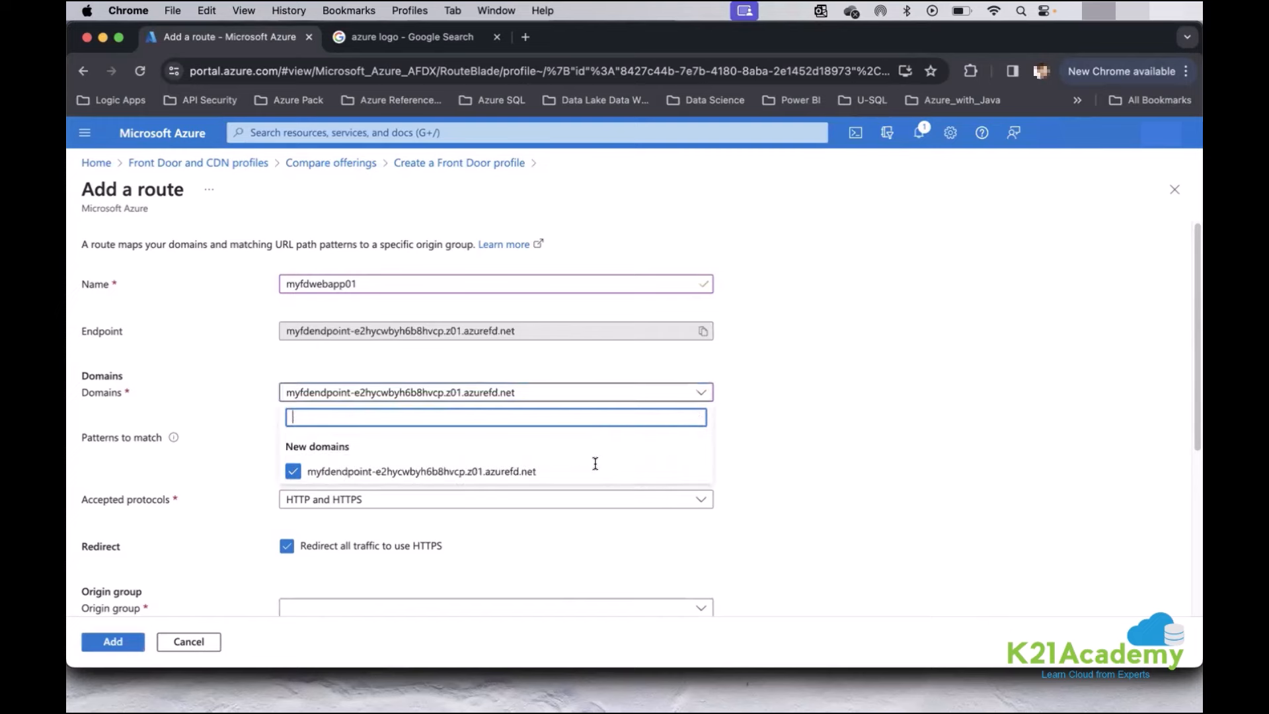
pyautogui.press('Escape')
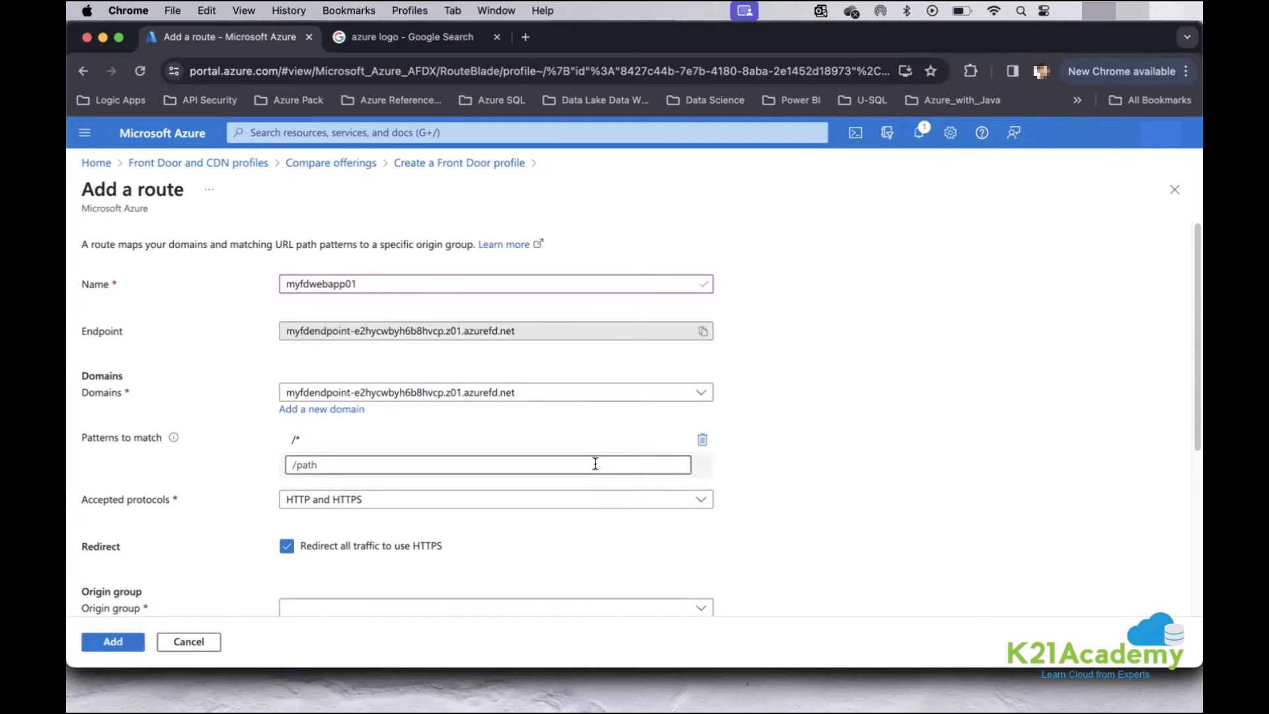
pyautogui.click(594, 465)
pyautogui.scroll(-2, 697, 409)
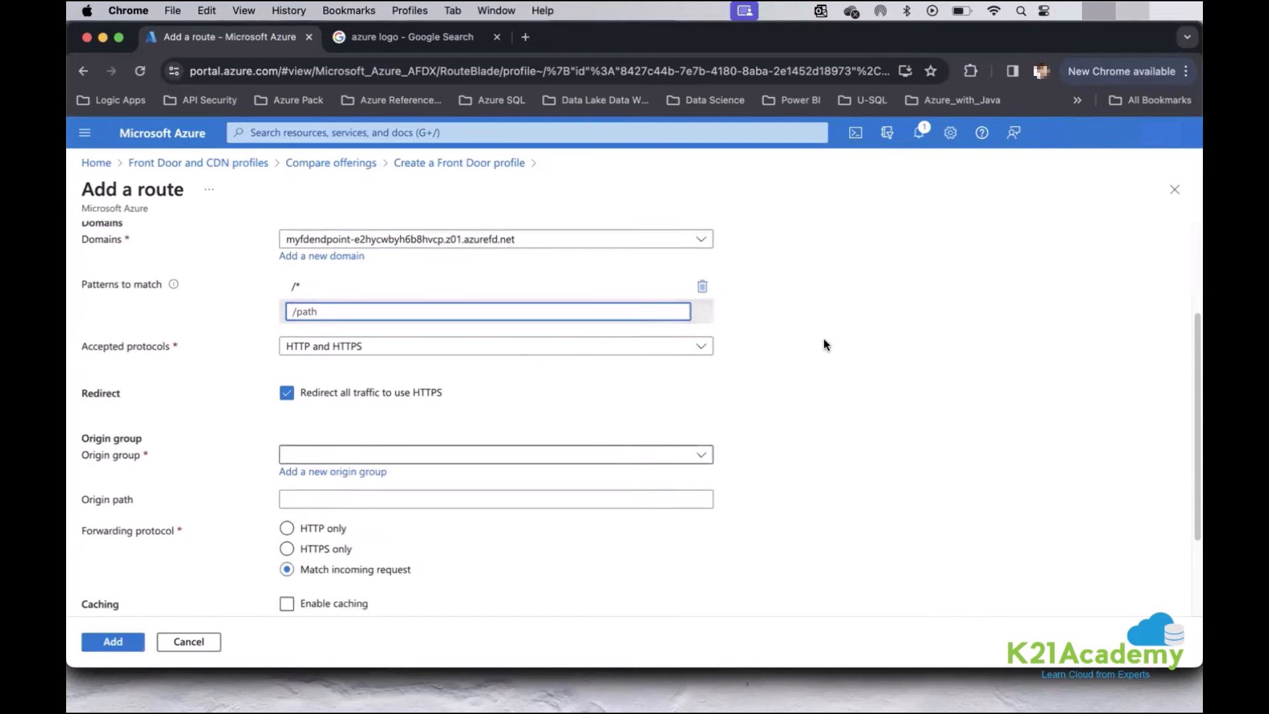
pyautogui.scroll(-1, 823, 342)
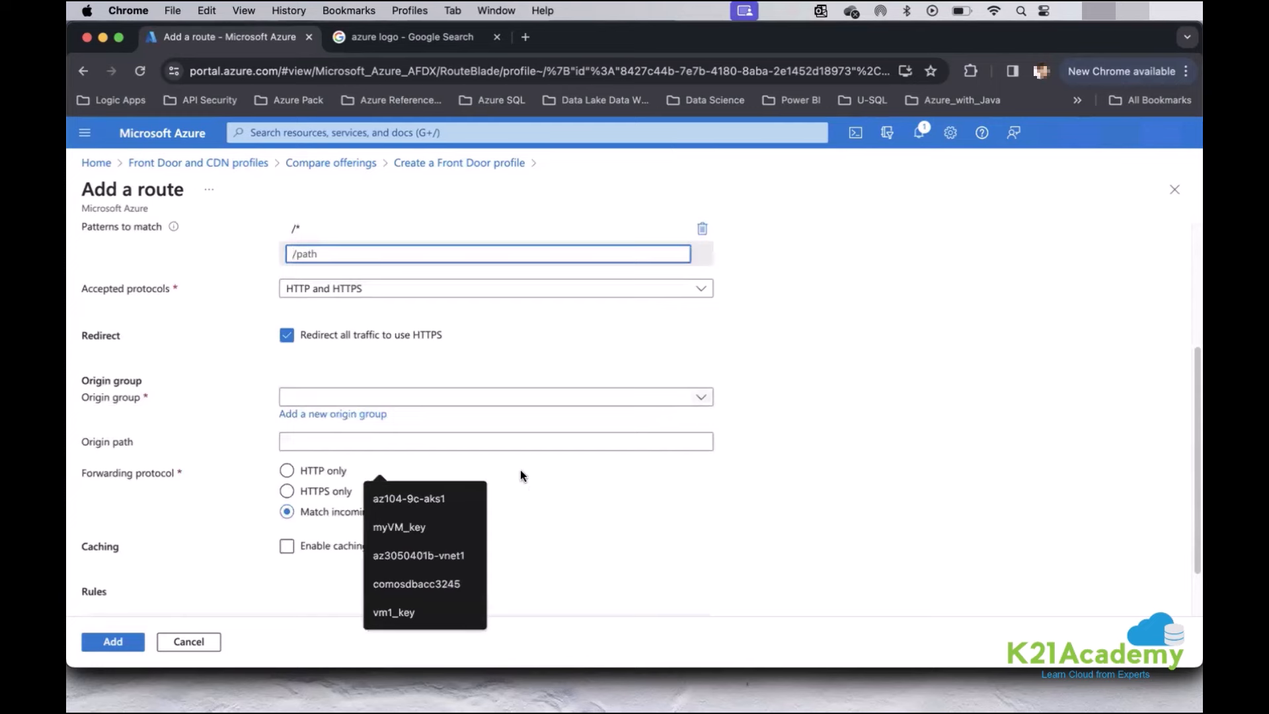
pyautogui.click(370, 397)
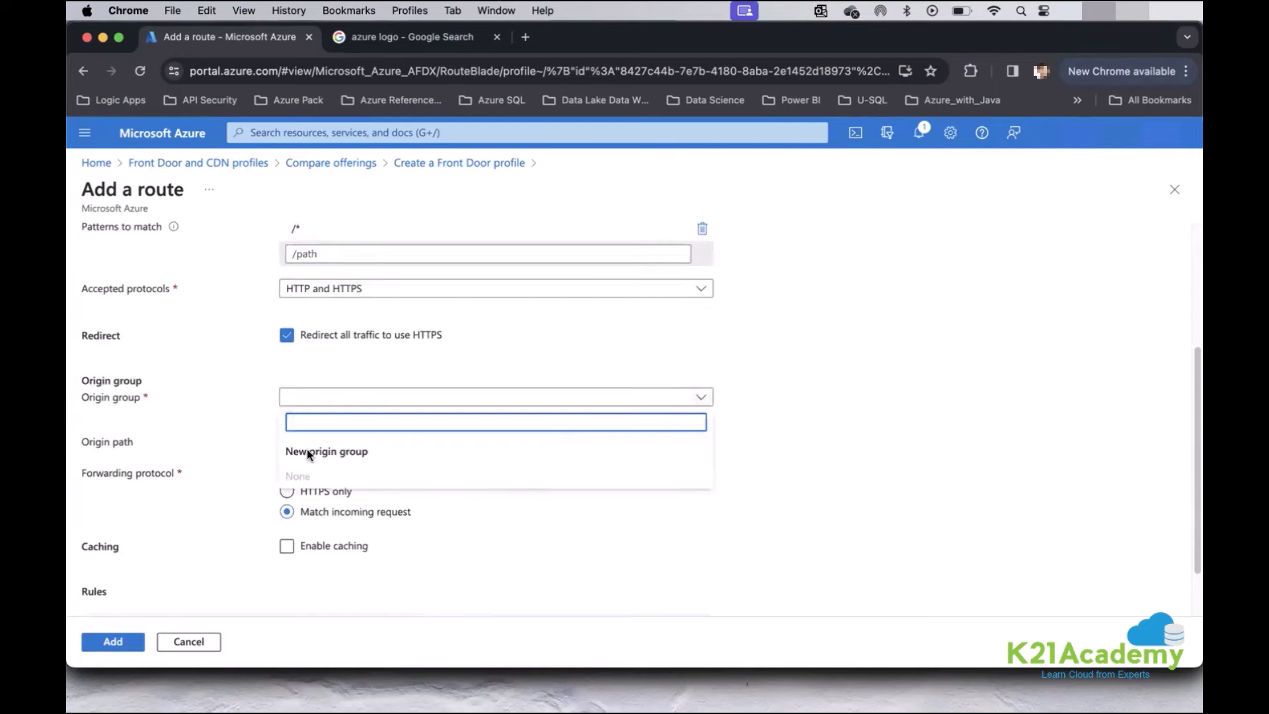
pyautogui.click(295, 473)
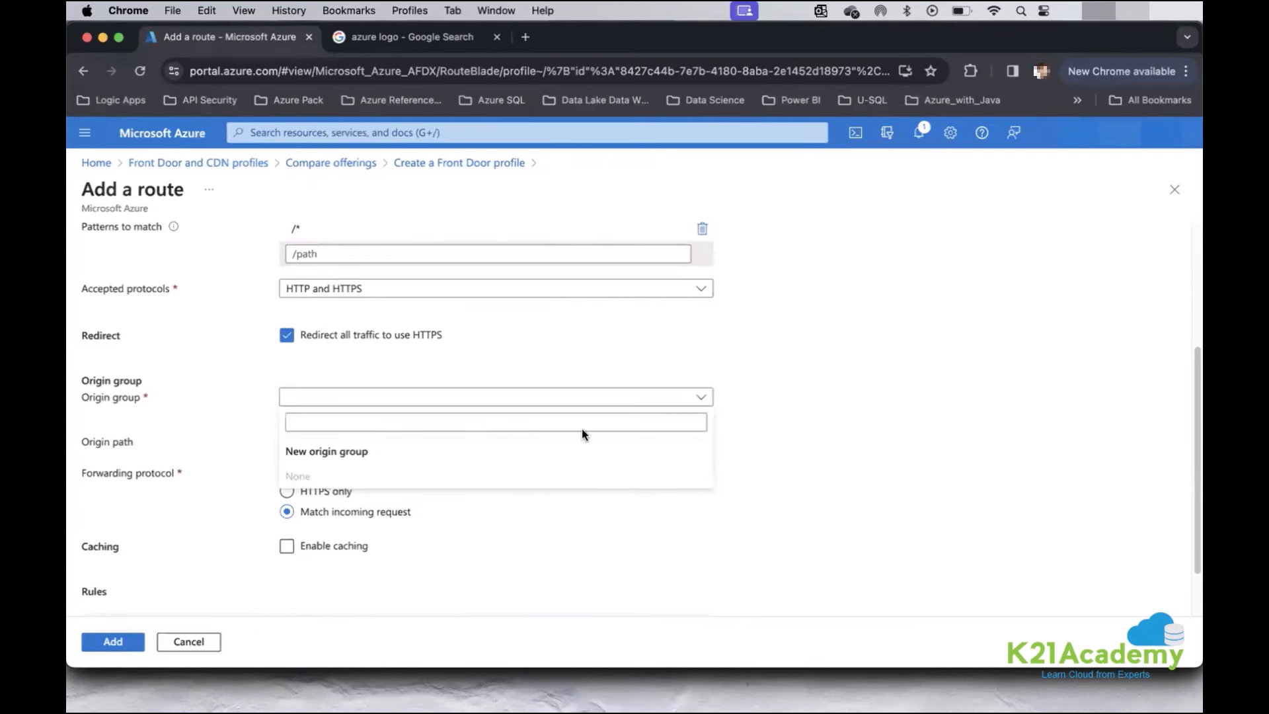
pyautogui.click(637, 436)
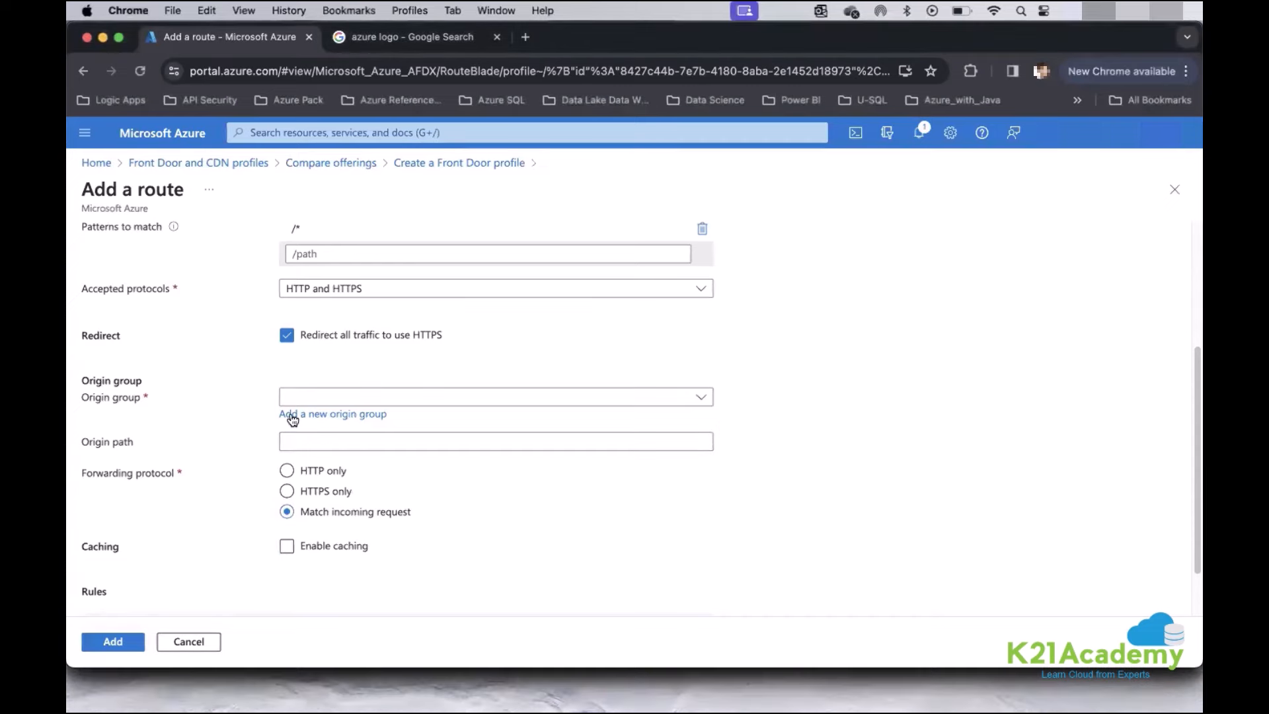
# Start a new origin group for the route, and open a duplicate portal tab showing the Azure home page.
pyautogui.click(289, 415)
pyautogui.rightClick(252, 40)
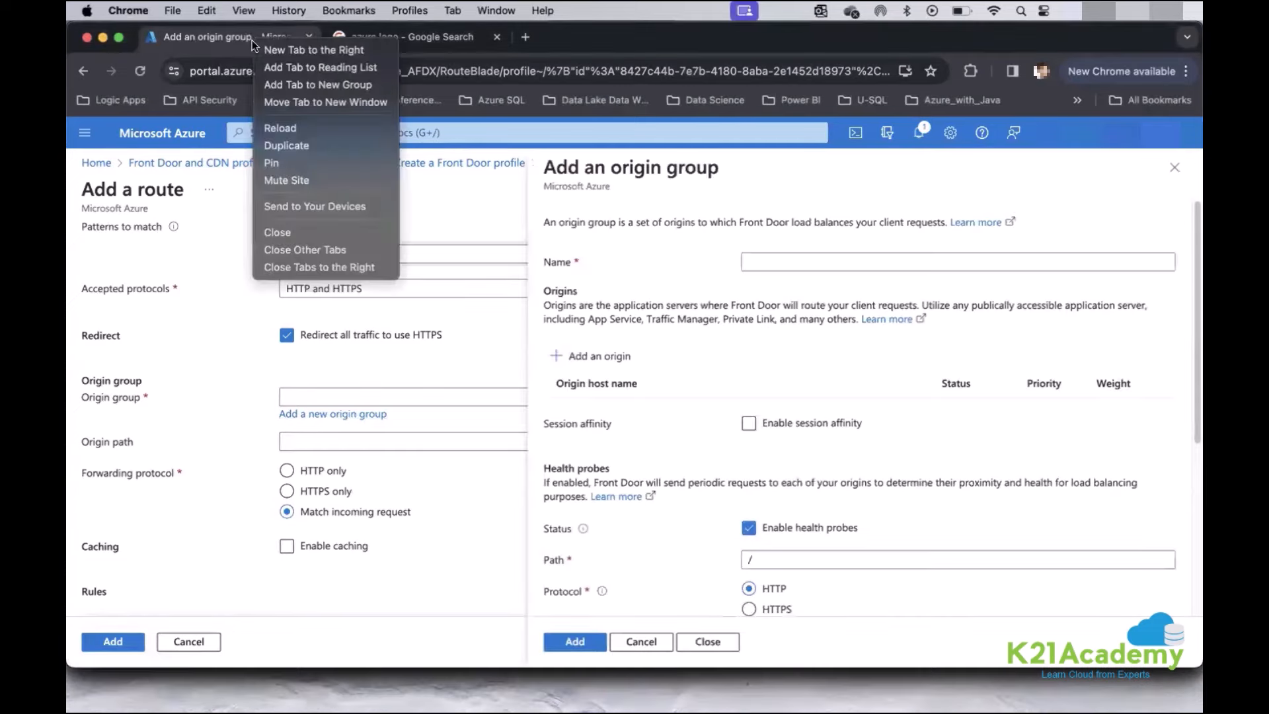
pyautogui.click(313, 144)
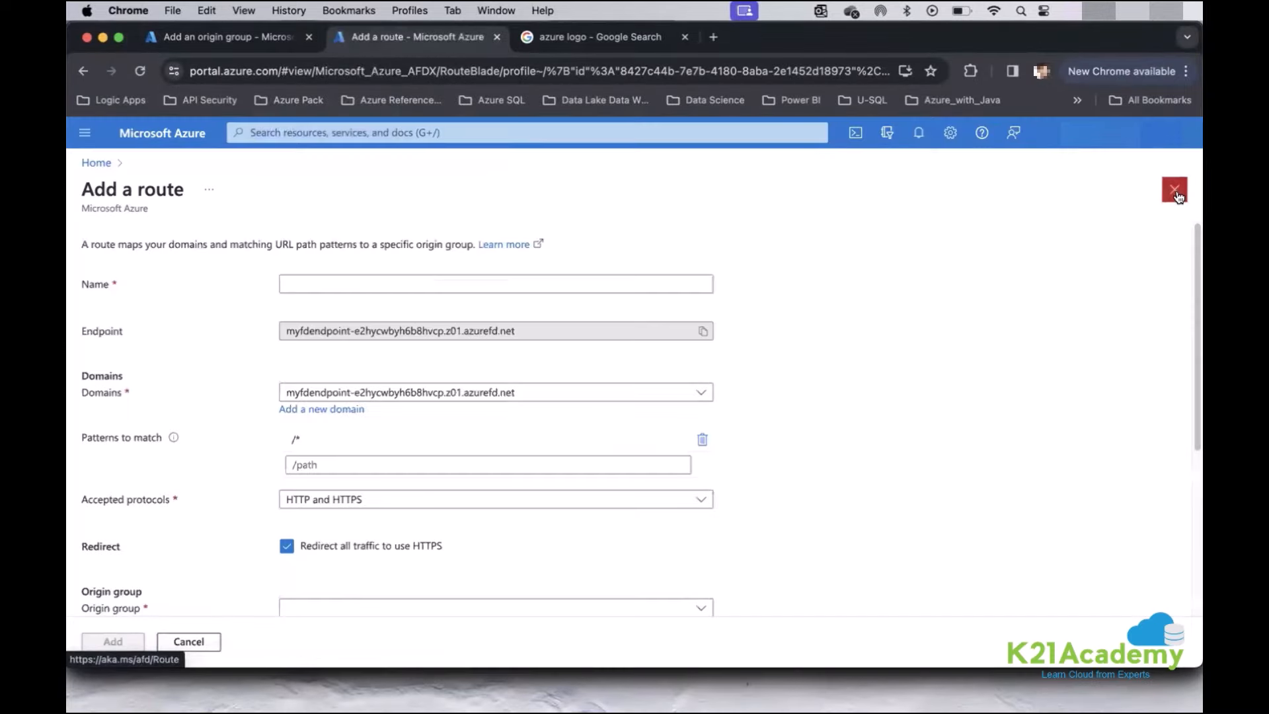
pyautogui.click(1176, 190)
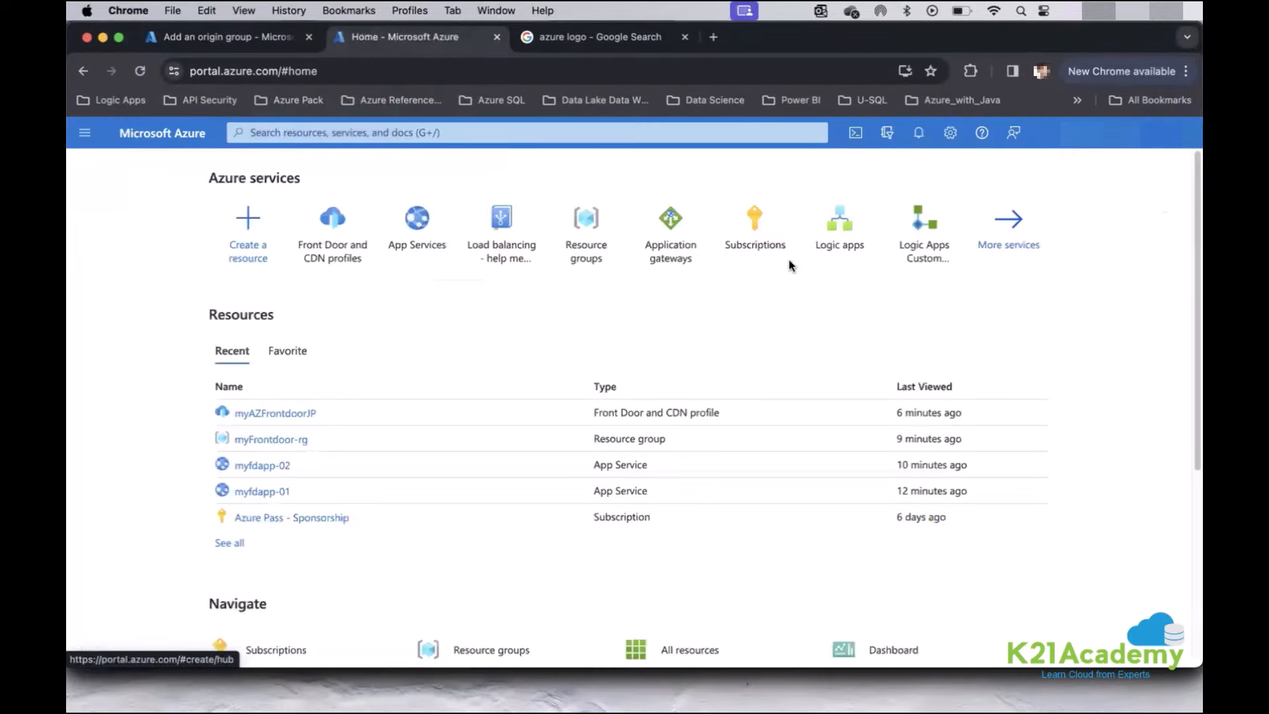
pyautogui.click(192, 34)
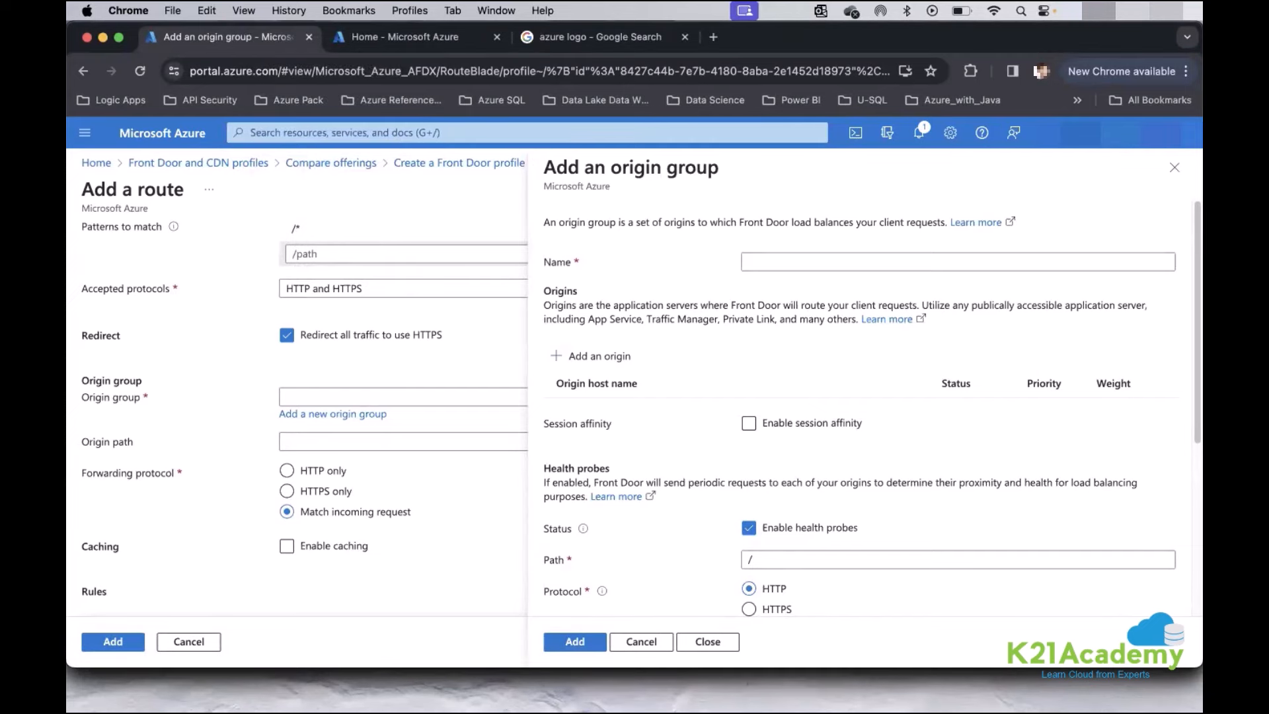
# Name the new origin group myFDOriginGroup.
pyautogui.click(783, 261)
pyautogui.write('my')
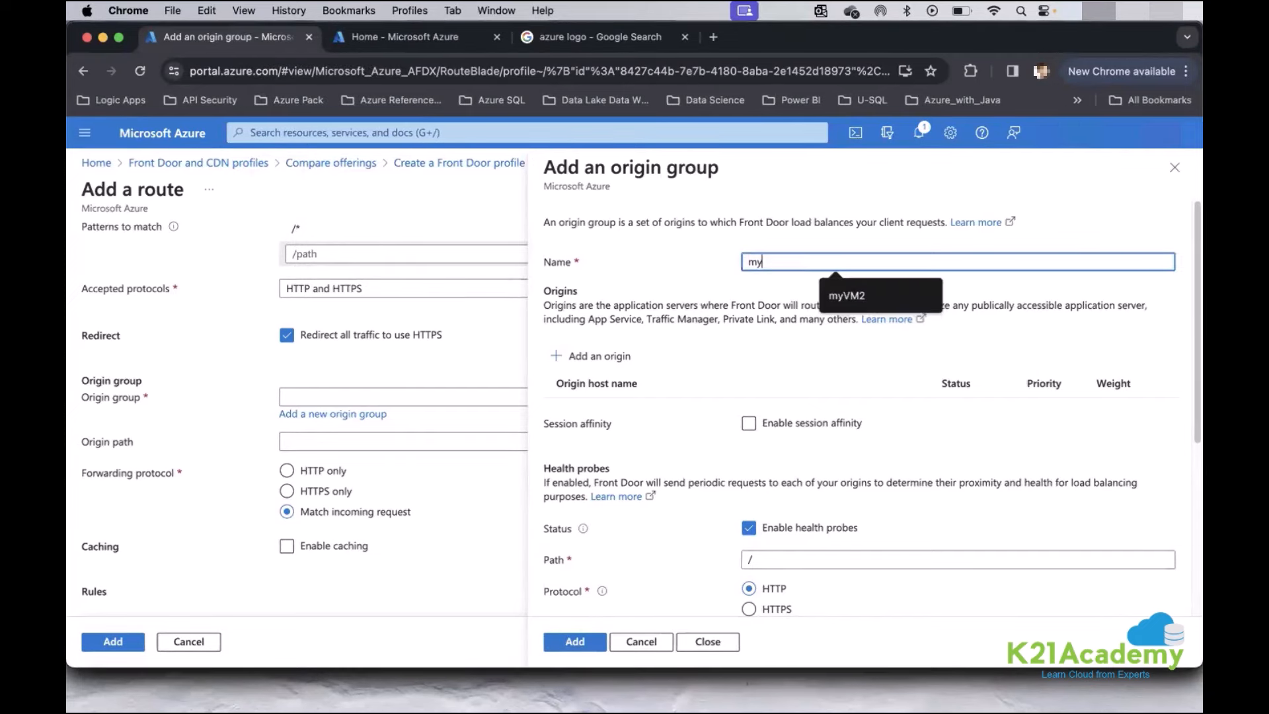
pyautogui.write('FDO')
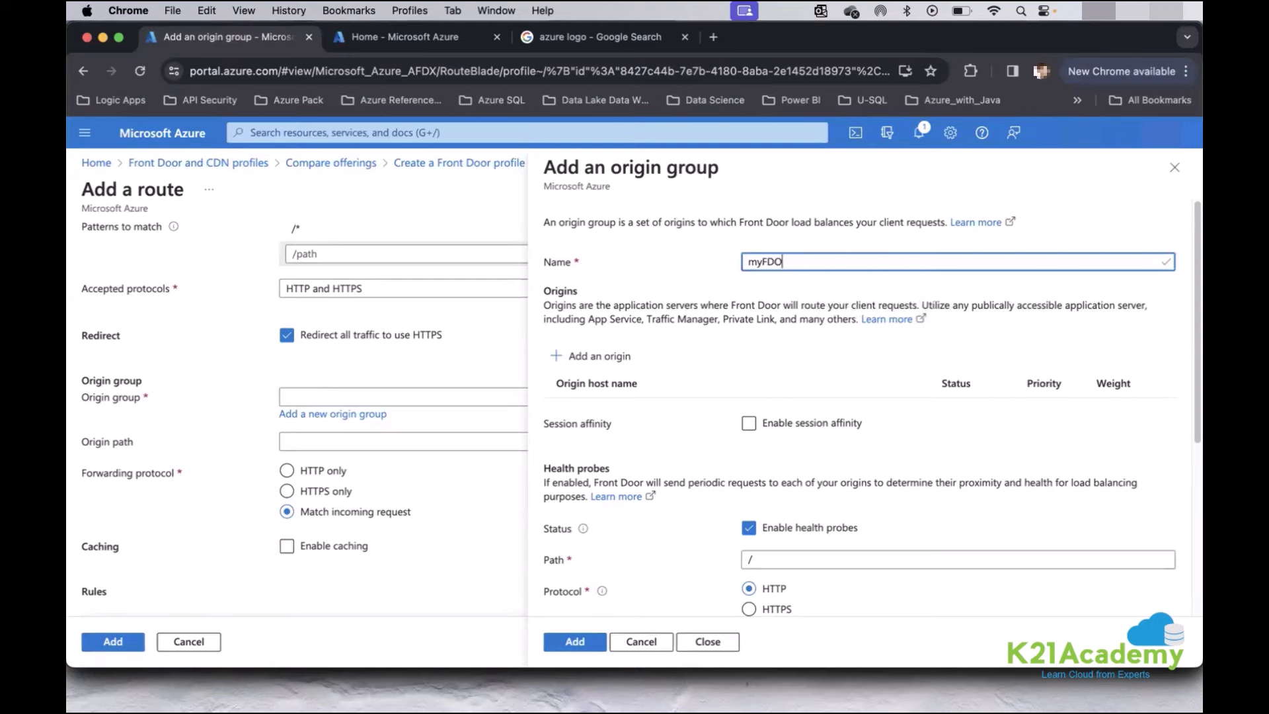
pyautogui.write('riginGroup')
# Start adding an origin to the group with origin type App services and host name myfdapp-01.azurewebsites.net.
pyautogui.scroll(-1, 755, 308)
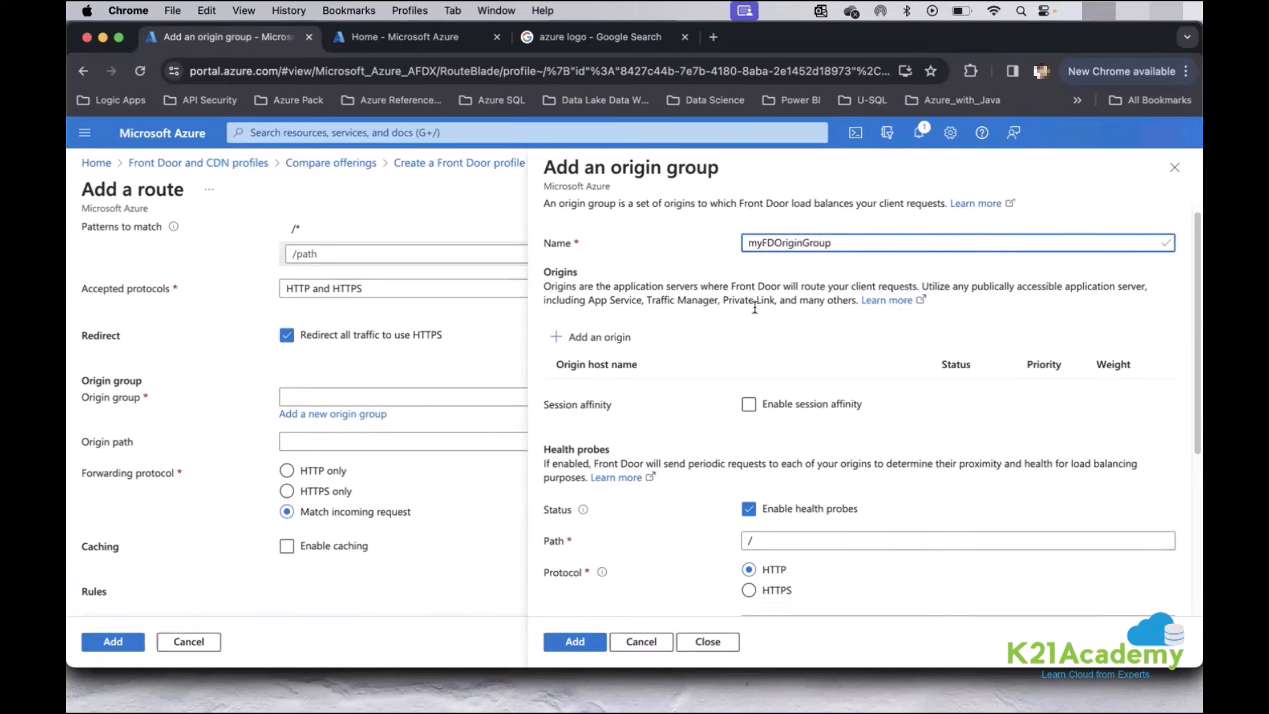
pyautogui.click(608, 341)
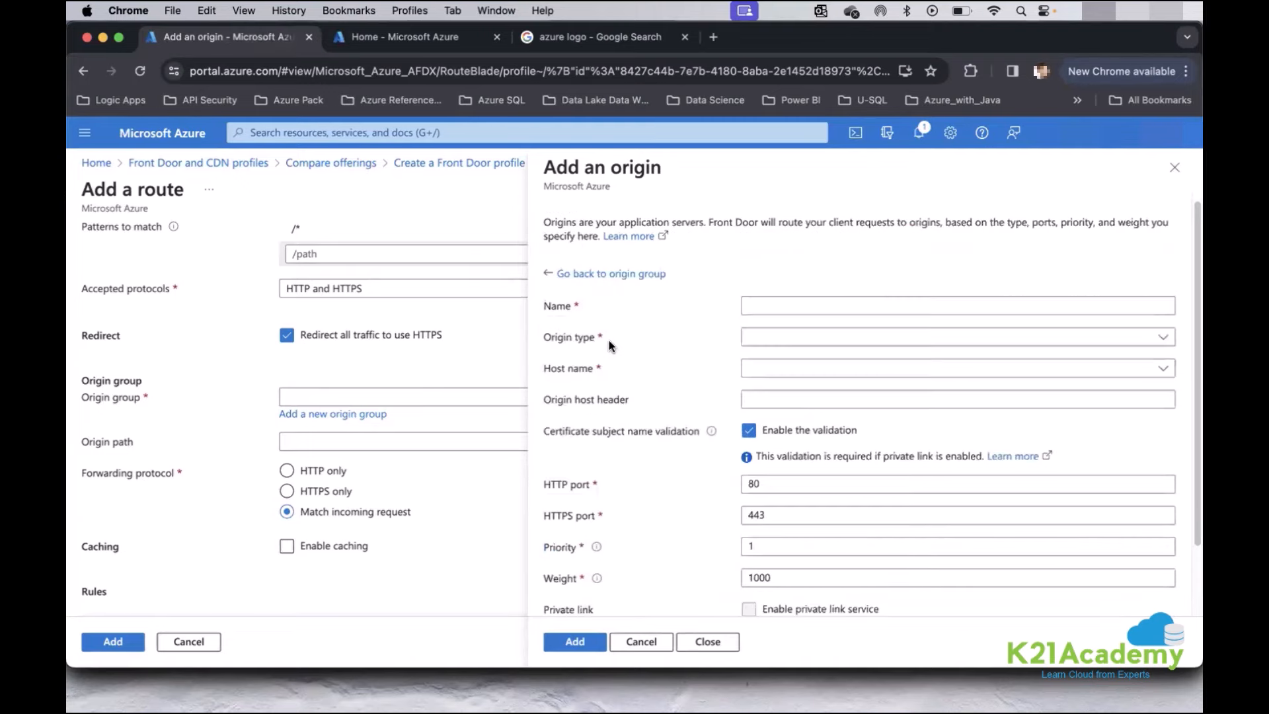
pyautogui.click(766, 304)
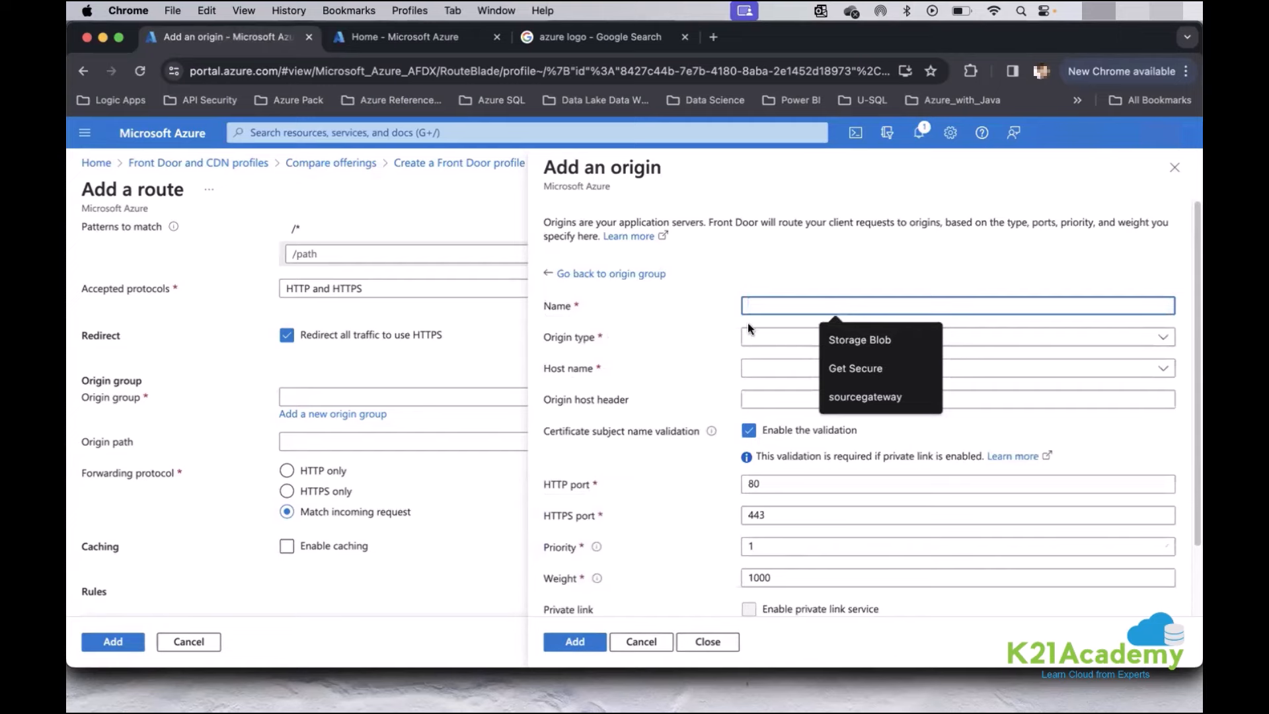
pyautogui.click(1161, 339)
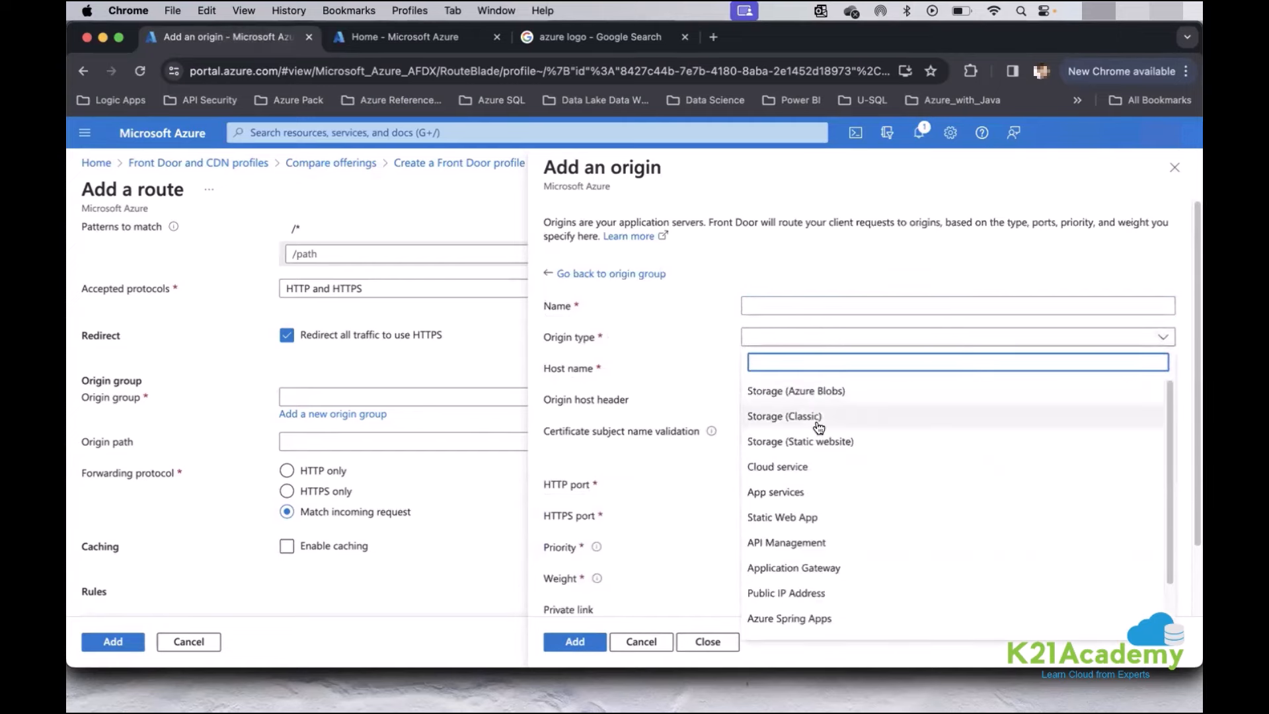
pyautogui.scroll(-2, 817, 431)
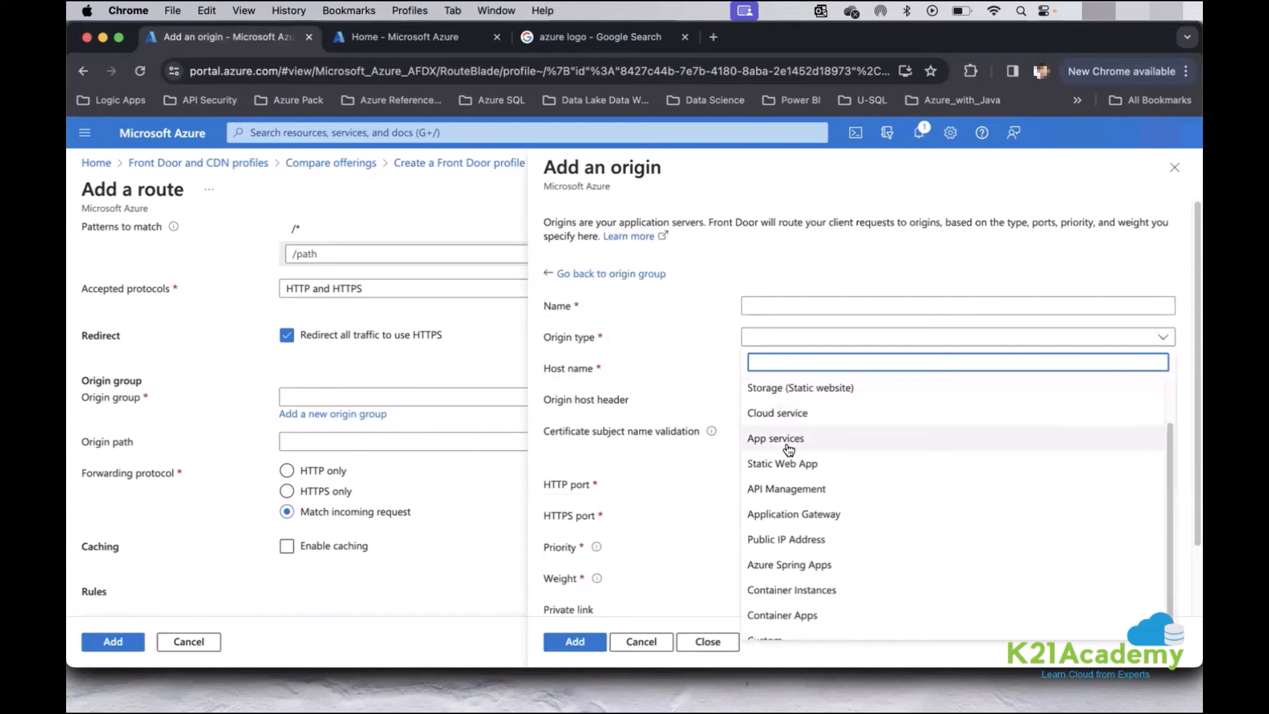
pyautogui.click(787, 441)
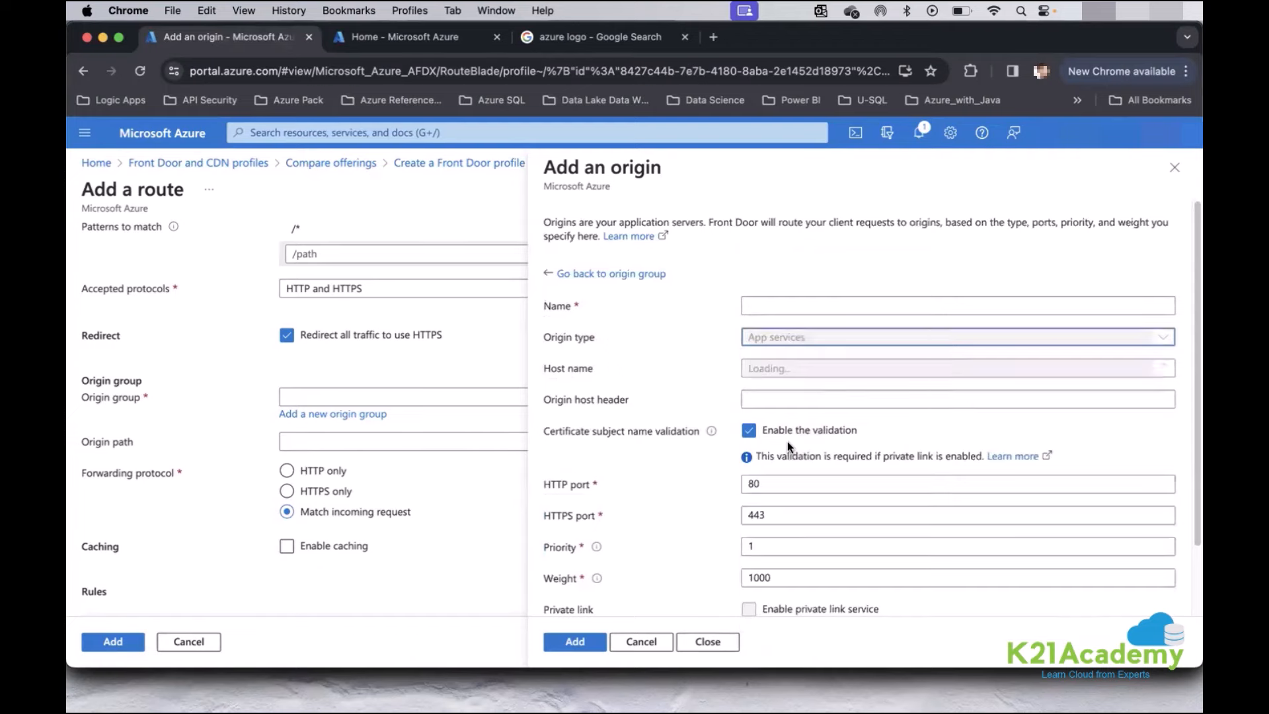
pyautogui.click(1164, 368)
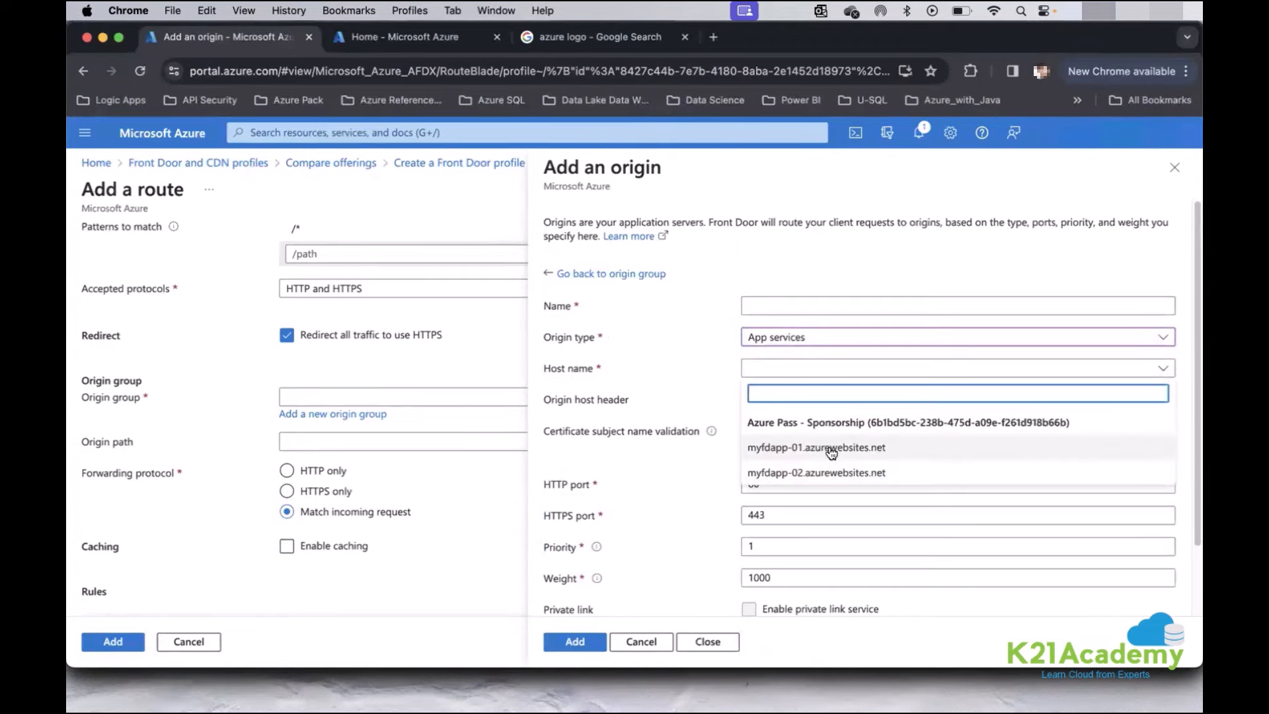
pyautogui.click(830, 449)
# Name the origin myfd01webapporigin and add it to the origin group, keeping the default ports, priority and weight.
pyautogui.click(792, 303)
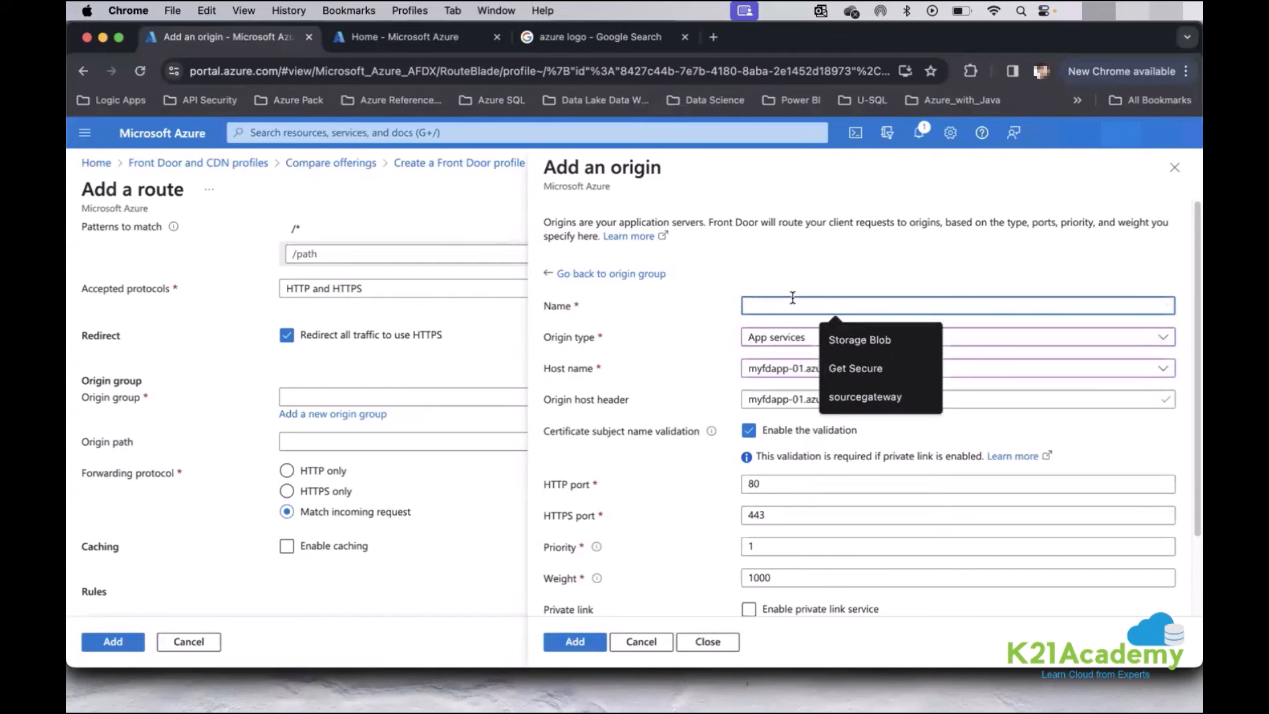
pyautogui.write('myfd')
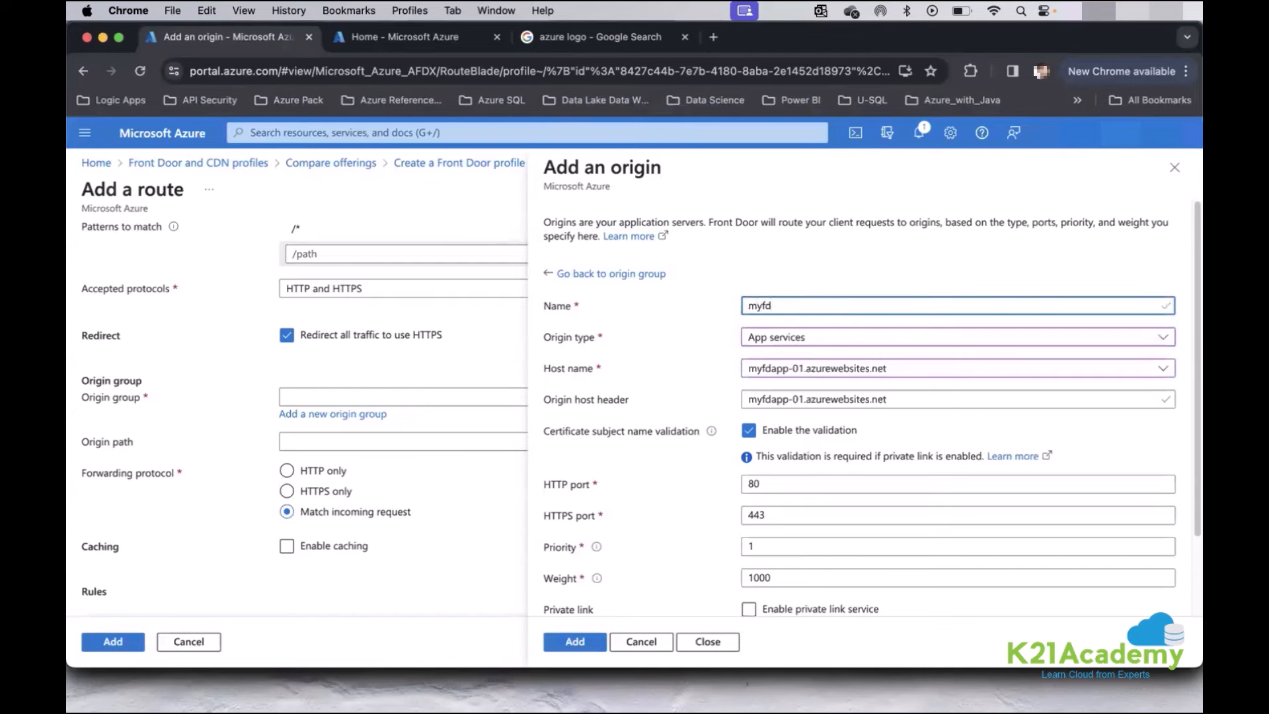
pyautogui.write('01w')
pyautogui.write('ebapporigin')
pyautogui.click(657, 368)
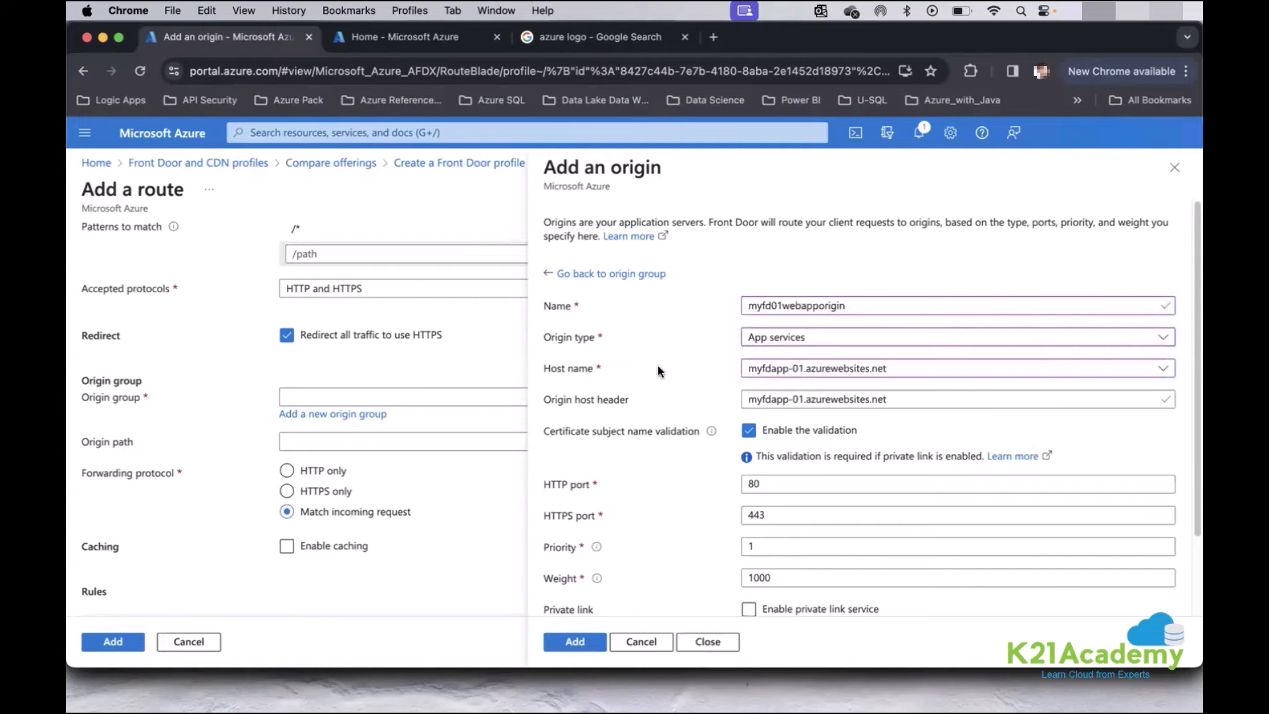
pyautogui.scroll(-3, 657, 368)
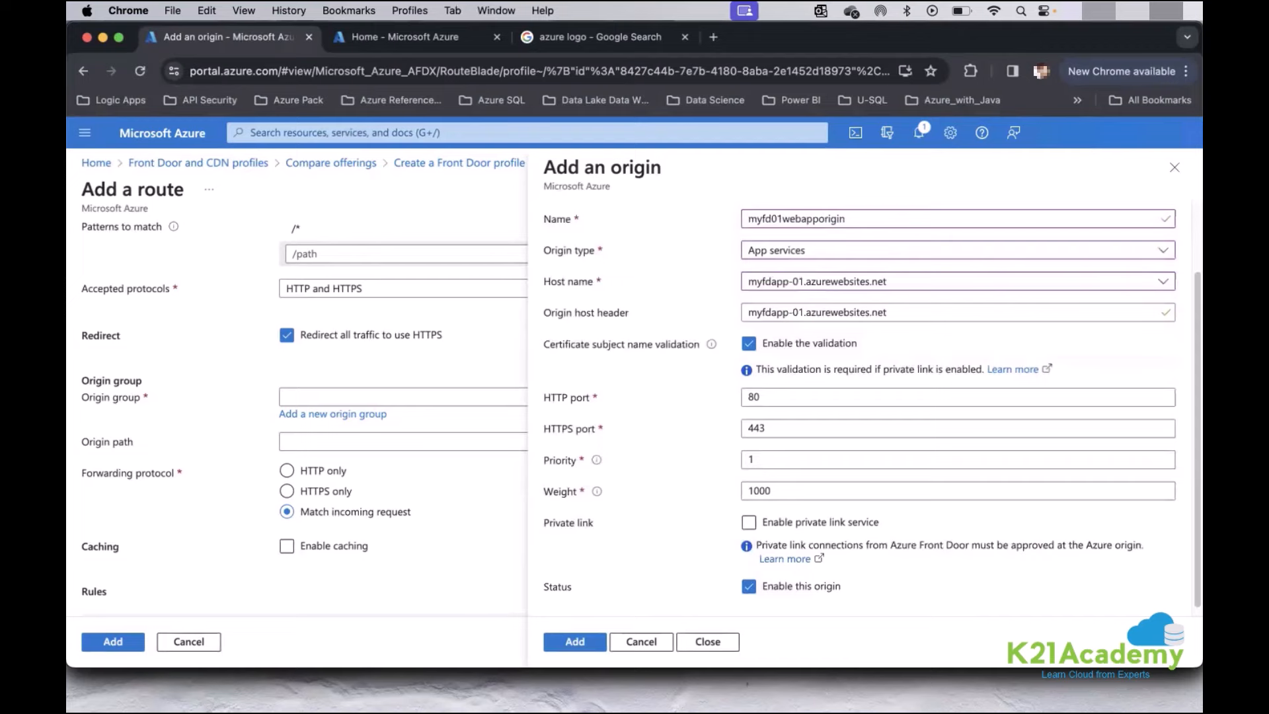
pyautogui.scroll(-1, 707, 568)
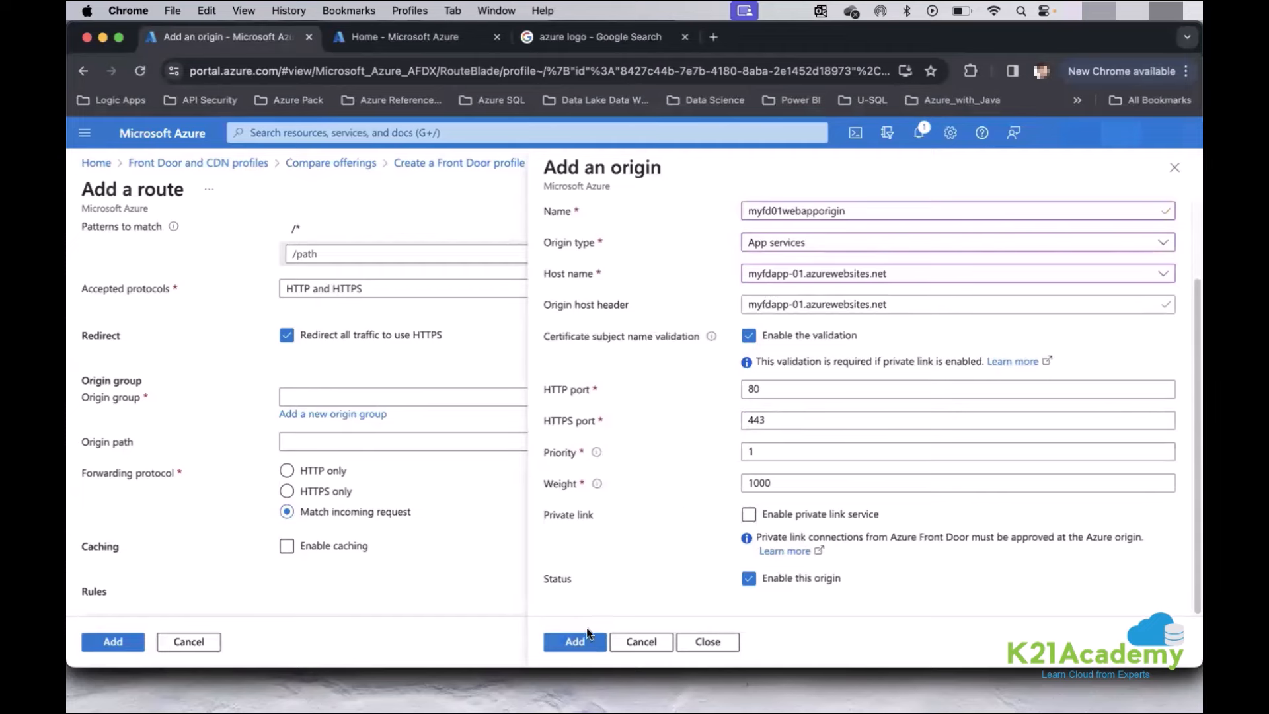
pyautogui.click(575, 642)
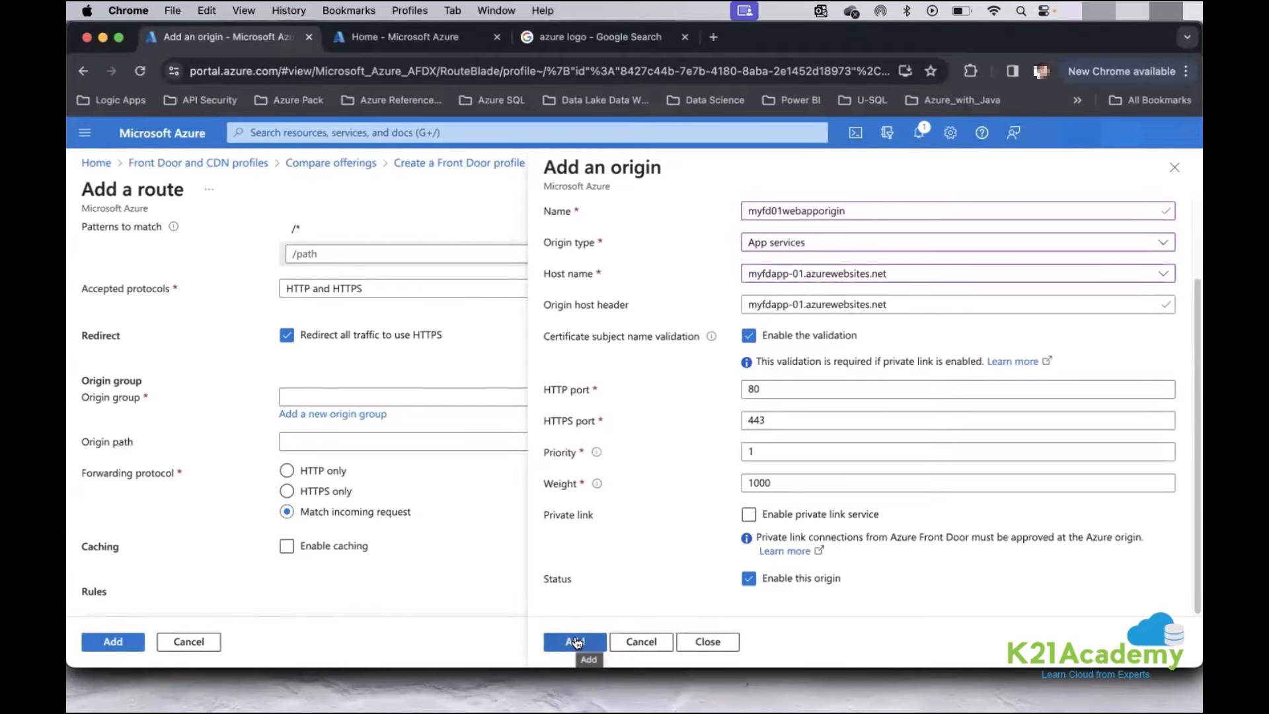
# Add a second App services origin named myfdwebapp02 with host name myfdapp-02.azurewebsites.net to the origin group.
pyautogui.scroll(-3, 788, 367)
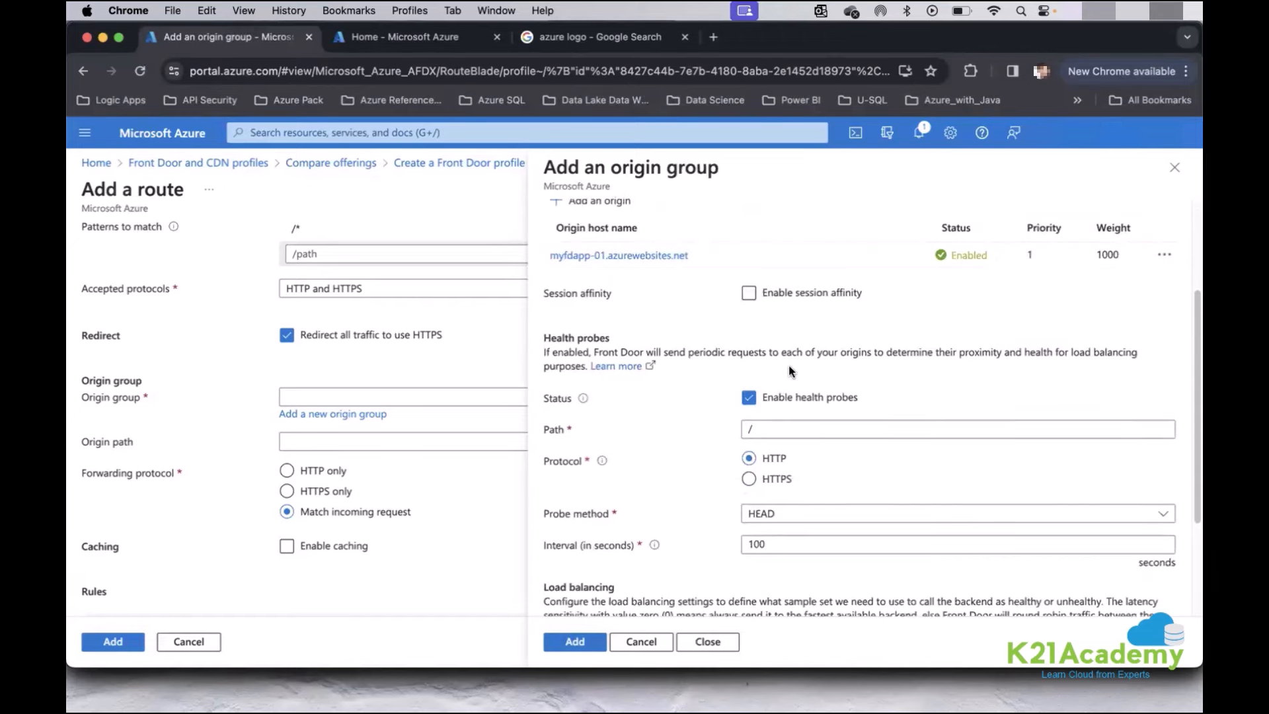
pyautogui.scroll(-2, 790, 370)
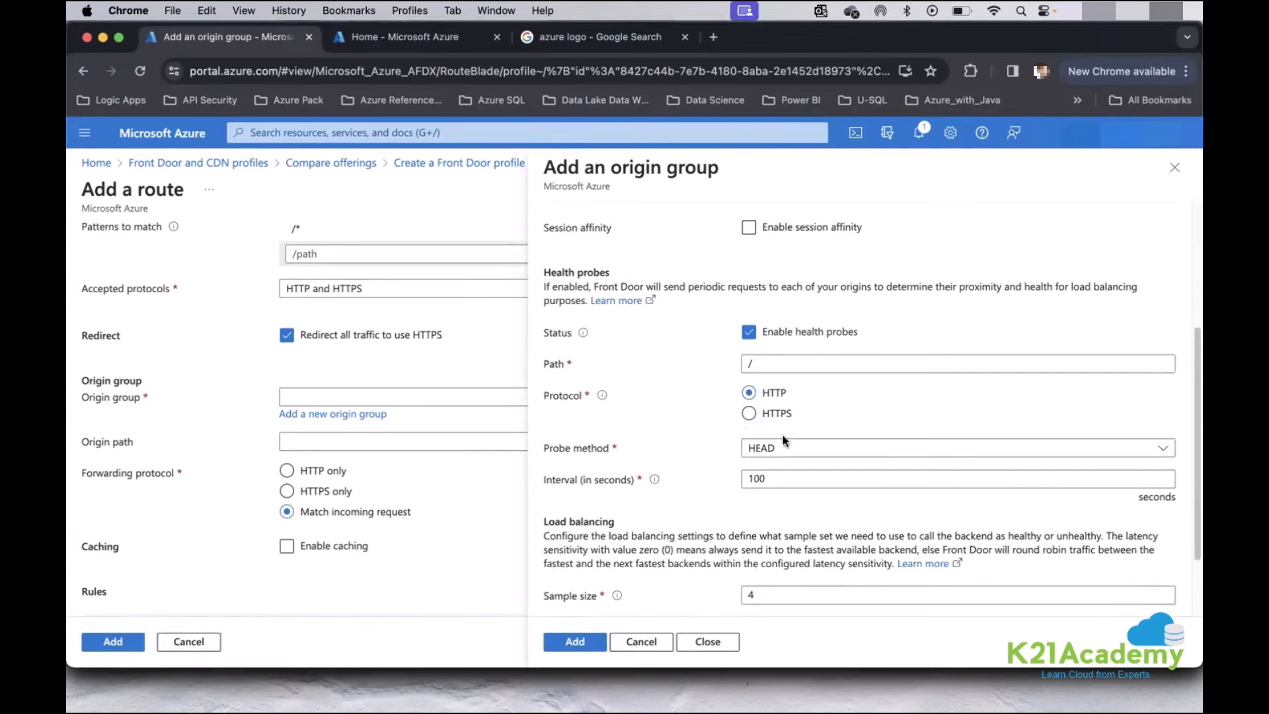
pyautogui.scroll(5, 782, 435)
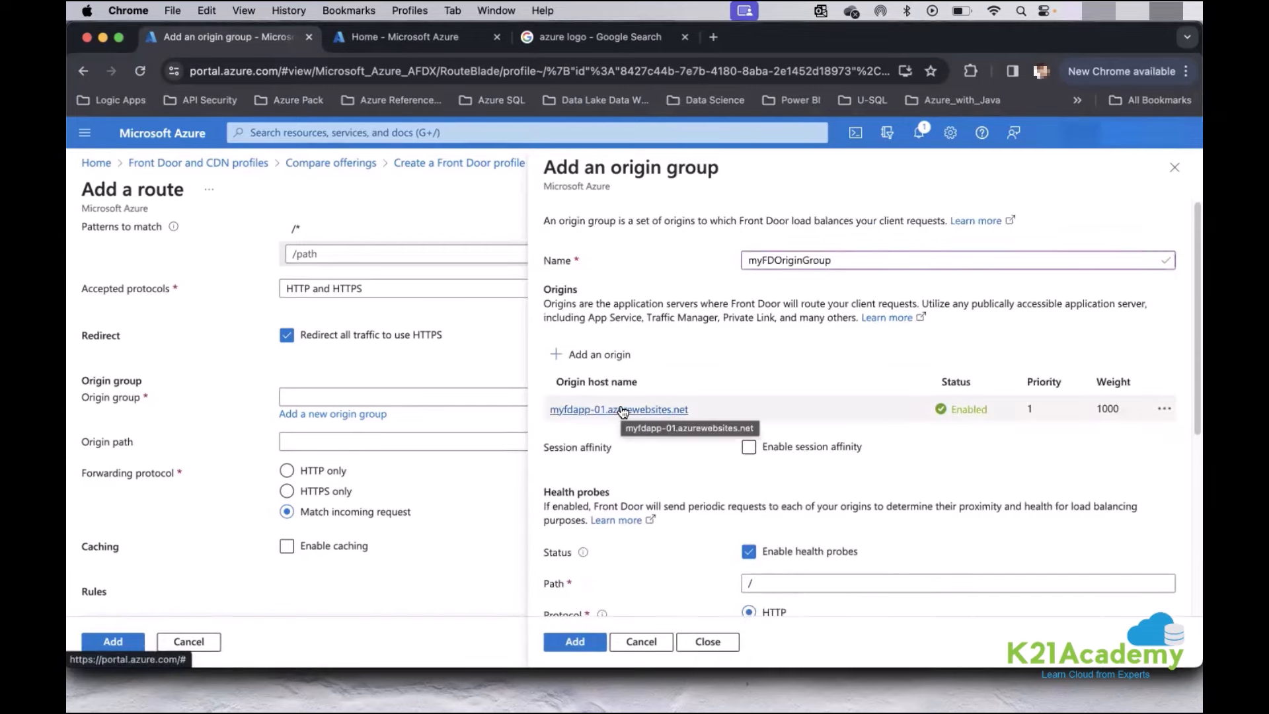
pyautogui.click(595, 353)
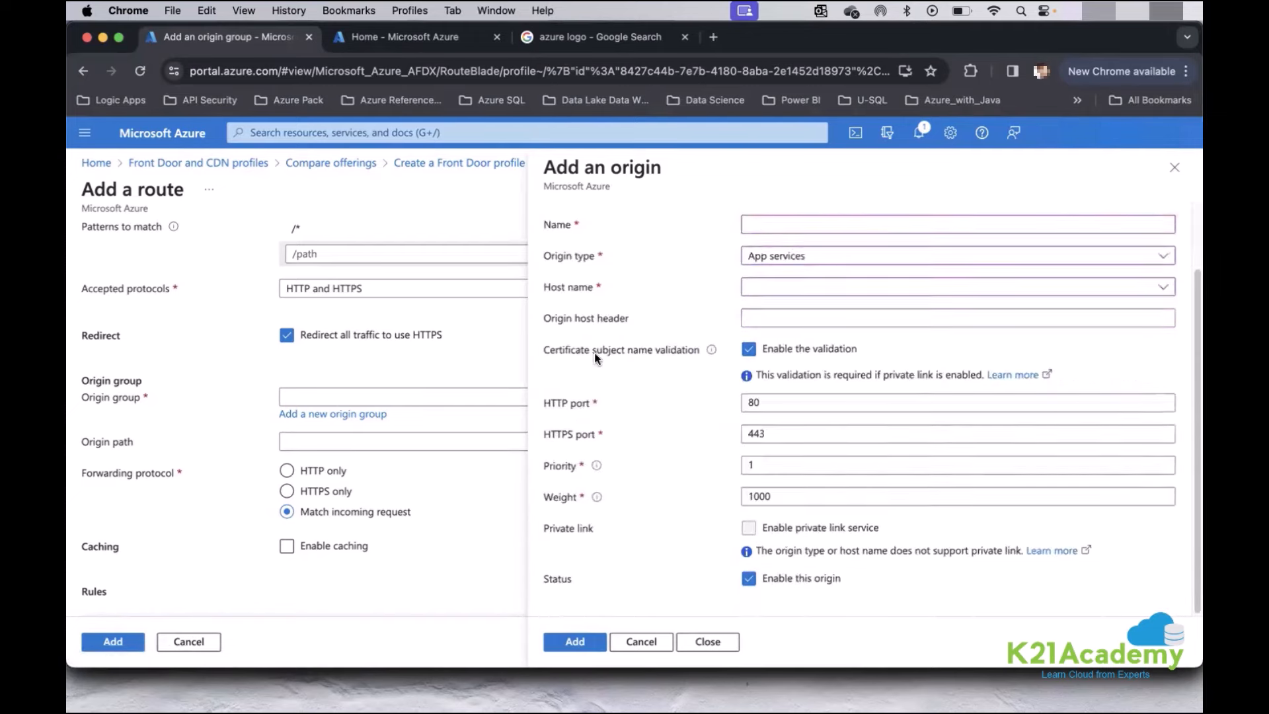
pyautogui.click(827, 209)
pyautogui.write('myfdweb')
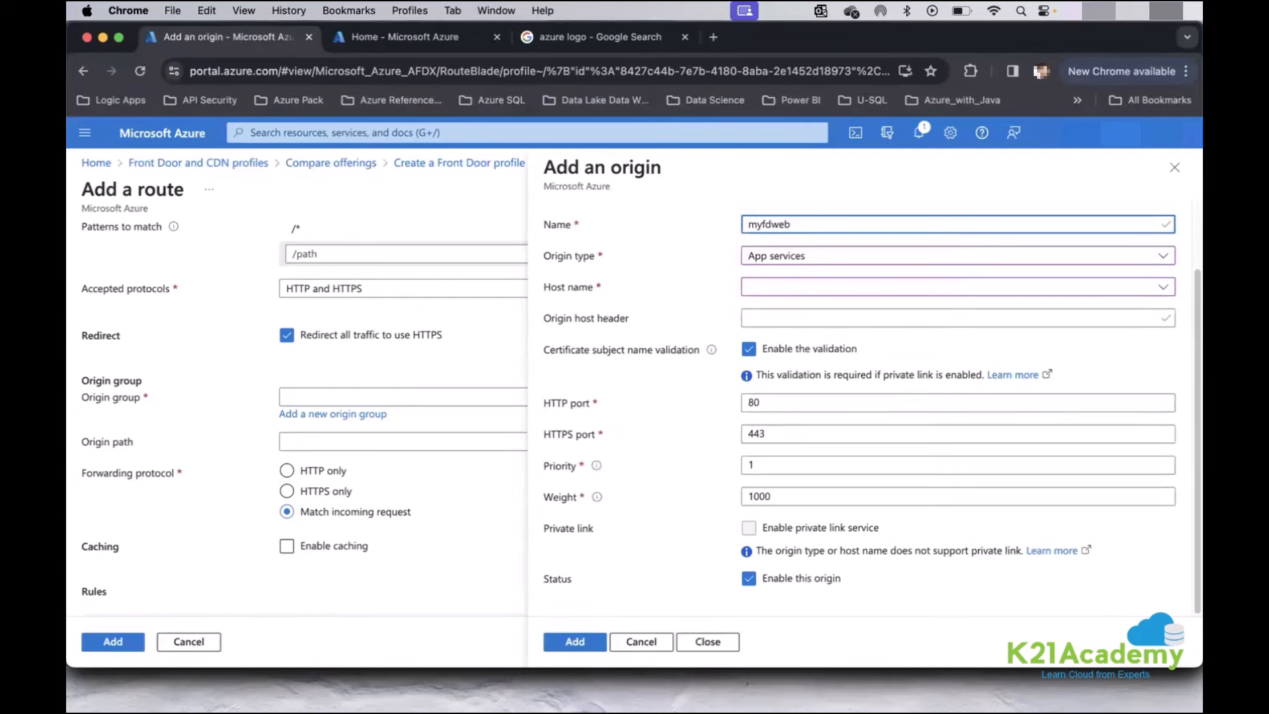
pyautogui.write('app02')
pyautogui.click(829, 288)
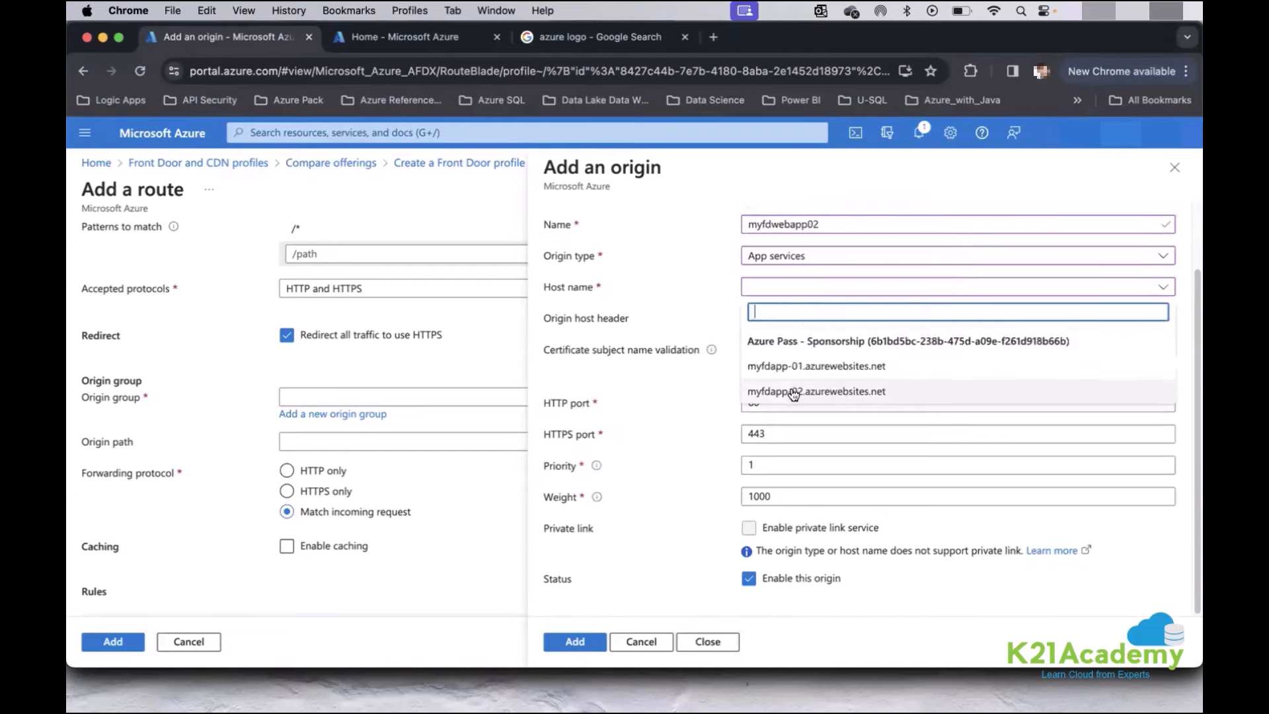
pyautogui.click(793, 392)
pyautogui.click(588, 642)
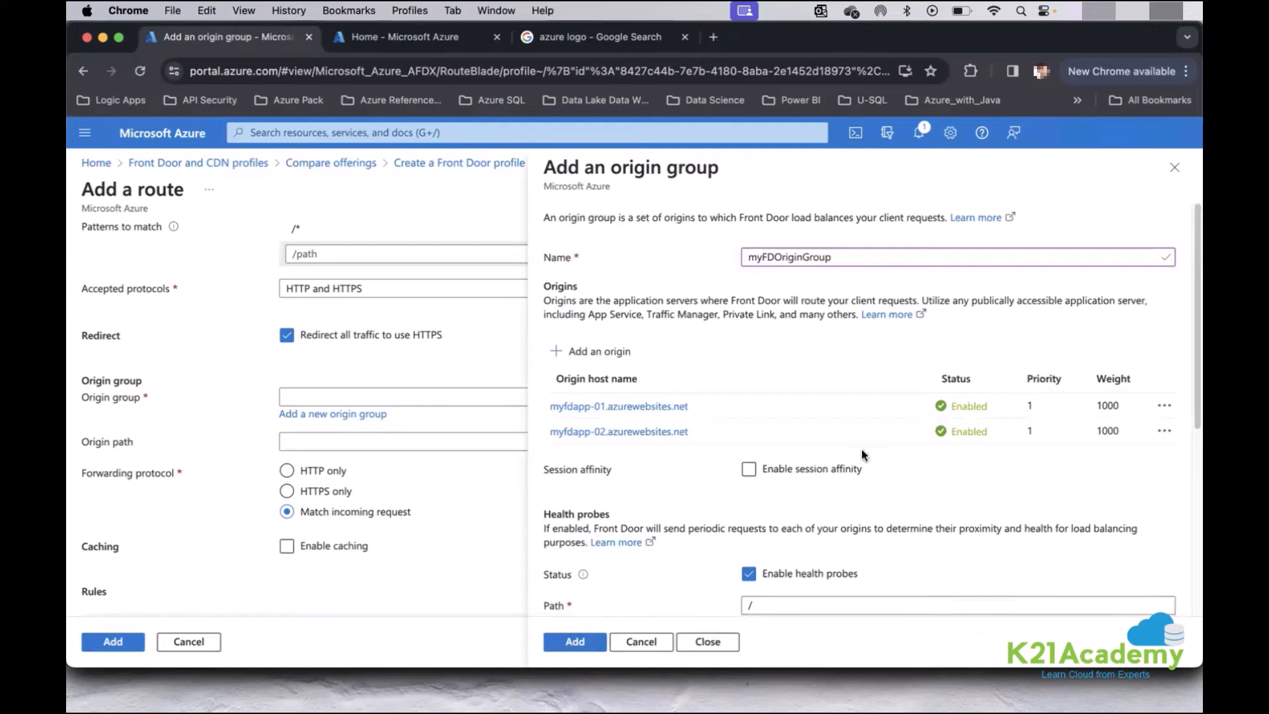
# Add the origin group with default health probe and load balancing settings, and add the route using myFDOriginGroup to the endpoint.
pyautogui.scroll(-5, 861, 449)
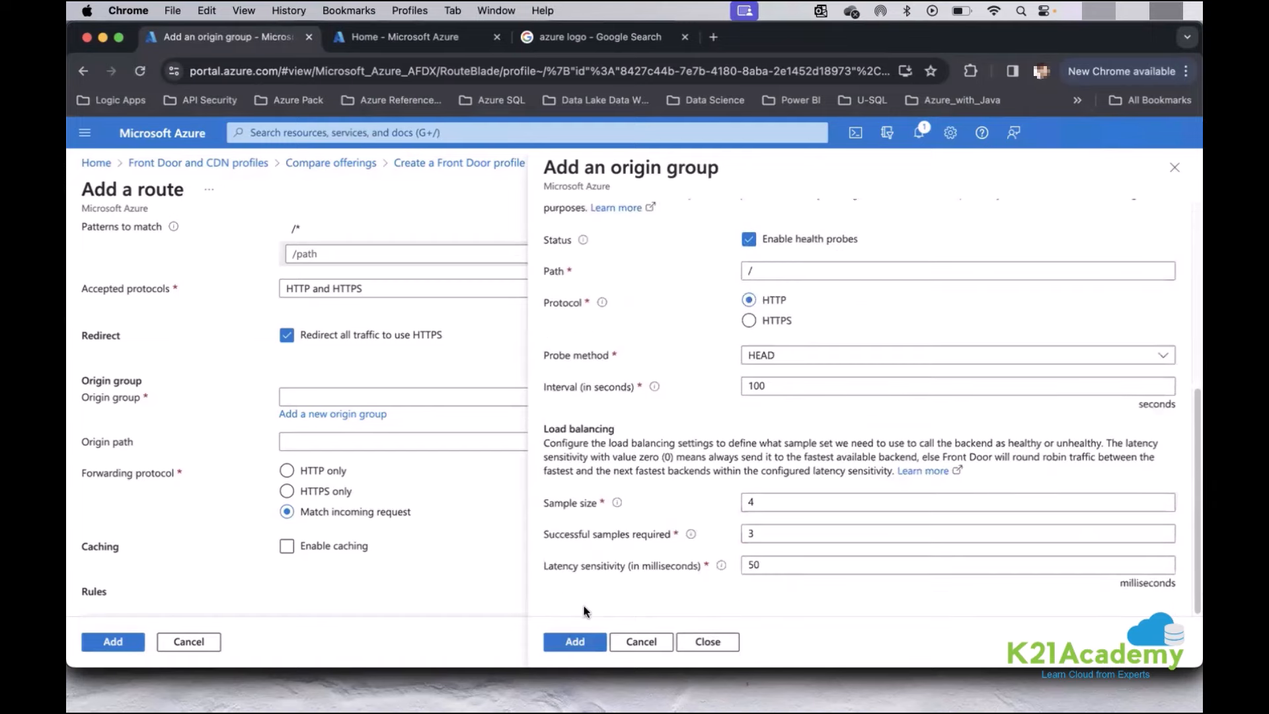
pyautogui.click(575, 641)
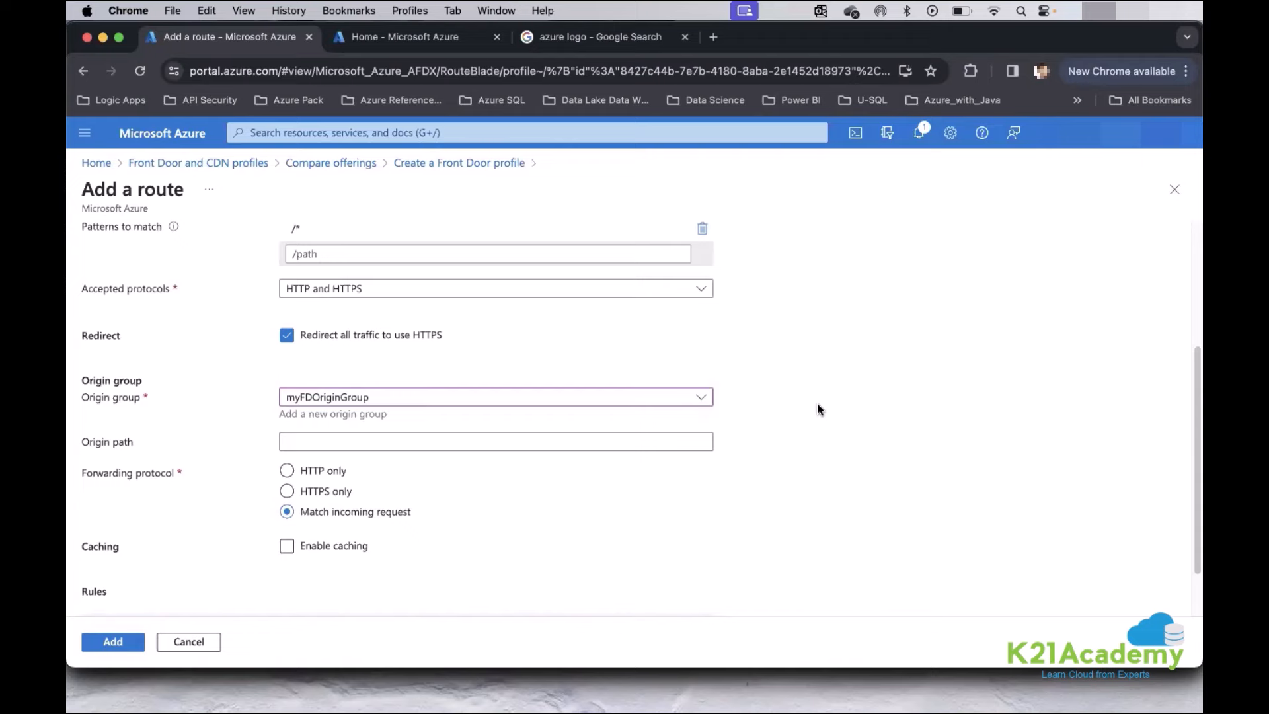
pyautogui.scroll(5, 817, 403)
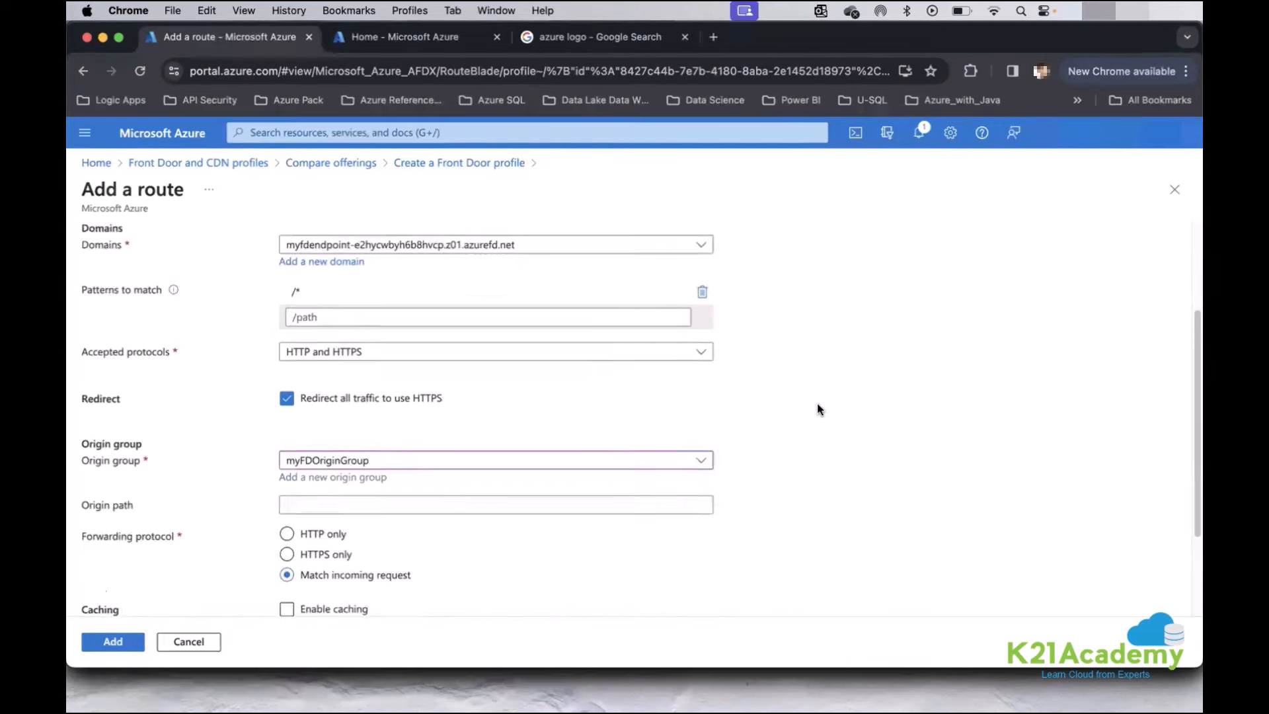
pyautogui.click(113, 641)
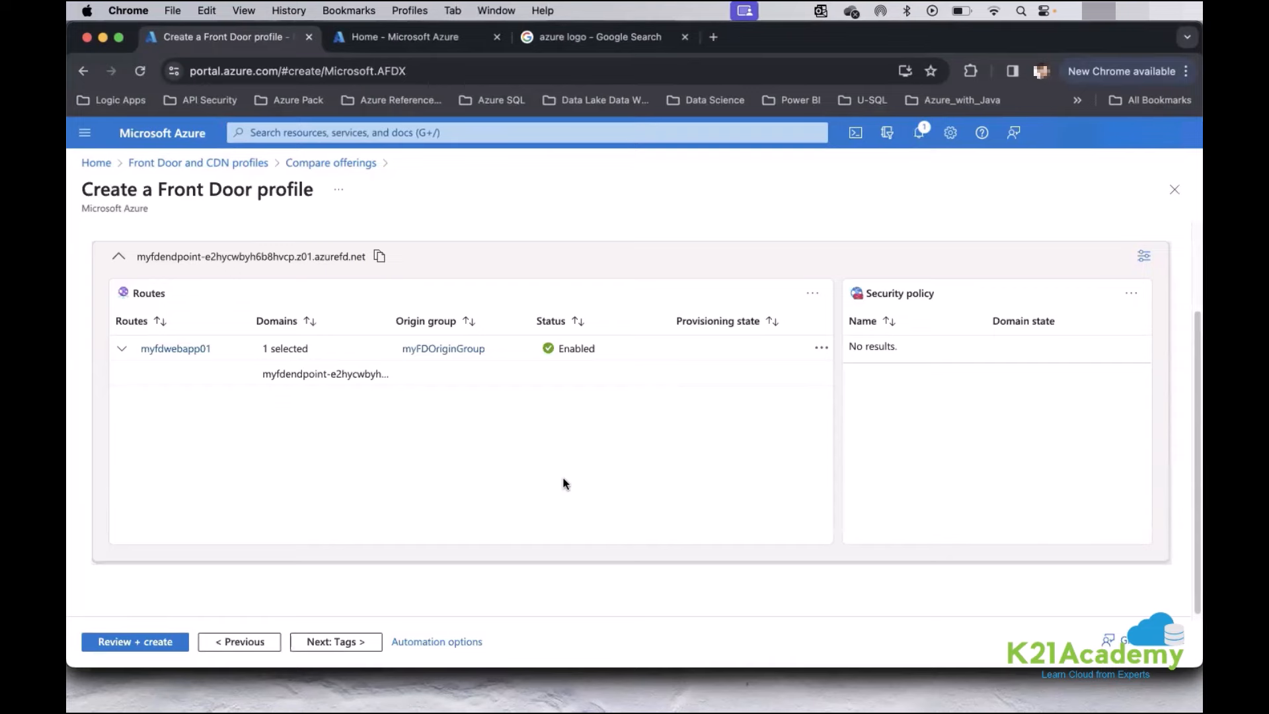
# Examine the existing myAZFrontdoorJP profile in myFrontdoor-rg for where routes are added in Front Door manager, and return to the profile being created.
pyautogui.click(414, 40)
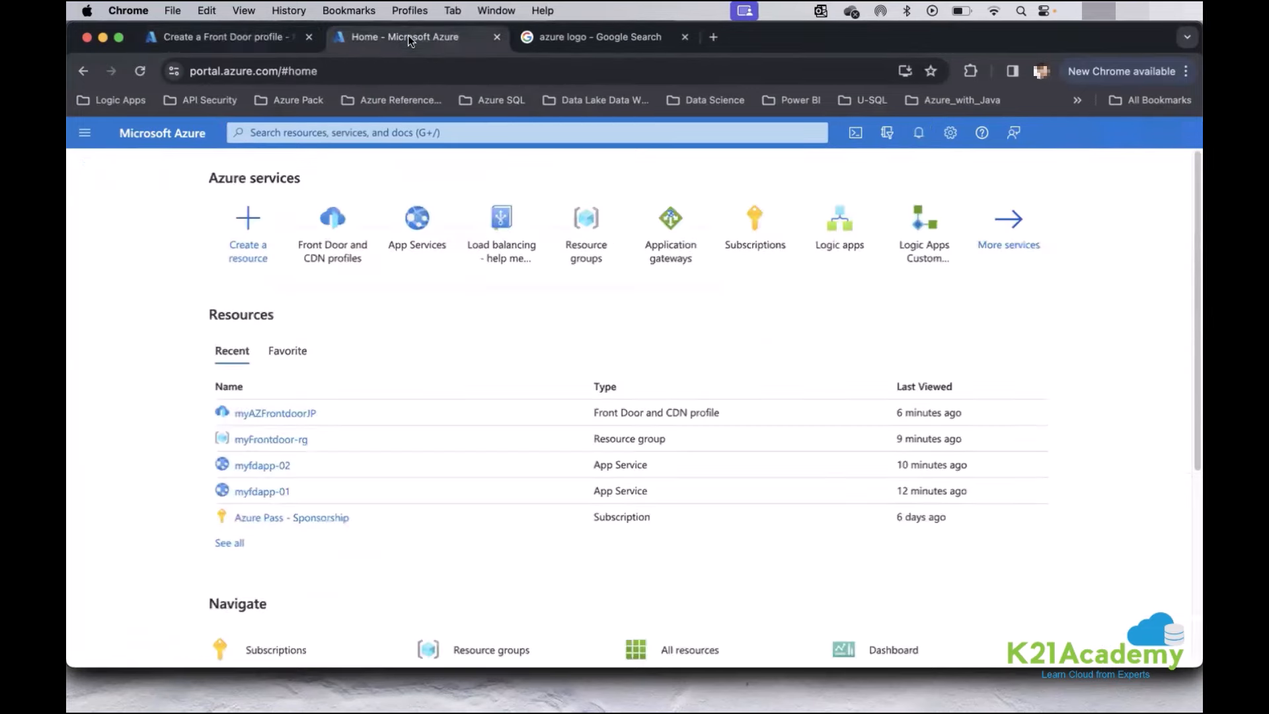
pyautogui.click(261, 439)
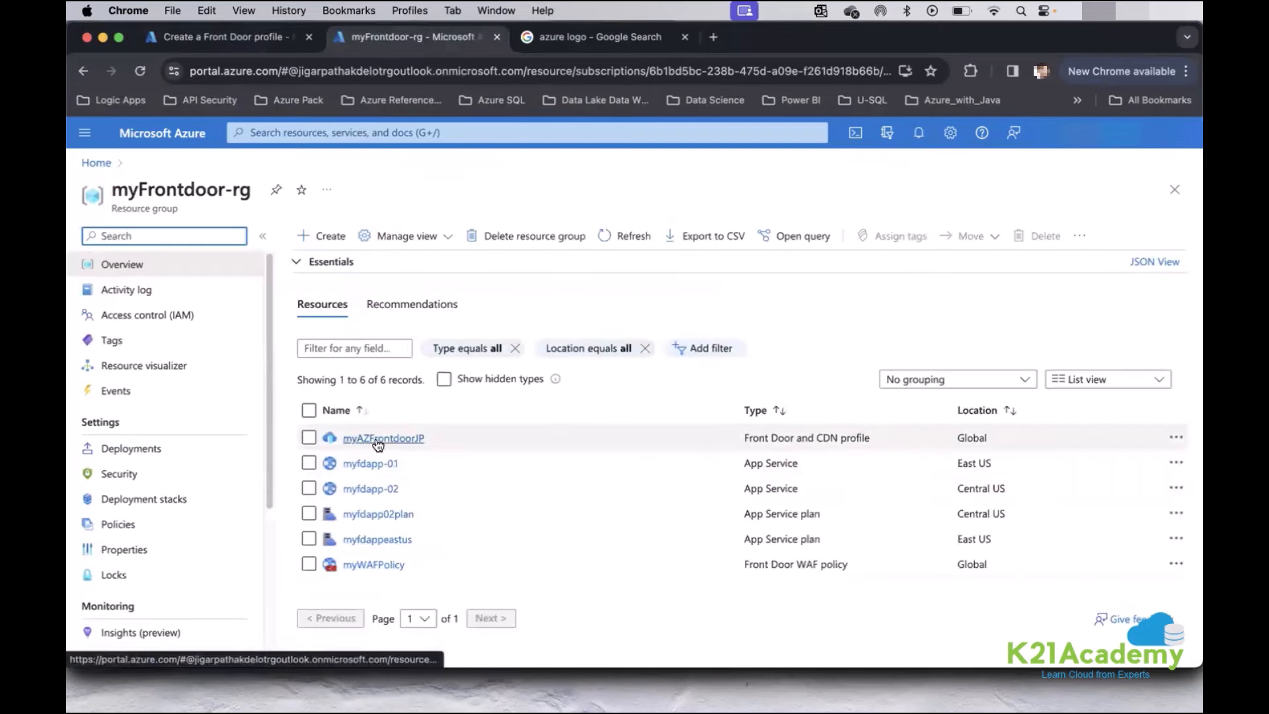
pyautogui.click(393, 441)
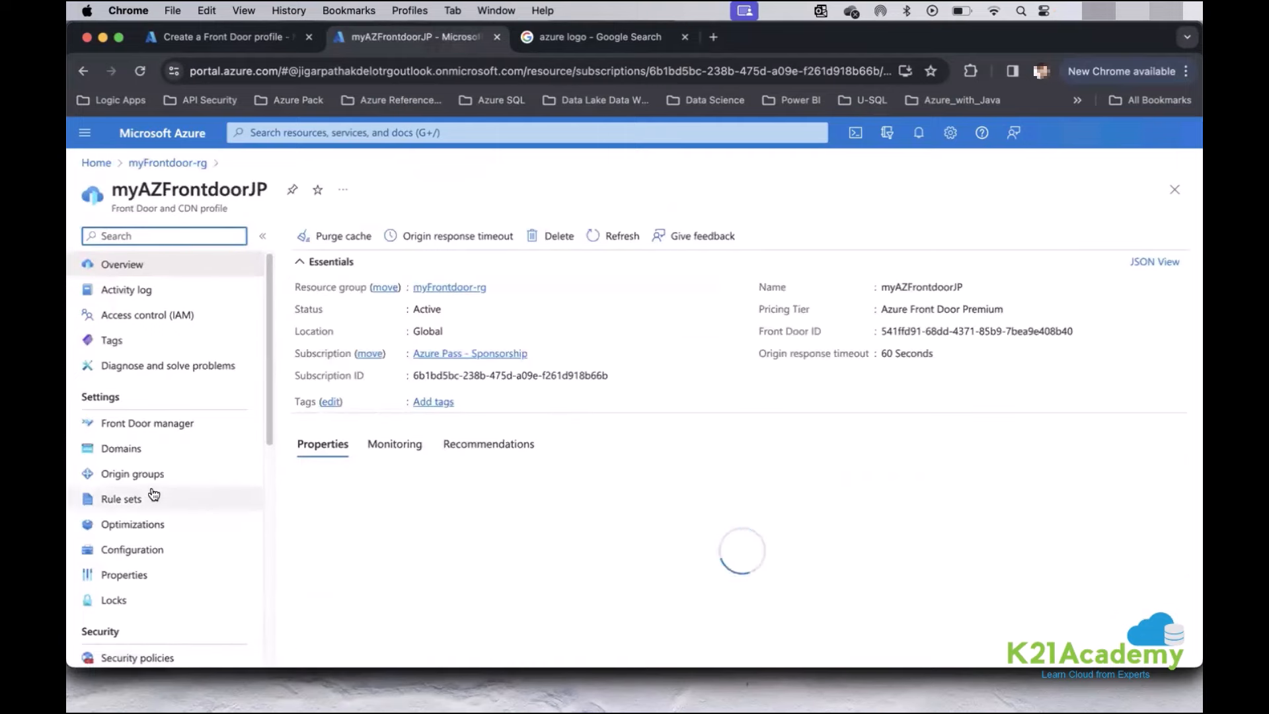
pyautogui.click(163, 427)
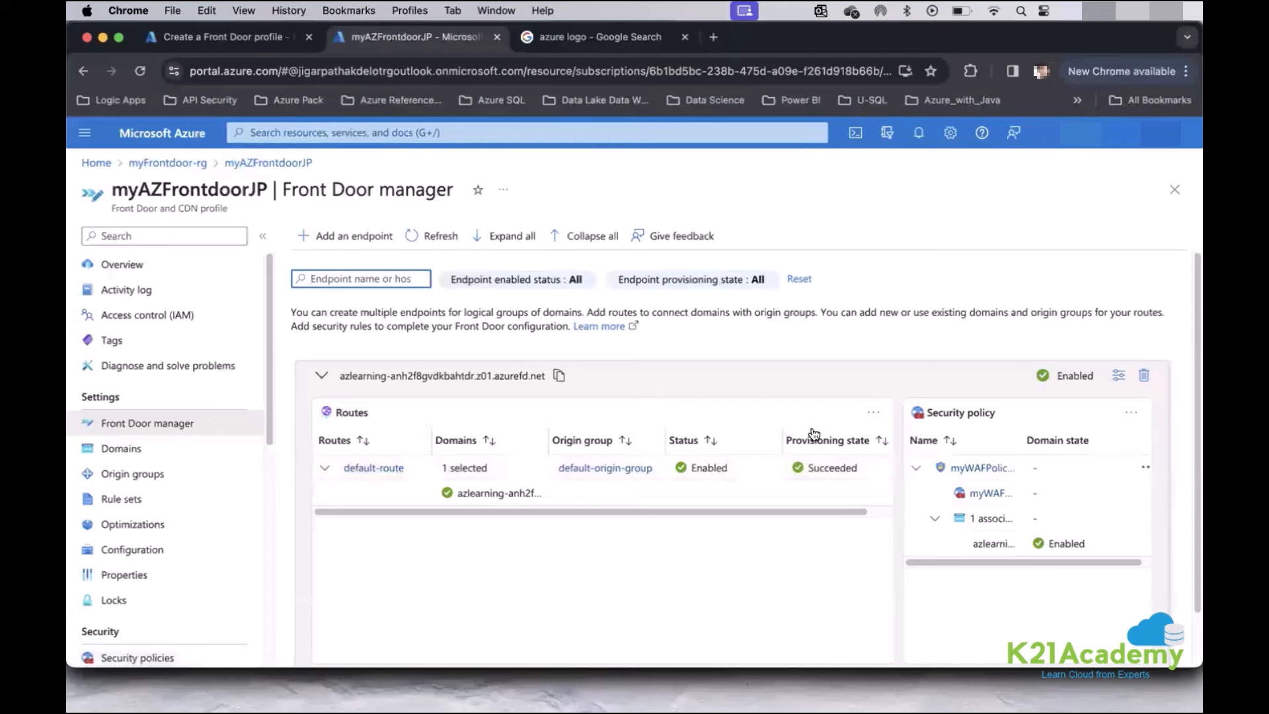
pyautogui.click(872, 413)
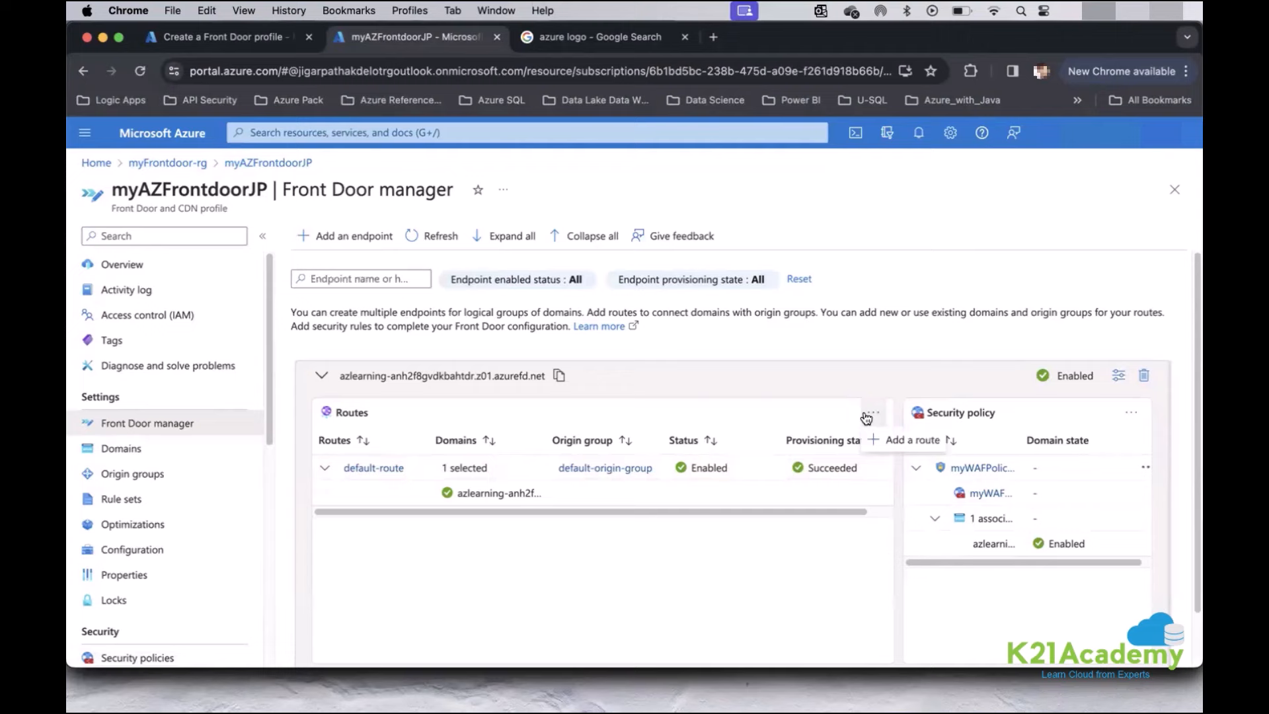
pyautogui.click(903, 441)
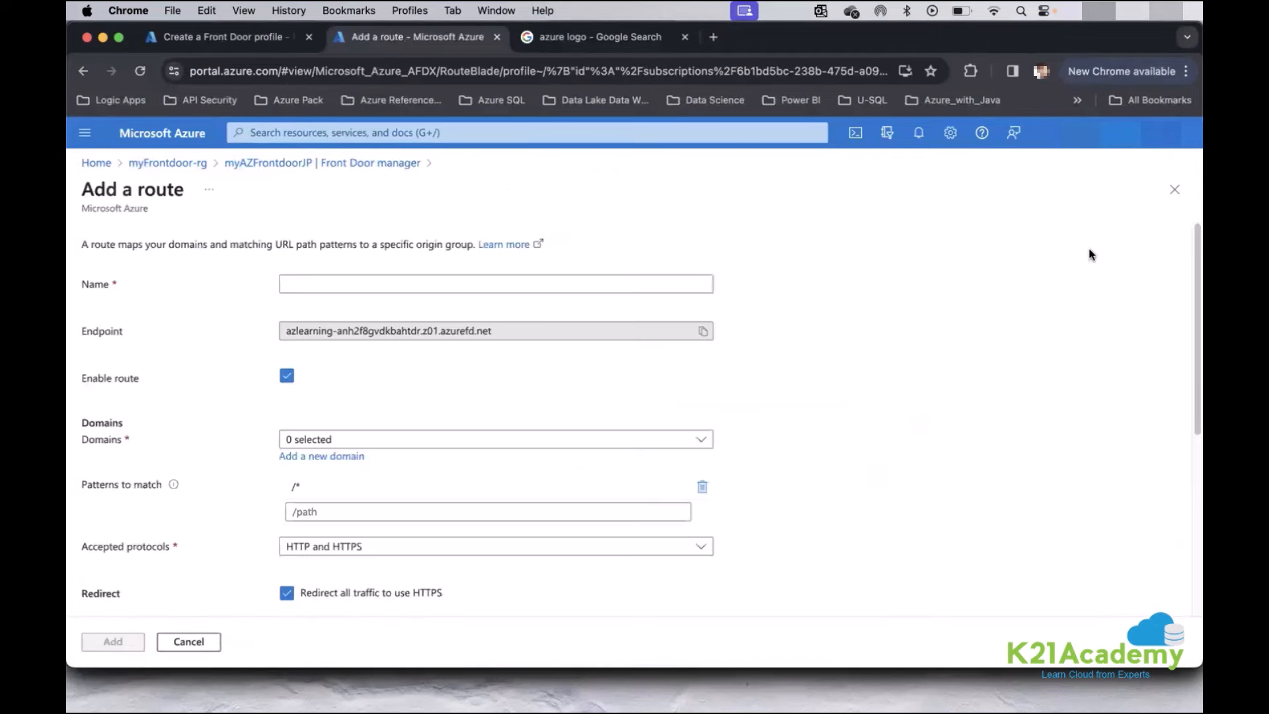
pyautogui.click(1177, 196)
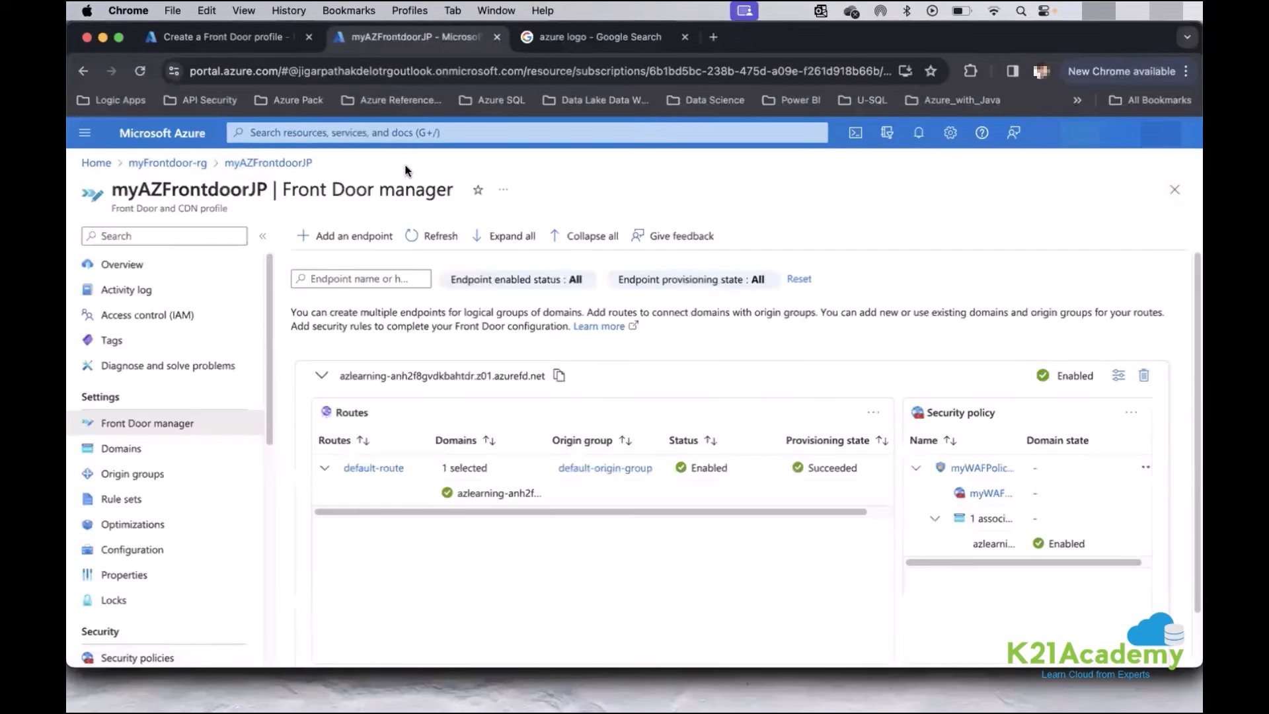
pyautogui.click(194, 41)
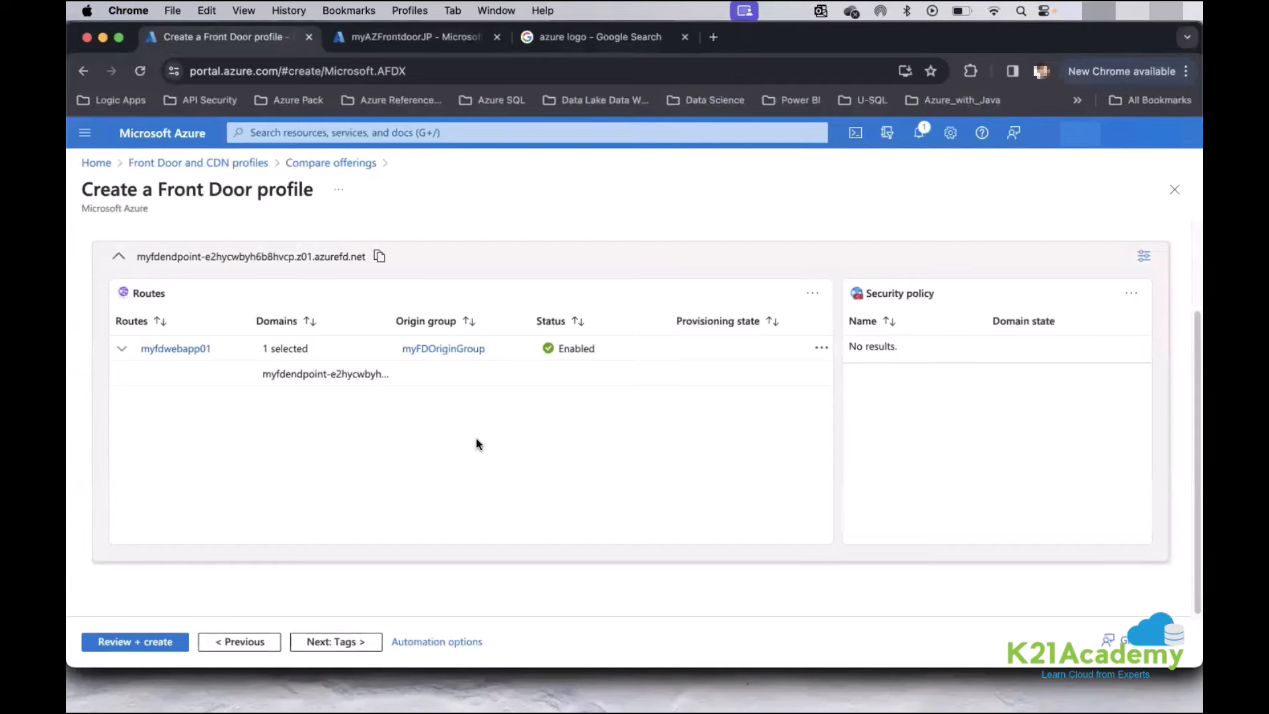
# Start adding a security policy to the new endpoint and name it myfdpolicy.
pyautogui.scroll(2, 475, 439)
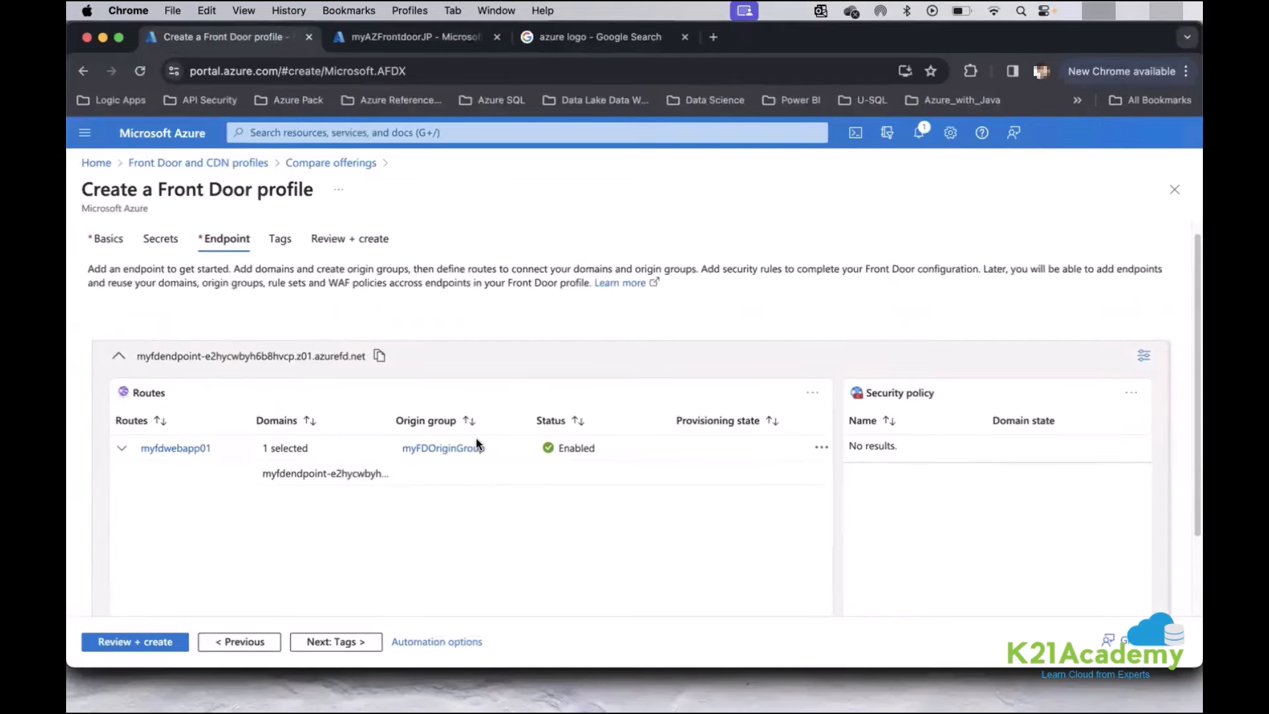
pyautogui.scroll(-2, 476, 438)
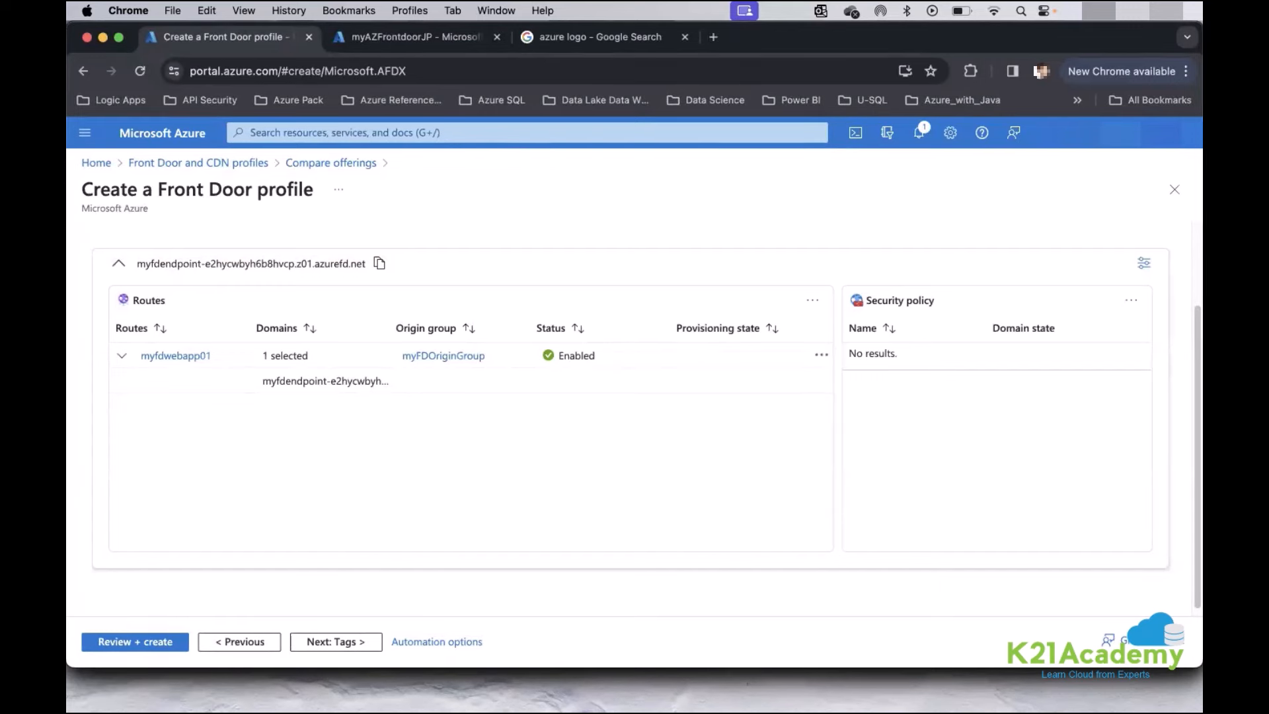
pyautogui.click(1134, 302)
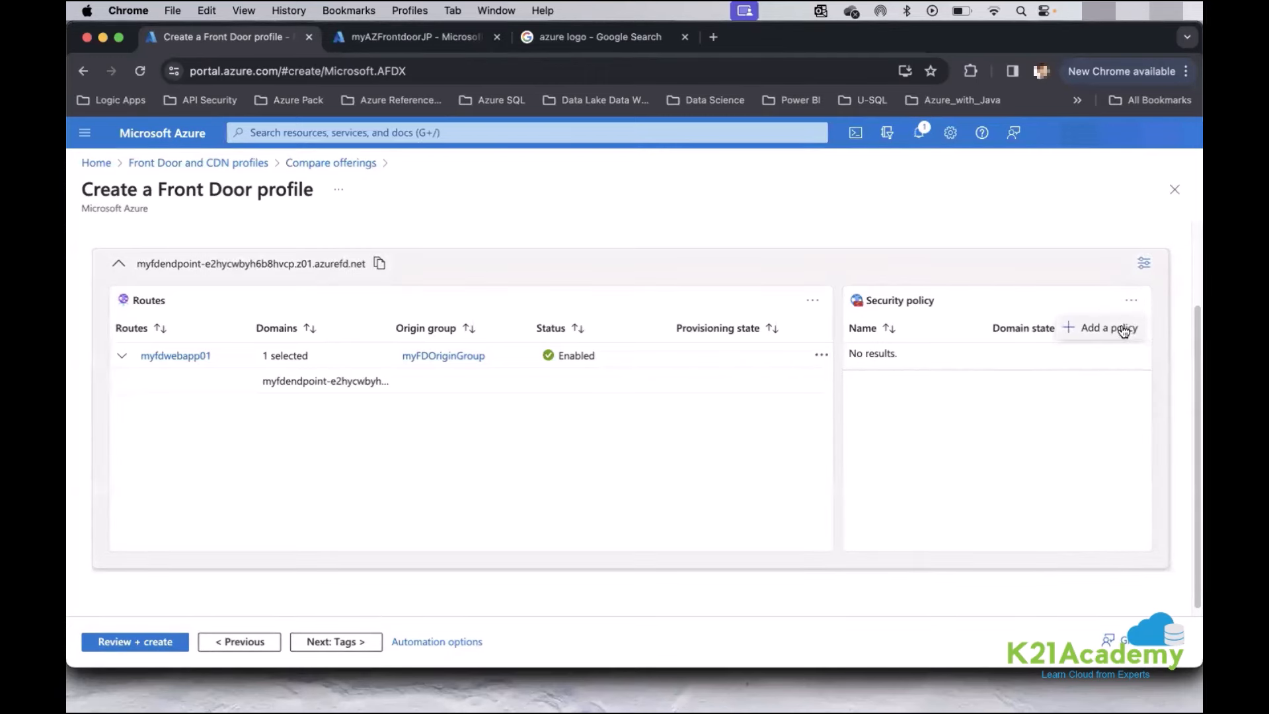
pyautogui.click(1123, 328)
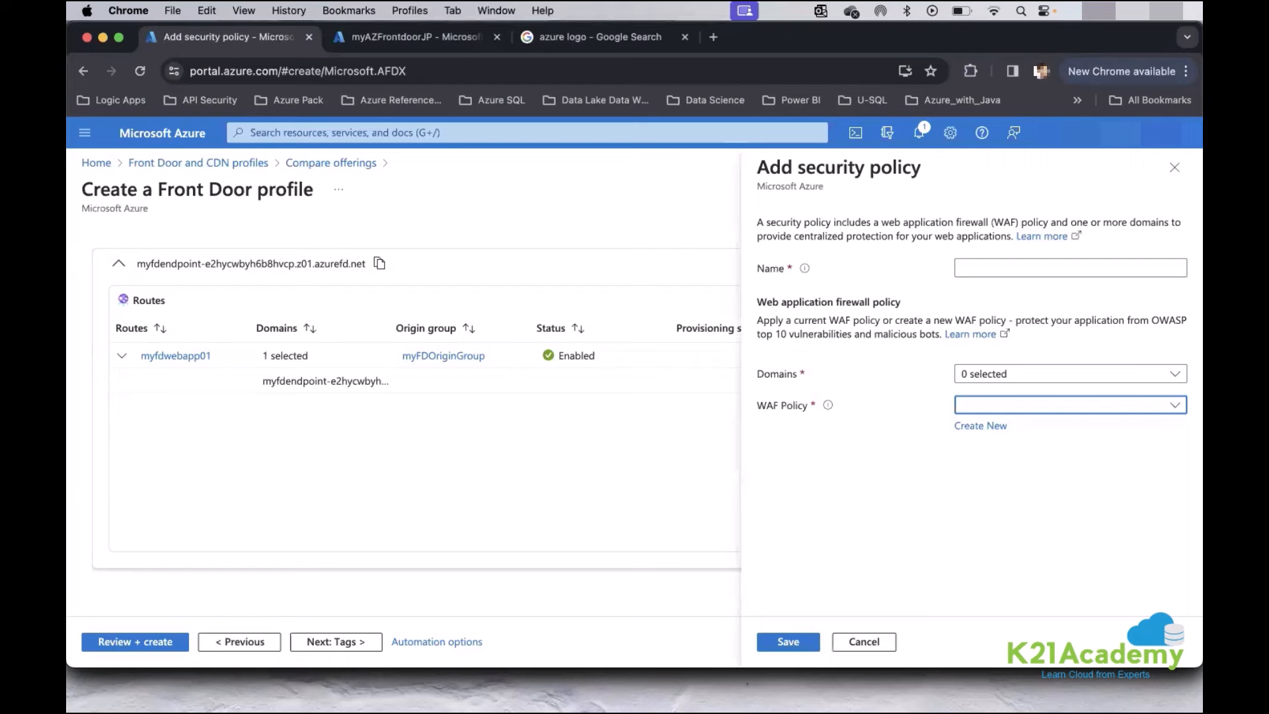
pyautogui.click(1001, 268)
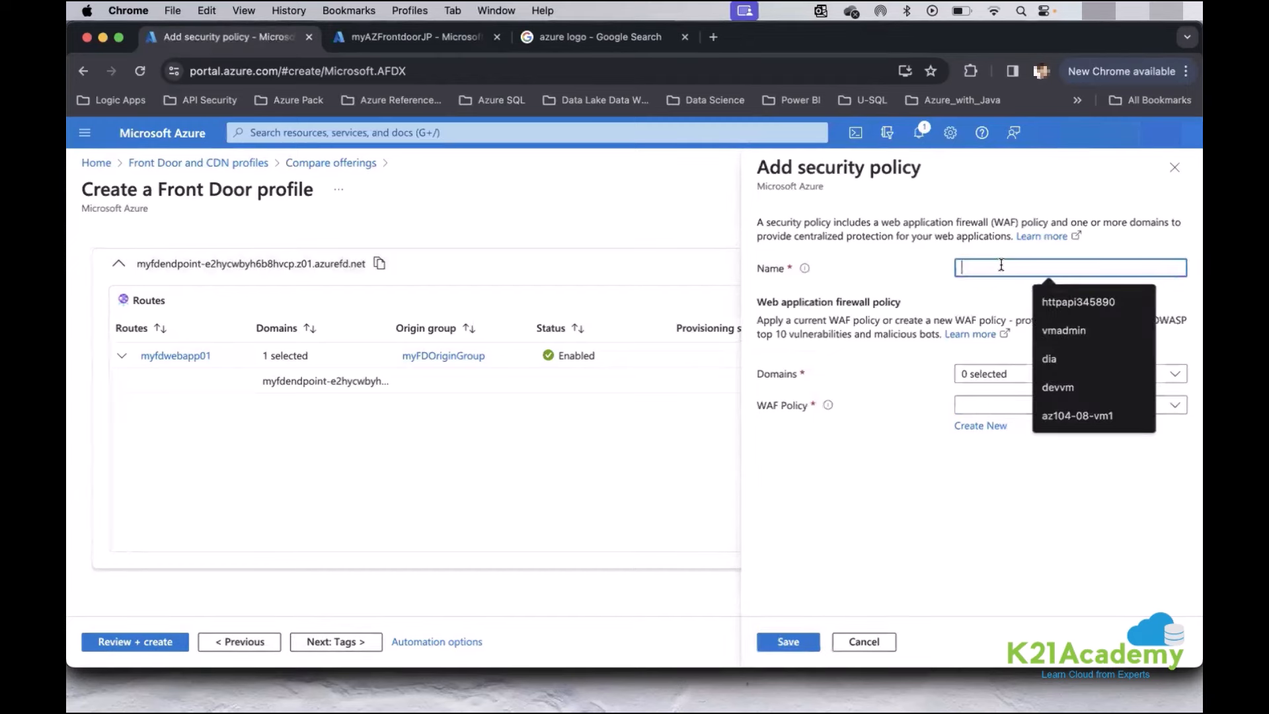
pyautogui.write('myfd')
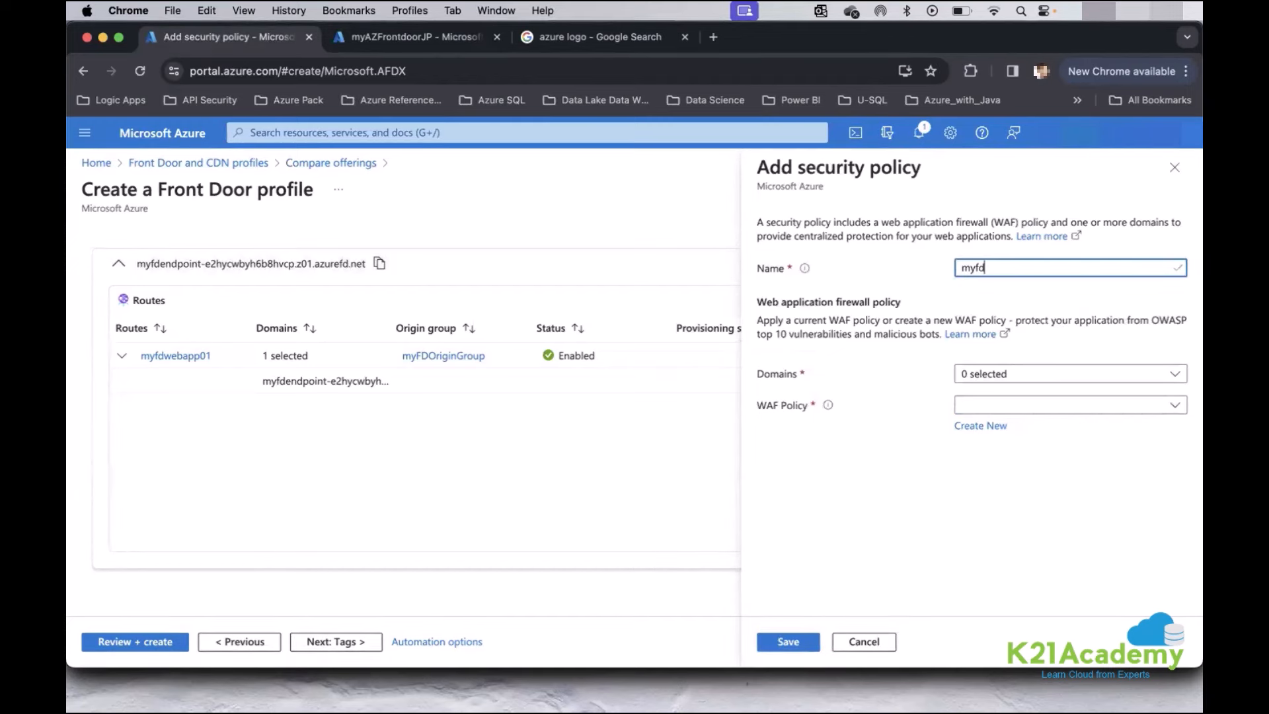
pyautogui.write('poli')
pyautogui.write('cy')
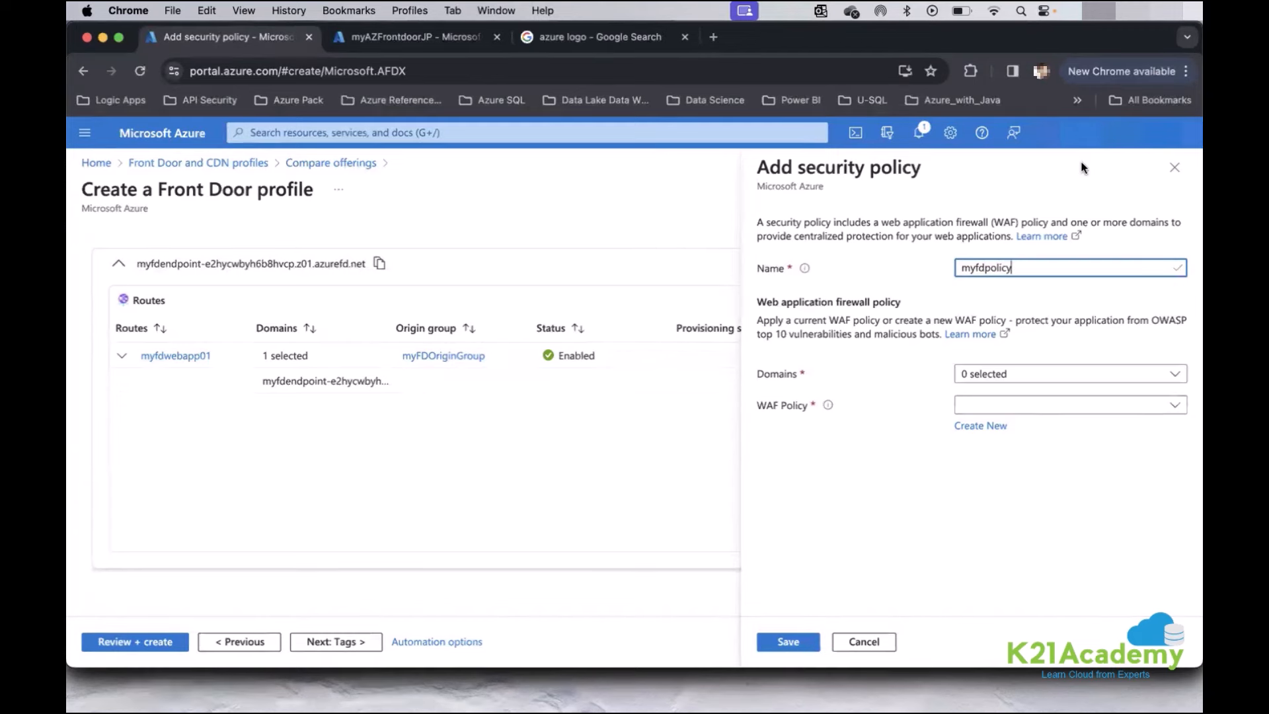
# Assign the myfdendpoint domain and the existing WAF policy myWAFPolicy to the security policy, and save it.
pyautogui.click(1090, 377)
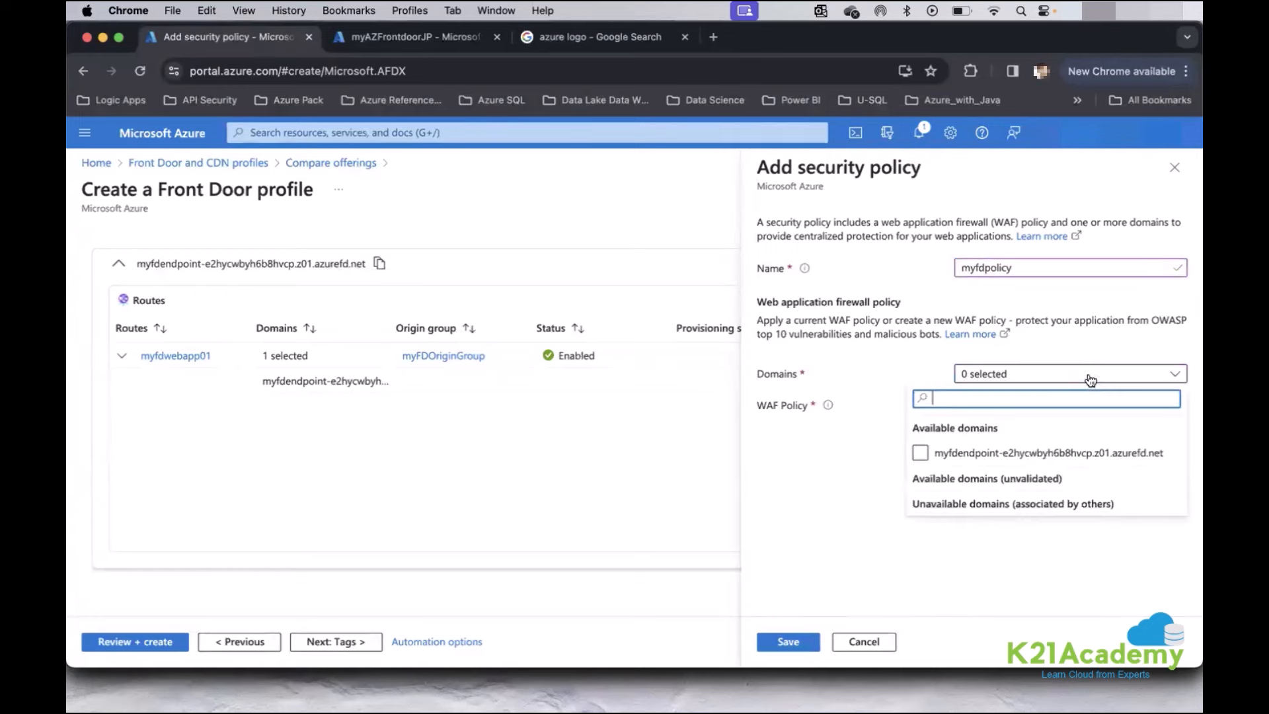
pyautogui.click(922, 453)
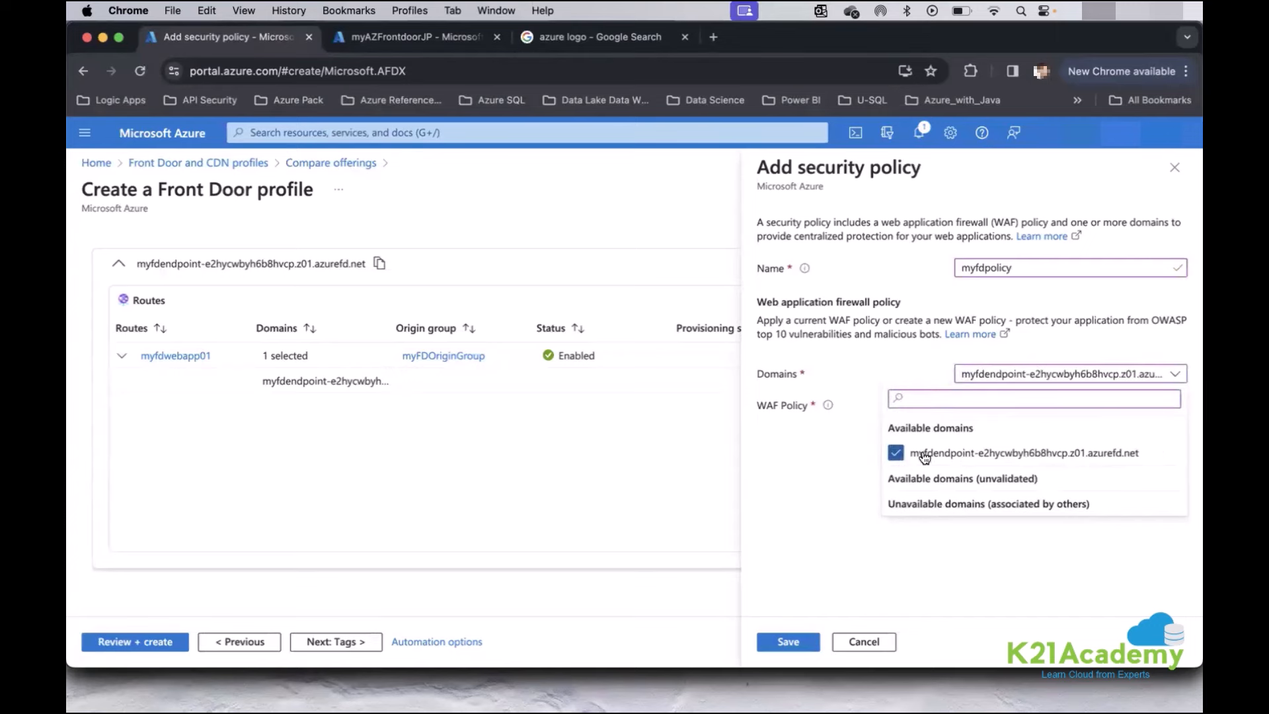
pyautogui.click(815, 467)
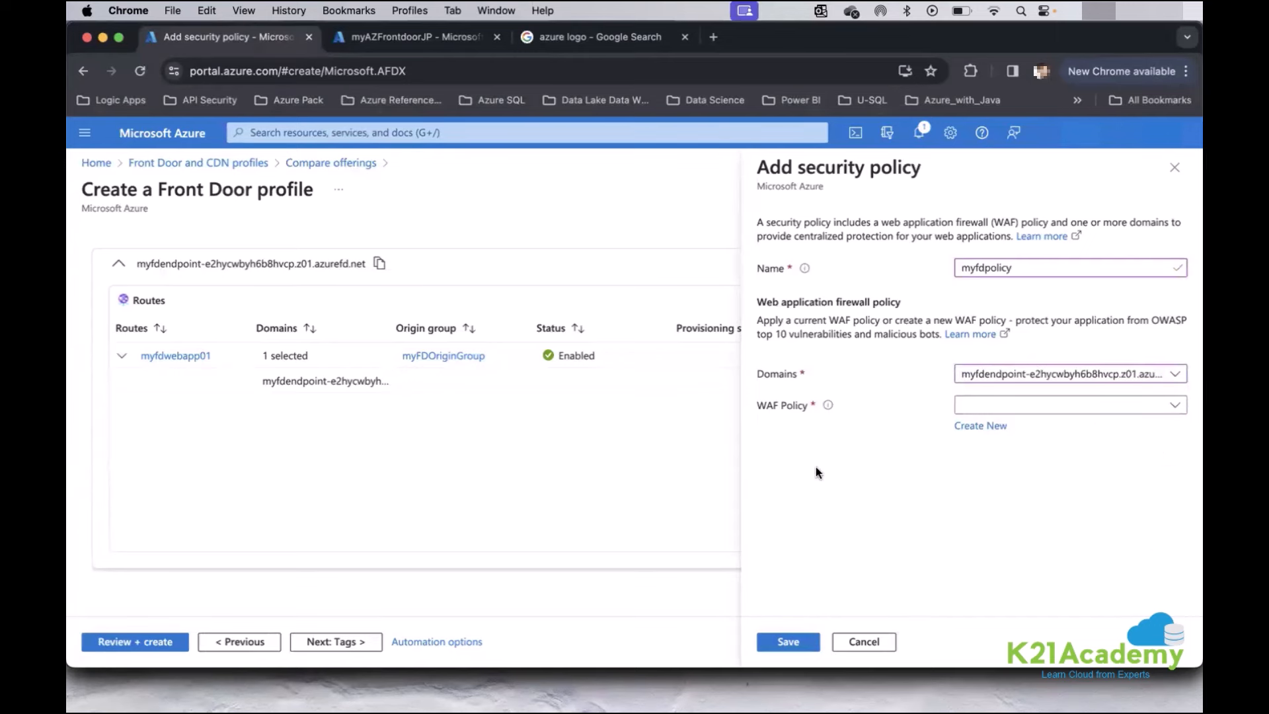
pyautogui.click(1082, 405)
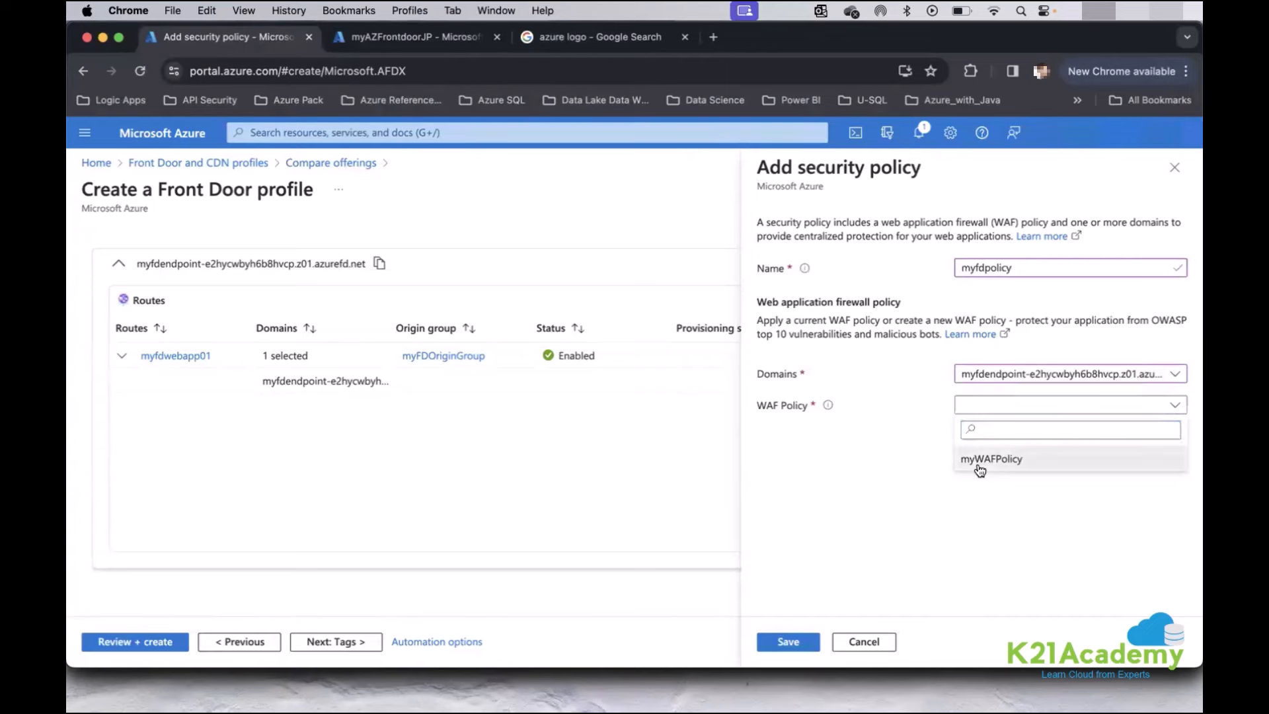
pyautogui.click(982, 463)
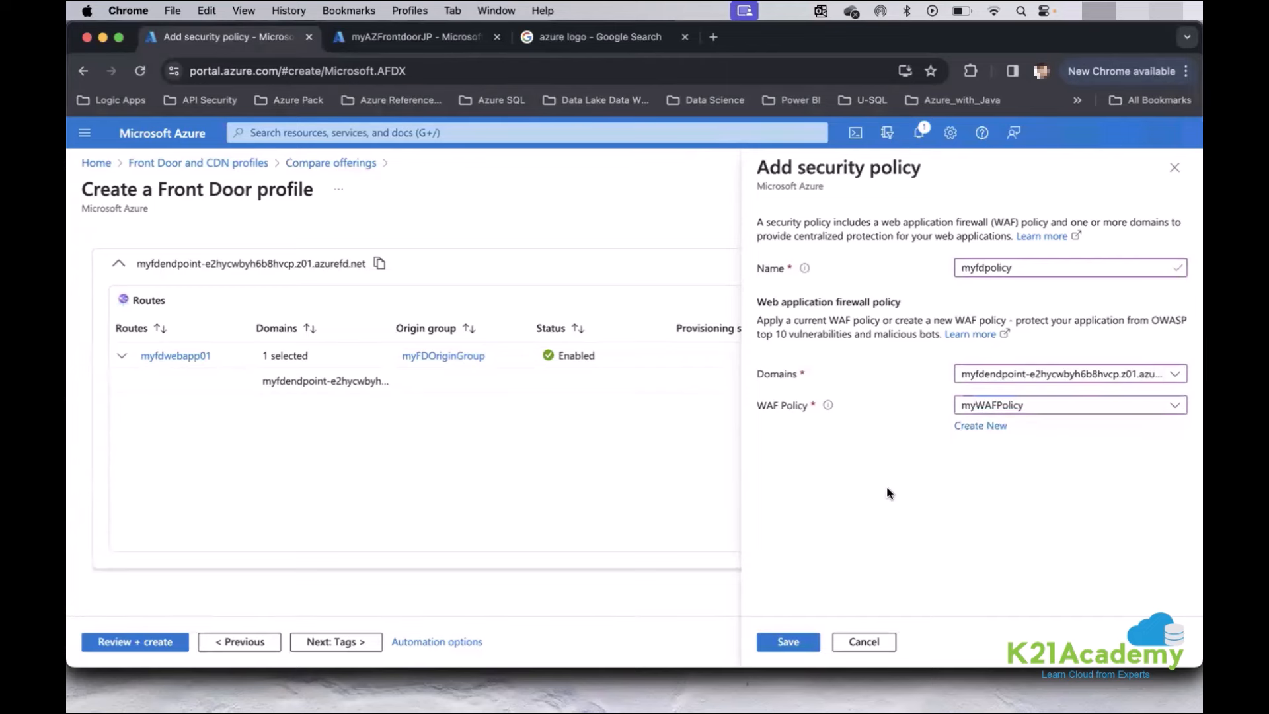
pyautogui.click(788, 640)
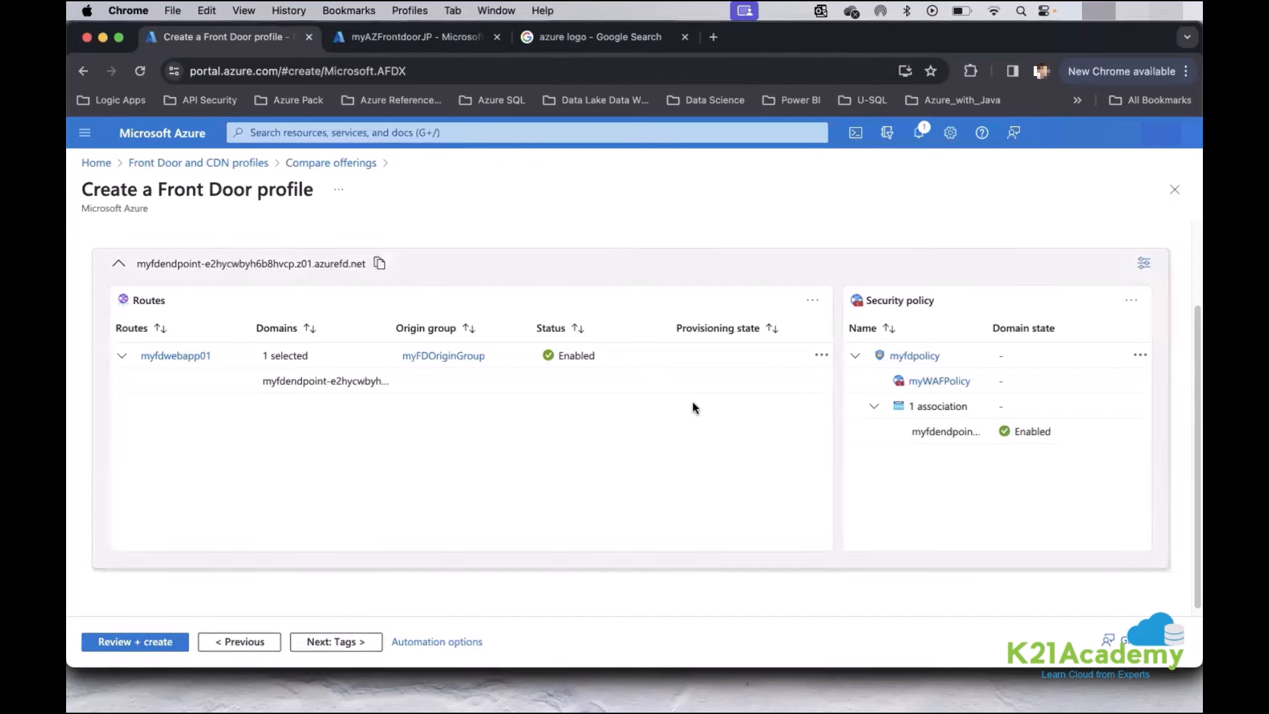
# Leave the tags empty, review the configuration and create the Front Door profile.
pyautogui.click(334, 641)
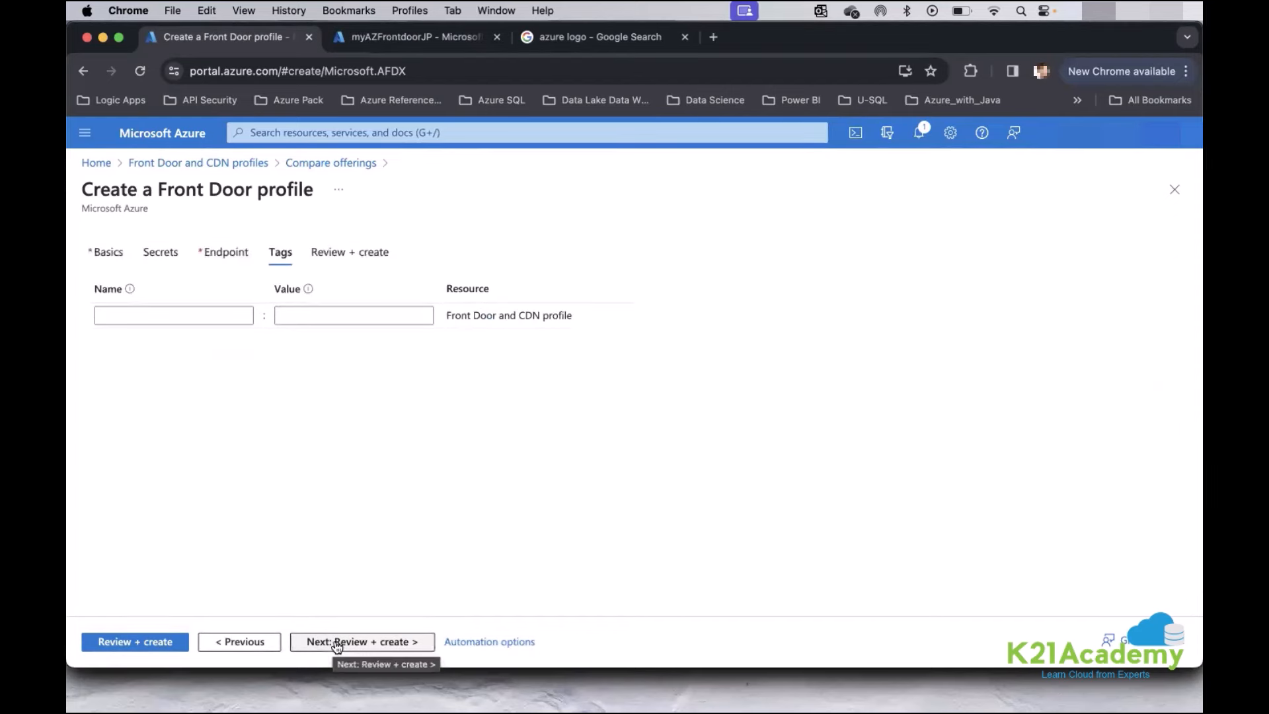
pyautogui.click(337, 643)
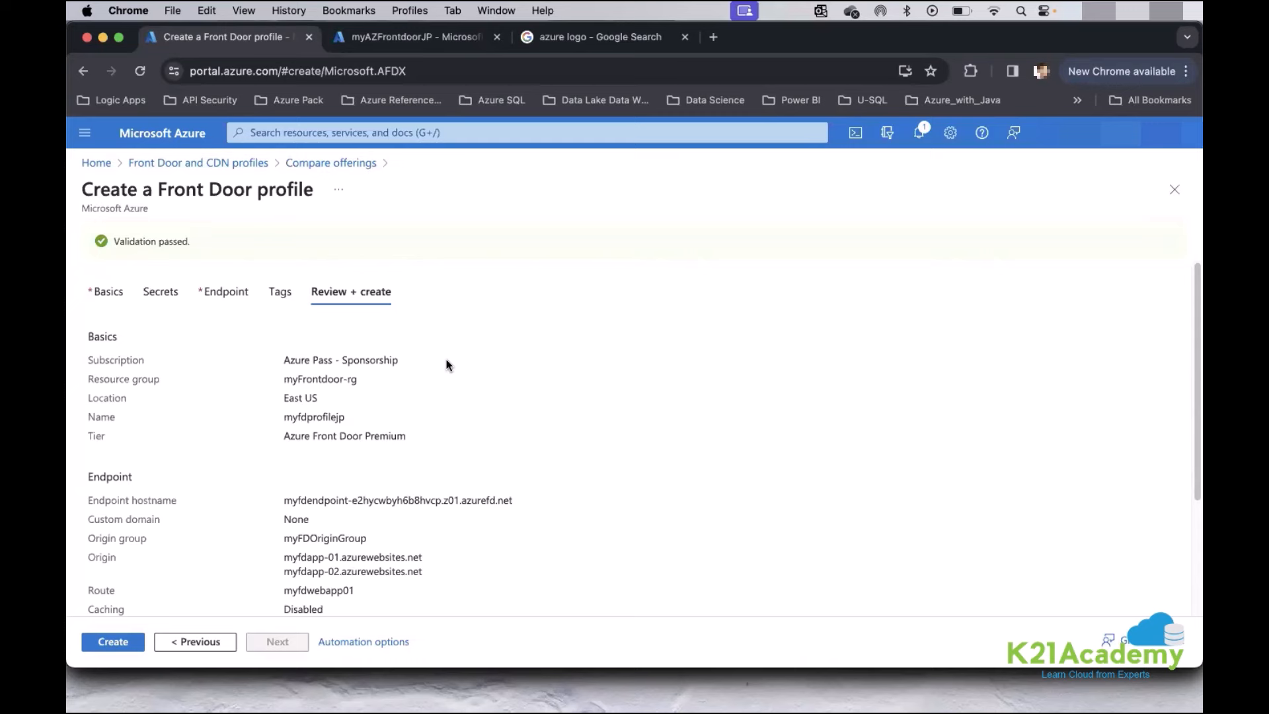
pyautogui.click(112, 641)
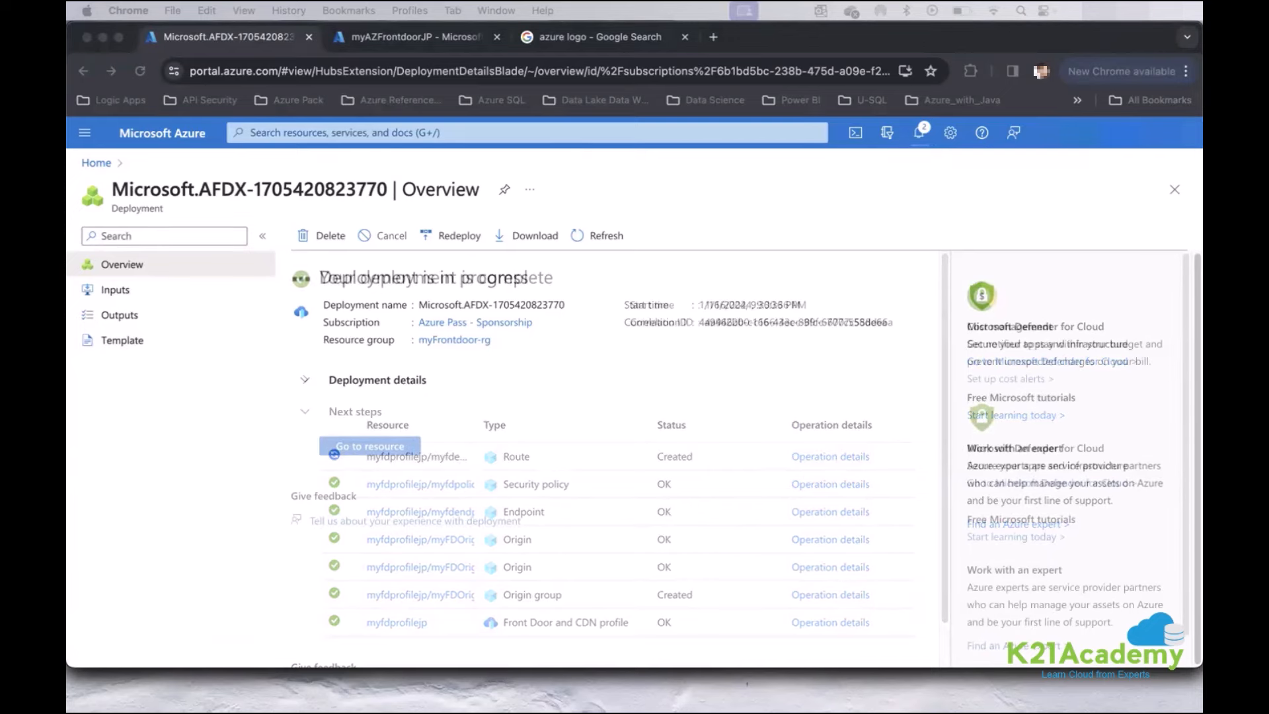
# Open the deployed profile, copy its endpoint hostname and load it in the browser, proceeding past the privacy warning.
pyautogui.click(338, 448)
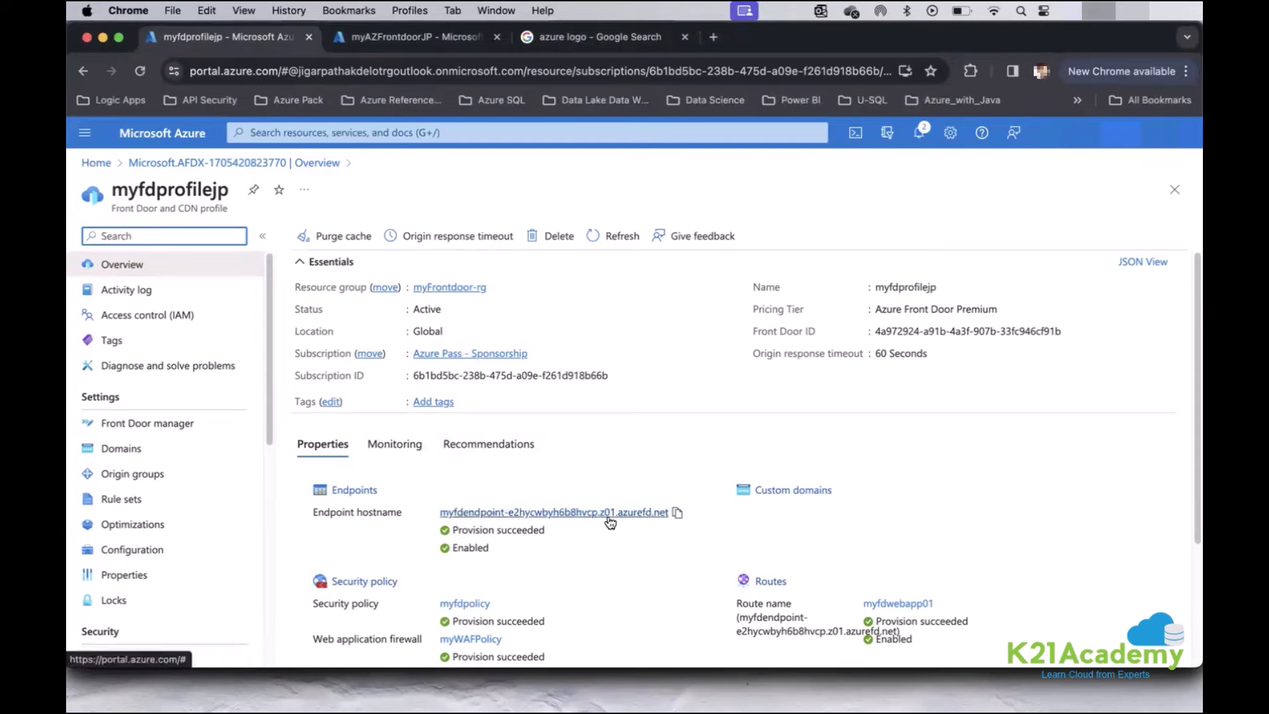
pyautogui.click(681, 514)
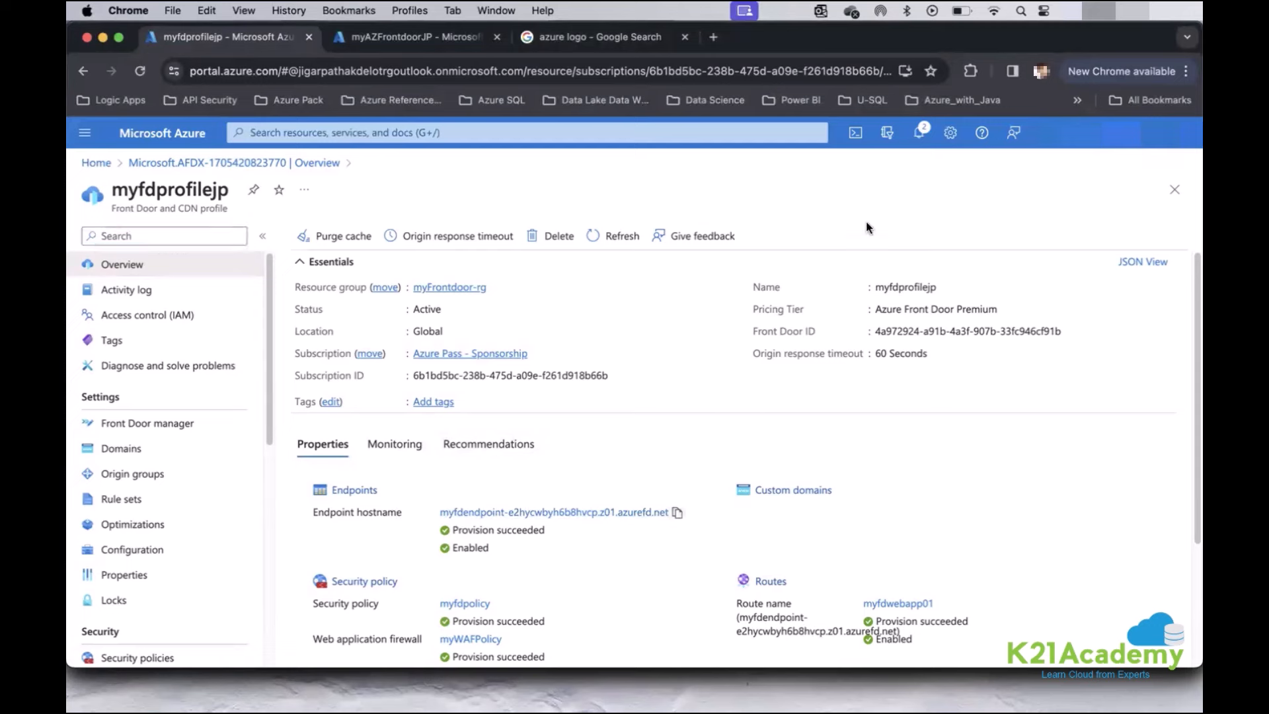
pyautogui.click(714, 37)
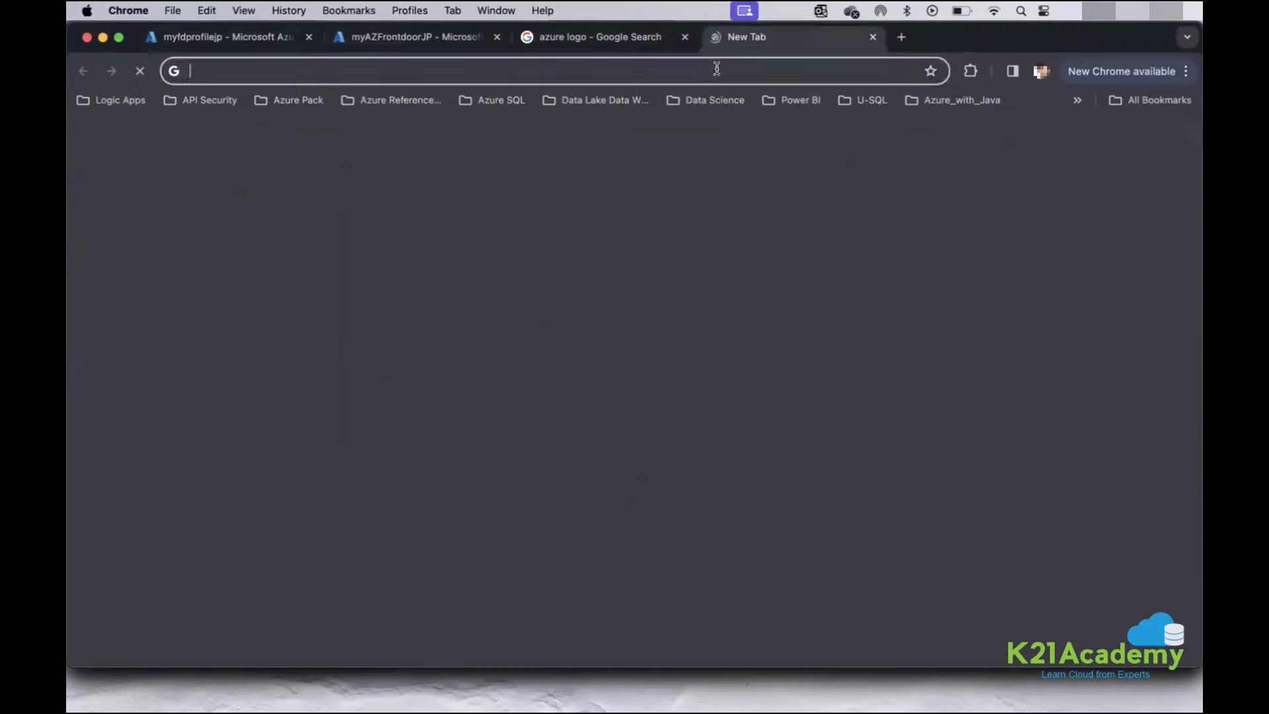
pyautogui.press('super+v')
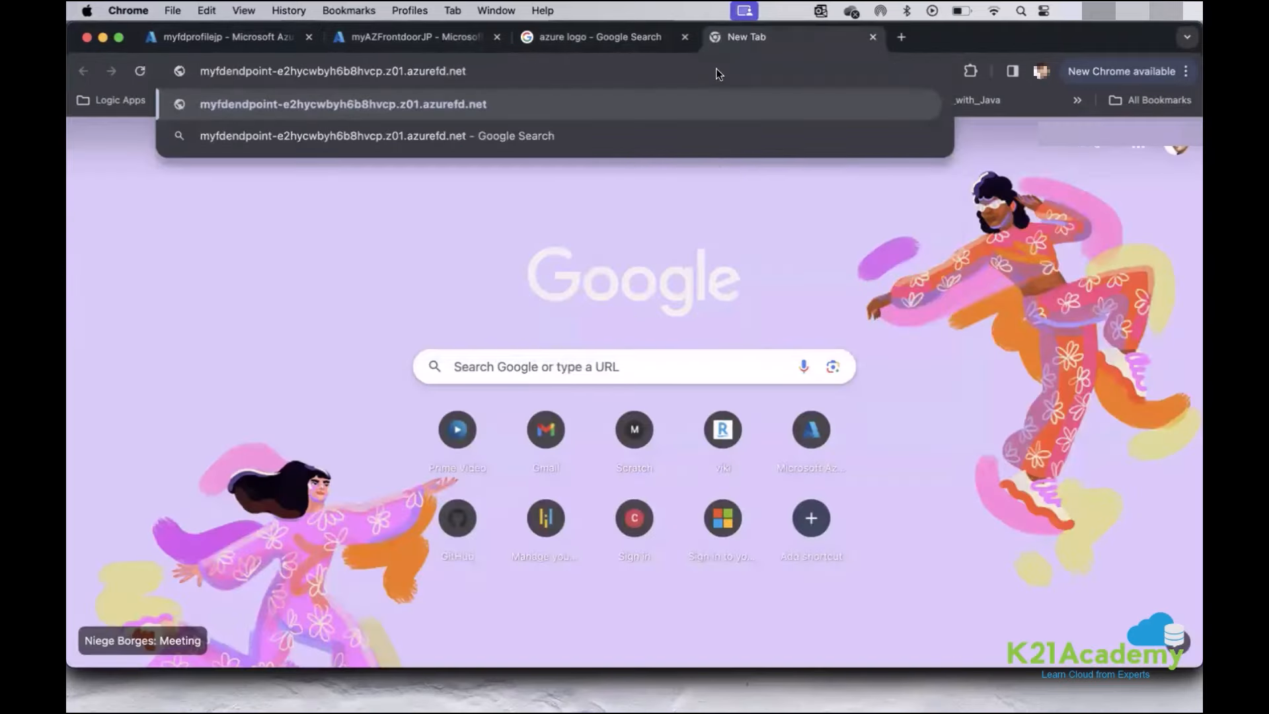
pyautogui.press('Return')
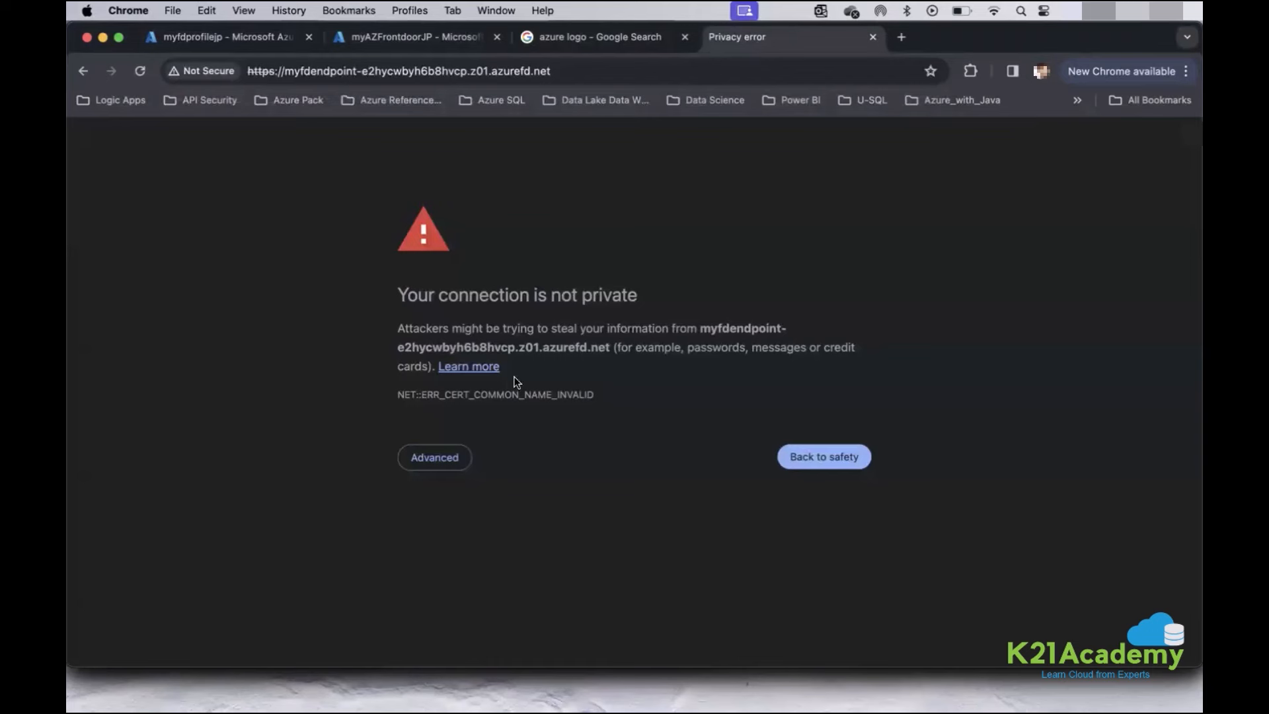
pyautogui.click(448, 454)
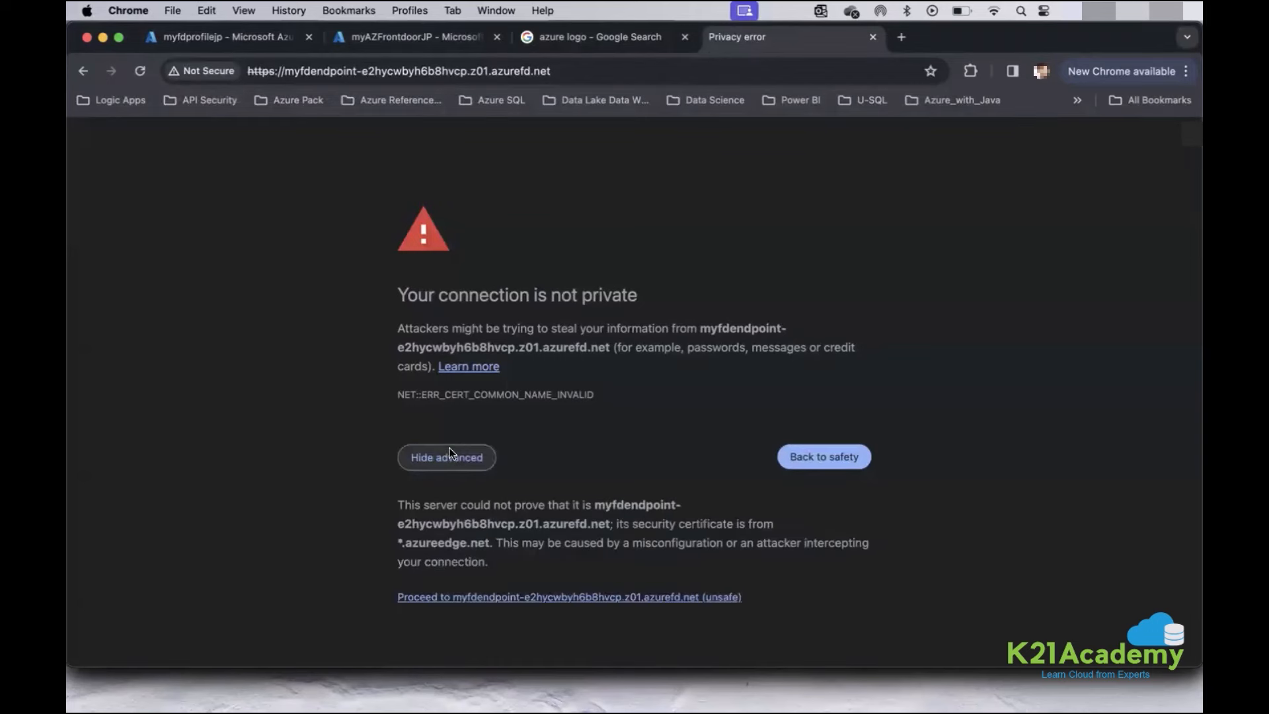
pyautogui.click(436, 596)
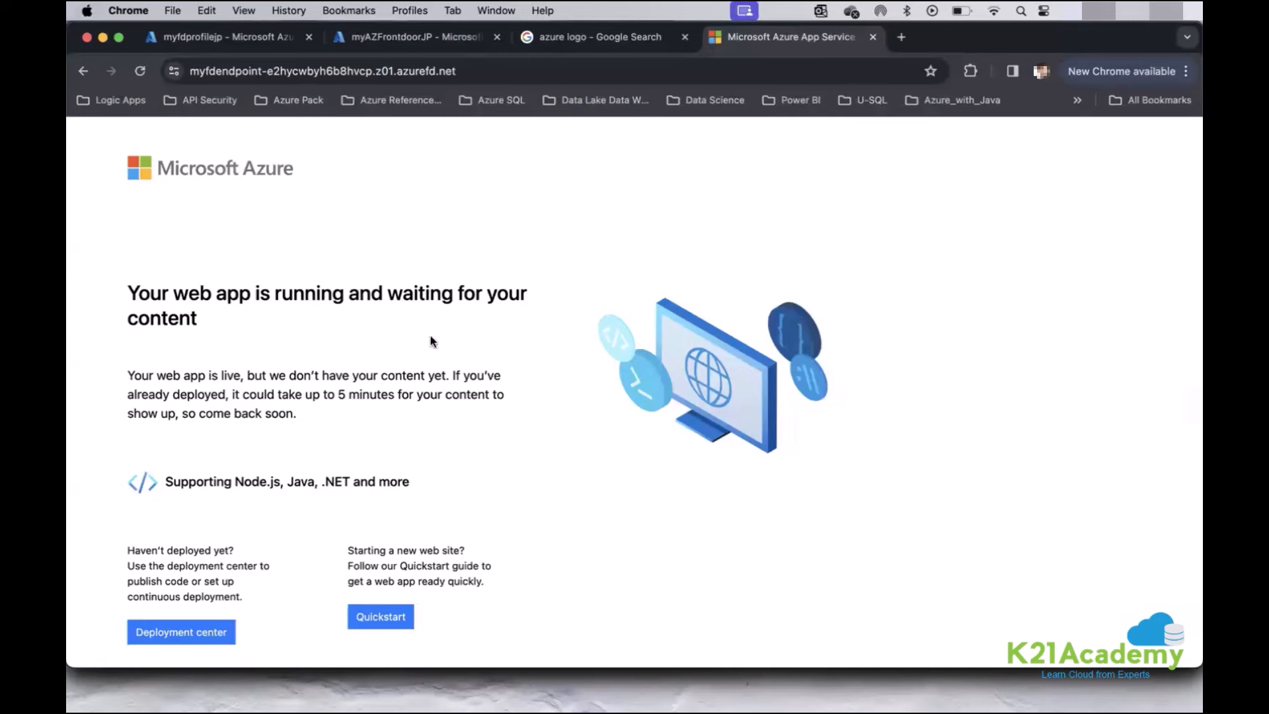
# Return to the myFrontdoor-rg resource group, open its myfdapp-01 web app and stop it.
pyautogui.click(345, 34)
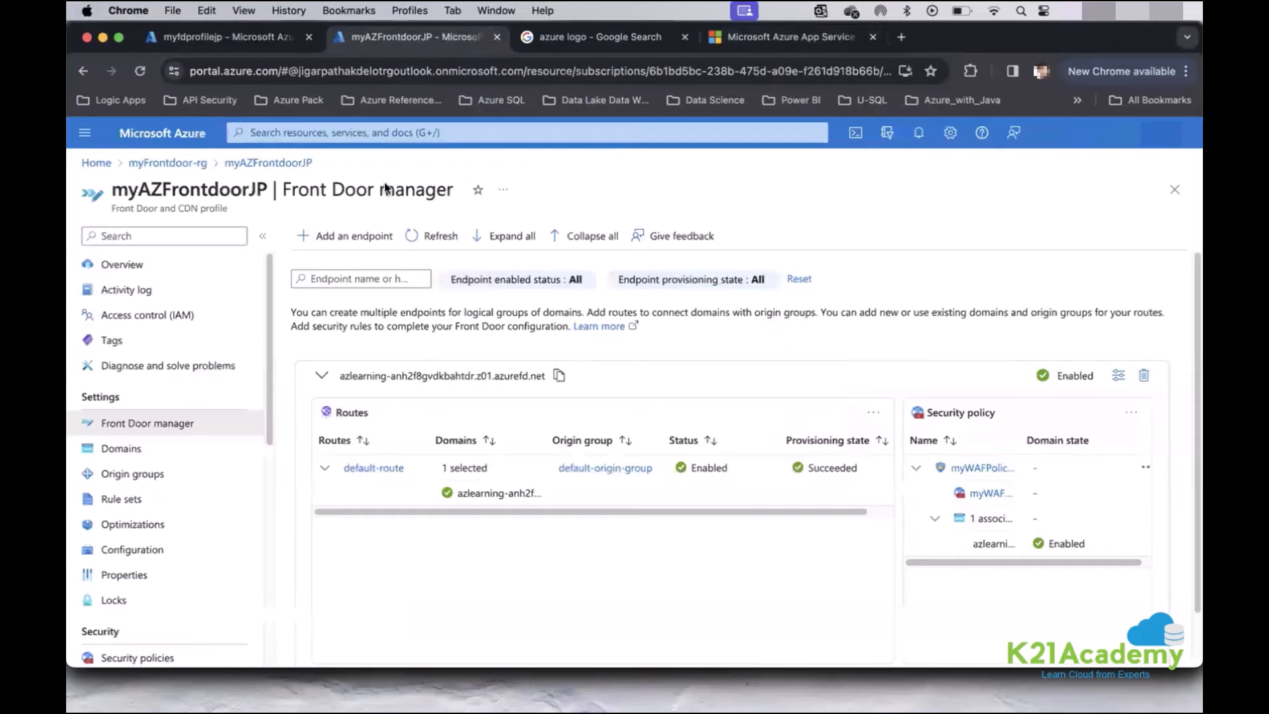
pyautogui.click(1172, 193)
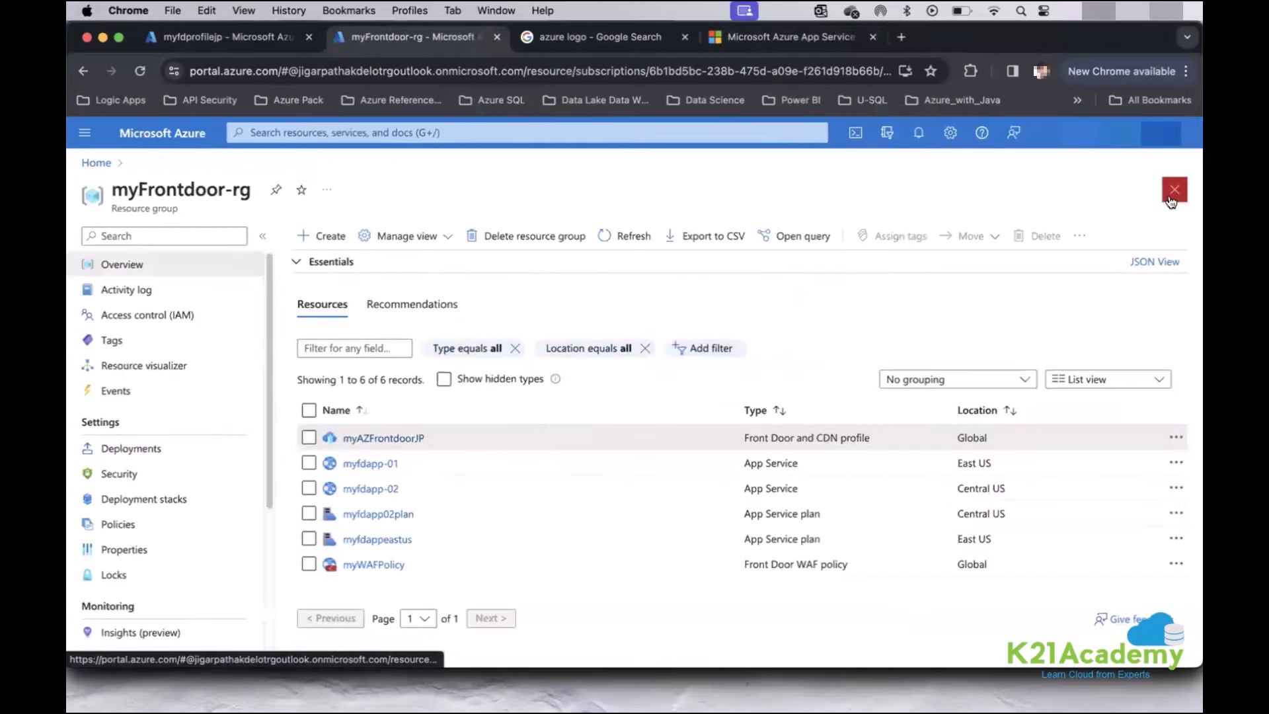
pyautogui.click(395, 464)
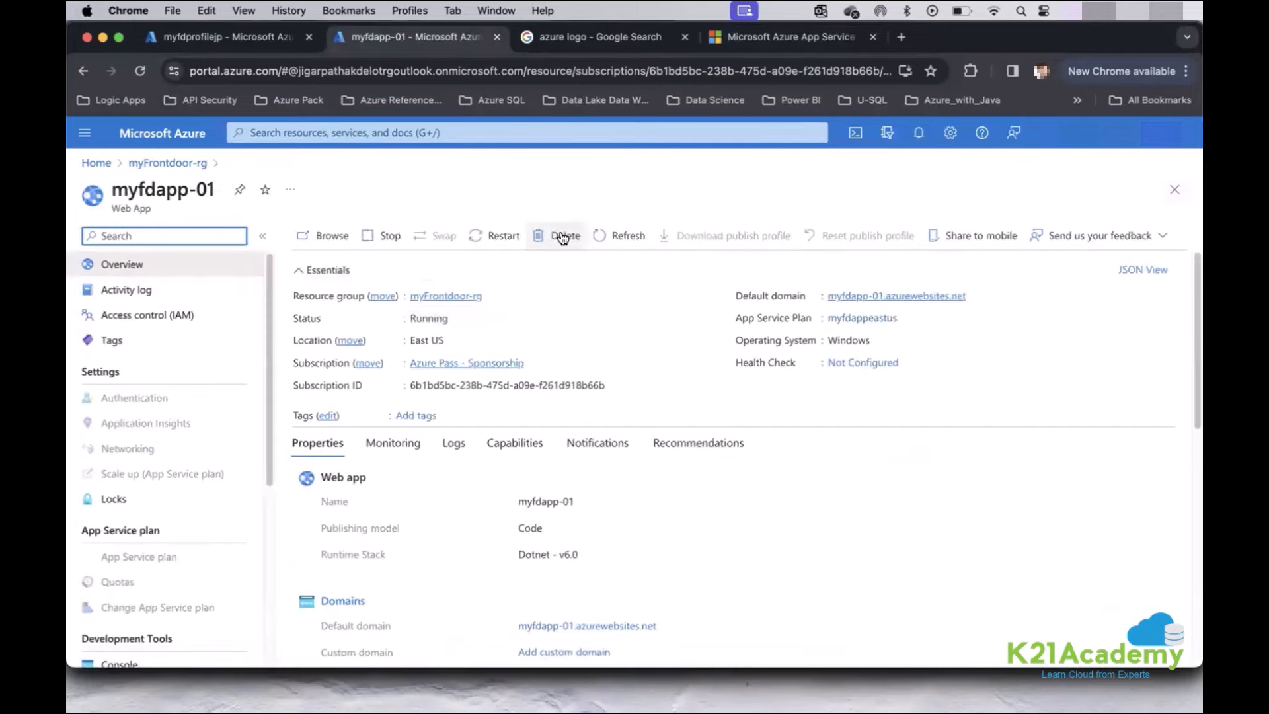
# Check the Front Door endpoint page and the portal notification about stopping myfdapp-01.
pyautogui.click(800, 39)
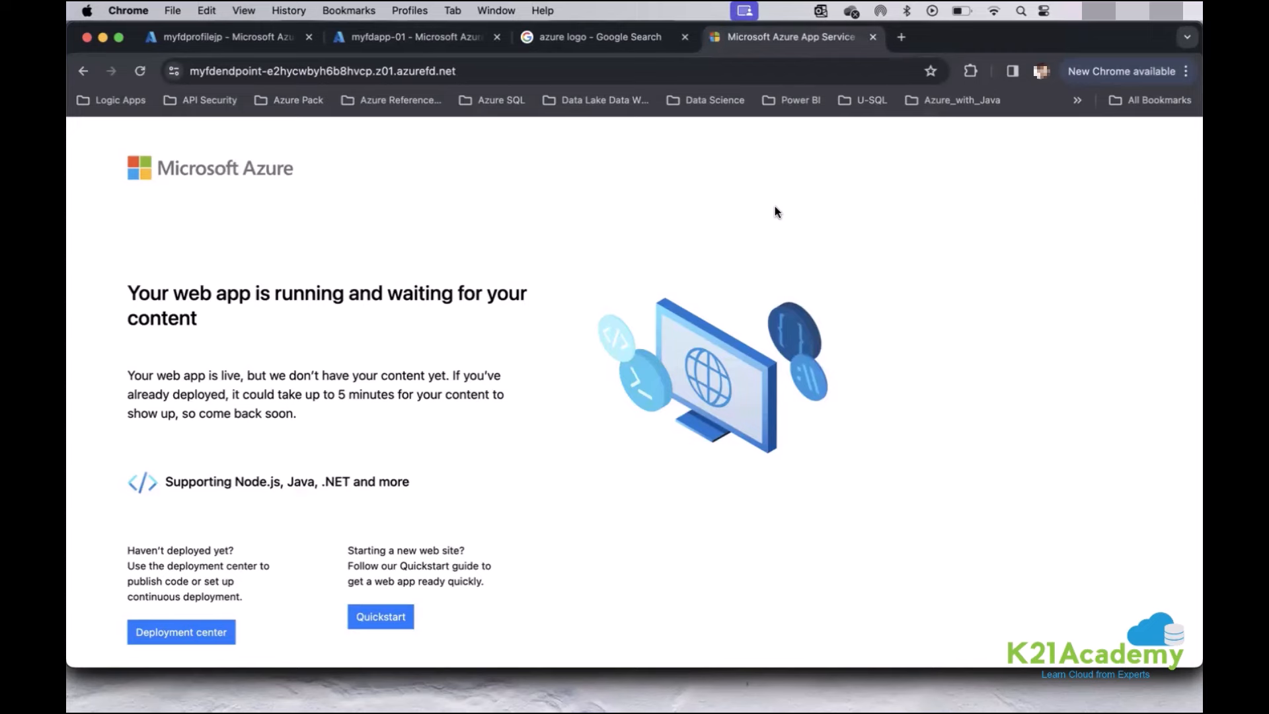
pyautogui.click(375, 32)
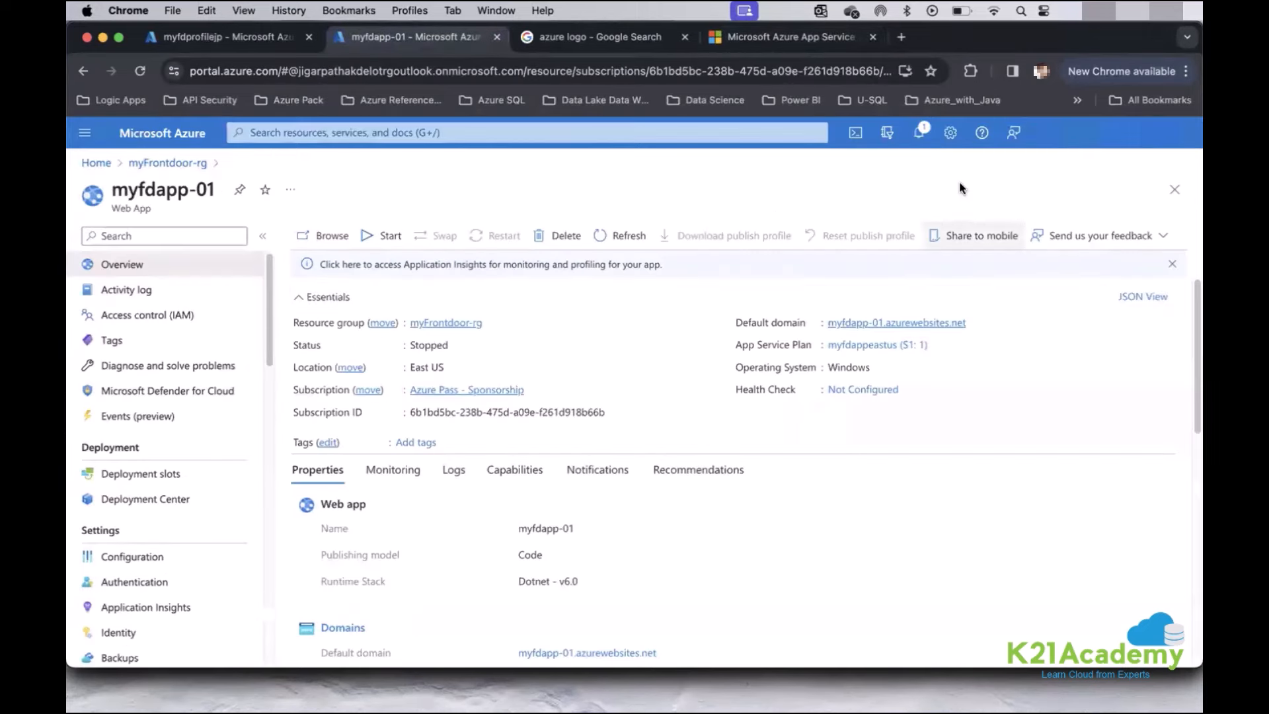
pyautogui.click(919, 132)
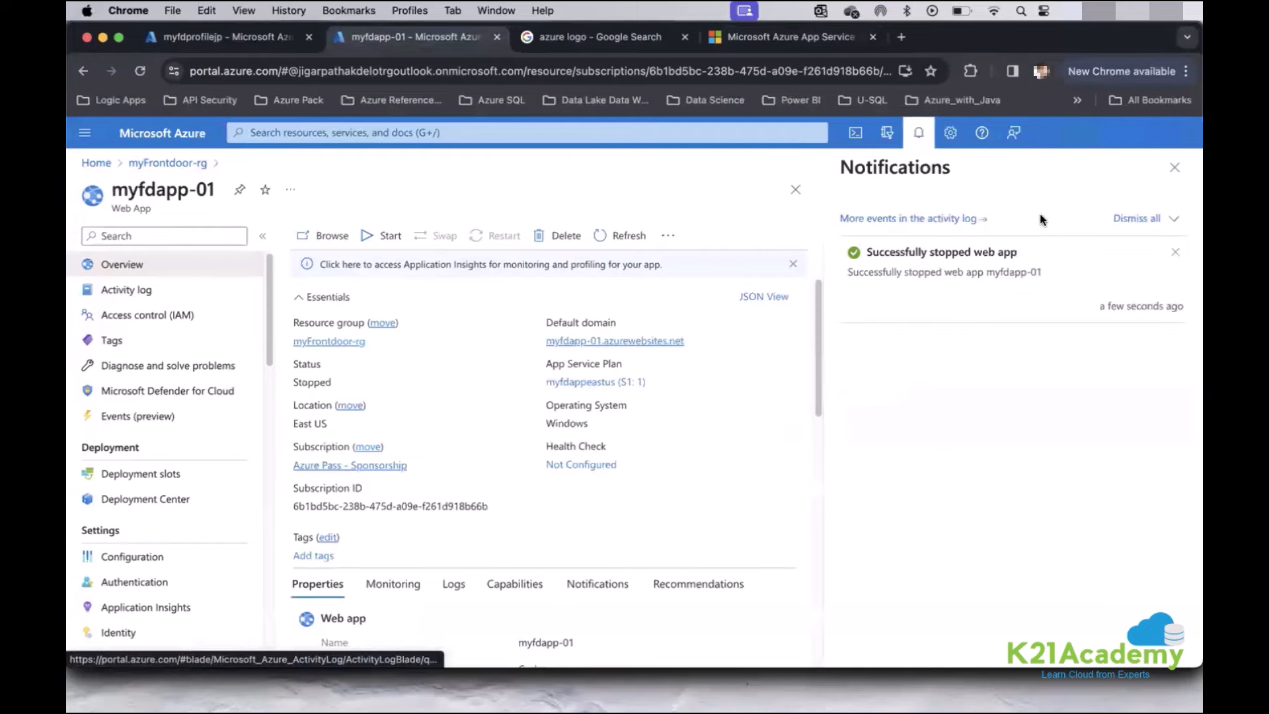
pyautogui.click(1174, 168)
# Stop the myfdapp-02 web app and reload the Front Door endpoint page to test it, closing the extra browser tabs.
pyautogui.click(1176, 189)
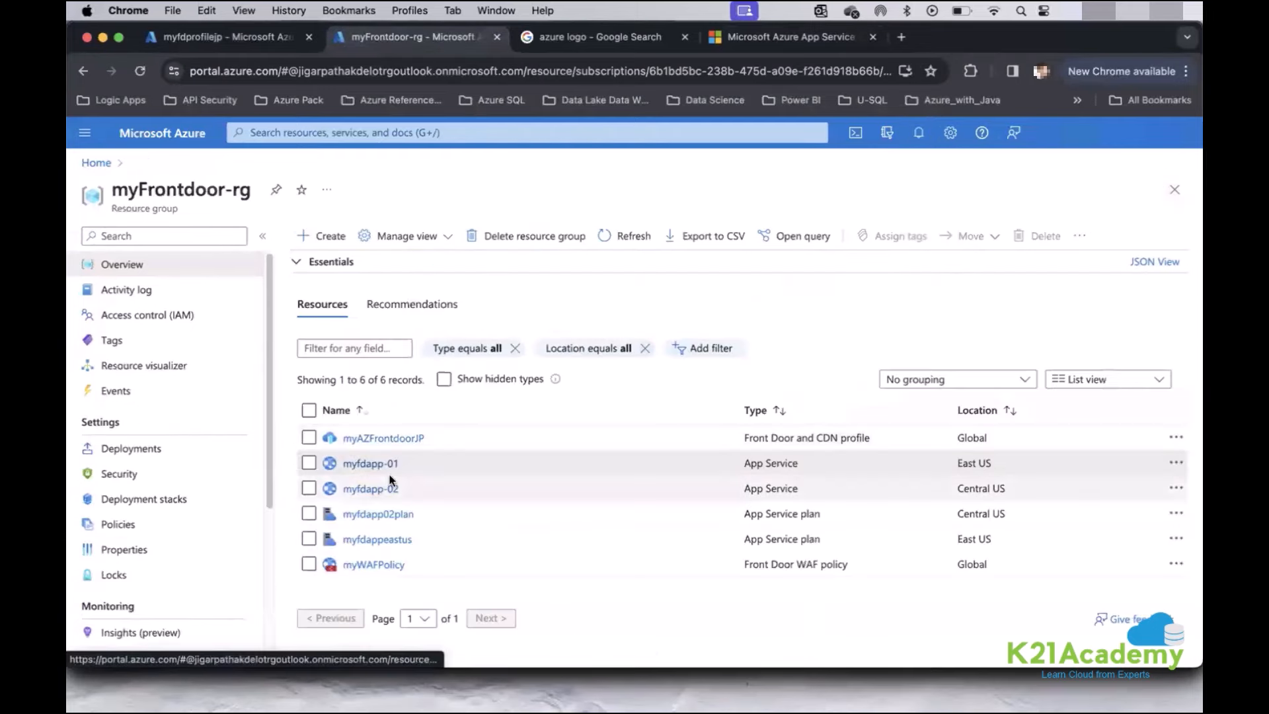
pyautogui.click(380, 488)
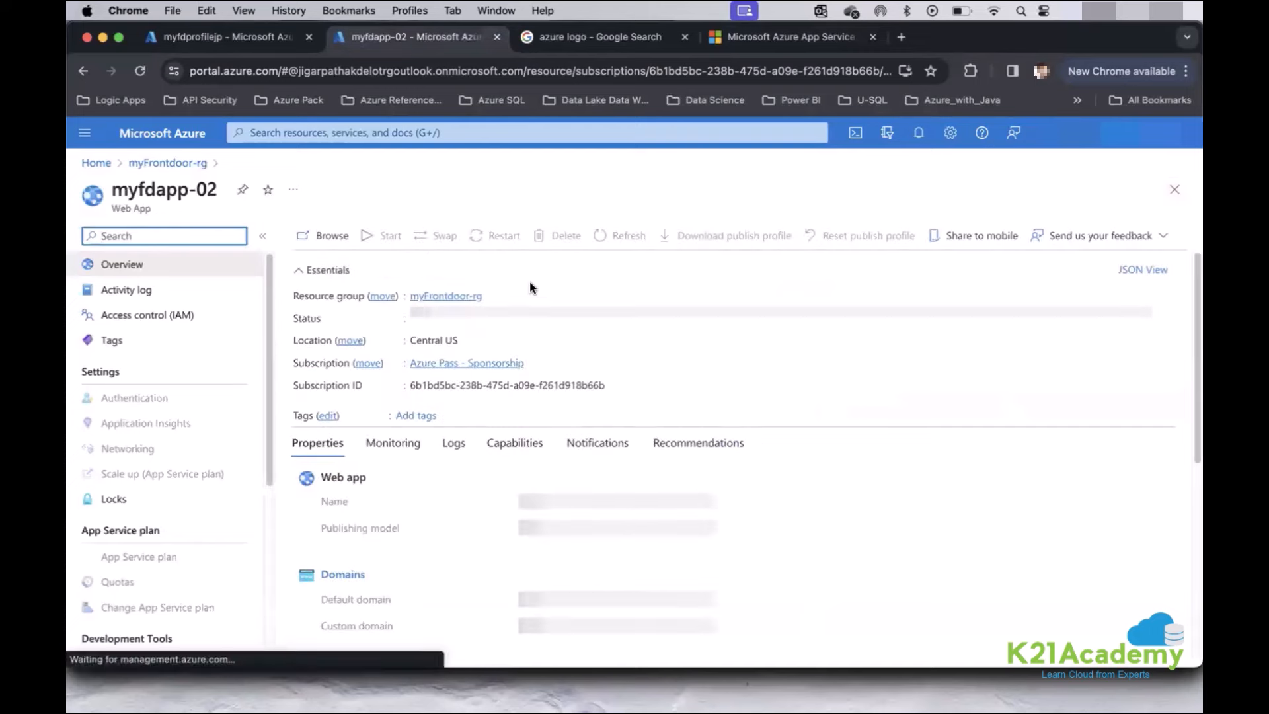
pyautogui.press('super+4')
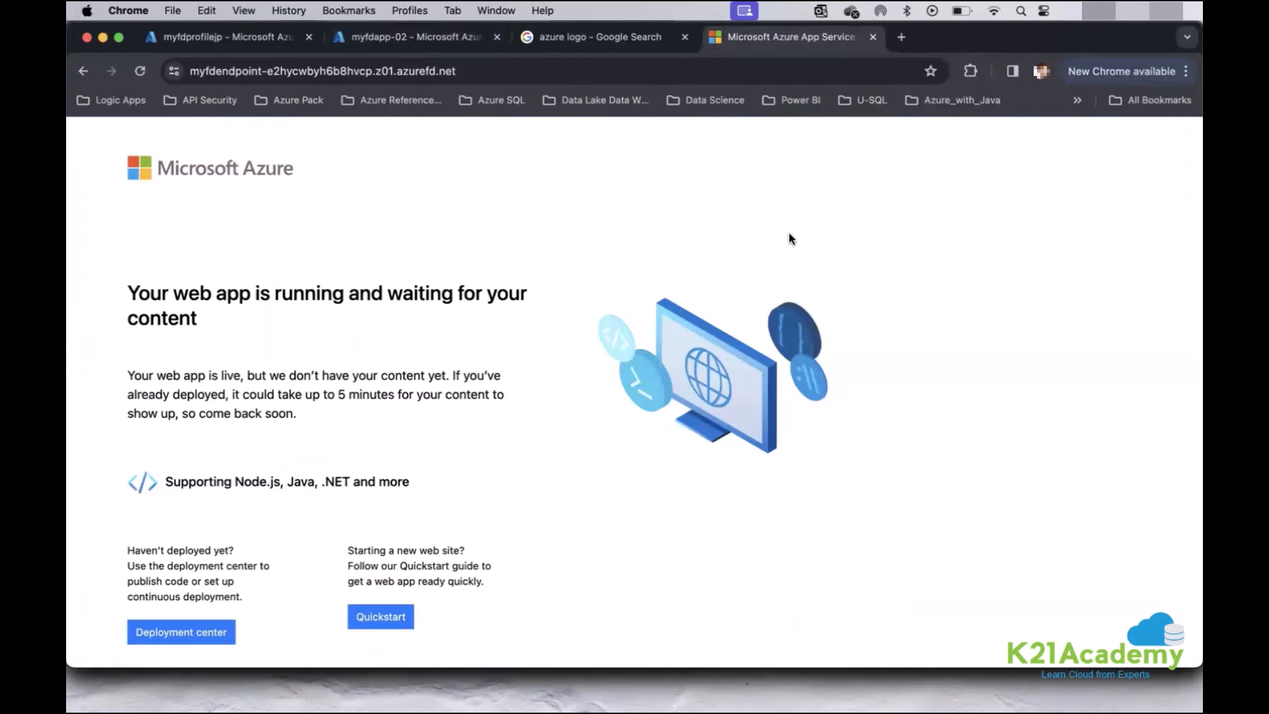
pyautogui.press('super+r')
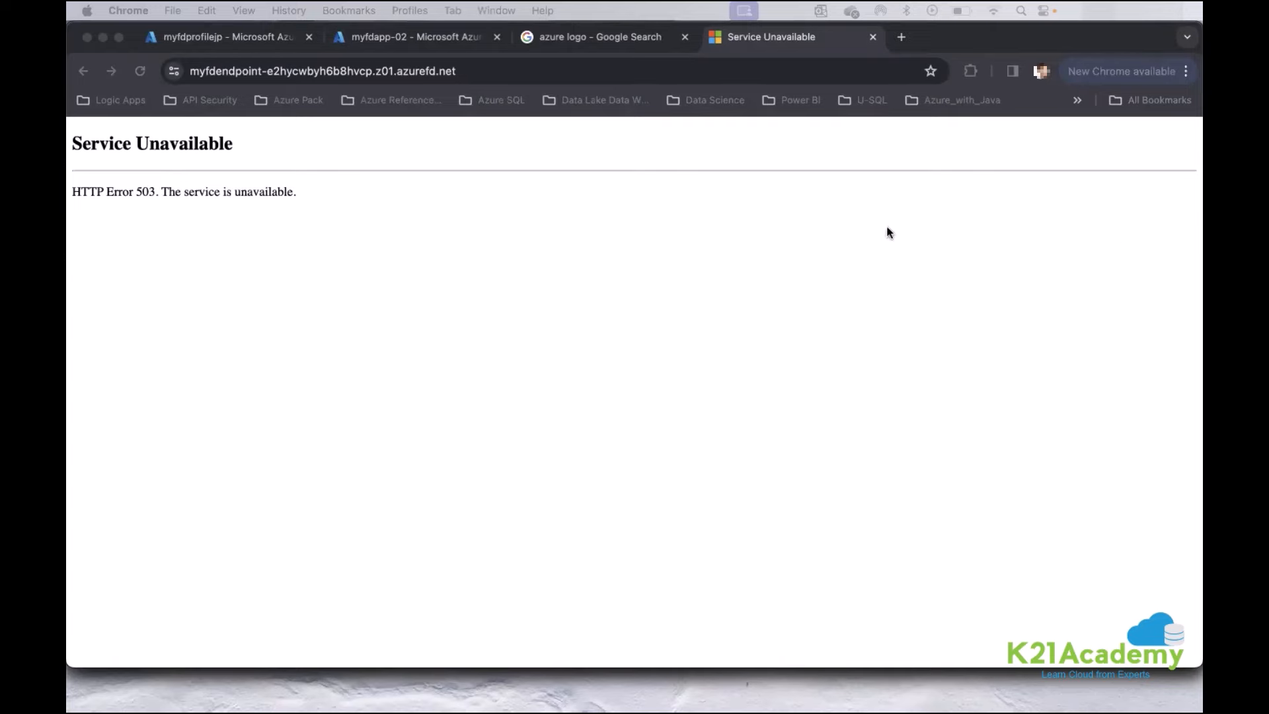
pyautogui.click(871, 38)
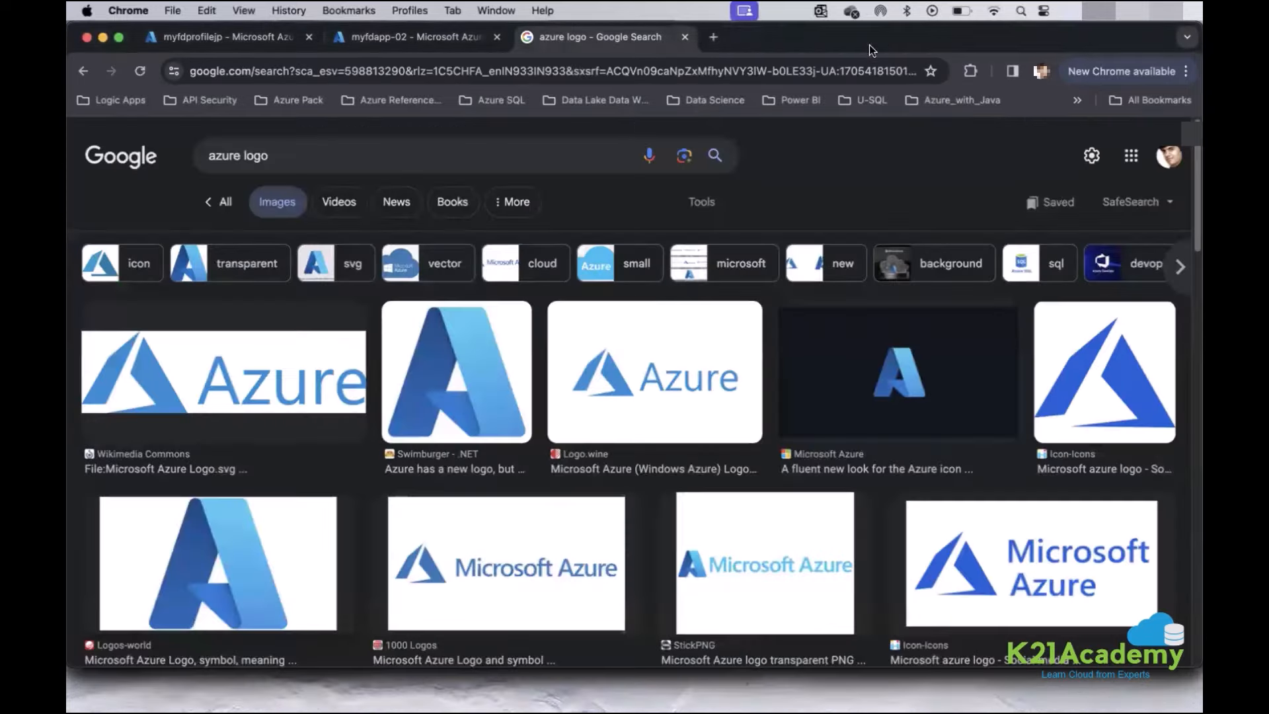
pyautogui.click(683, 37)
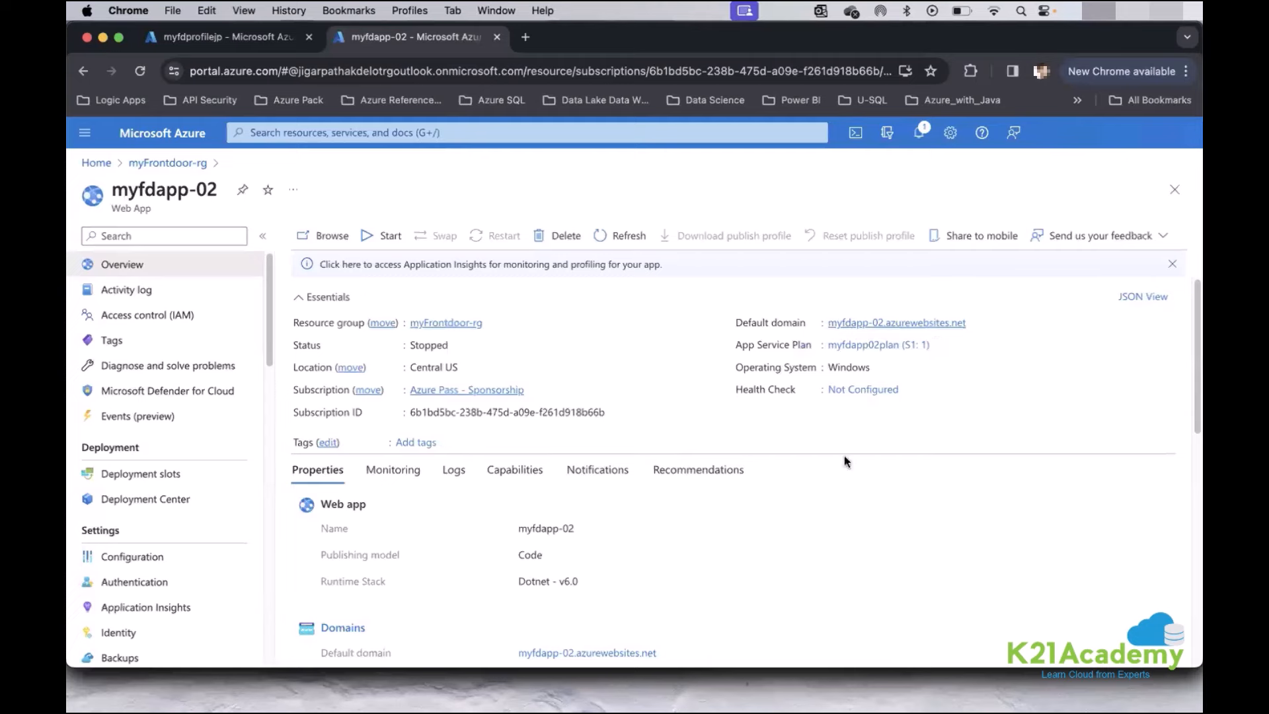
# Return to the myFrontdoor-rg resource group and start deleting it, going to the confirmation name entry.
pyautogui.click(455, 323)
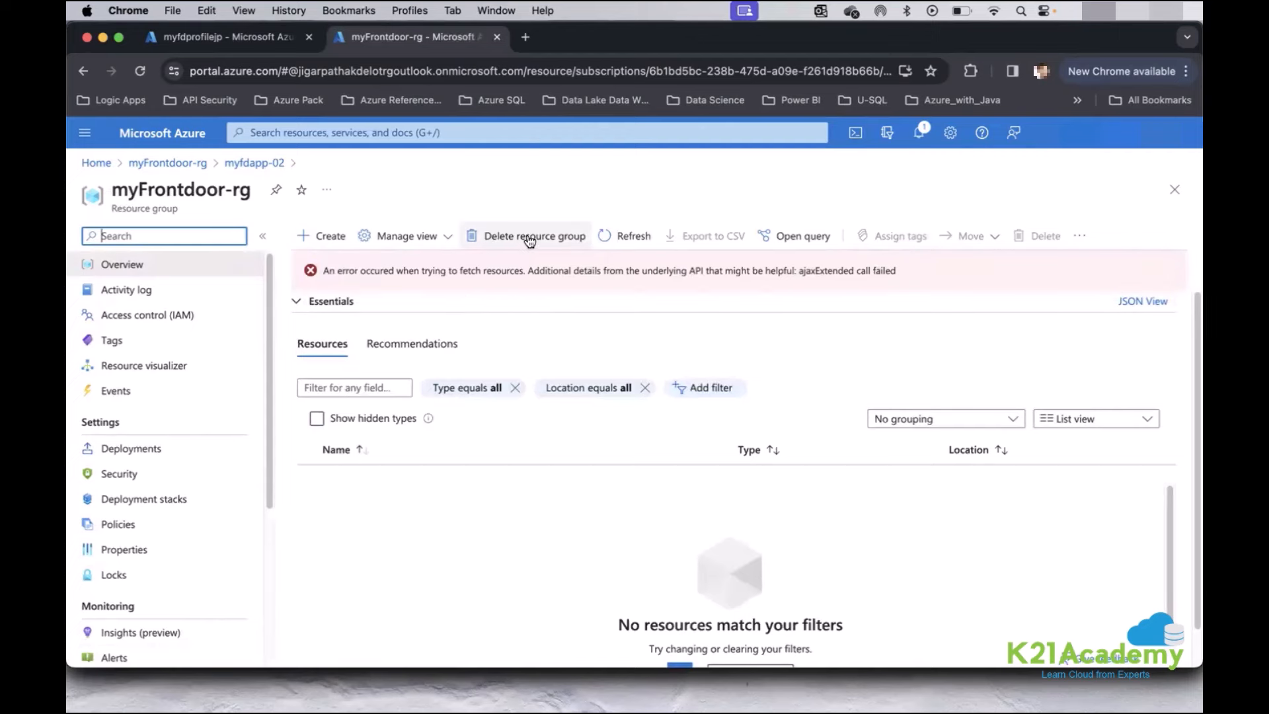
pyautogui.click(1175, 191)
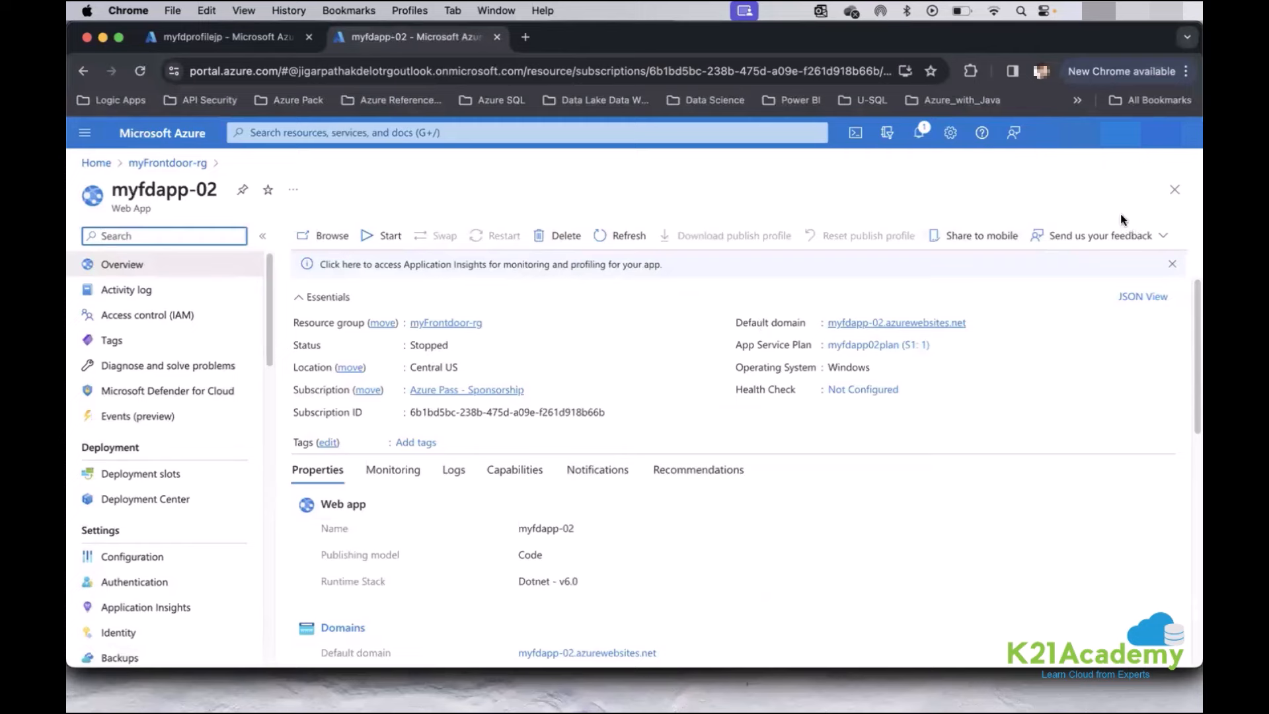
pyautogui.click(1176, 193)
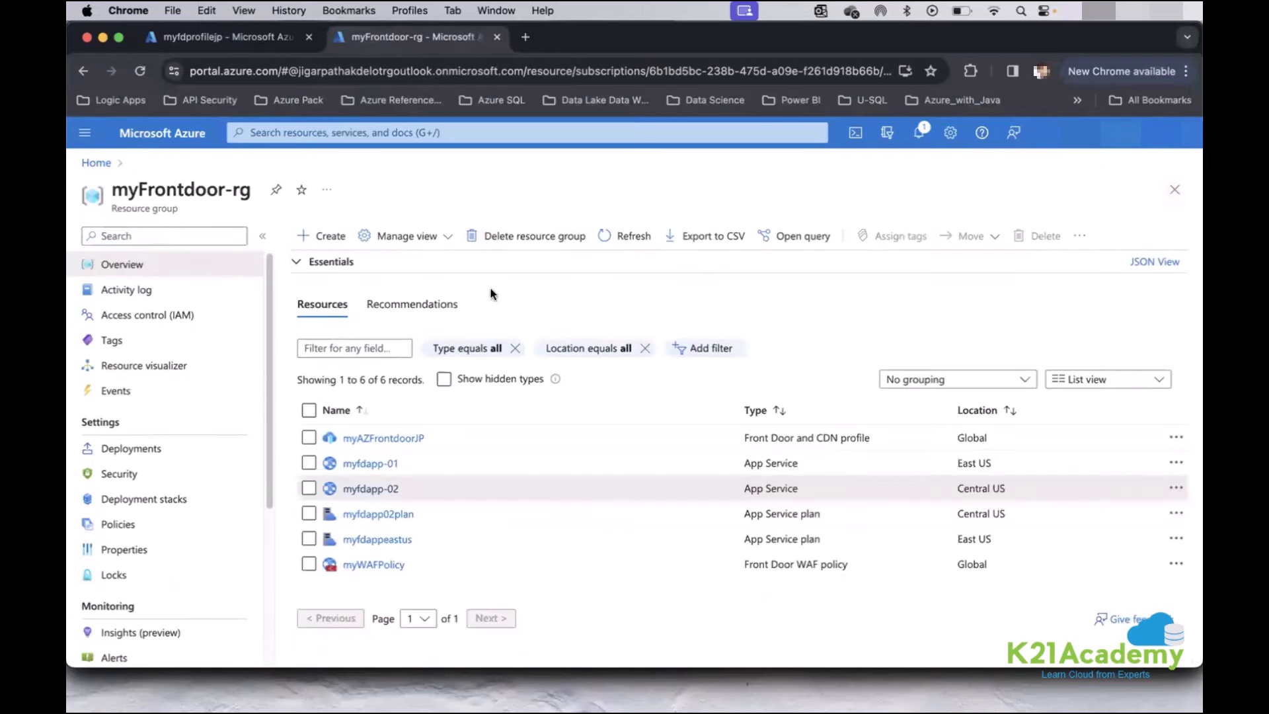
pyautogui.click(521, 236)
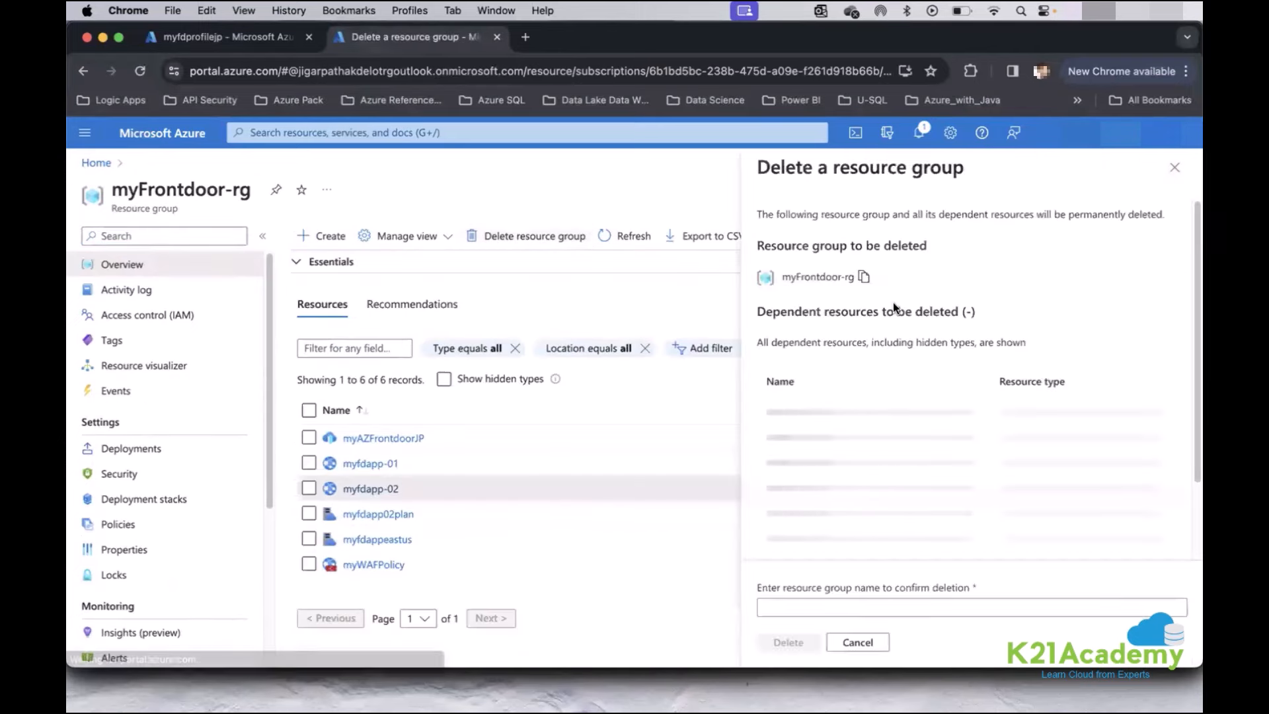
pyautogui.click(779, 602)
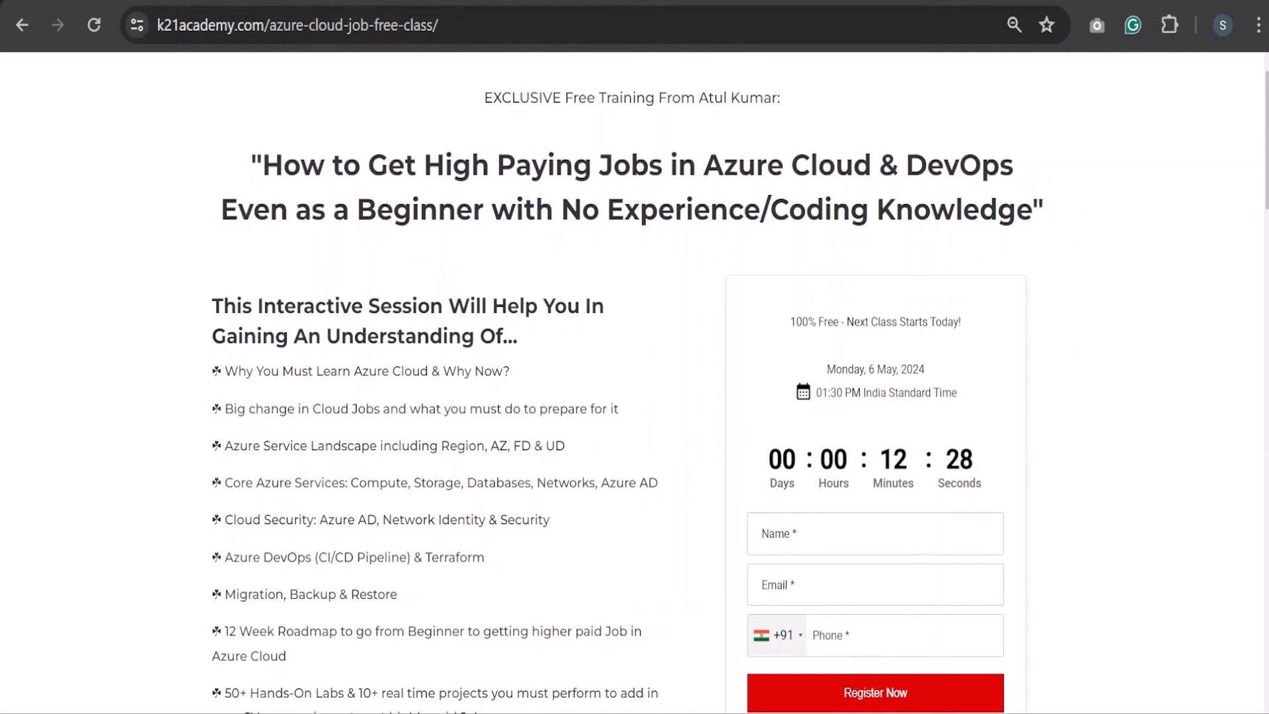
# Load k21academy.com/azure02 in a new browser tab.
pyautogui.hotkey('ctrl', 't')
pyautogui.write('k21academy')
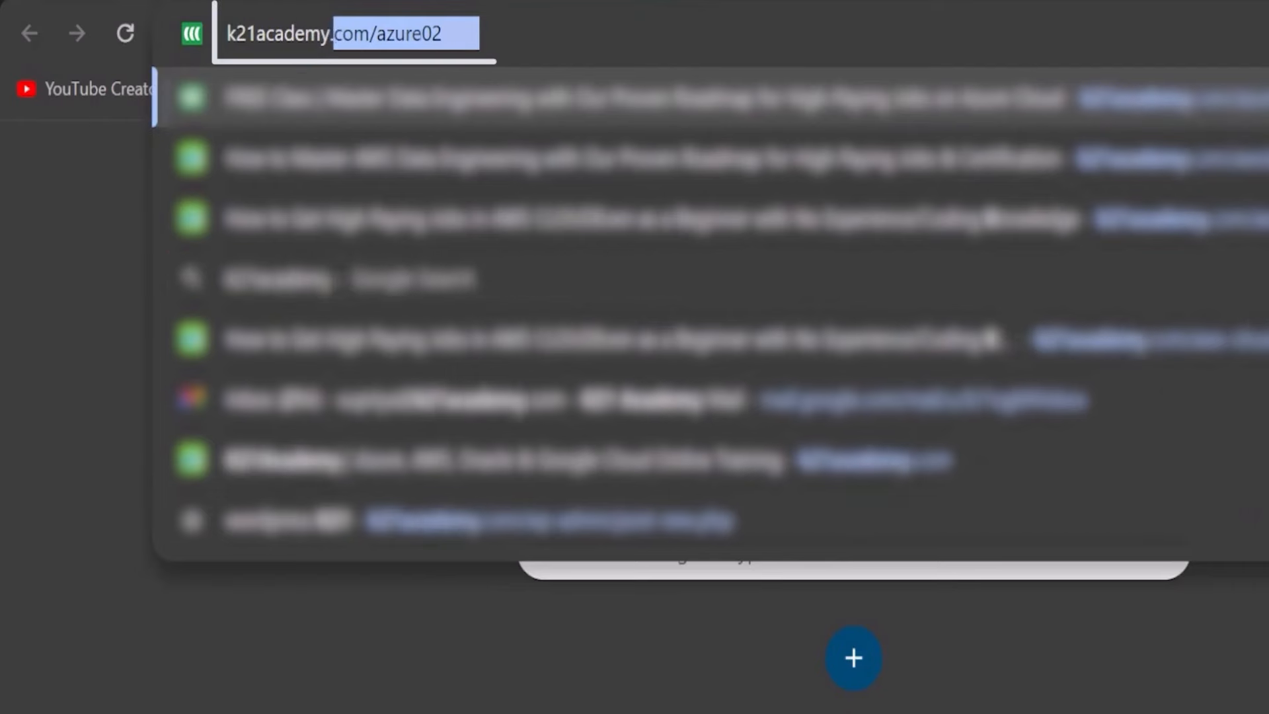
pyautogui.write('.com/azure')
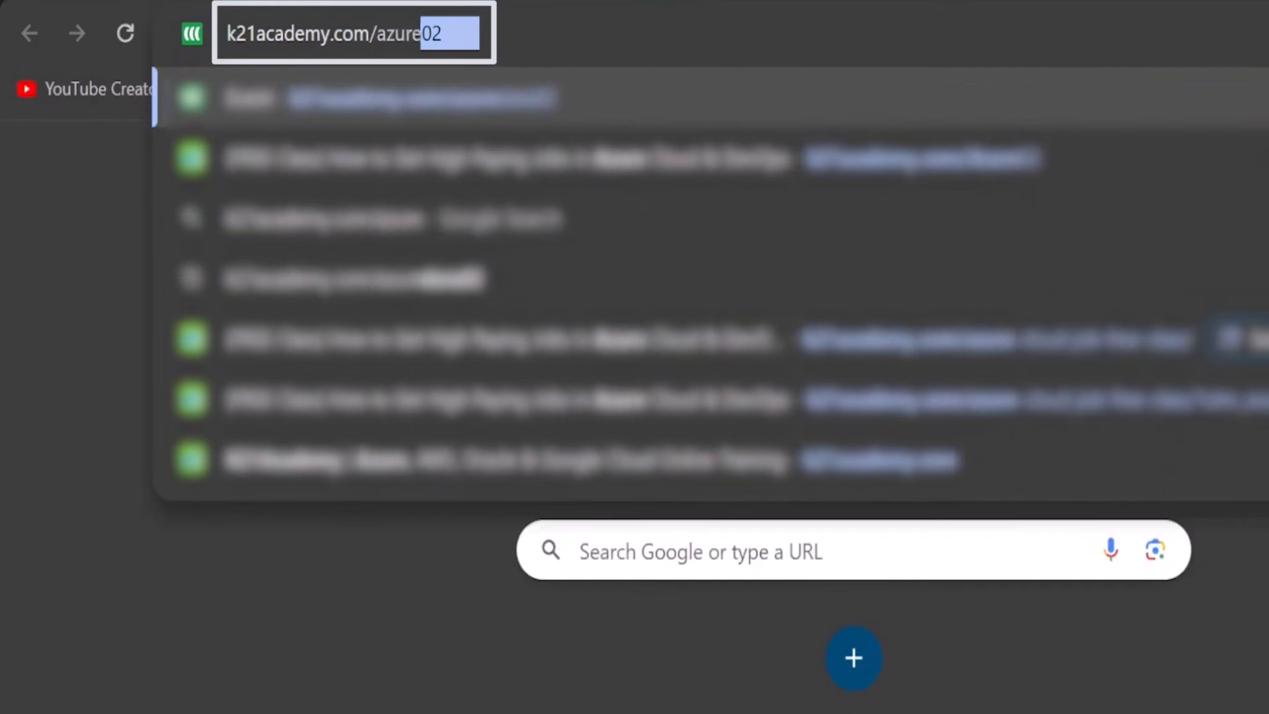
pyautogui.press('Return')
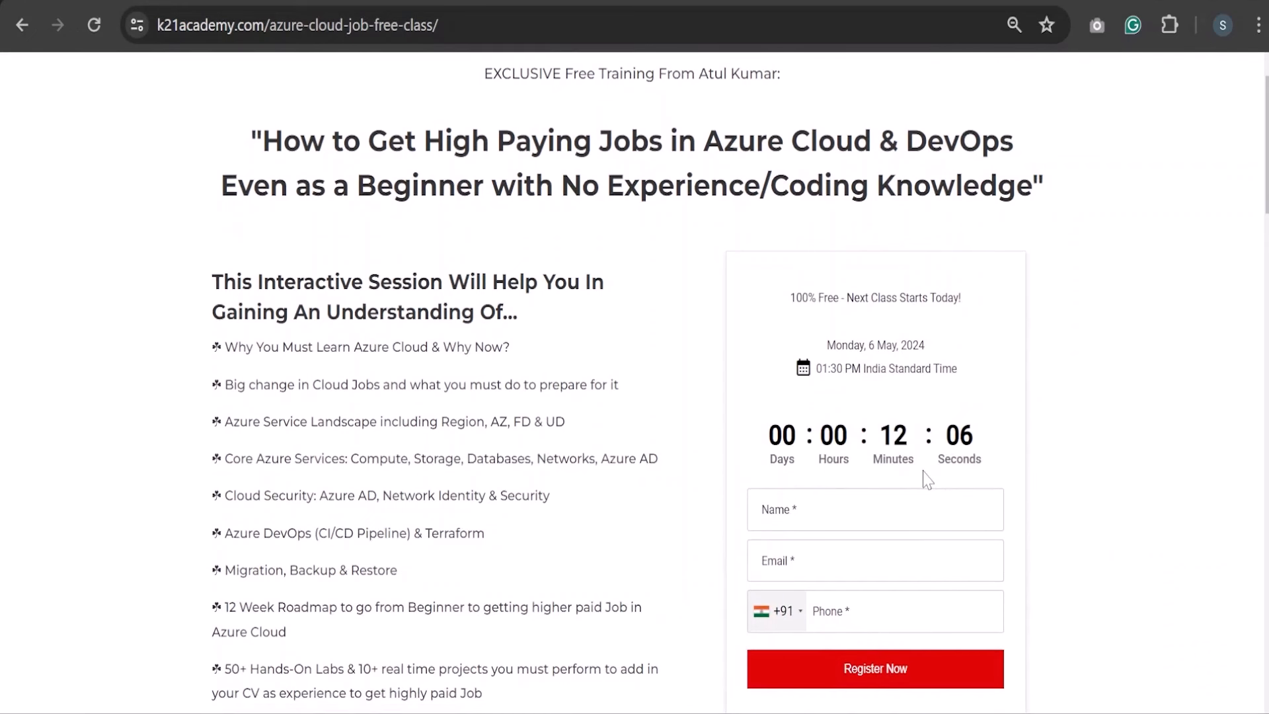
# Fill in the attendee's name, e-mail and phone number and register for the free Azure Cloud & DevOps class.
pyautogui.scroll(-1, 921, 476)
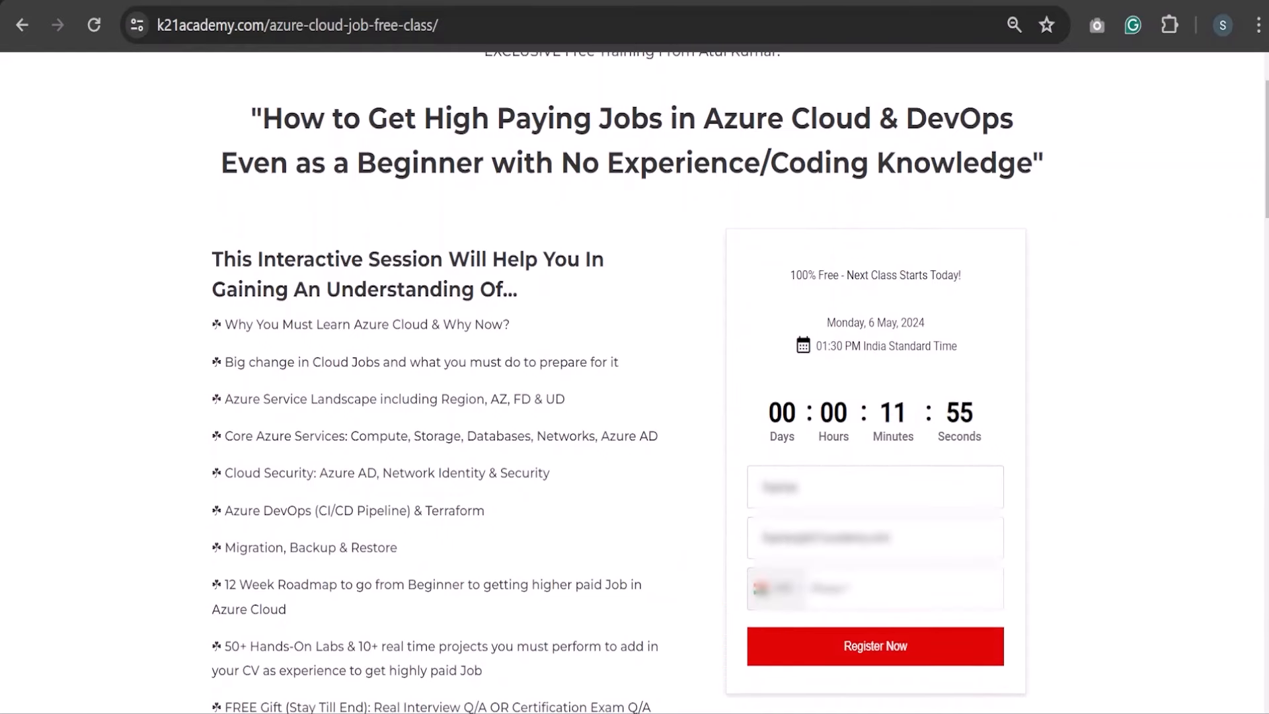
pyautogui.scroll(-2, 878, 597)
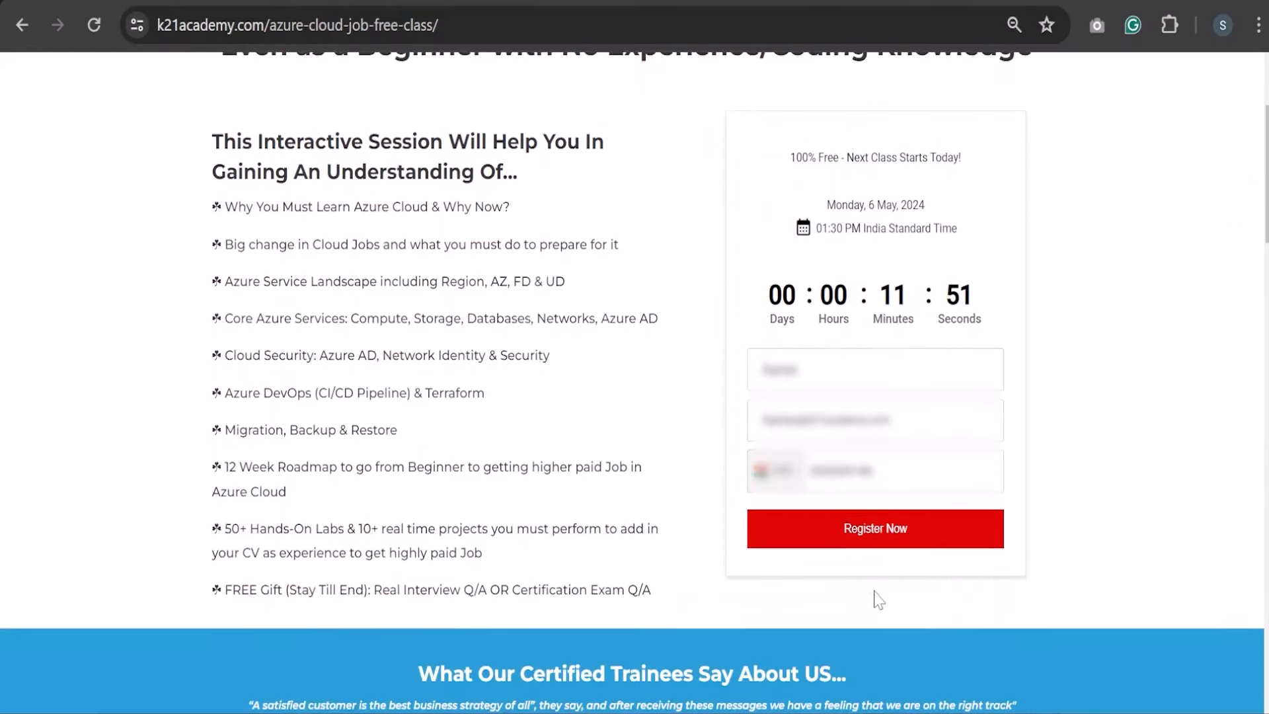
pyautogui.click(842, 538)
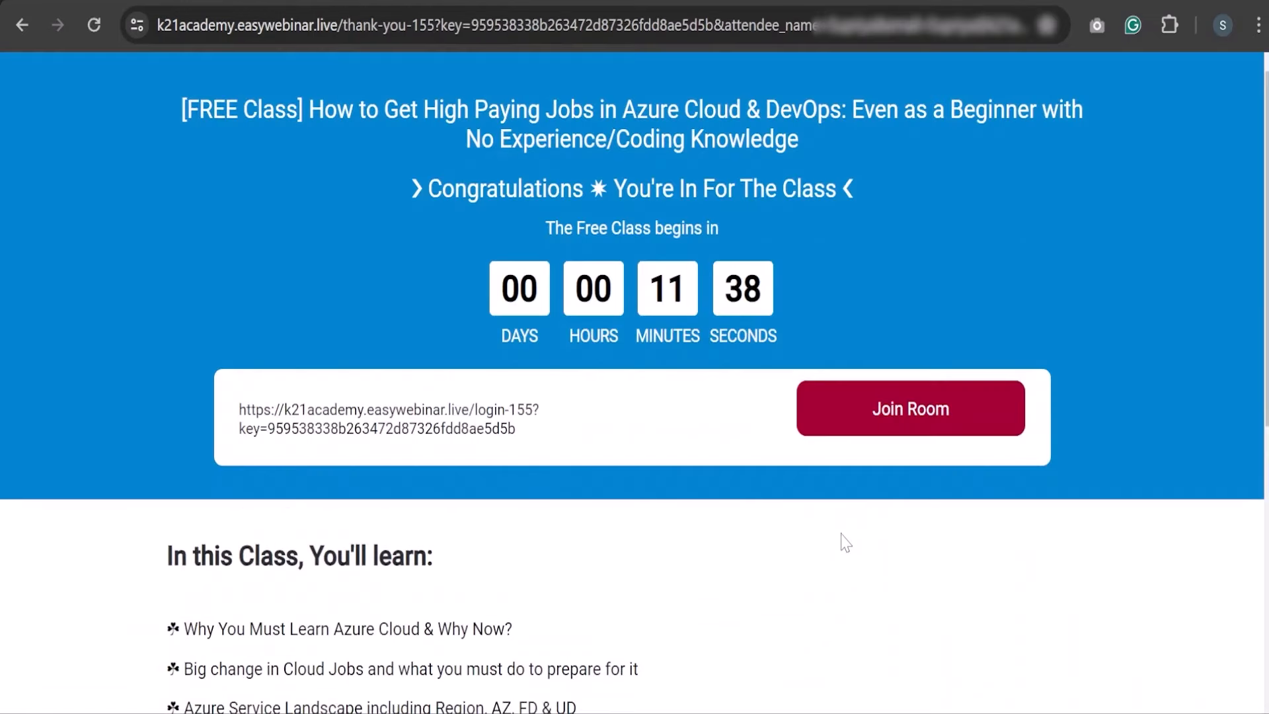